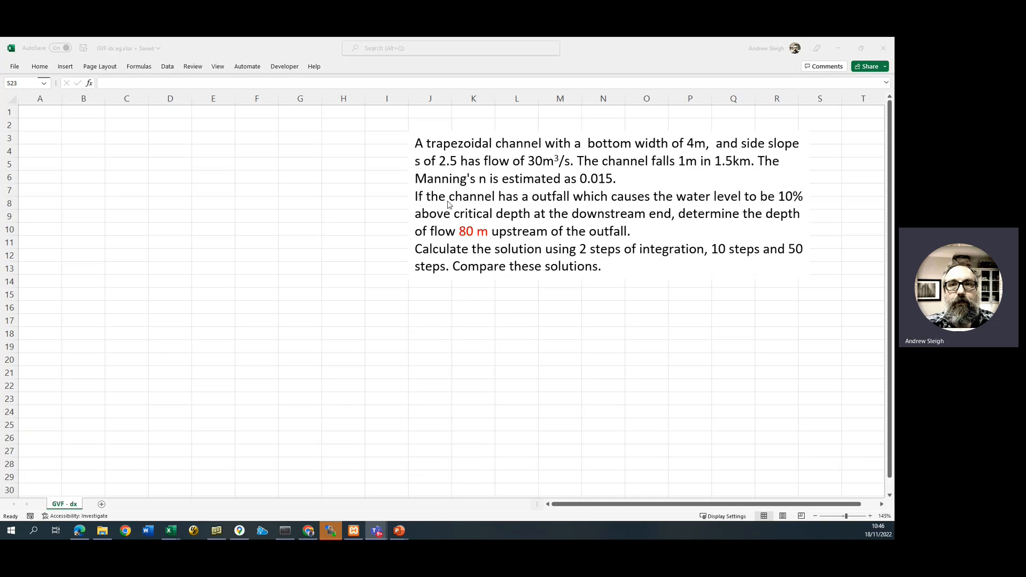
# Move the text box with the channel problem statement slightly towards column I
pyautogui.click(438, 147)
pyautogui.click(457, 143)
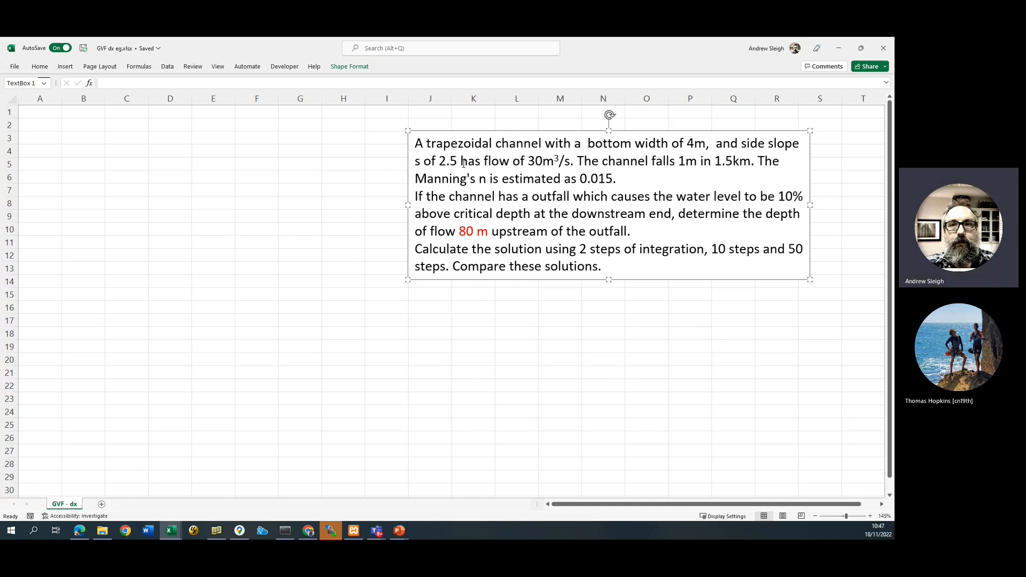
pyautogui.moveTo(457, 132); pyautogui.dragTo(446, 130)
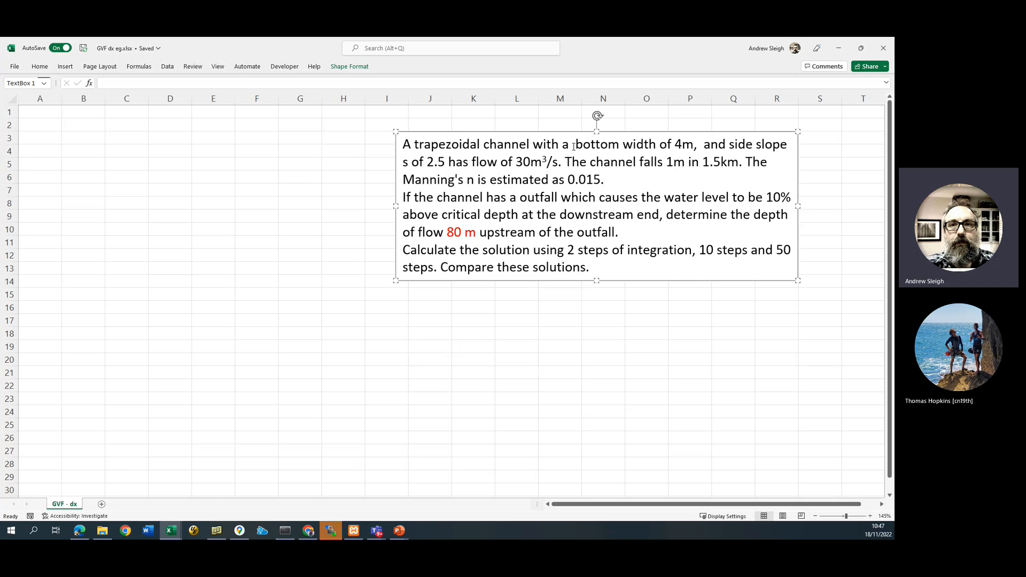
# Examine the problem statement for the channel width, flow, bed fall, Manning's n, downstream depth condition, upstream distance and required integration steps
pyautogui.moveTo(675, 145); pyautogui.dragTo(694, 146)
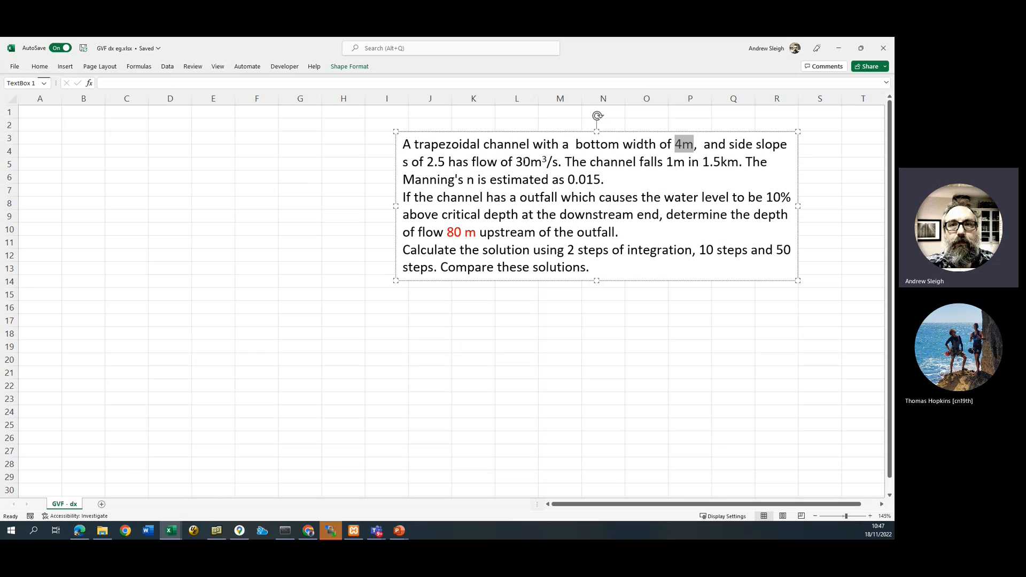
pyautogui.moveTo(510, 162); pyautogui.dragTo(559, 162)
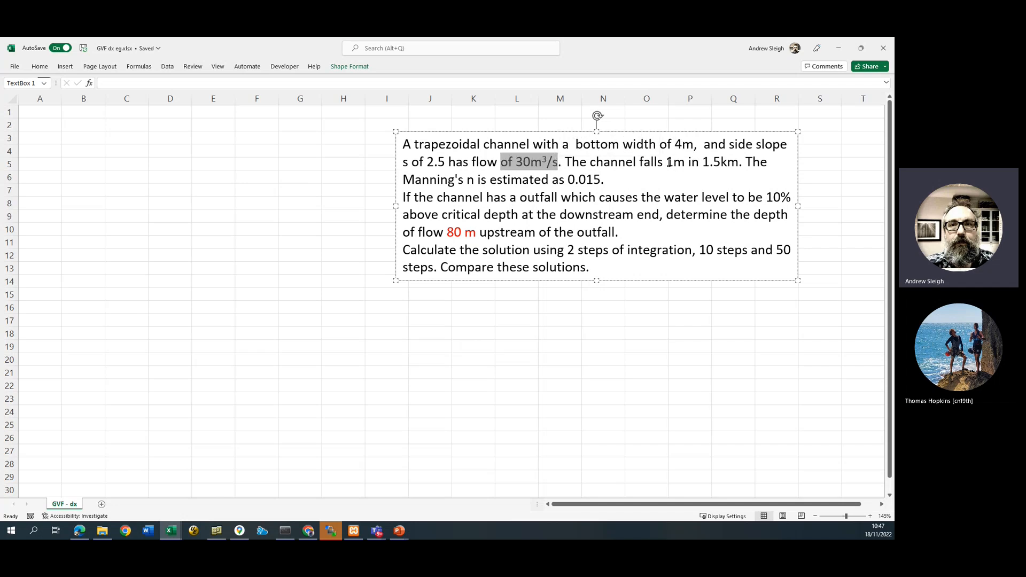
pyautogui.moveTo(668, 162); pyautogui.dragTo(723, 165)
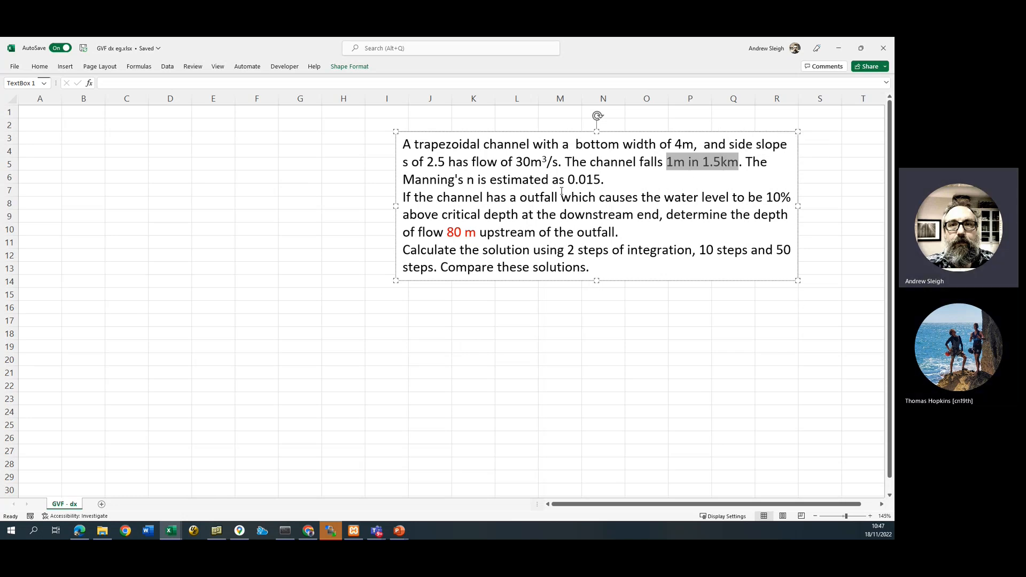
pyautogui.moveTo(567, 180); pyautogui.dragTo(605, 180)
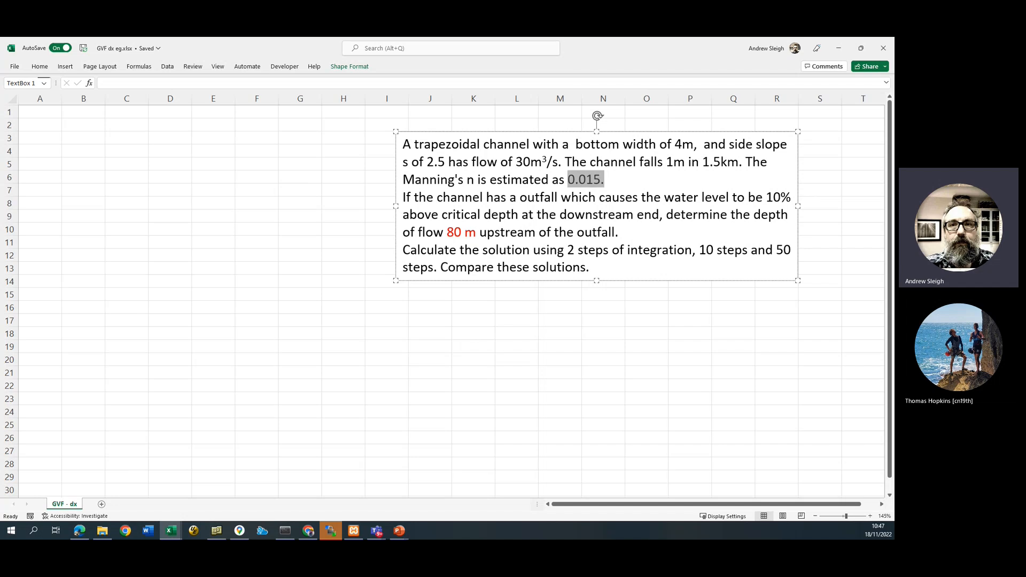
pyautogui.hotkey('alt', 'Tab')
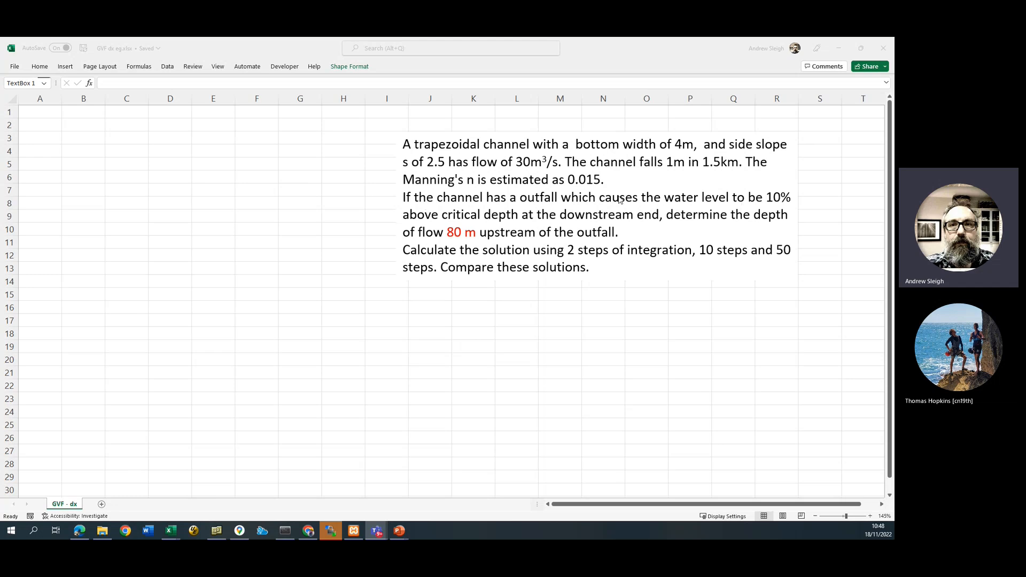
pyautogui.click(772, 199)
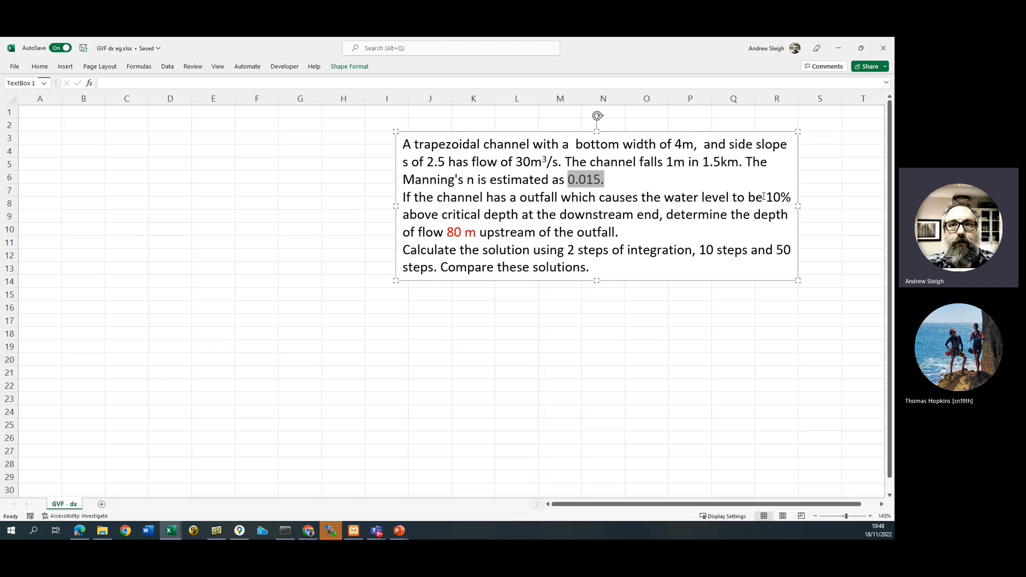
pyautogui.moveTo(764, 197); pyautogui.dragTo(649, 219)
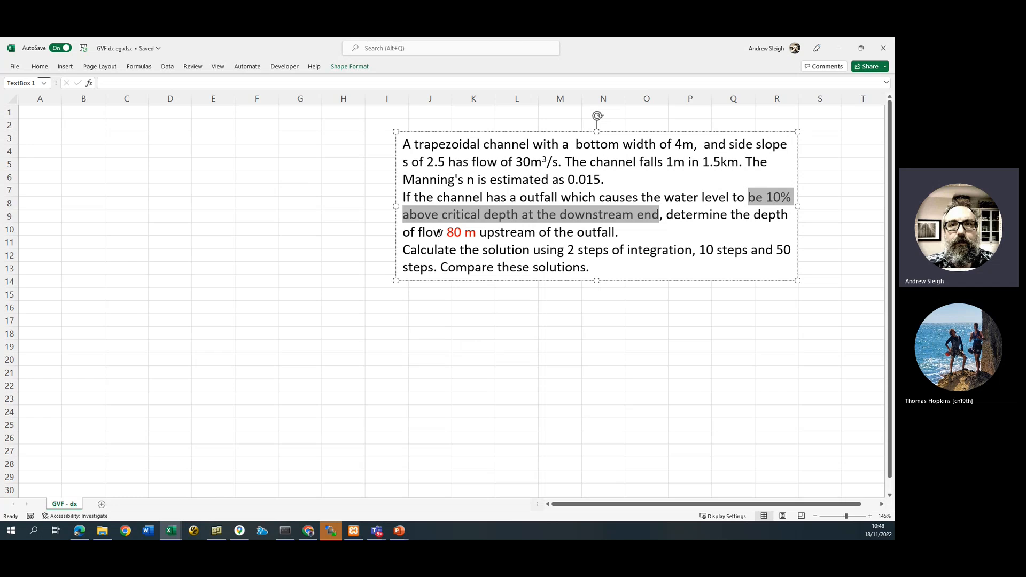
pyautogui.doubleClick(437, 234)
pyautogui.click(472, 234)
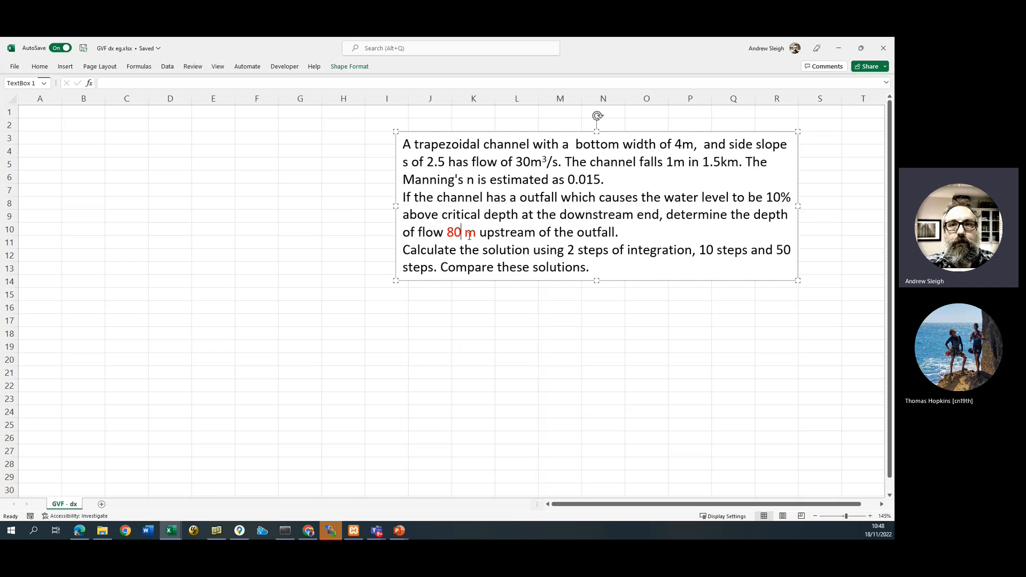
pyautogui.moveTo(478, 233); pyautogui.dragTo(447, 233)
pyautogui.moveTo(564, 250); pyautogui.dragTo(676, 250)
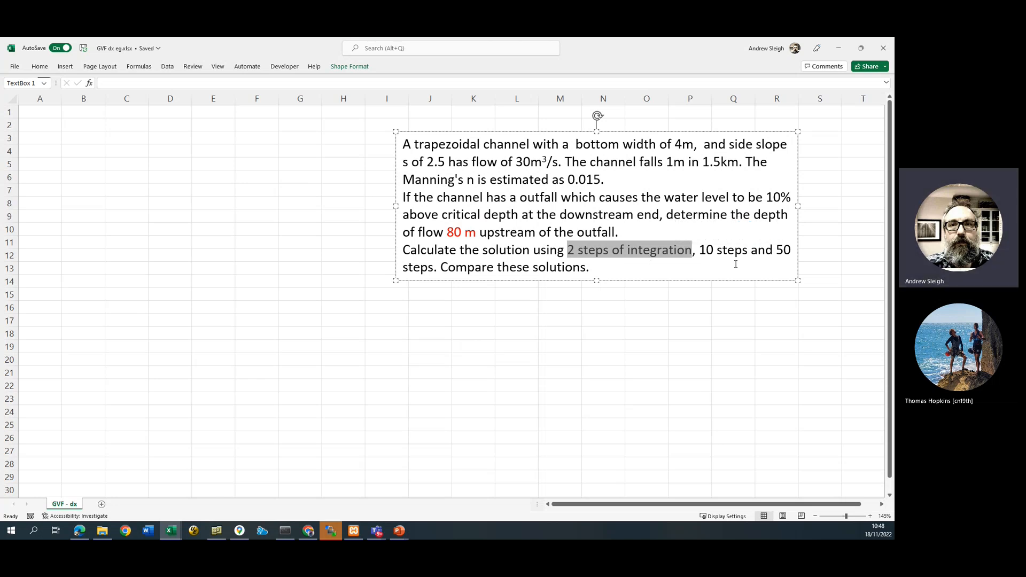
pyautogui.moveTo(700, 250); pyautogui.dragTo(748, 251)
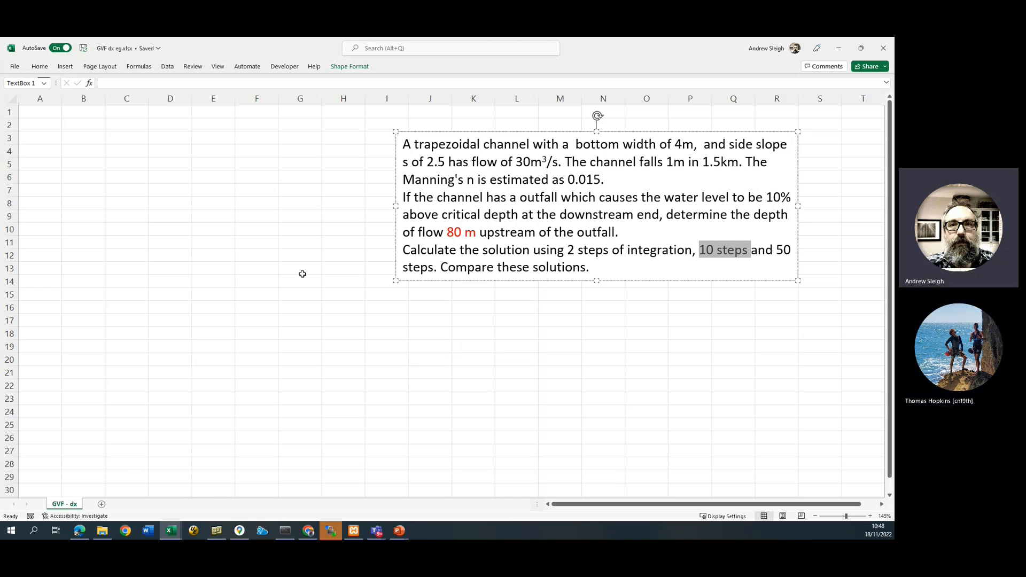
pyautogui.click(557, 249)
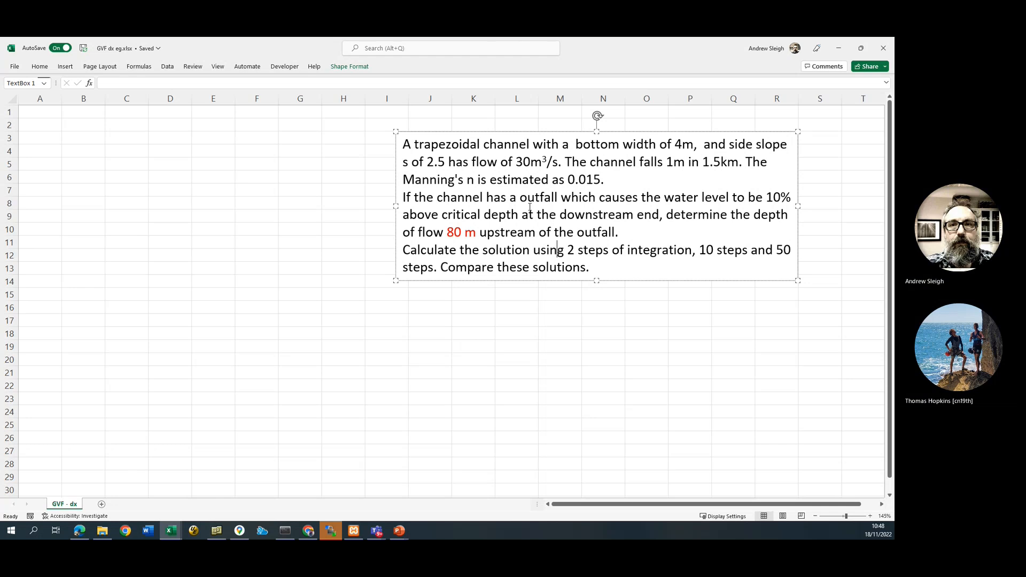
pyautogui.click(185, 190)
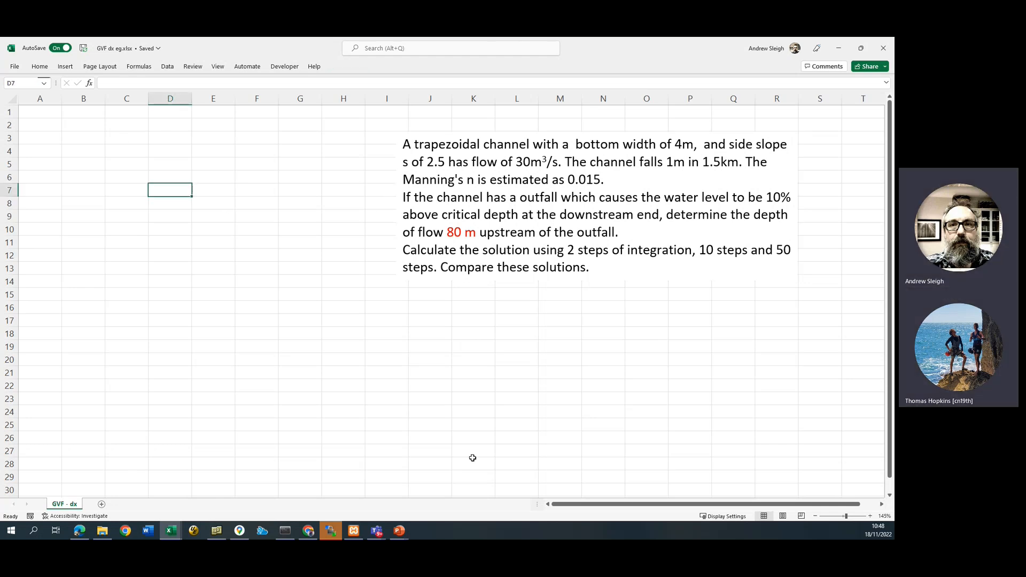
# Enter the gravity constant in row 1: label g in B1, value 9.81 in C1 and unit m/s2 in D1
pyautogui.click(91, 113)
pyautogui.write('g')
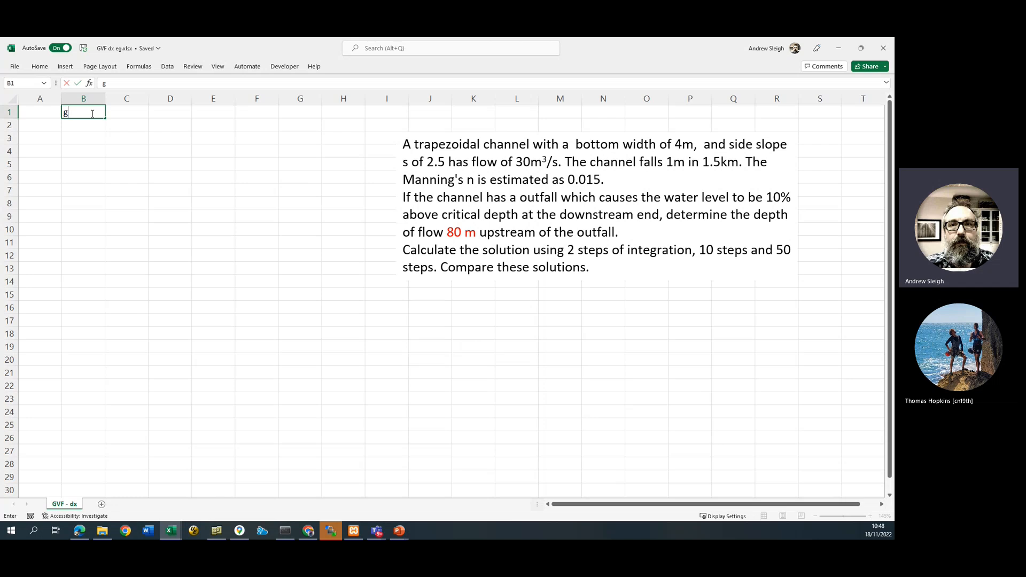
pyautogui.click(129, 115)
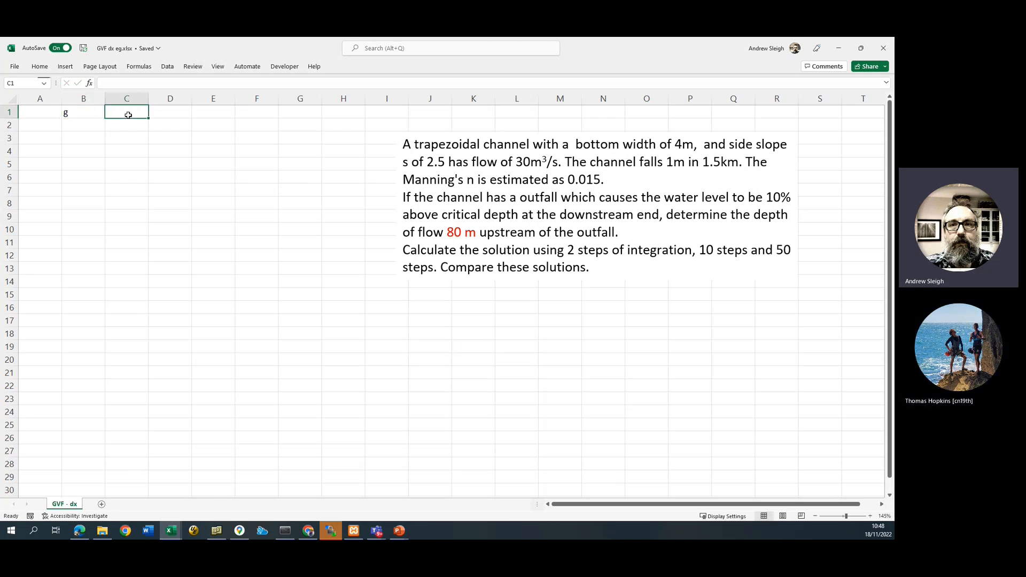
pyautogui.write('9.81')
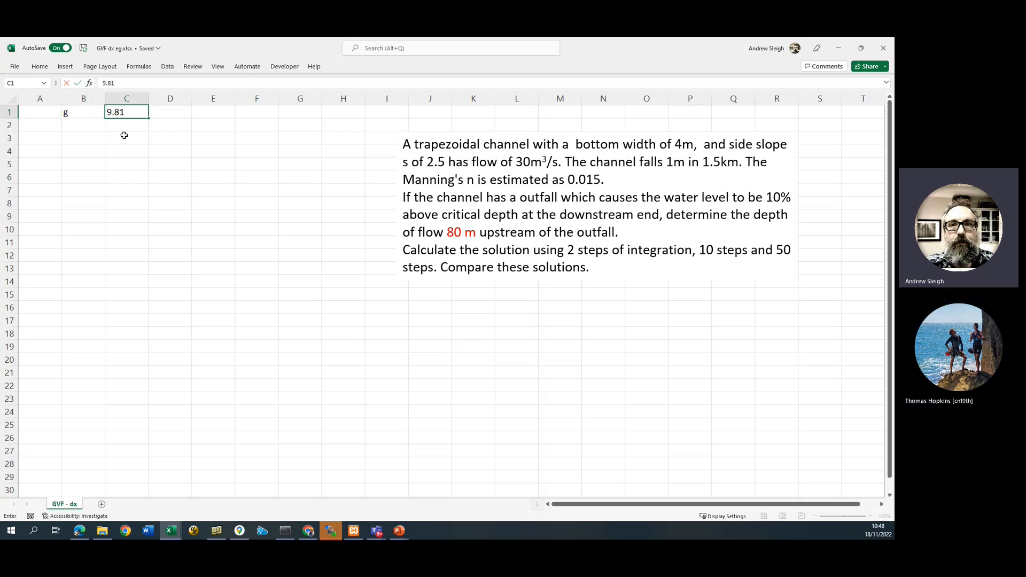
pyautogui.click(178, 112)
pyautogui.write('m')
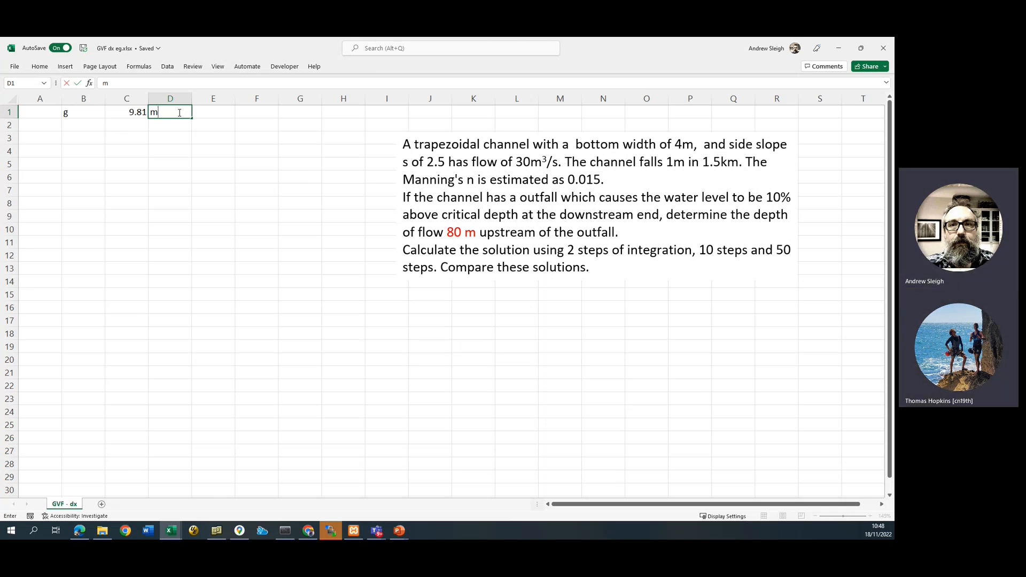
pyautogui.write('/s2')
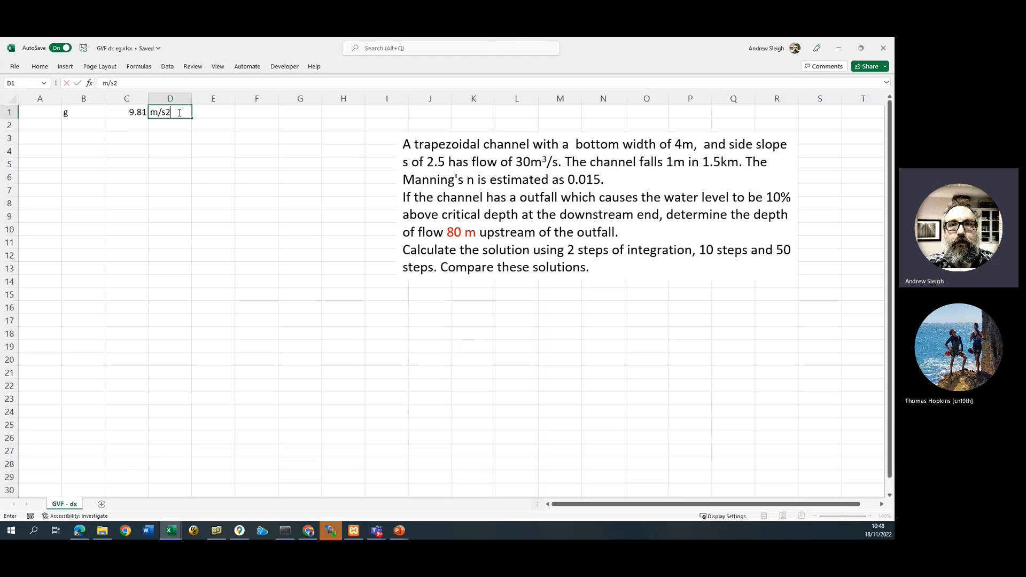
pyautogui.press('Return')
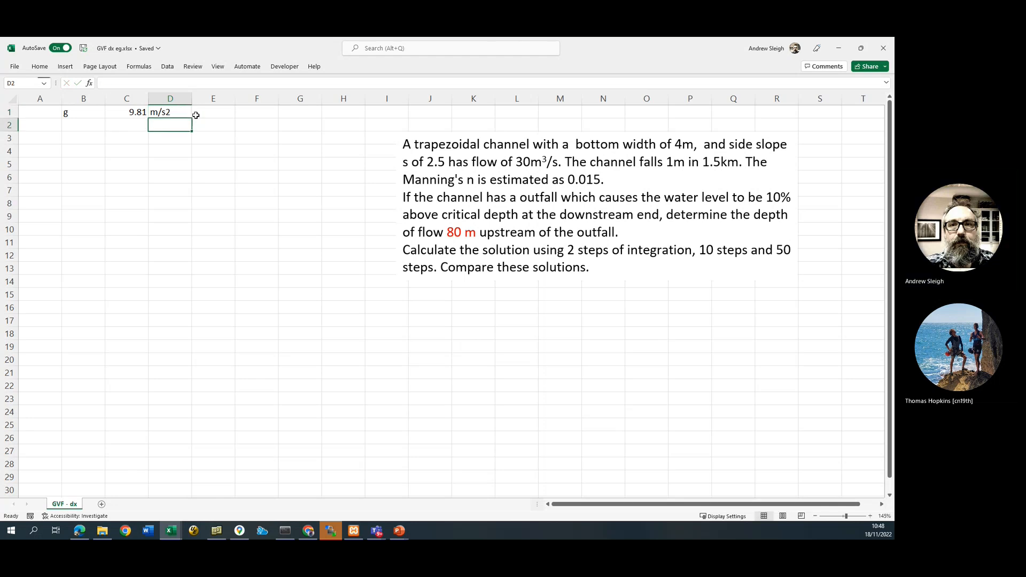
# Format the 2 in the m/s2 unit in D1 as superscript
pyautogui.doubleClick(168, 112)
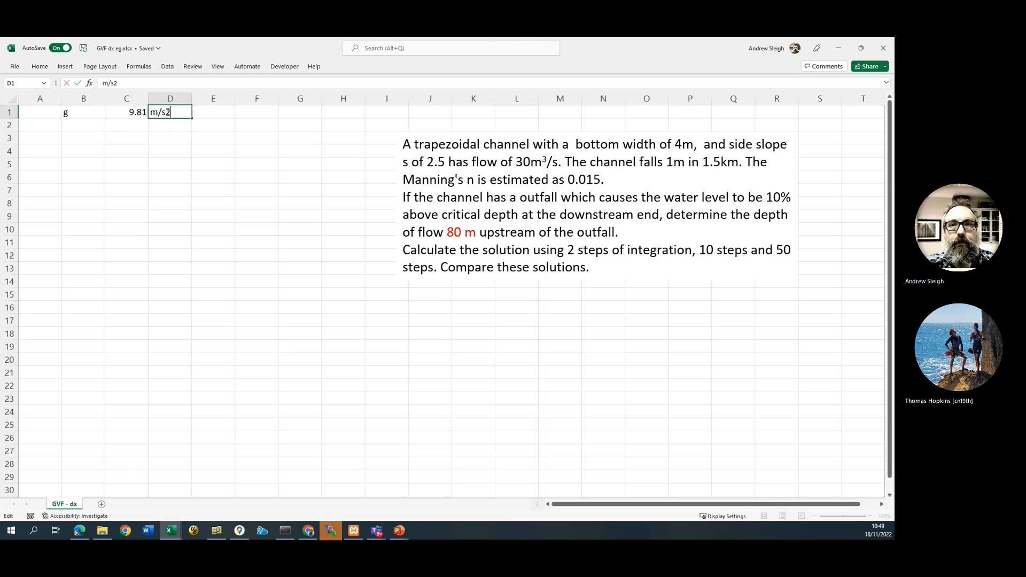
pyautogui.moveTo(166, 111); pyautogui.dragTo(171, 113)
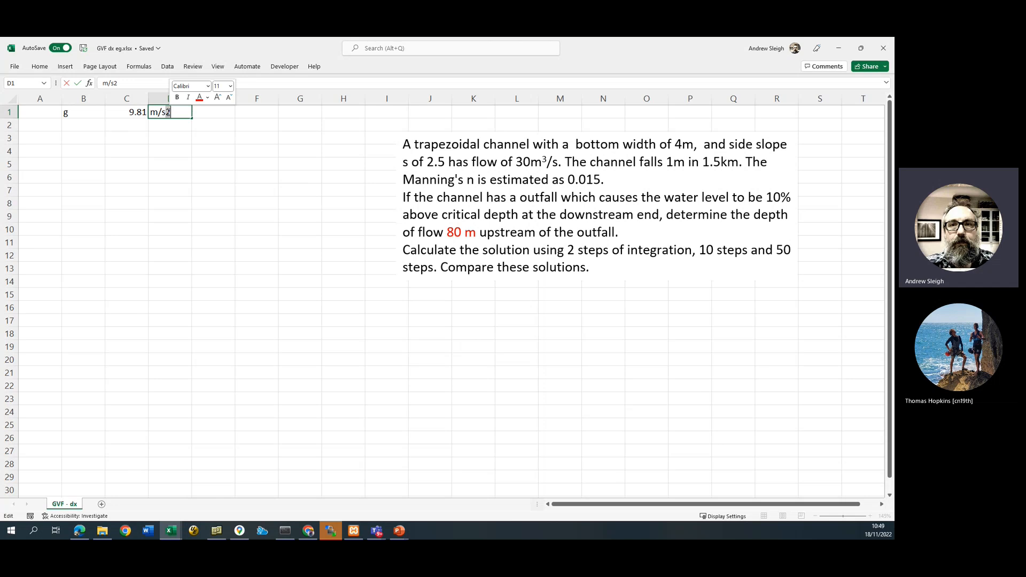
pyautogui.rightClick(168, 112)
pyautogui.click(186, 191)
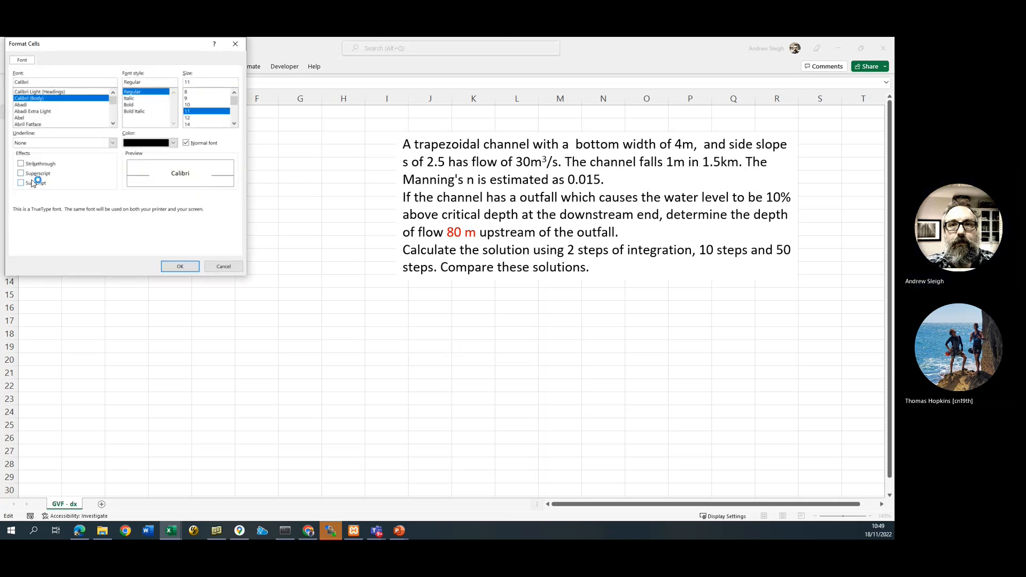
pyautogui.click(38, 174)
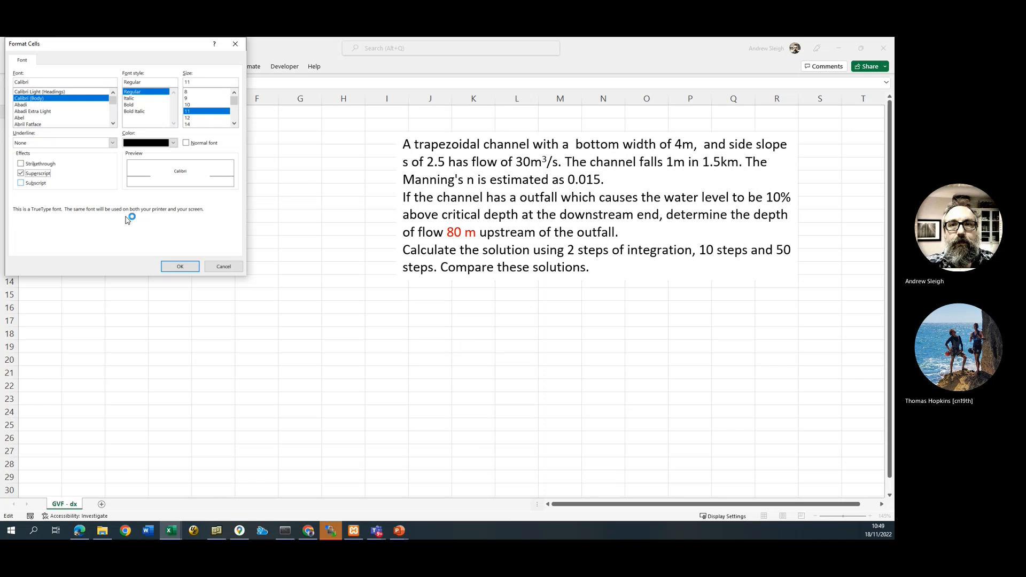
pyautogui.click(180, 267)
pyautogui.click(98, 130)
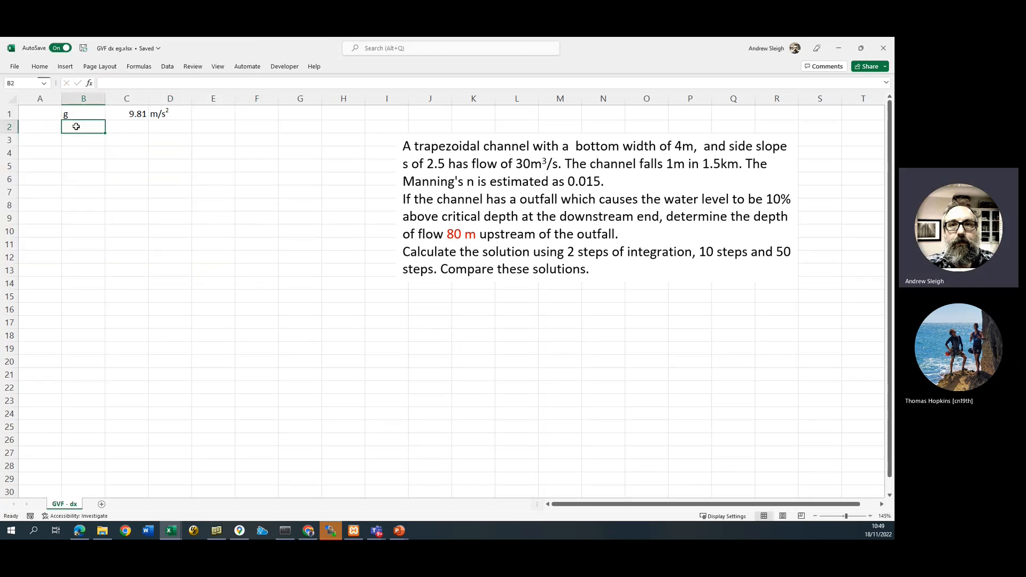
# Fill the gravity value cell C1 with yellow to mark it as an input
pyautogui.click(112, 116)
pyautogui.click(40, 66)
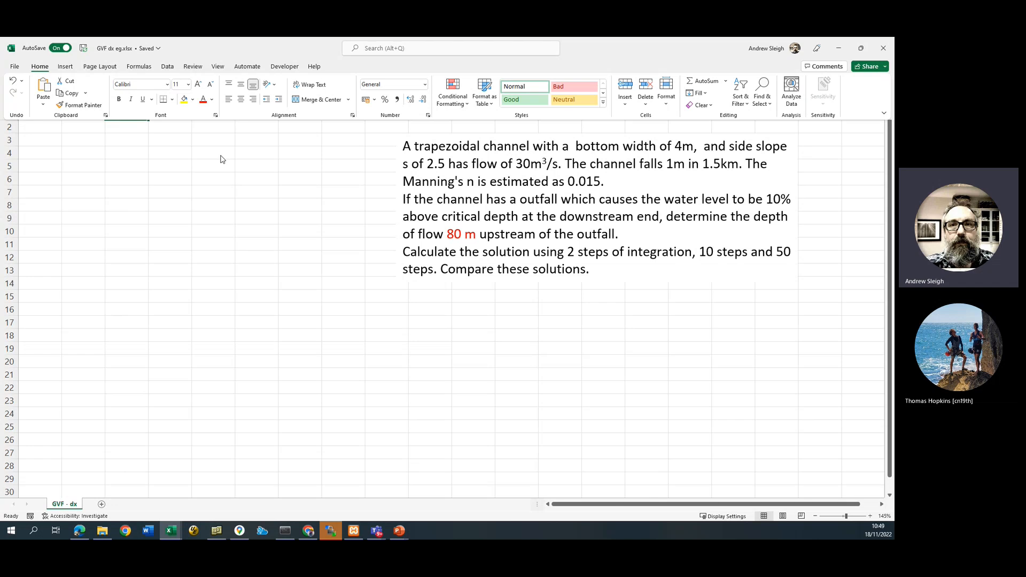
pyautogui.click(183, 101)
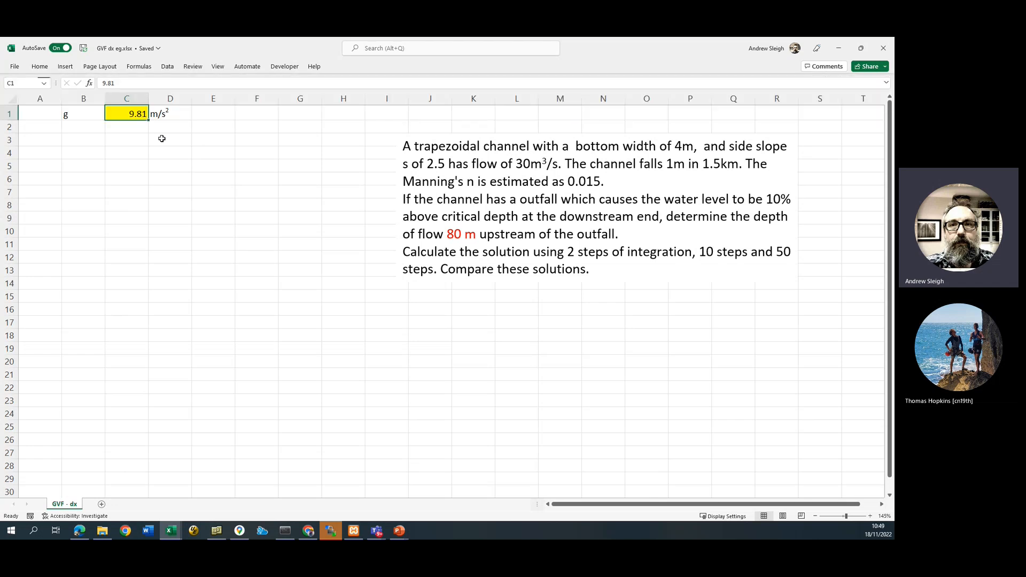
# Enter the bed slope data in row 3: label So in B3, 1 in D3, the word in in E3 and 1500 in F3
pyautogui.click(79, 140)
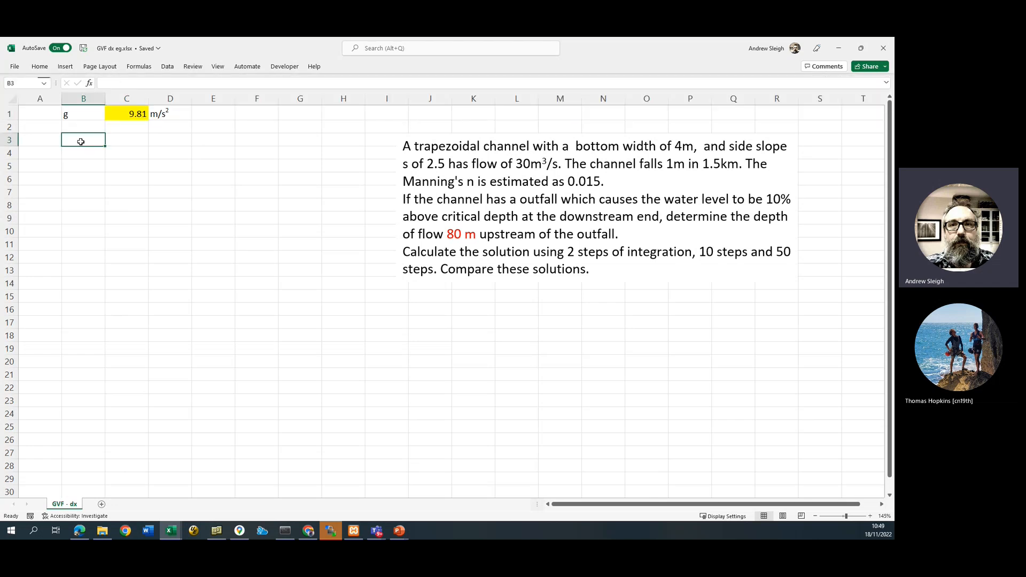
pyautogui.write('SO')
pyautogui.press('BackSpace')
pyautogui.write('o')
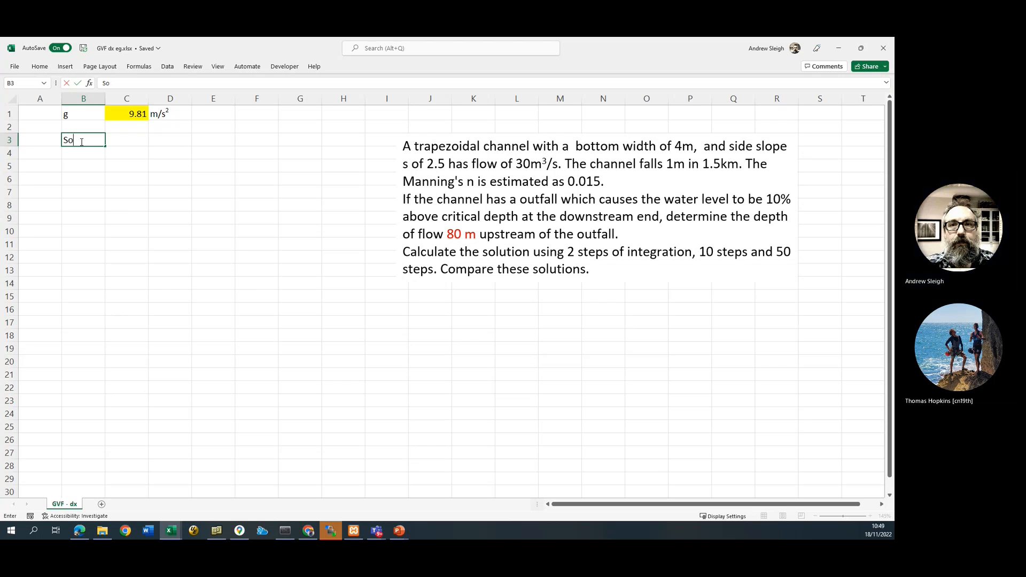
pyautogui.click(173, 140)
pyautogui.write('1')
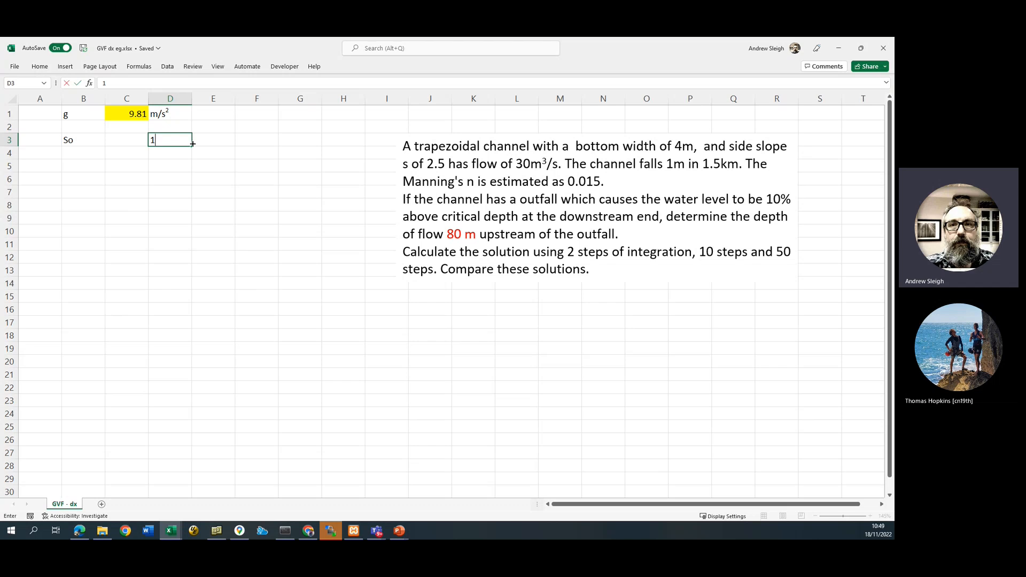
pyautogui.click(225, 140)
pyautogui.write('in')
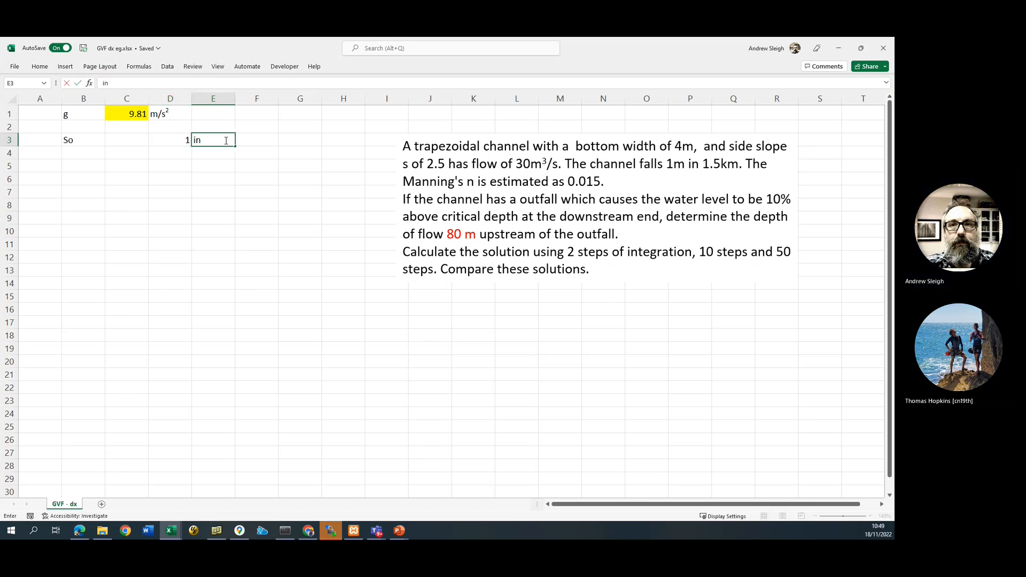
pyautogui.click(257, 136)
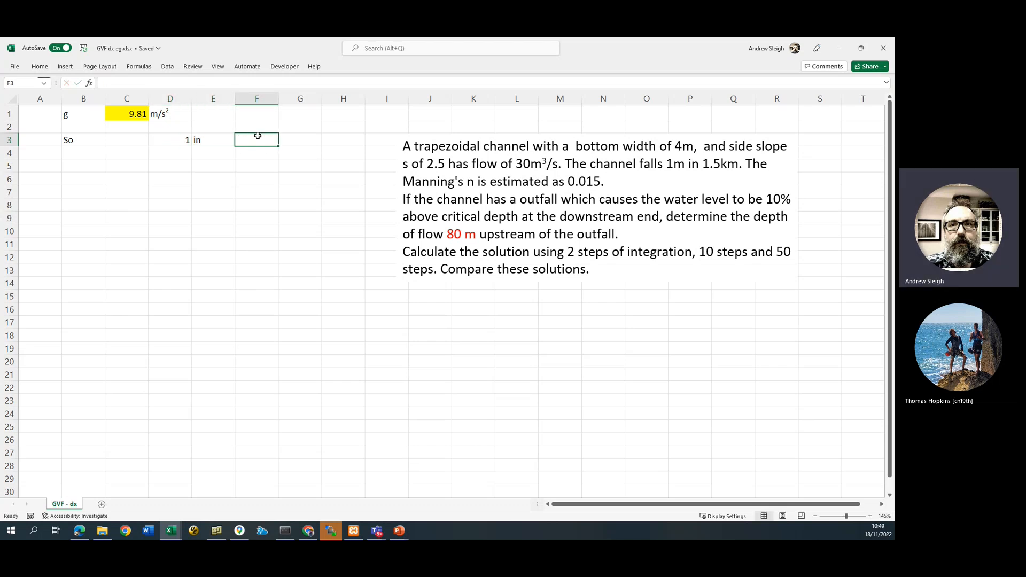
pyautogui.write('1500')
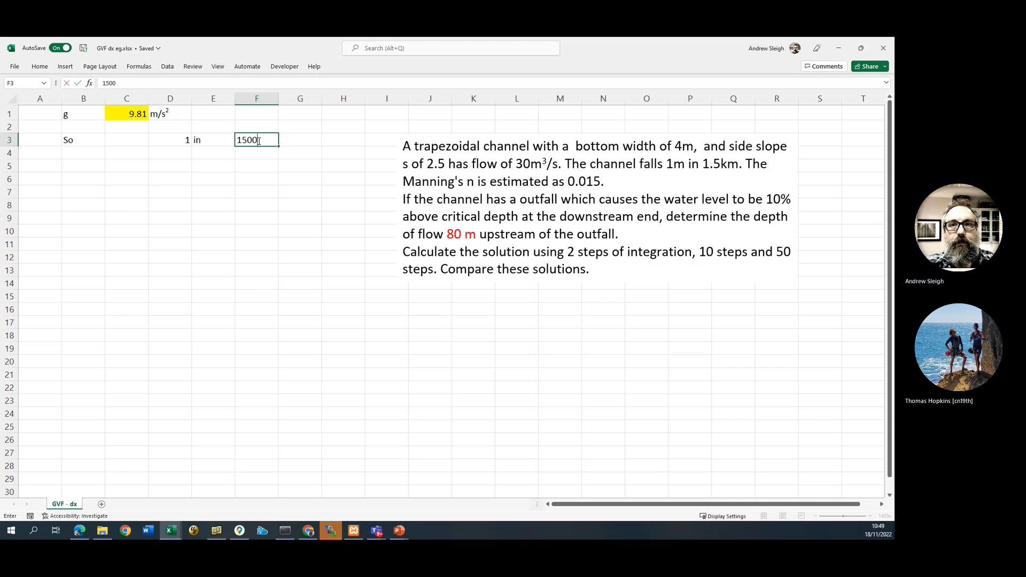
pyautogui.press('Return')
# Fill the bed slope input cells D3 and F3 with yellow
pyautogui.click(183, 140)
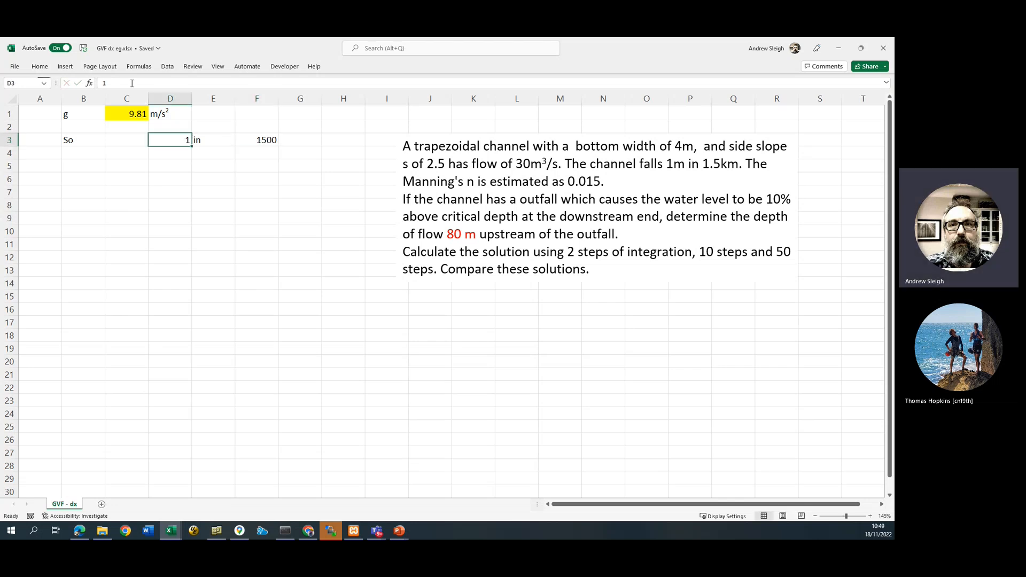
pyautogui.keyDown('ctrl'); pyautogui.click(257, 141); pyautogui.keyUp('ctrl')
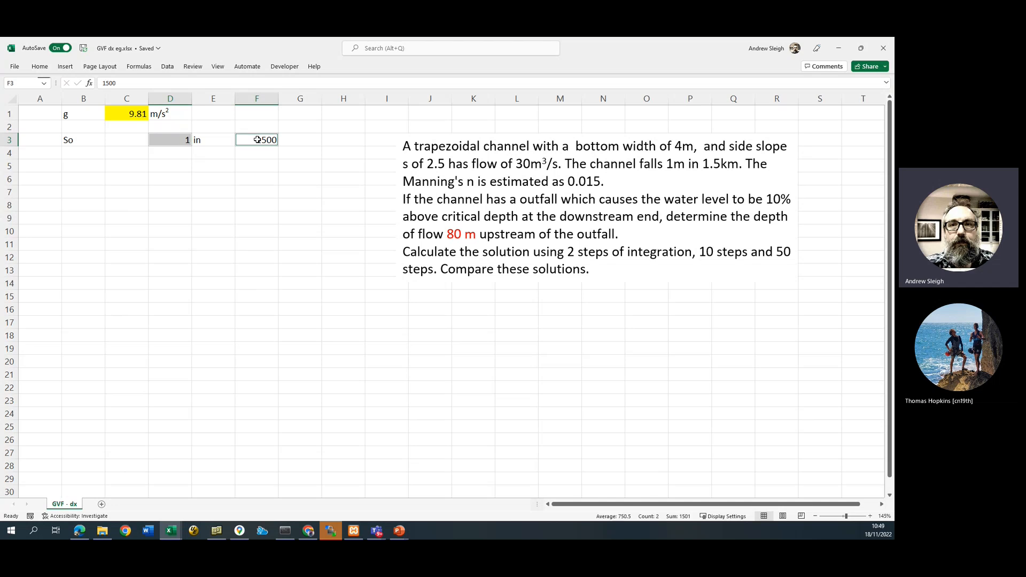
pyautogui.click(39, 67)
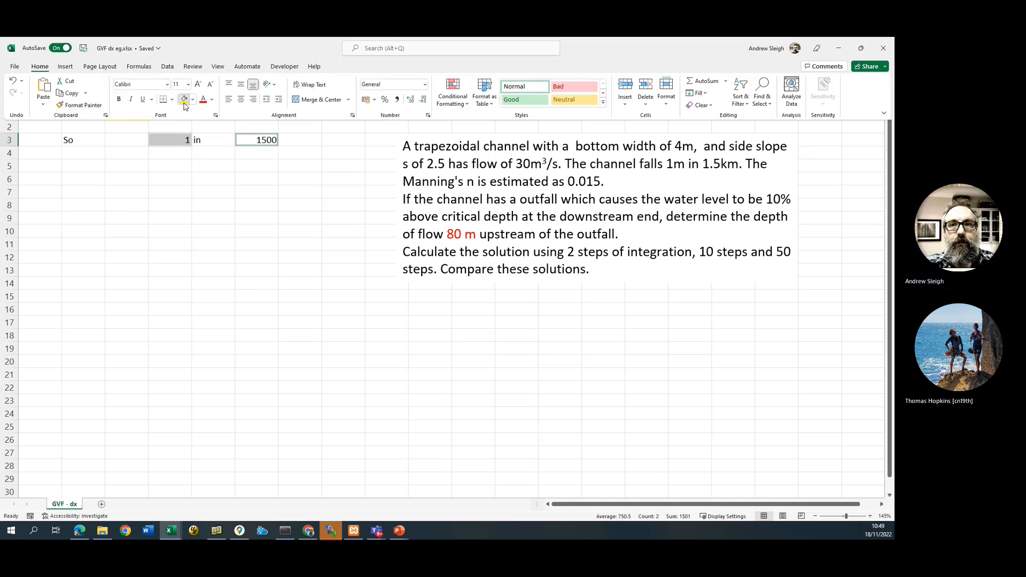
pyautogui.click(183, 100)
# Calculate the bed slope in C3 with the formula =D3/F3
pyautogui.click(123, 139)
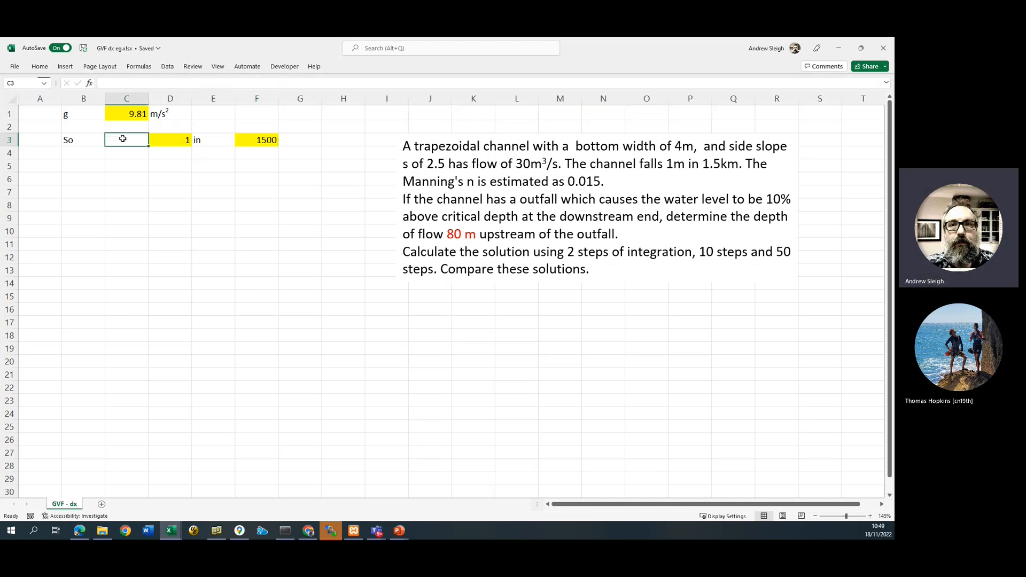
pyautogui.write('=')
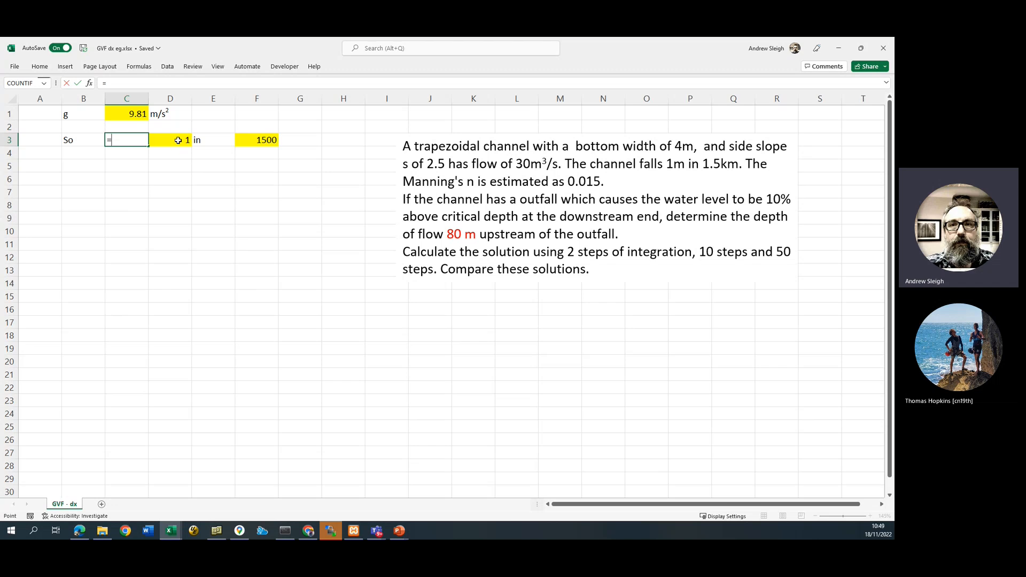
pyautogui.click(179, 139)
pyautogui.write('/')
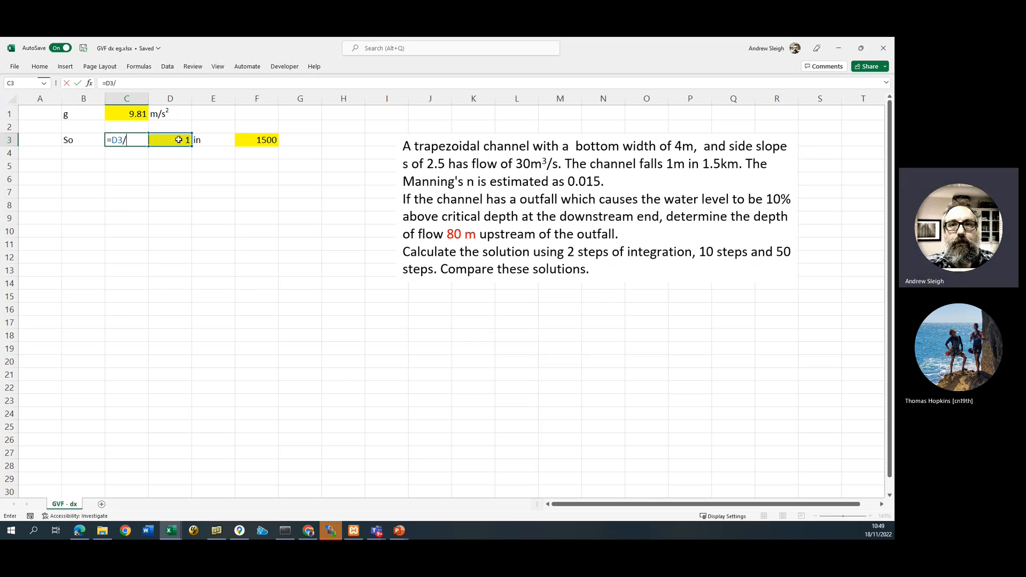
pyautogui.click(254, 140)
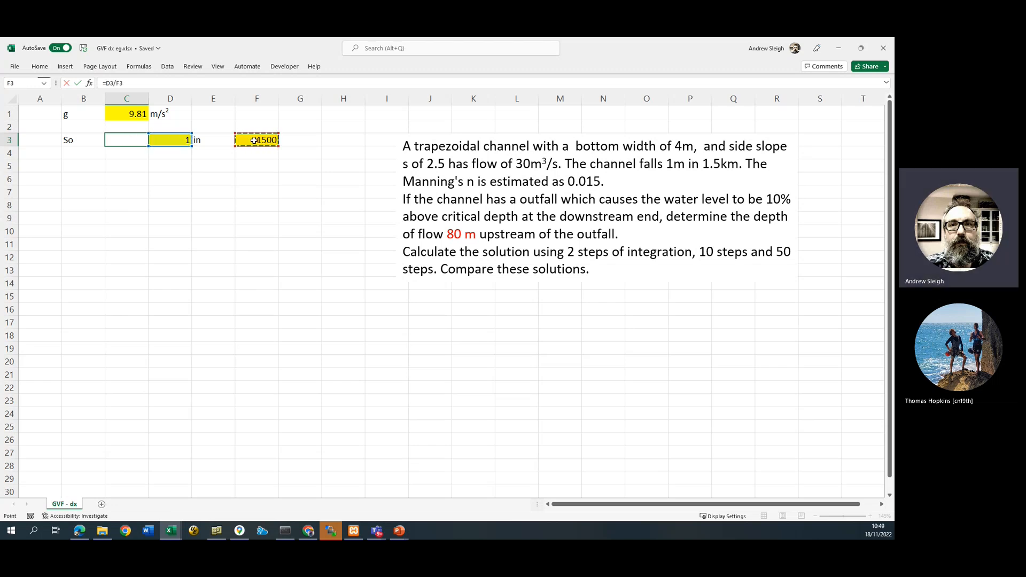
pyautogui.press('Return')
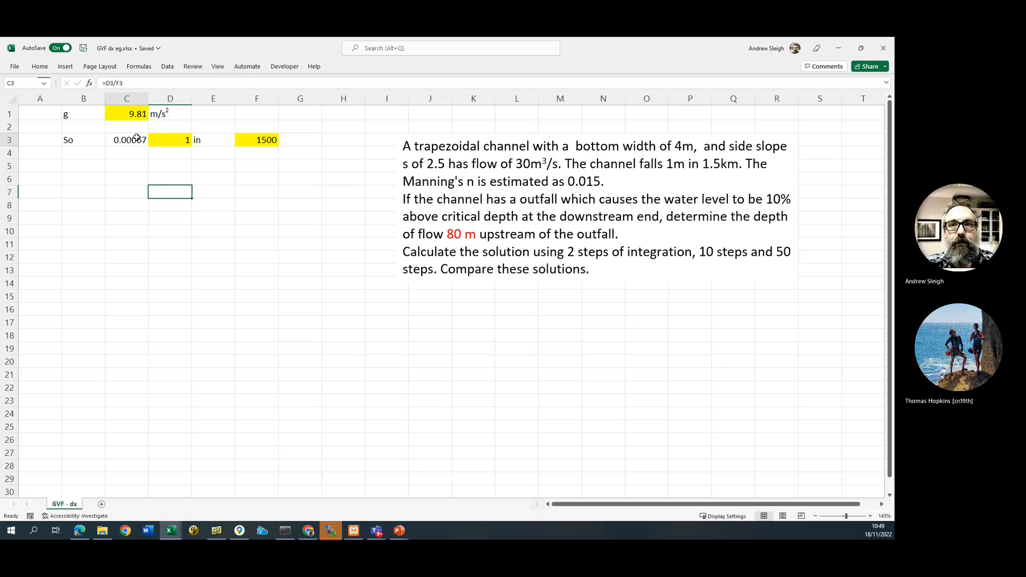
# Format the bed slope in C3 to show six decimal places
pyautogui.click(135, 142)
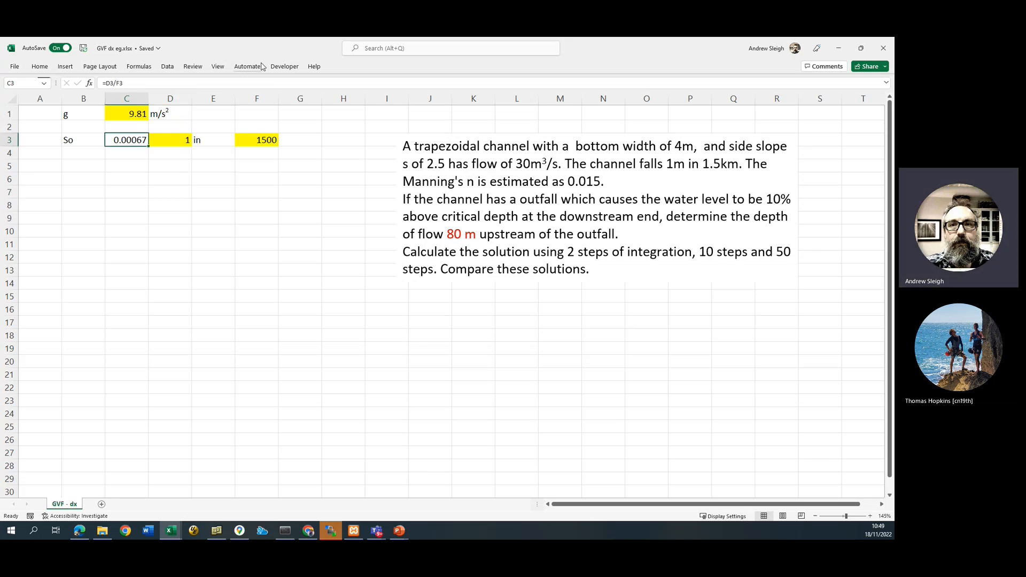
pyautogui.click(63, 69)
pyautogui.click(63, 68)
pyautogui.click(39, 67)
pyautogui.click(422, 101)
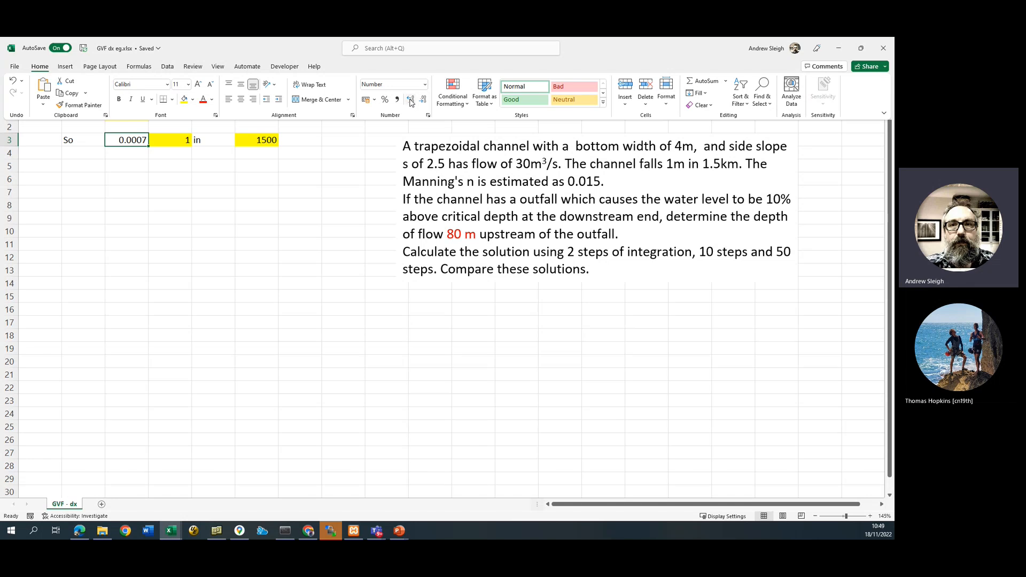
pyautogui.click(409, 100)
pyautogui.click(410, 100)
pyautogui.click(187, 158)
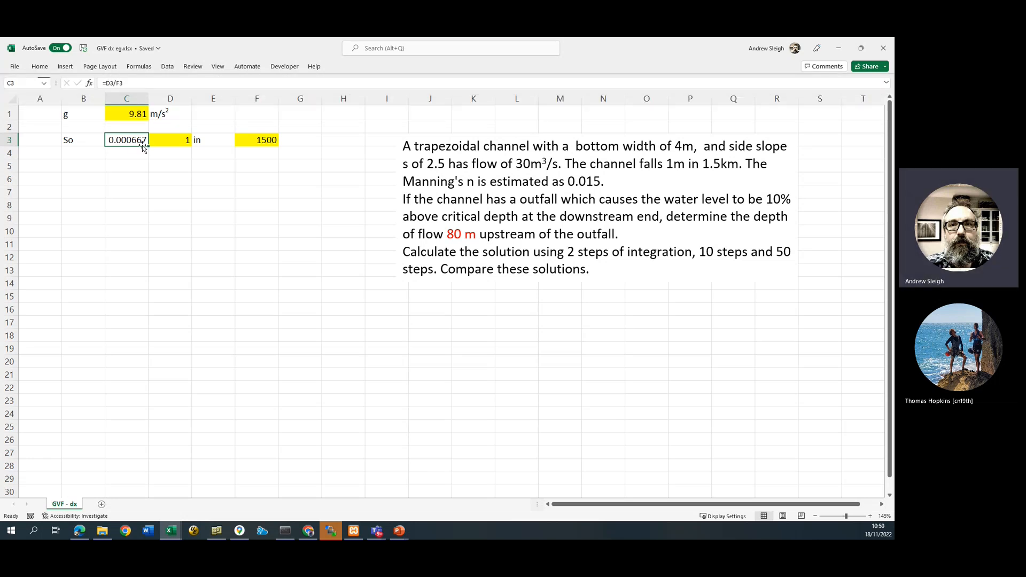
# Enter the flow data in row 4: label Q in B4, value 30 in C4 and unit m3/s in D4
pyautogui.click(88, 155)
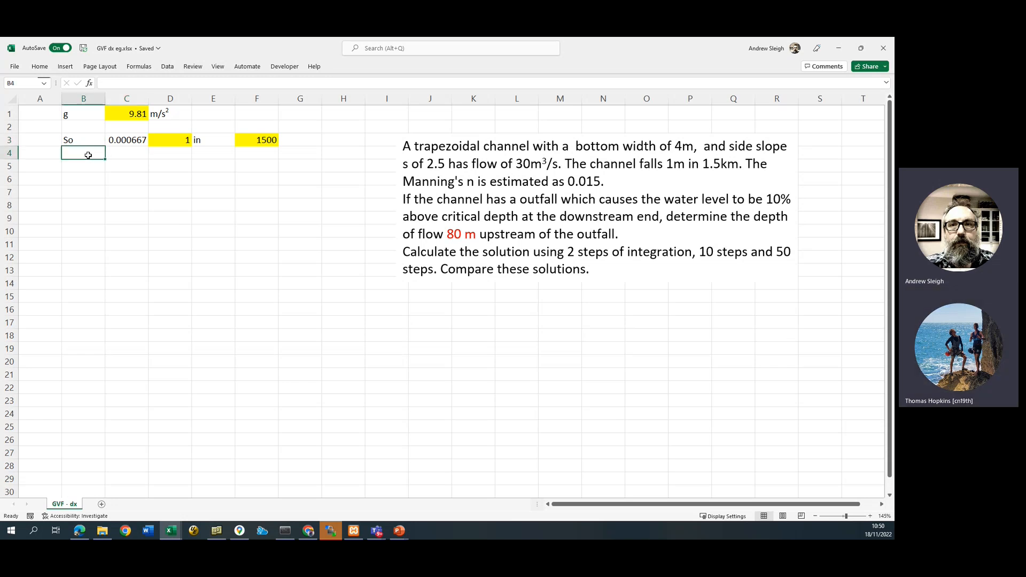
pyautogui.write('Q')
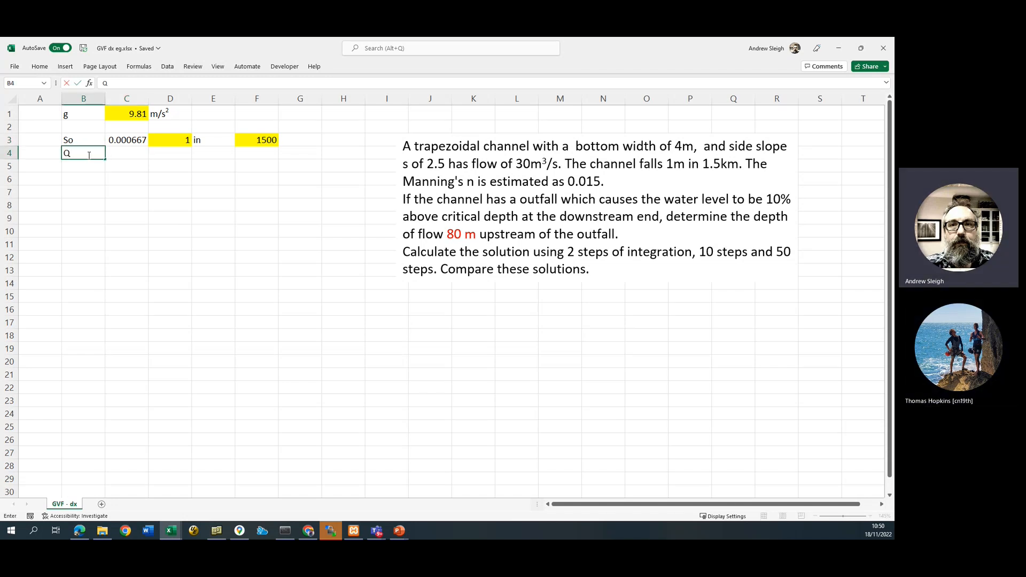
pyautogui.click(185, 205)
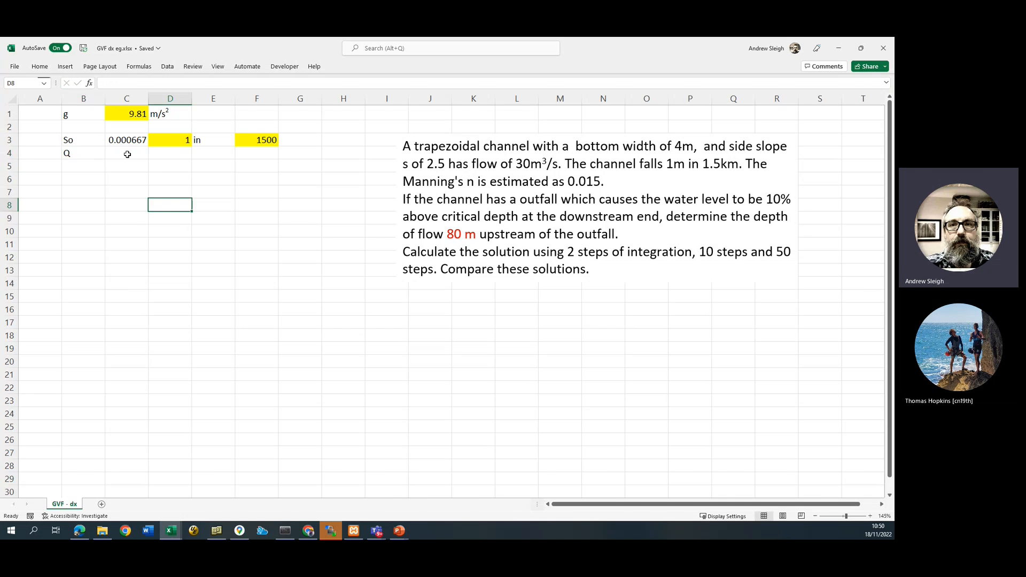
pyautogui.click(121, 153)
pyautogui.write('30.0')
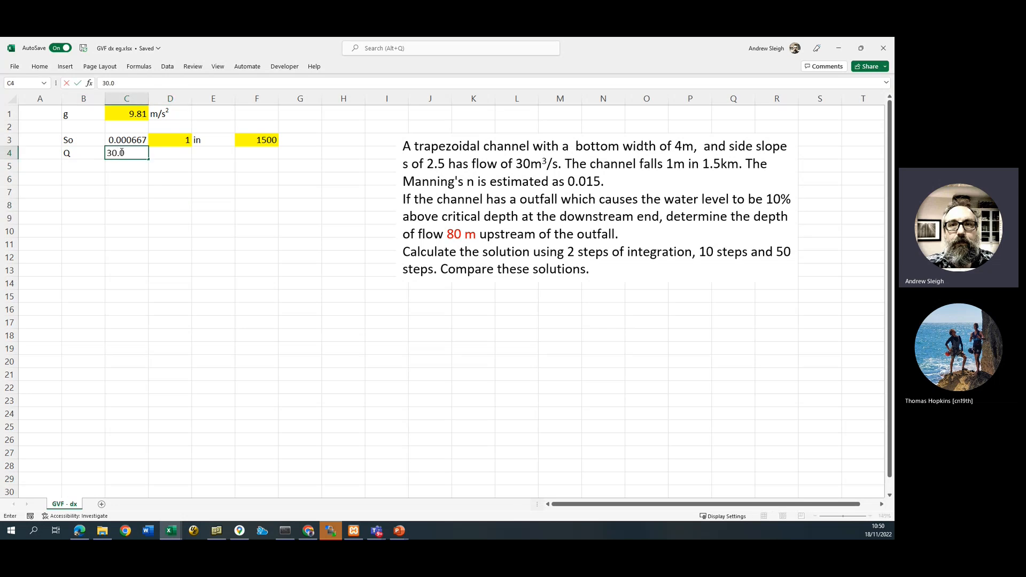
pyautogui.write('3')
pyautogui.press('BackSpace')
pyautogui.press('BackSpace')
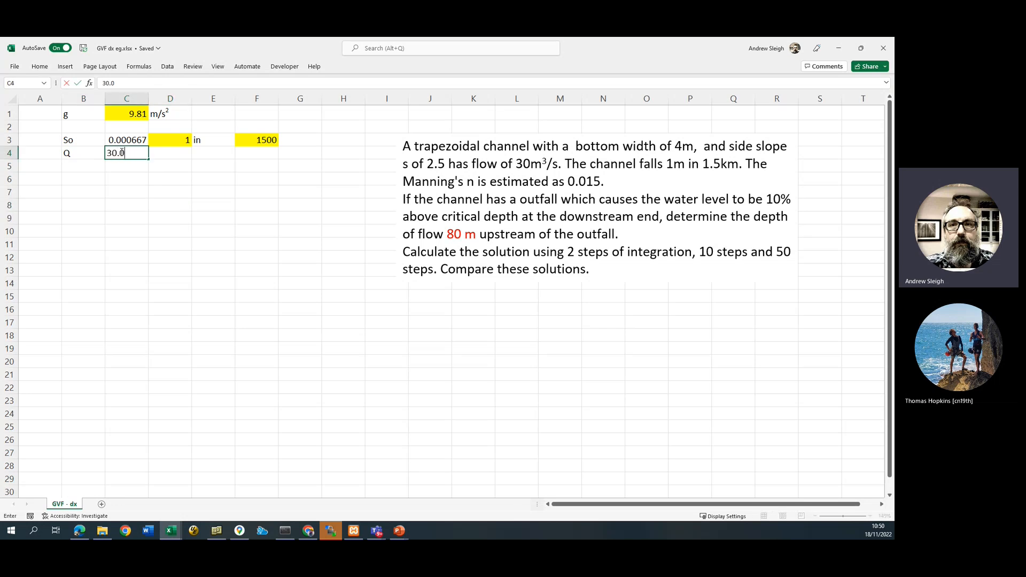
pyautogui.click(172, 156)
pyautogui.write('m')
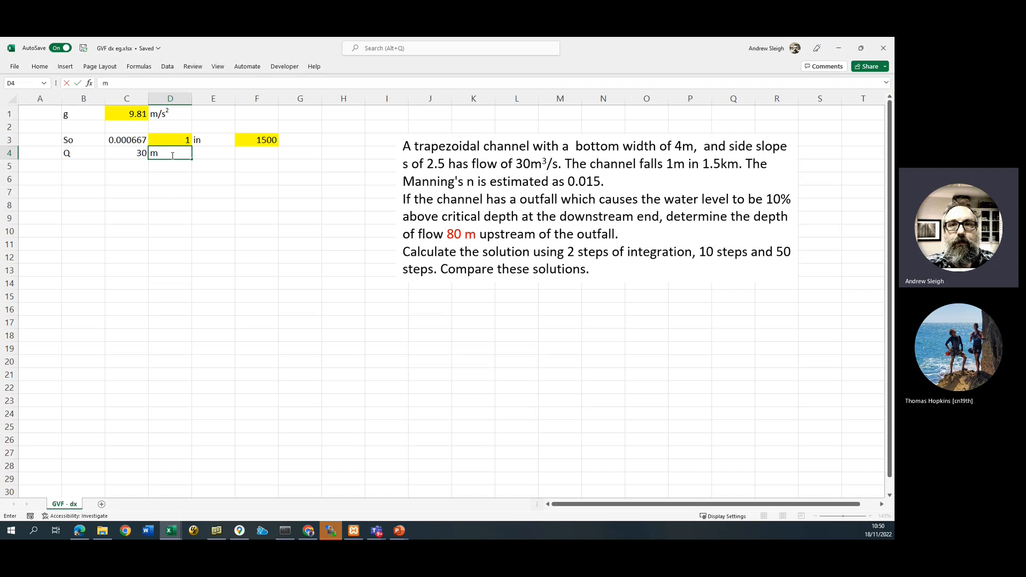
pyautogui.write('3/s')
pyautogui.press('Return')
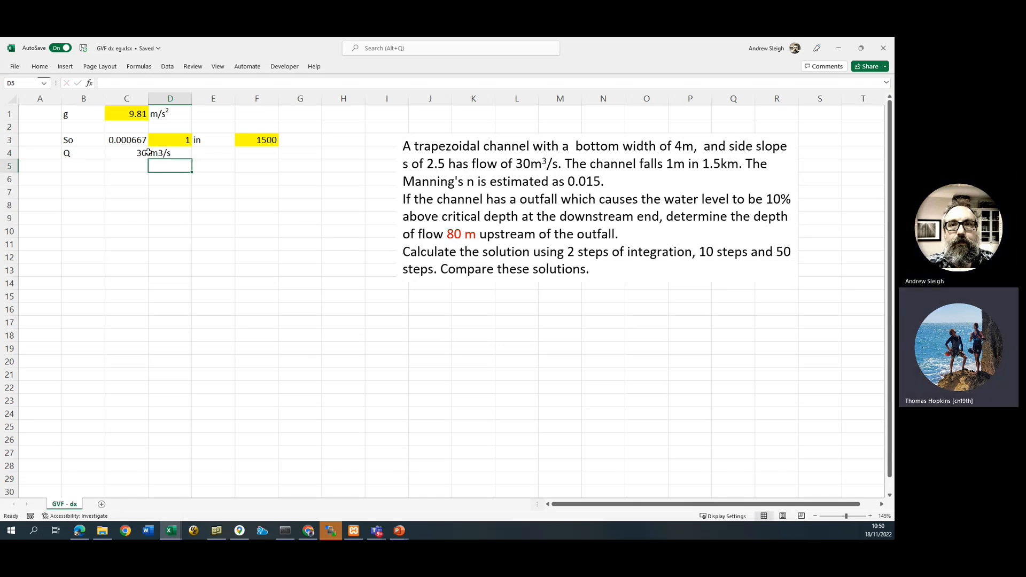
# Format the 3 in the m3/s unit in D4 as superscript
pyautogui.doubleClick(162, 154)
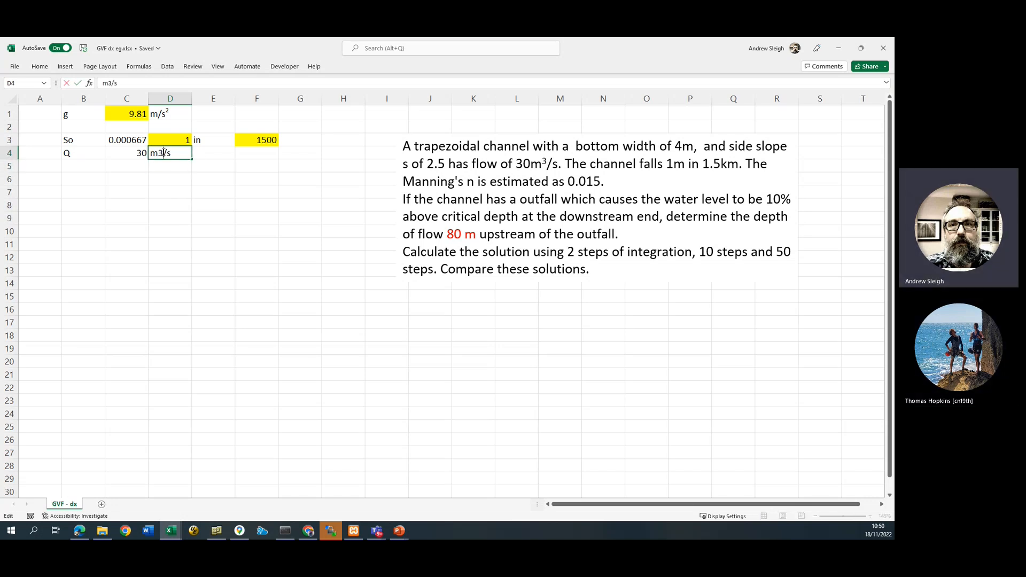
pyautogui.moveTo(163, 154); pyautogui.dragTo(160, 153)
pyautogui.rightClick(160, 153)
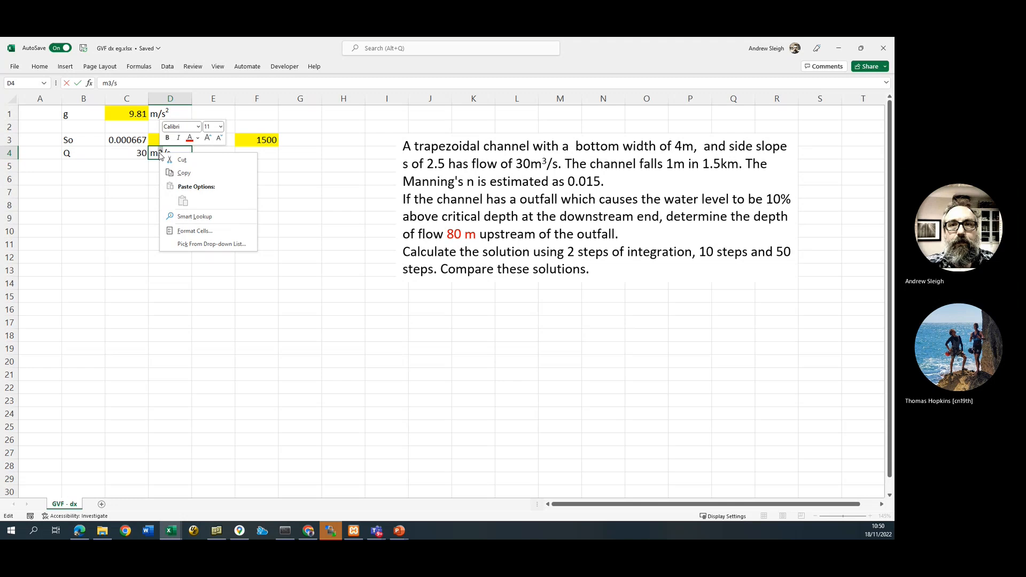
pyautogui.click(203, 231)
pyautogui.click(62, 177)
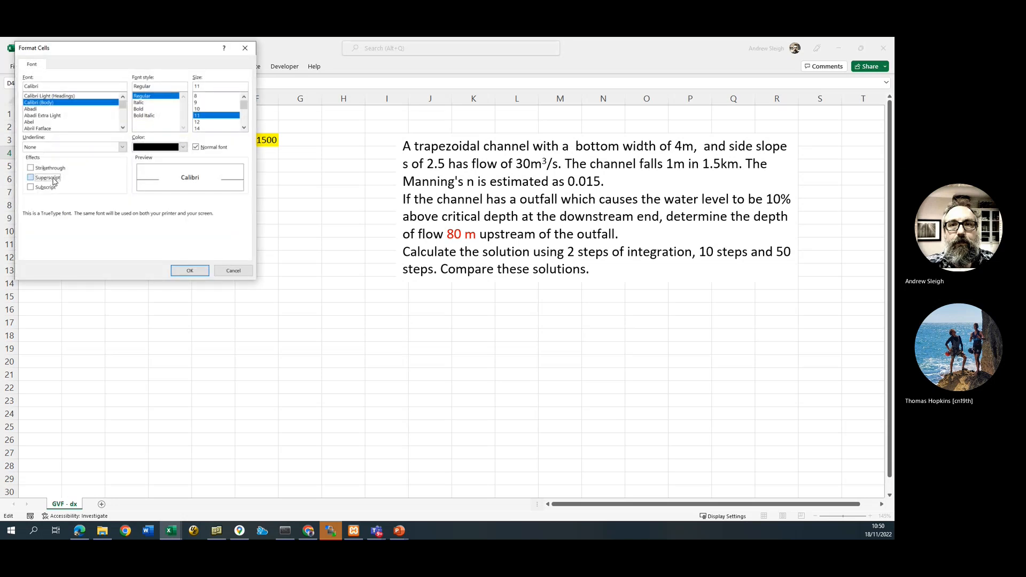
pyautogui.click(193, 271)
pyautogui.click(158, 228)
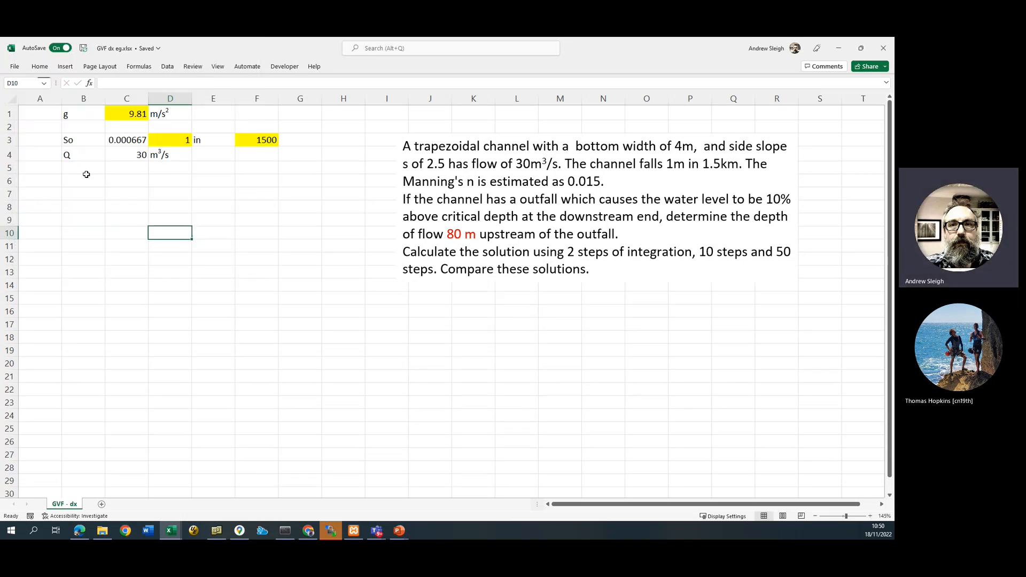
# Fill the flow value cell C4 with yellow to mark it as an input
pyautogui.click(82, 171)
pyautogui.moveTo(133, 139); pyautogui.dragTo(133, 151)
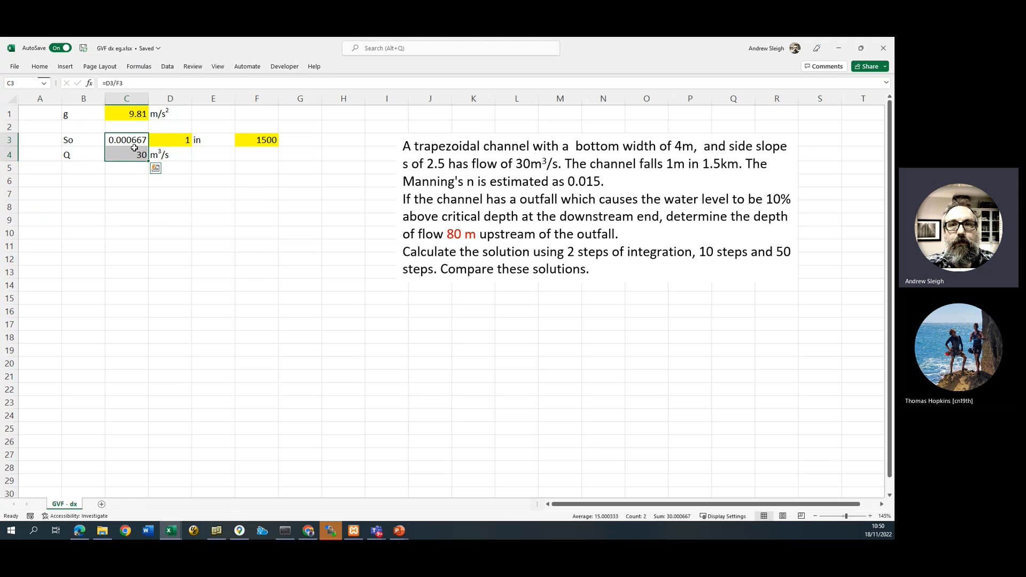
pyautogui.click(133, 179)
pyautogui.click(135, 158)
pyautogui.click(39, 67)
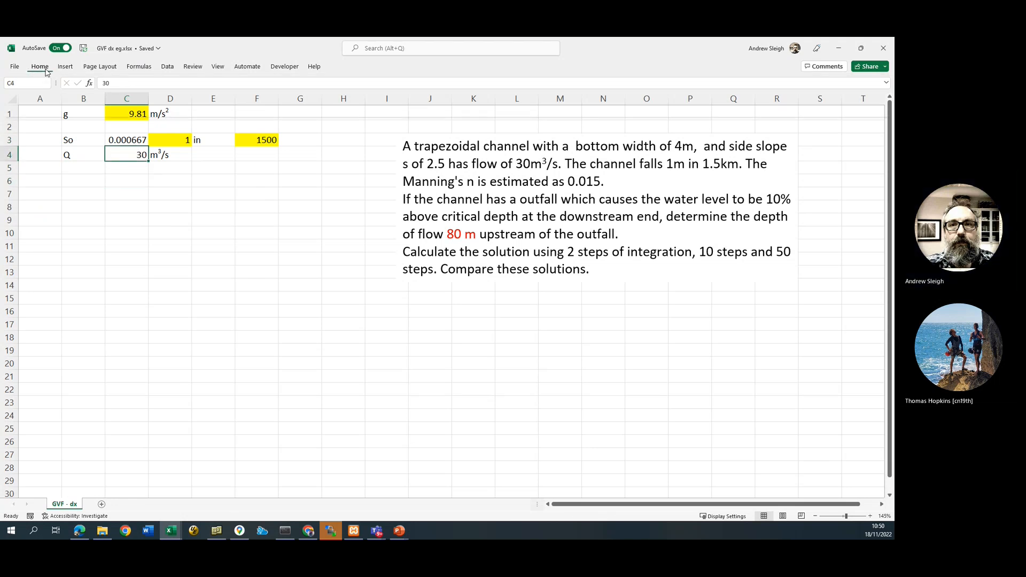
pyautogui.click(184, 99)
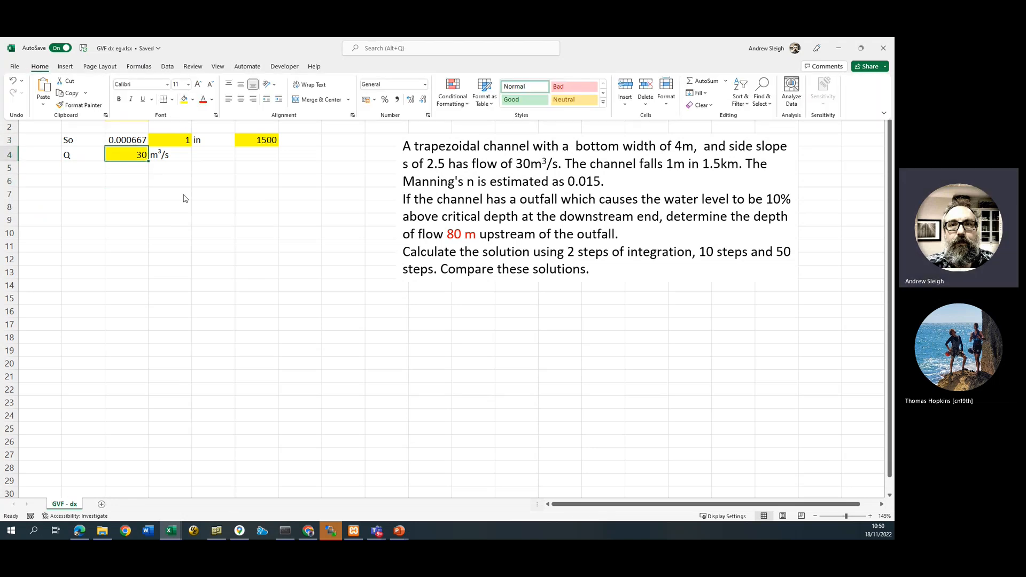
# Enter the labels n, b, s and X in cells B5 to B8
pyautogui.click(79, 168)
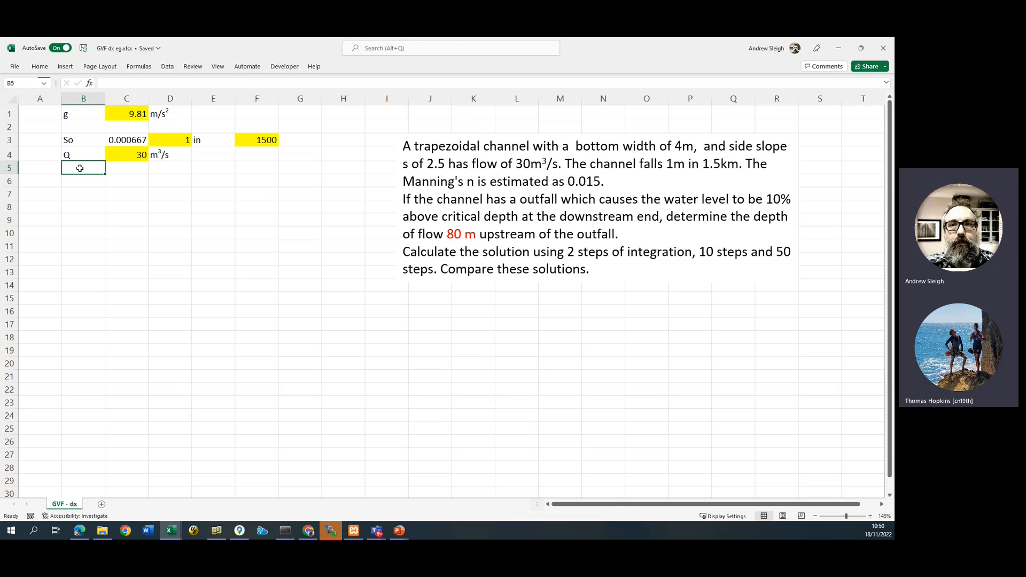
pyautogui.write('n')
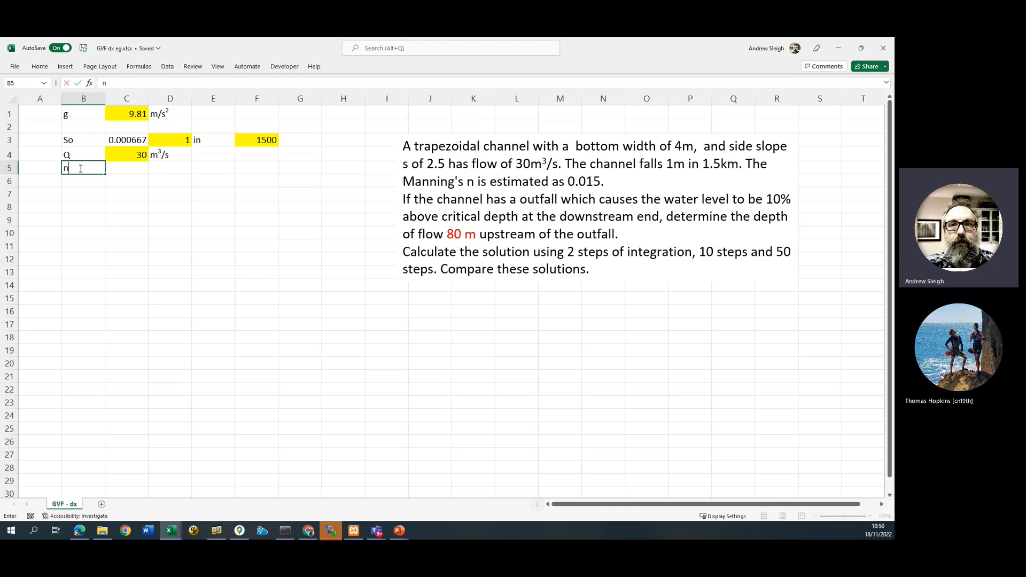
pyautogui.press('Return')
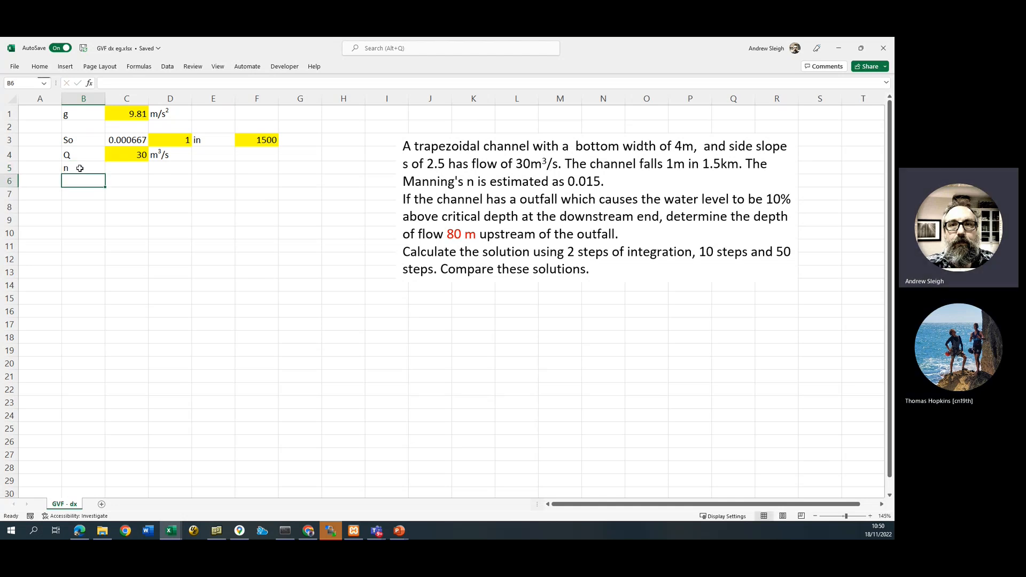
pyautogui.write('b')
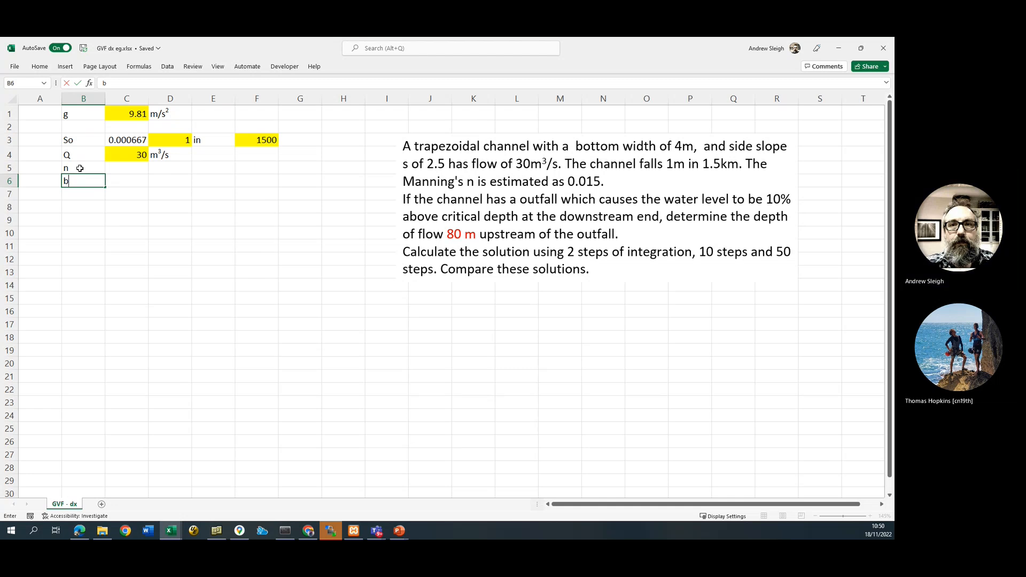
pyautogui.press('Return')
pyautogui.write('s')
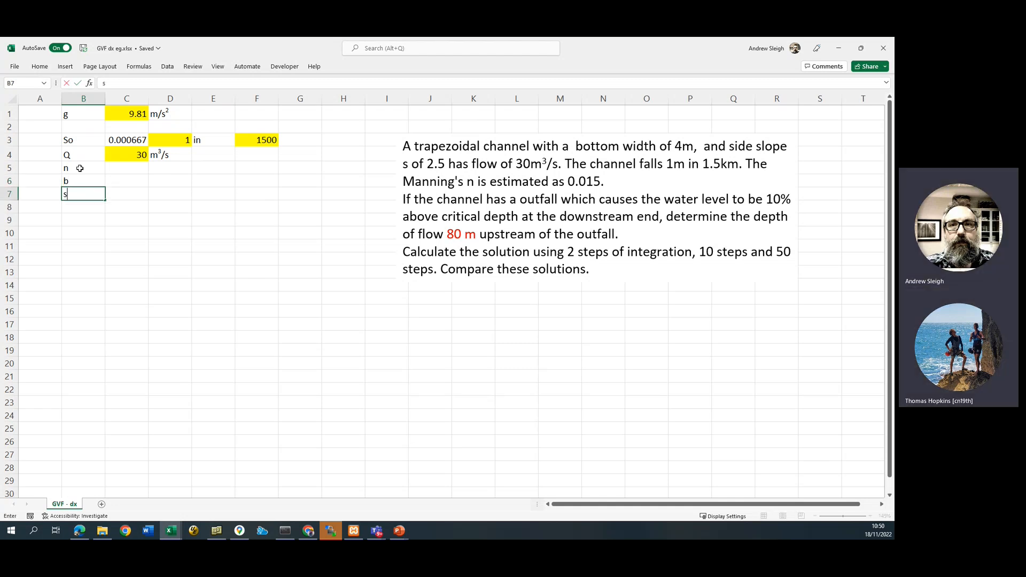
pyautogui.press('Return')
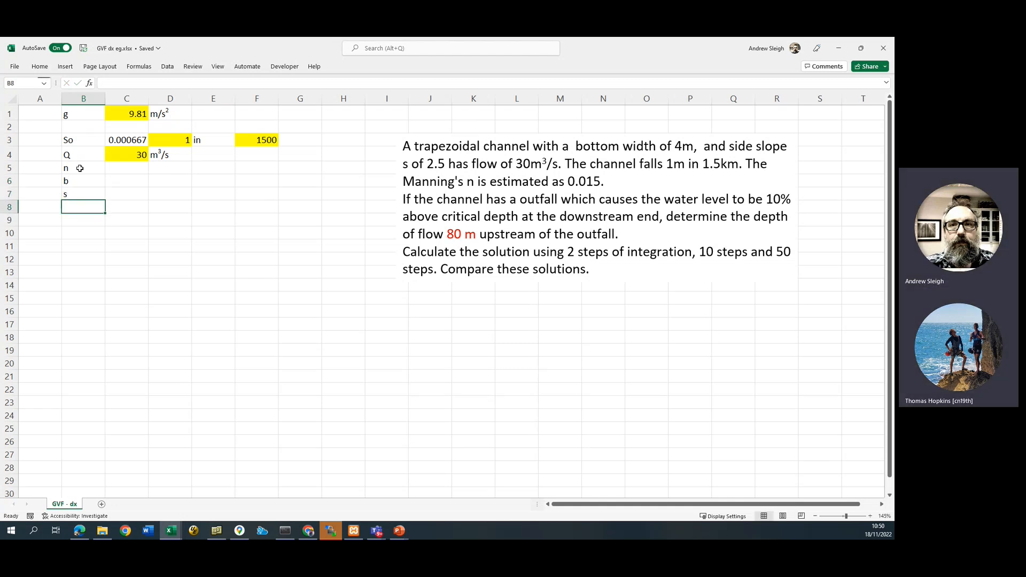
pyautogui.write('x')
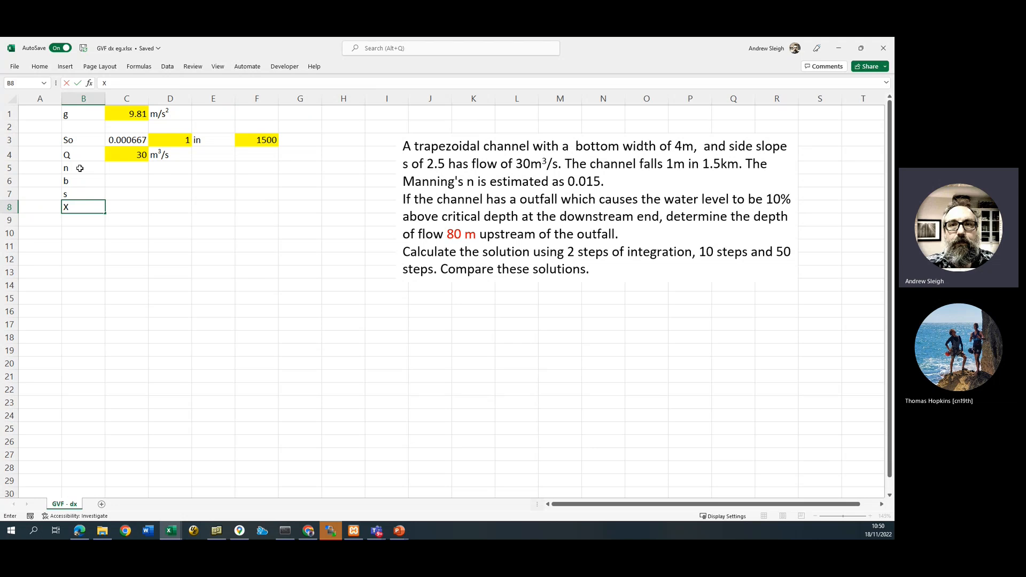
pyautogui.press('Tab')
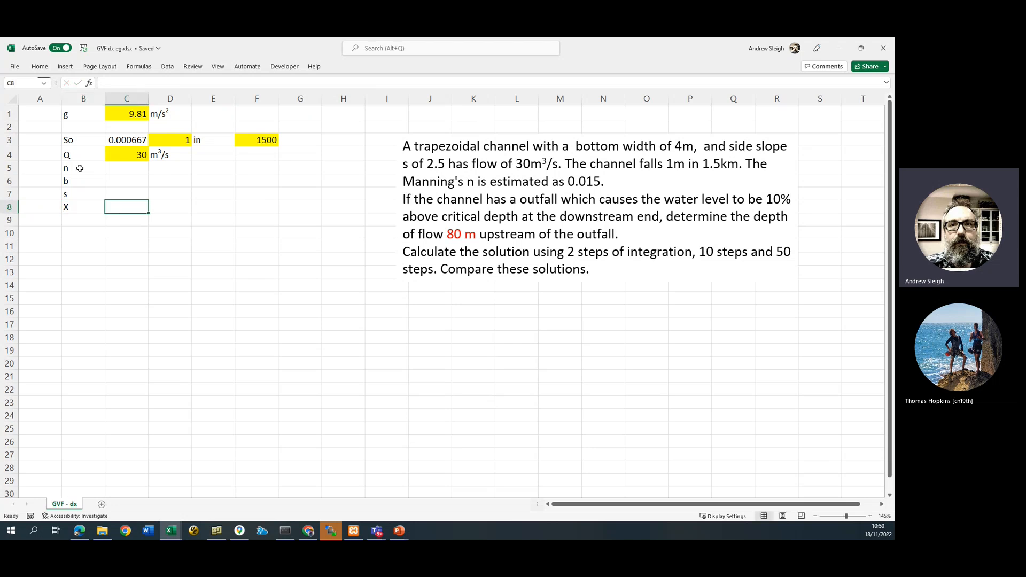
# Enter the Manning's n value 0.015 in C5
pyautogui.press('Up')
pyautogui.press('Up')
pyautogui.press('Up')
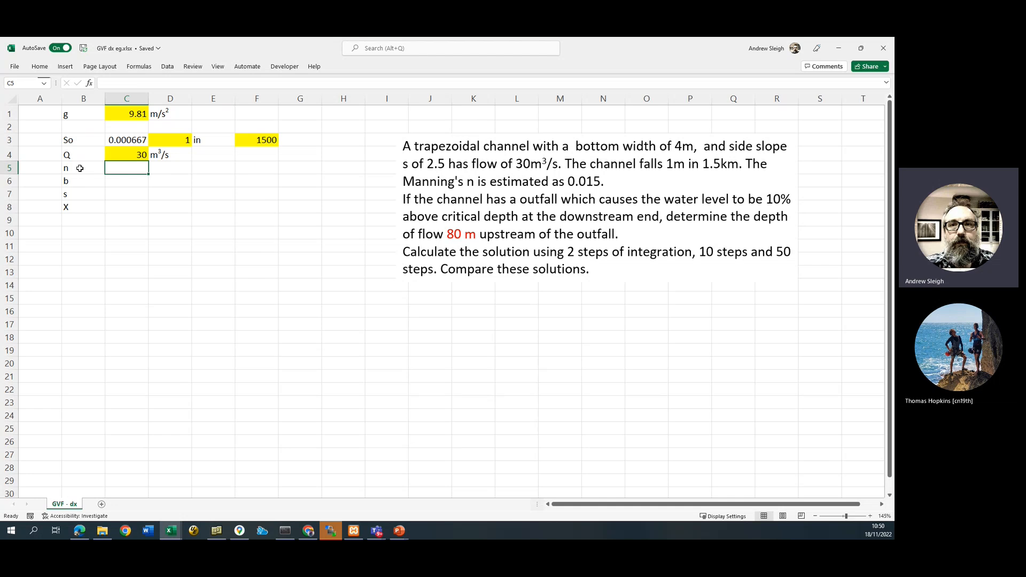
pyautogui.write('0.015')
pyautogui.press('Return')
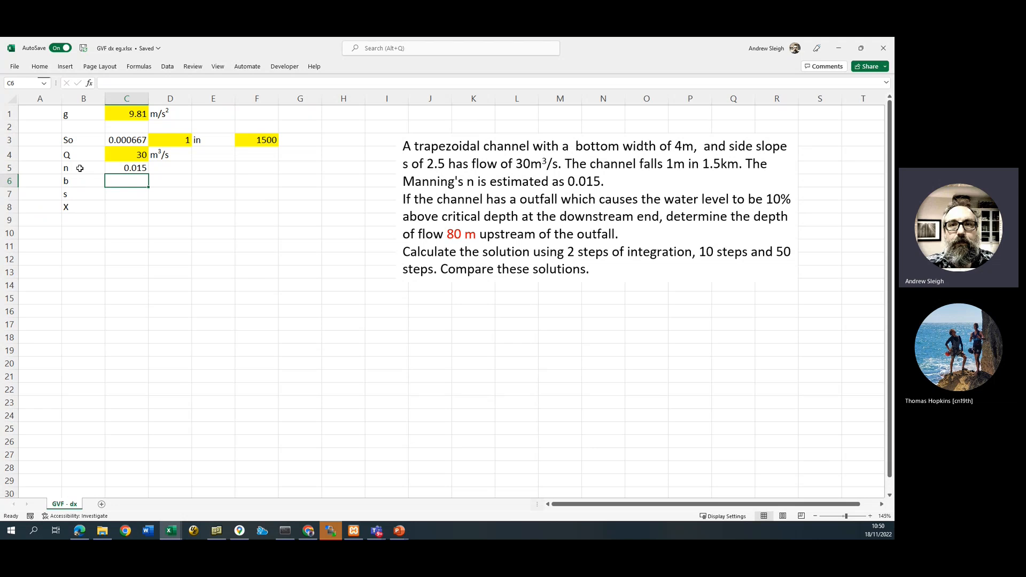
# Enter the bottom width b as 4 in C6 with the unit m in D6
pyautogui.write('4')
pyautogui.press('Right')
pyautogui.write('m3/s')
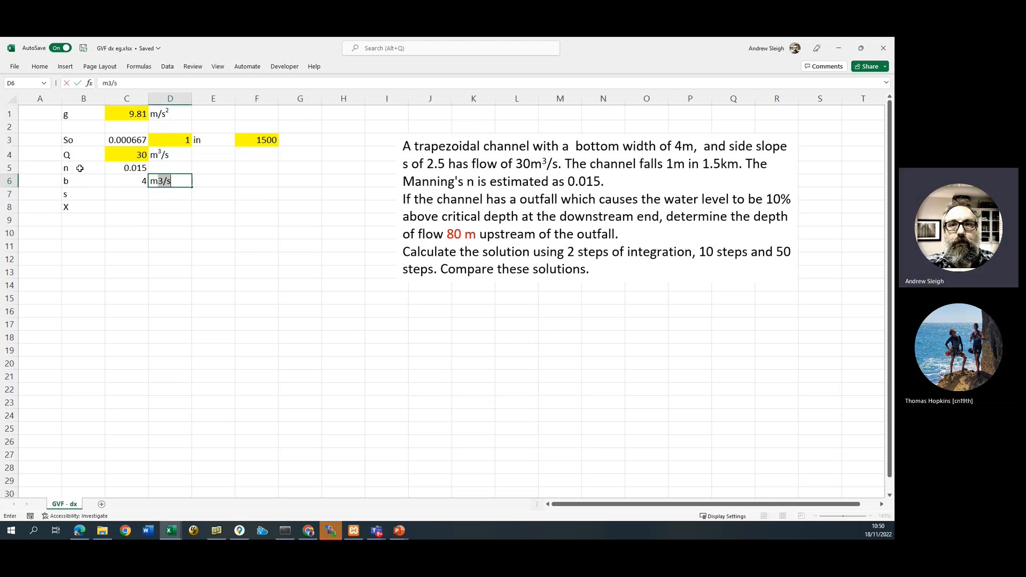
pyautogui.press('Return')
pyautogui.press('Up')
pyautogui.press('F2')
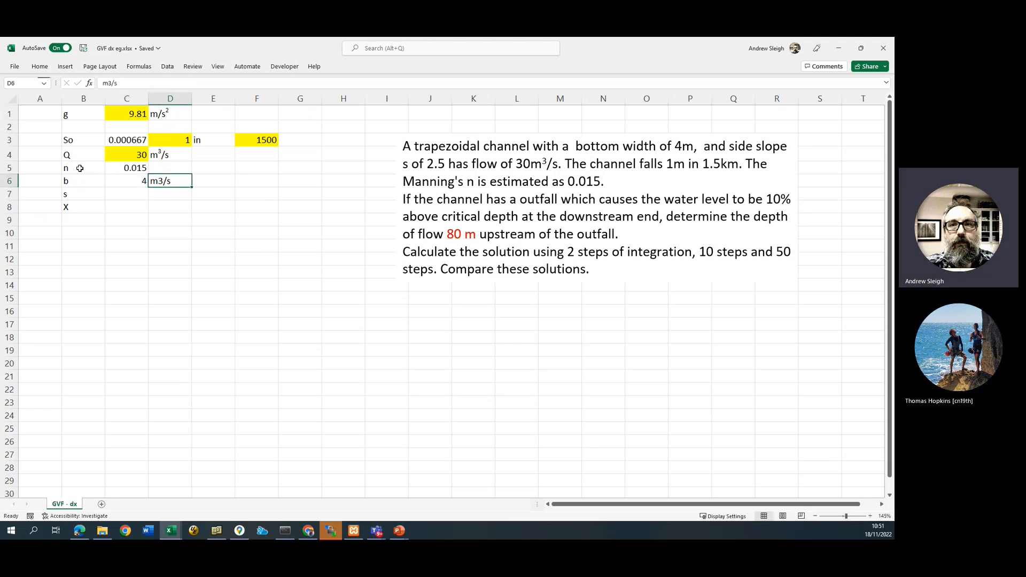
pyautogui.hotkey('shift', 'Left')
pyautogui.hotkey('shift', 'Left')
pyautogui.hotkey('shift', 'Left')
pyautogui.press('BackSpace')
pyautogui.press('Return')
pyautogui.press('Left')
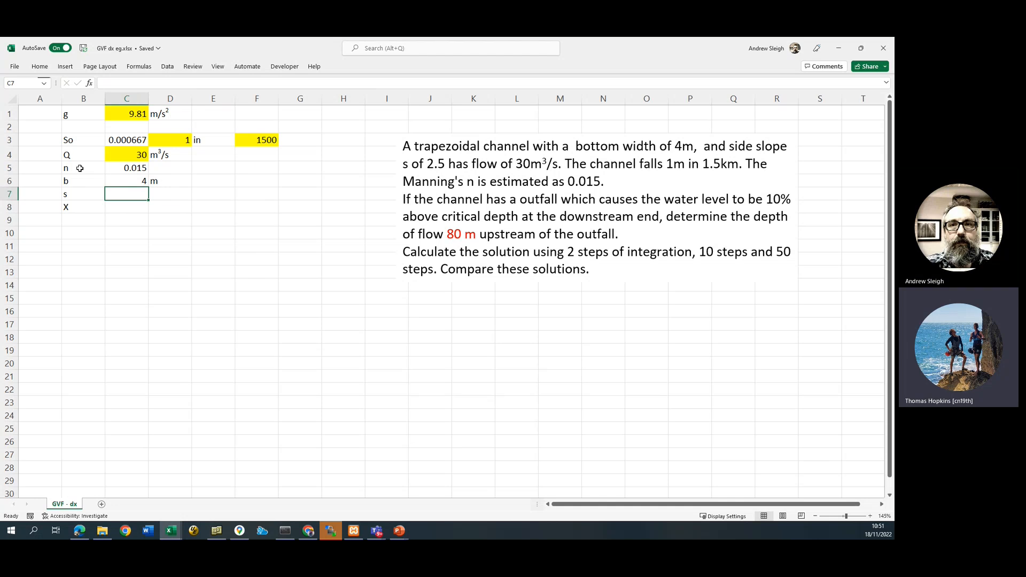
# Enter the side slope 2.5 in C7 and the distance X as 80 in C8 with the unit m in D8
pyautogui.write('2.5')
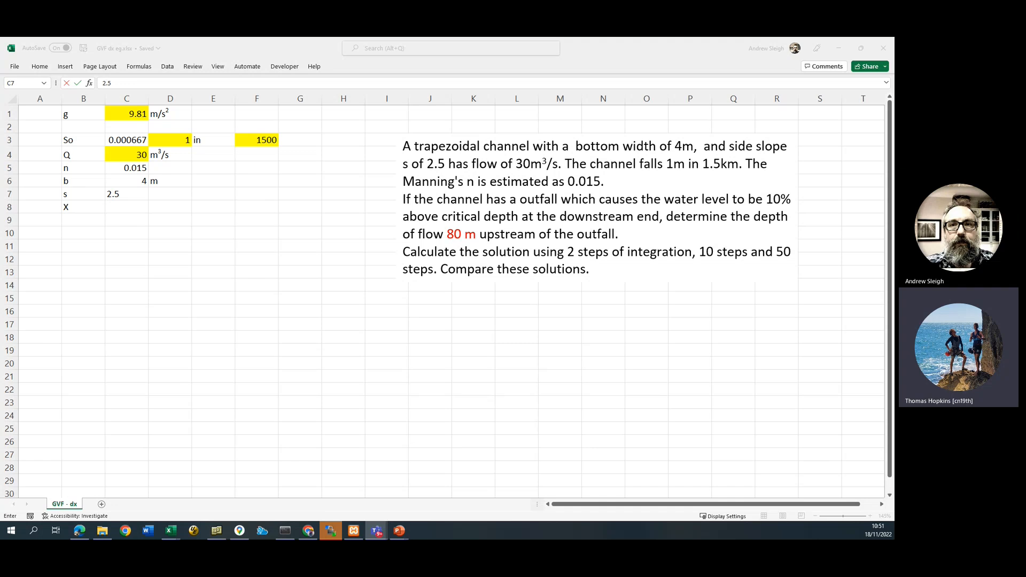
pyautogui.click(131, 209)
pyautogui.click(130, 209)
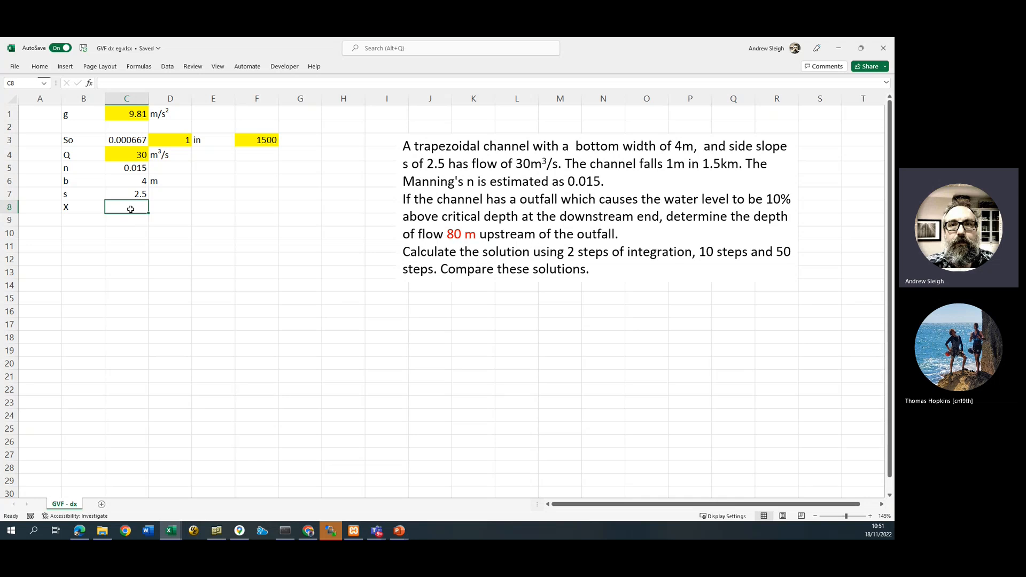
pyautogui.write('80')
pyautogui.press('Tab')
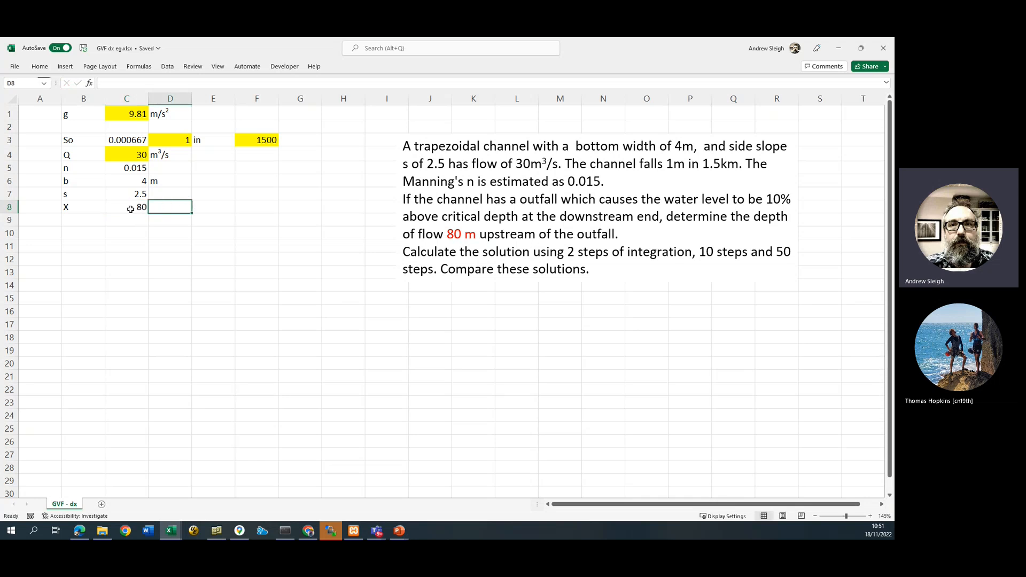
pyautogui.write('m')
# Fill the input values in C5 to C8 with yellow
pyautogui.moveTo(132, 167); pyautogui.dragTo(132, 208)
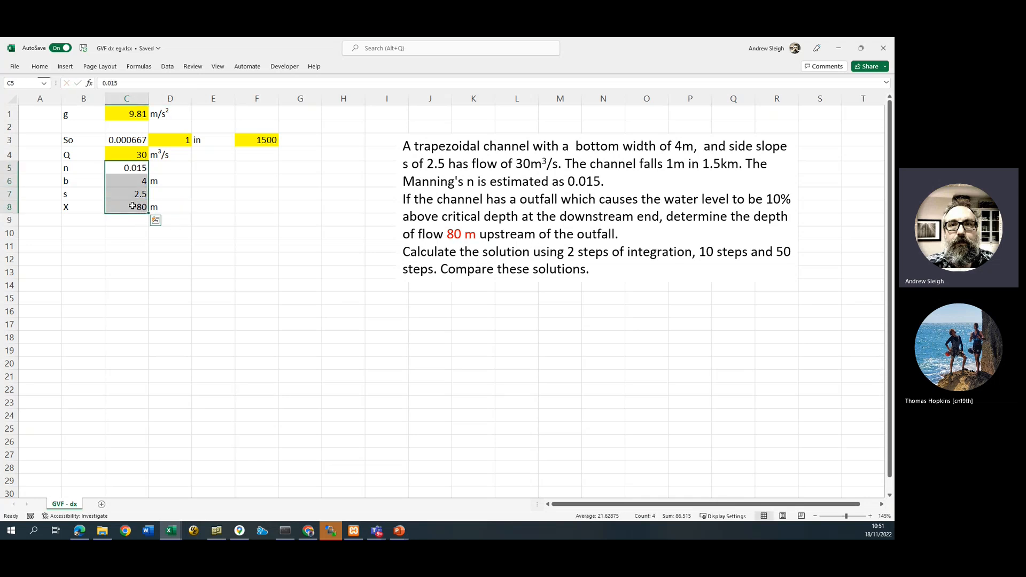
pyautogui.click(41, 66)
pyautogui.click(184, 99)
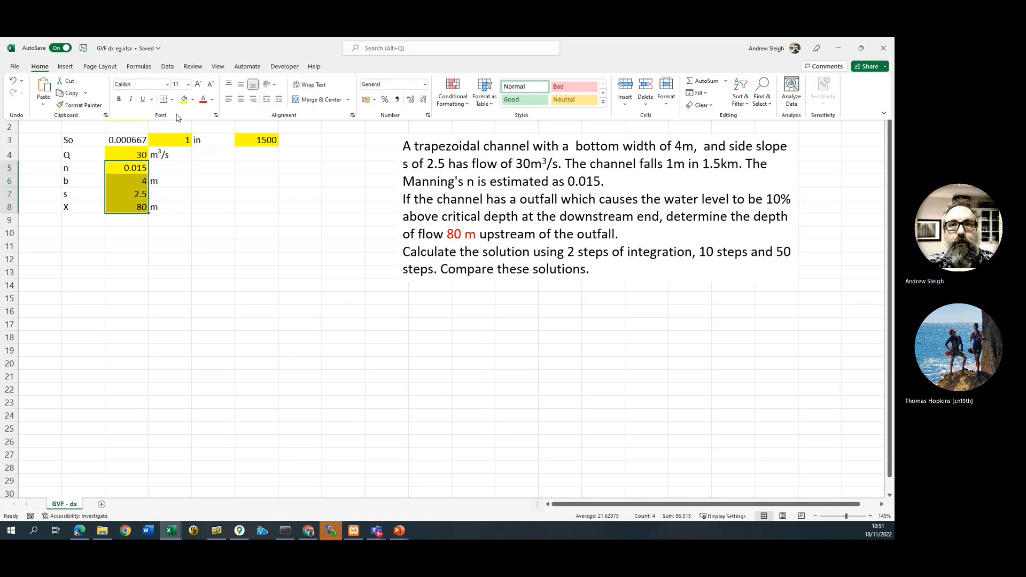
pyautogui.click(251, 273)
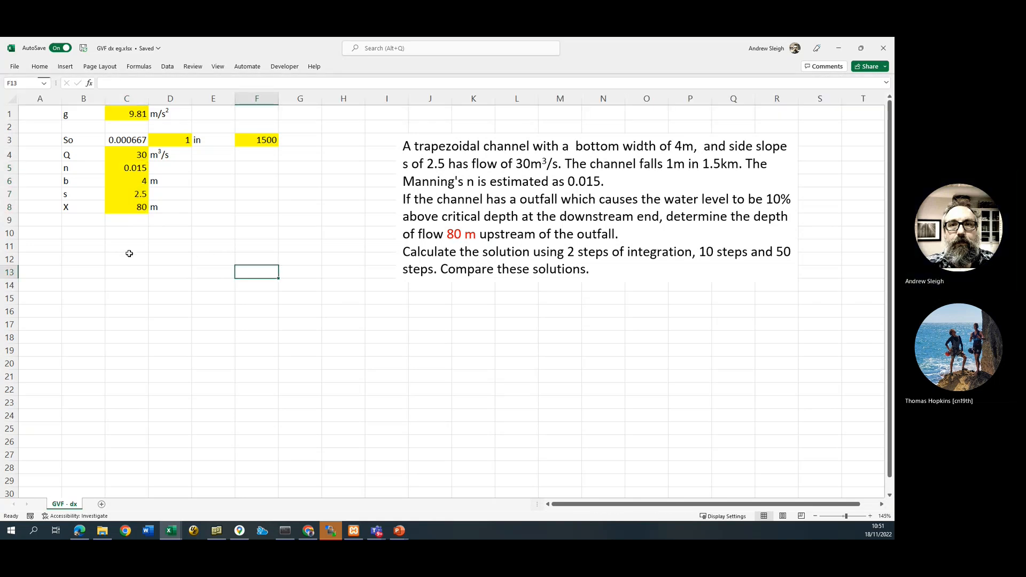
# Enter the label "n steps" in B10
pyautogui.click(90, 241)
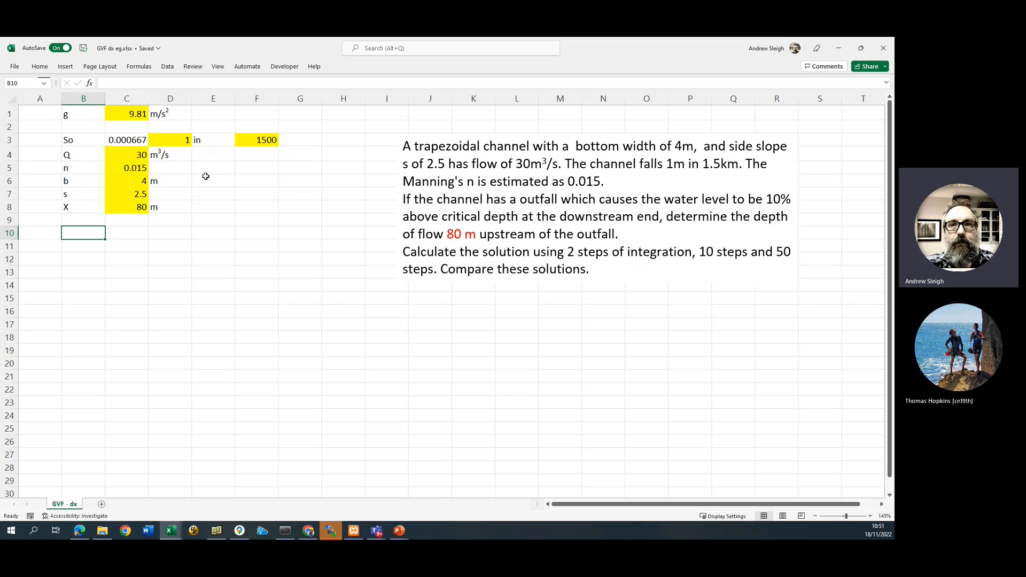
pyautogui.click(193, 235)
pyautogui.click(86, 232)
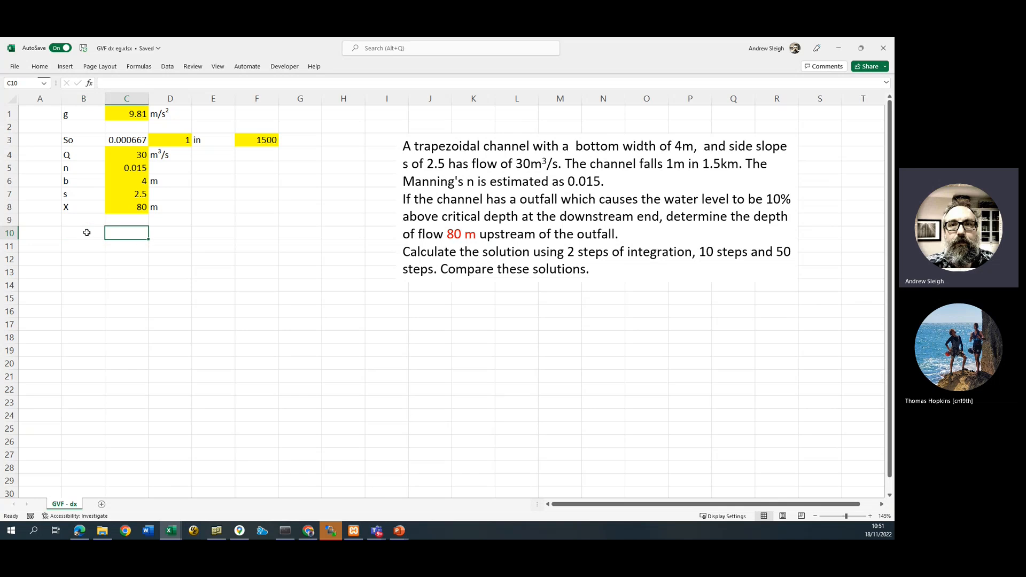
pyautogui.write('nstps')
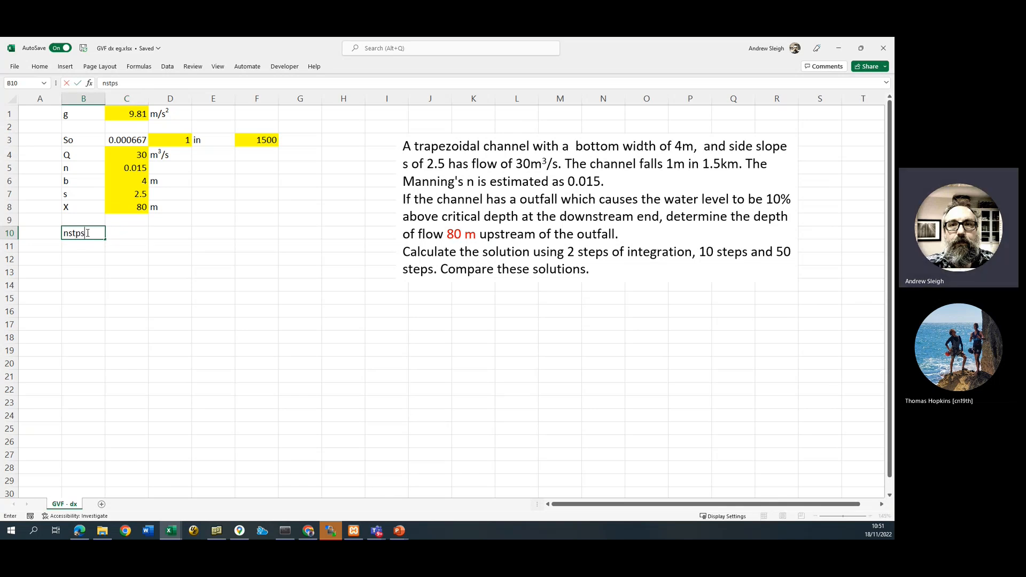
pyautogui.press('BackSpace')
pyautogui.write('s')
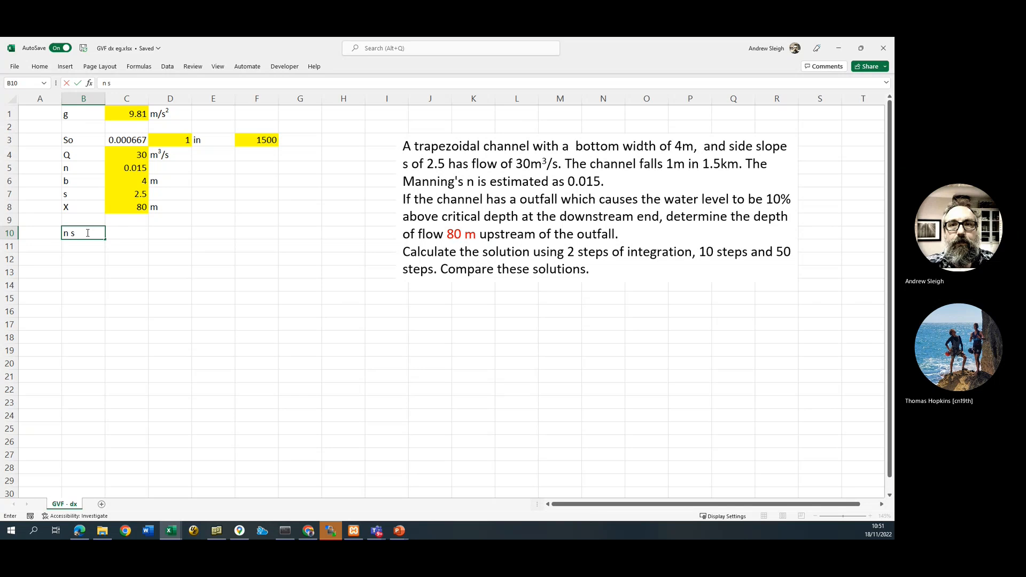
pyautogui.write('teps')
pyautogui.press('Return')
# Enter the step counts 2, 10 and 50 in cells C10 to C12
pyautogui.press('Up')
pyautogui.press('Right')
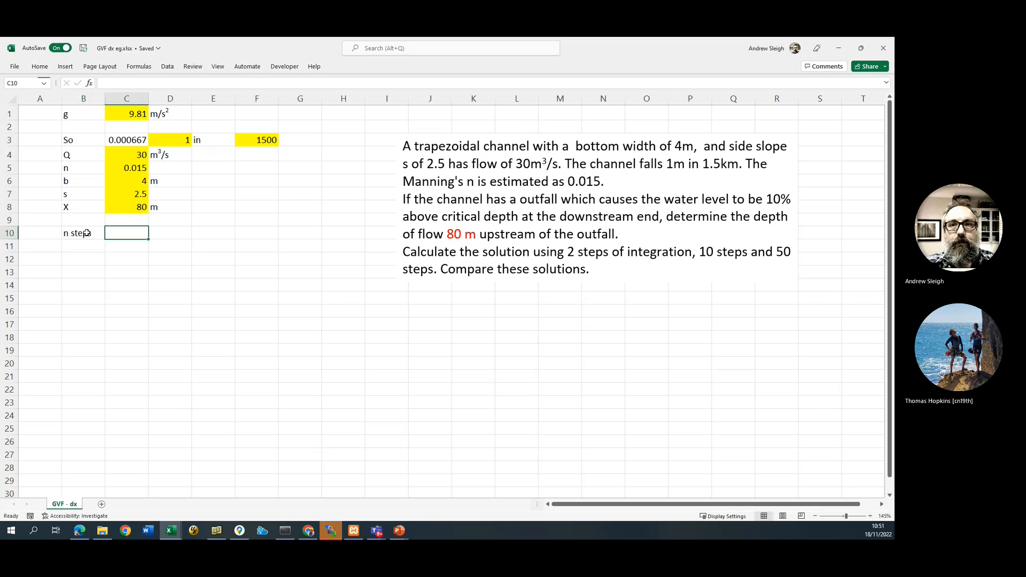
pyautogui.write('2')
pyautogui.press('Return')
pyautogui.press('Return')
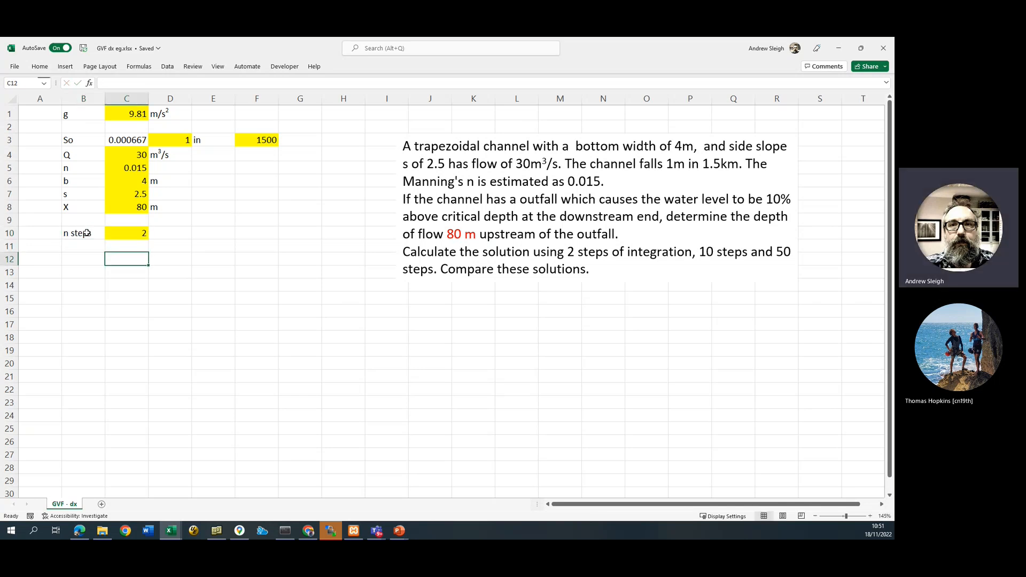
pyautogui.press('Up')
pyautogui.write('10')
pyautogui.press('Return')
pyautogui.write('50')
pyautogui.press('Return')
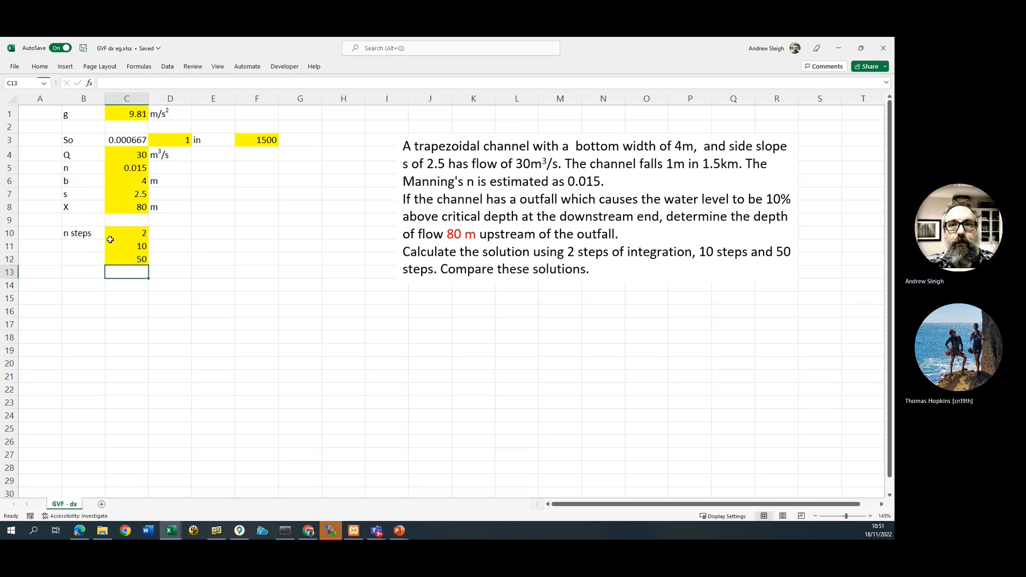
pyautogui.click(309, 276)
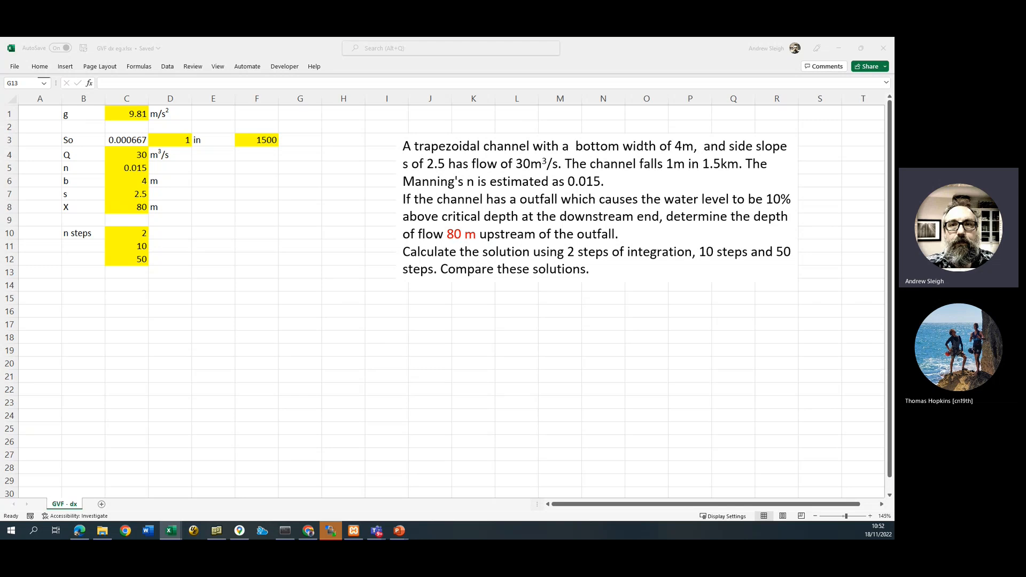
# Paste the copied table of trapezoid section formulas at J15, below the problem statement
pyautogui.click(421, 300)
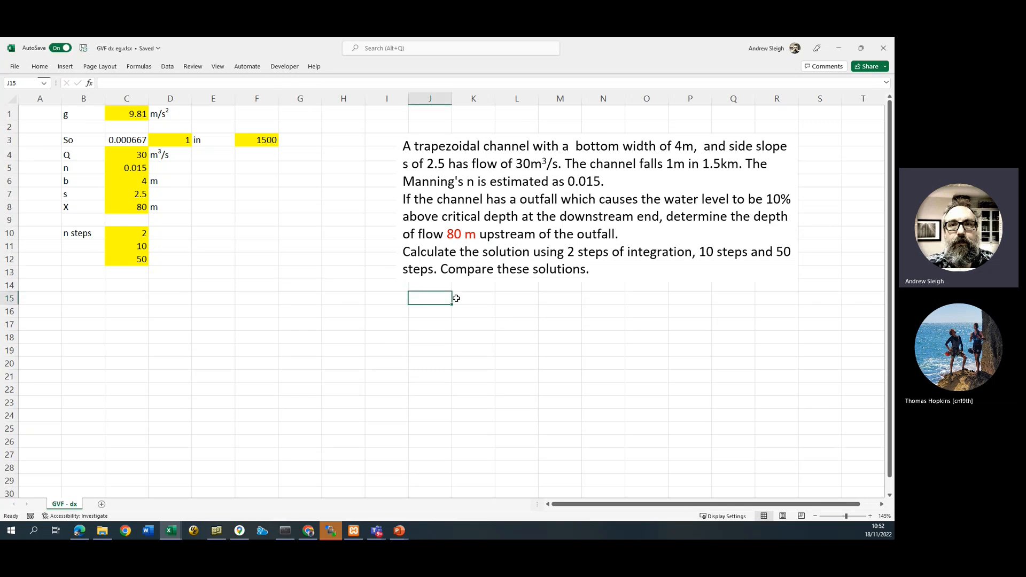
pyautogui.hotkey('ctrl', 'v')
pyautogui.click(758, 325)
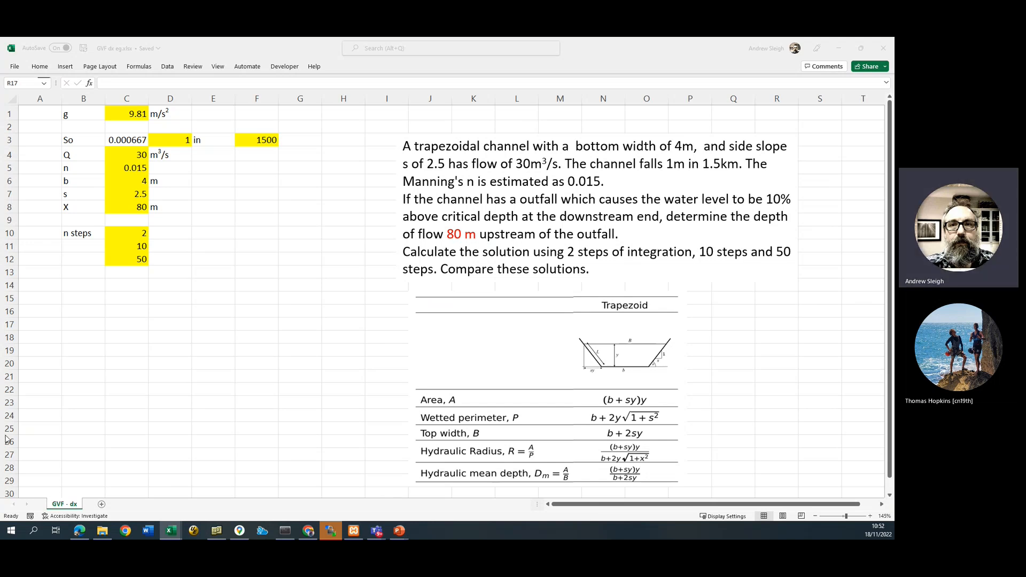
# Paste the copied dy/dx gradually varied flow equation at F8, beside the input values
pyautogui.click(232, 209)
pyautogui.click(243, 204)
pyautogui.hotkey('ctrl', 'v')
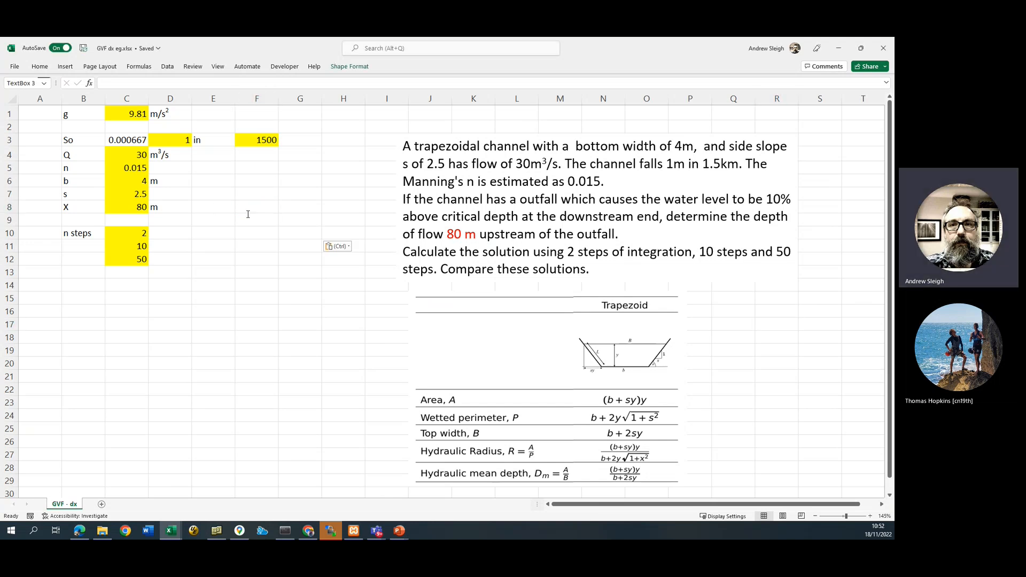
pyautogui.click(334, 287)
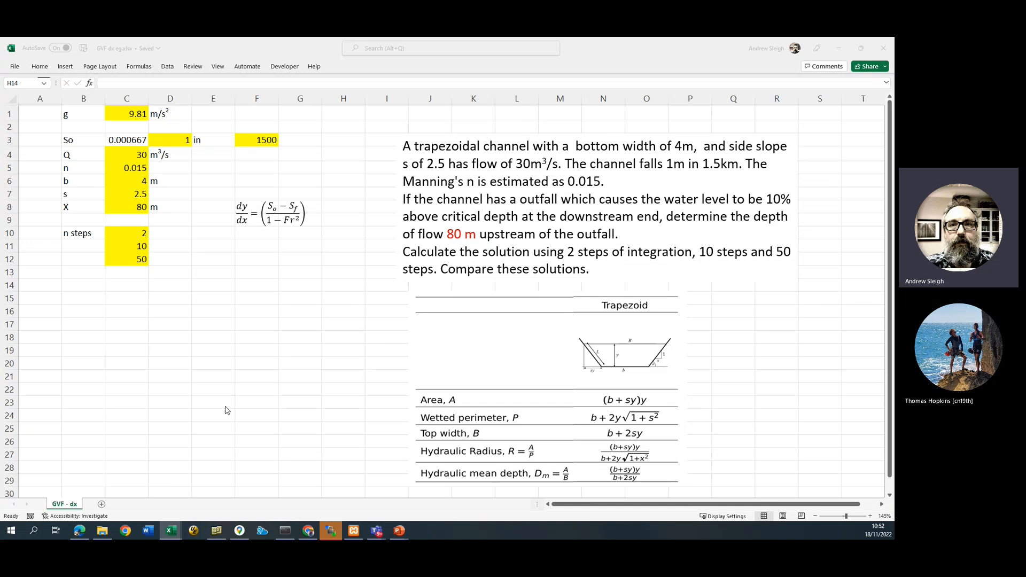
# Paste the copied Δy = Δx finite-difference equation below the dy/dx equation at F11
pyautogui.click(247, 245)
pyautogui.hotkey('ctrl', 'v')
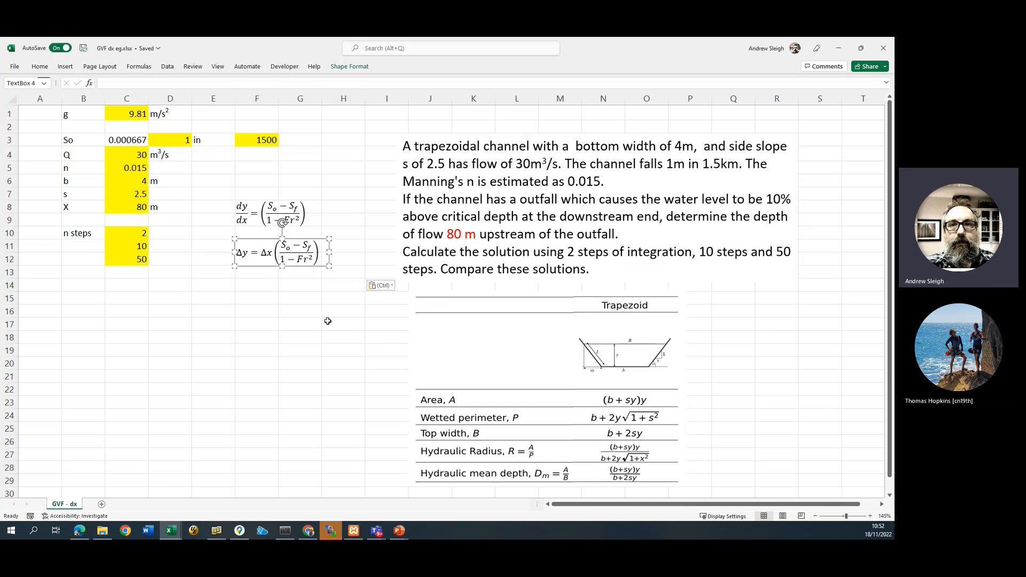
pyautogui.click(316, 302)
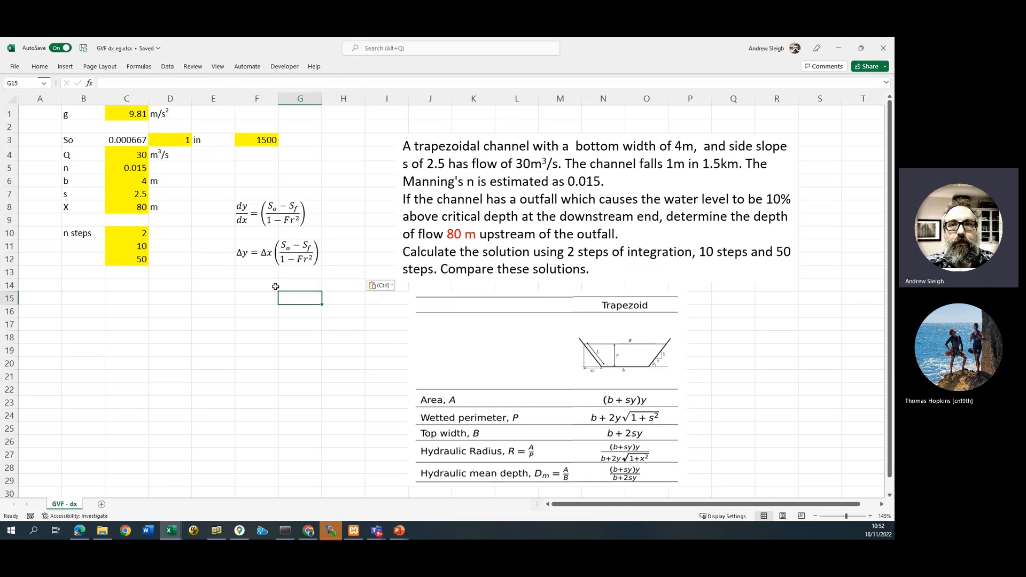
# Examine the Δy and Δx terms of the finite-difference equation and the X distance in C8
pyautogui.click(248, 255)
pyautogui.doubleClick(248, 255)
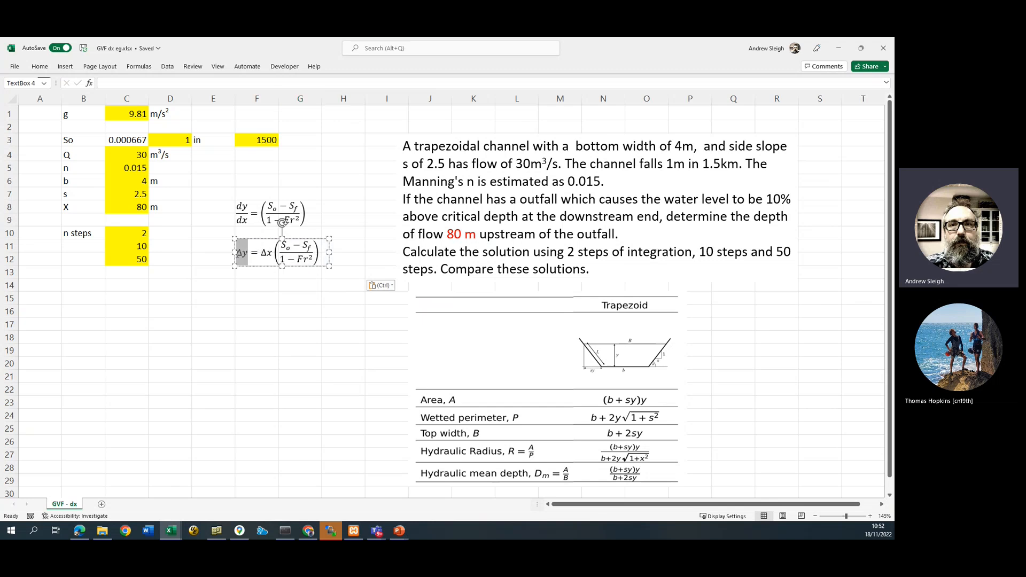
pyautogui.click(259, 296)
pyautogui.click(263, 253)
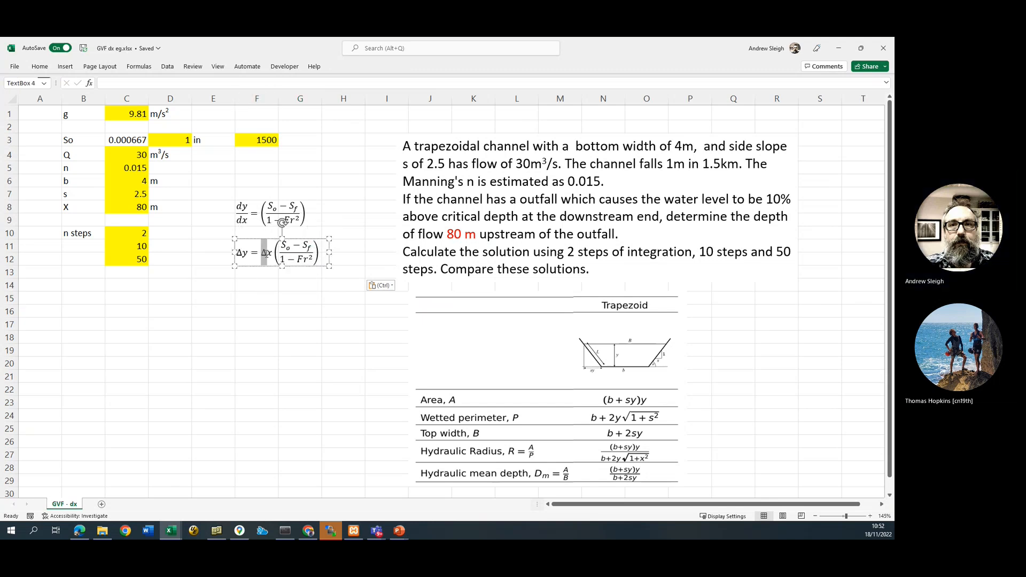
pyautogui.doubleClick(267, 254)
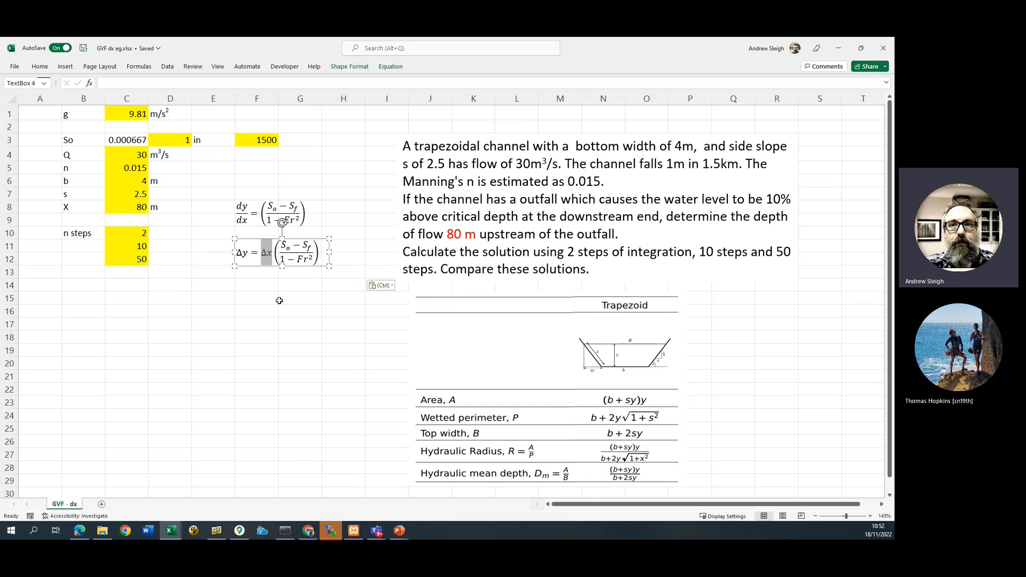
pyautogui.click(218, 302)
pyautogui.click(137, 208)
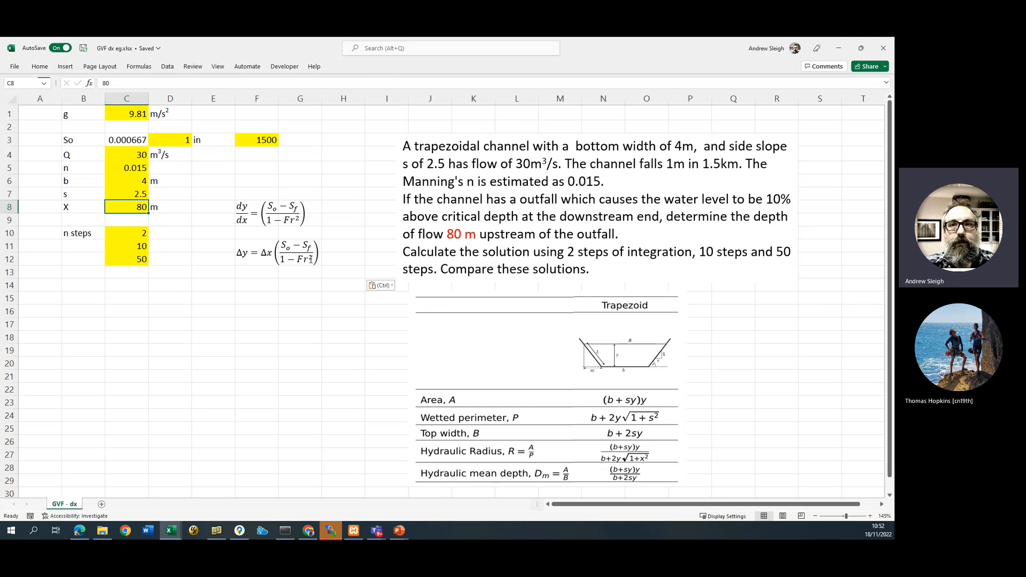
pyautogui.click(350, 327)
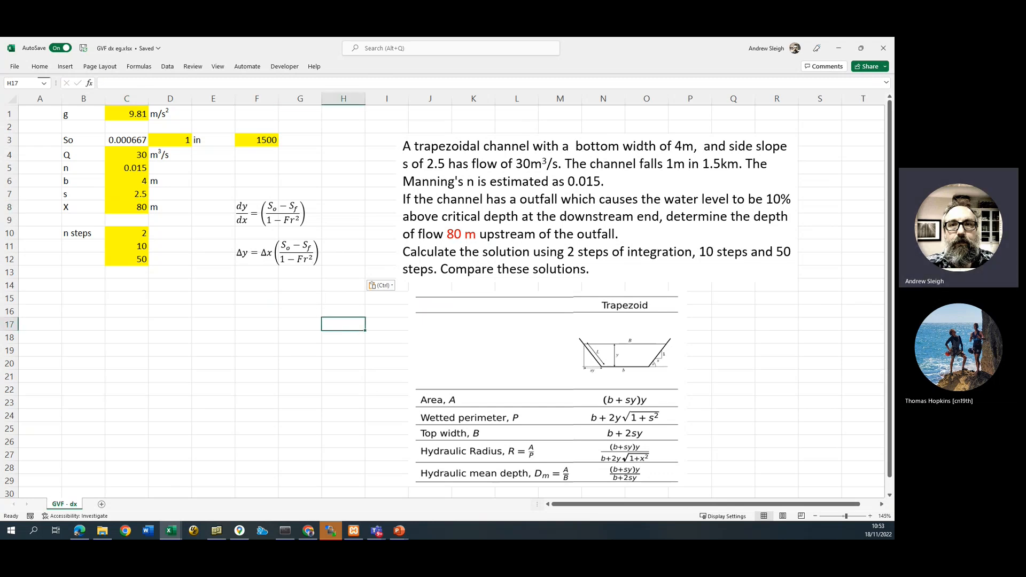
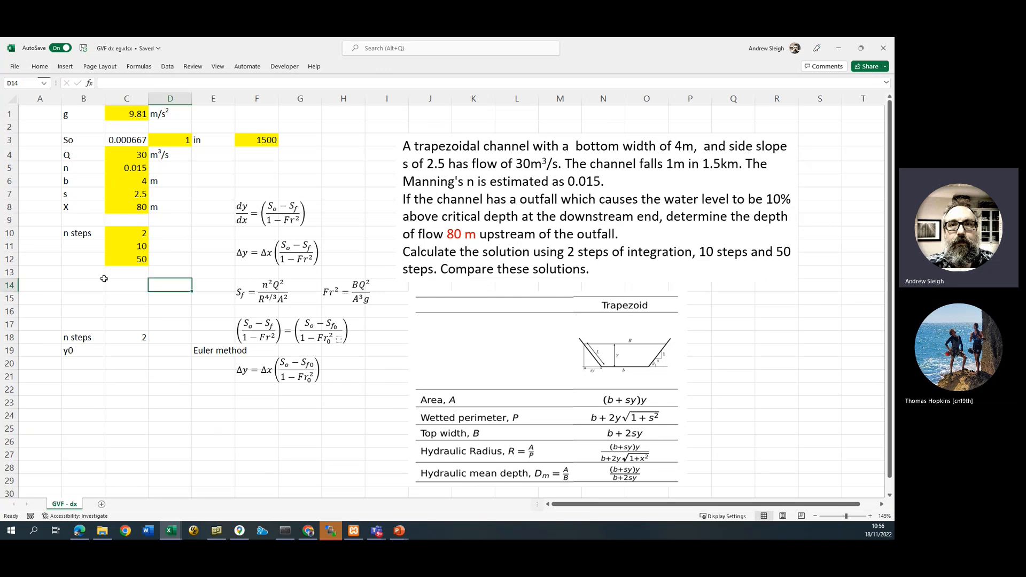
# Enter the label "d/s depth factor" in B14 and align it to the right of the cell
pyautogui.click(93, 285)
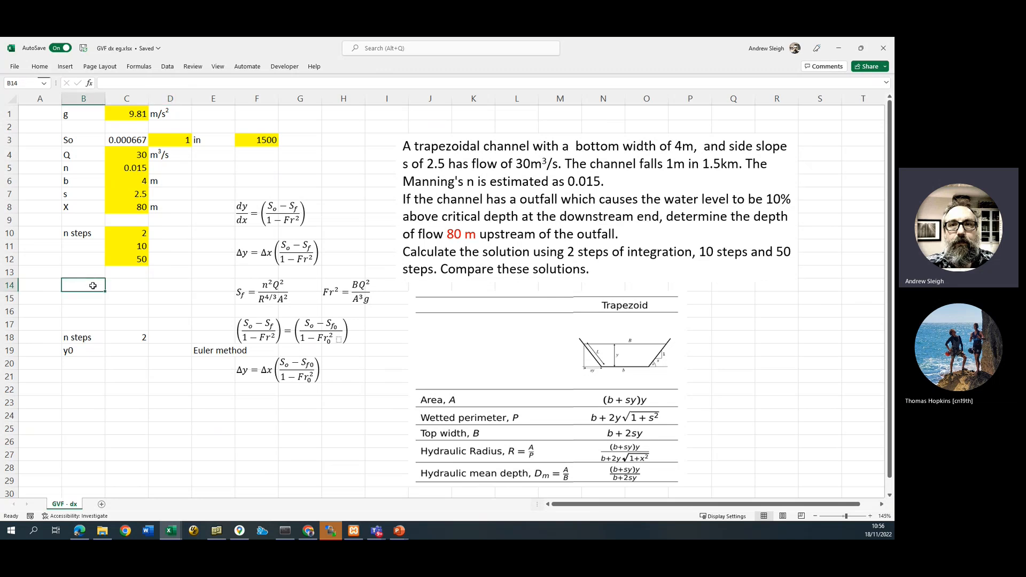
pyautogui.write('f')
pyautogui.write('d/s')
pyautogui.write(' depth fact')
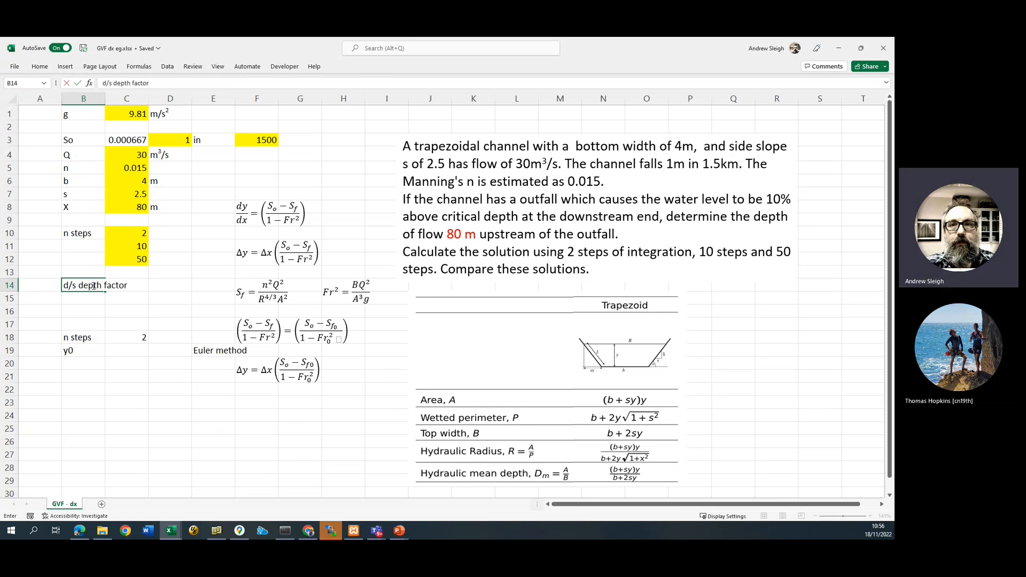
pyautogui.write('or')
pyautogui.hotkey('ctrl', 'Return')
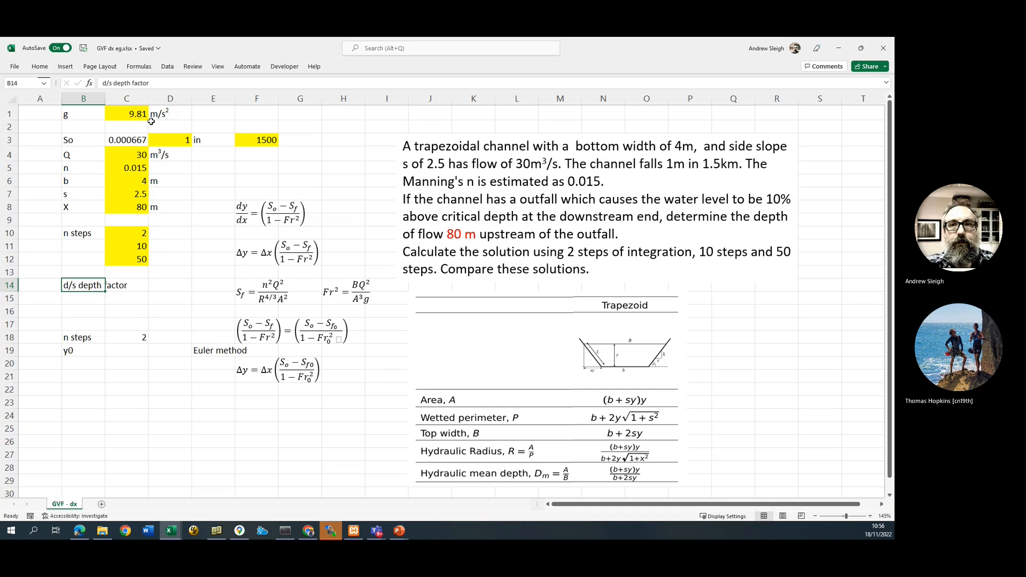
pyautogui.click(40, 66)
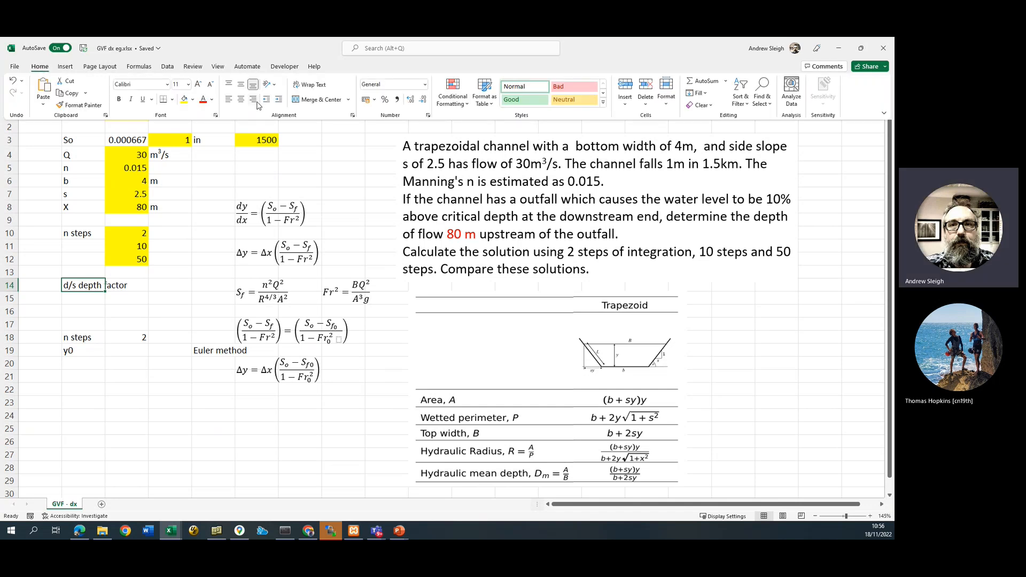
pyautogui.click(255, 103)
# Enter a downstream depth factor of 10 in C14 with the unit % in D14
pyautogui.click(133, 284)
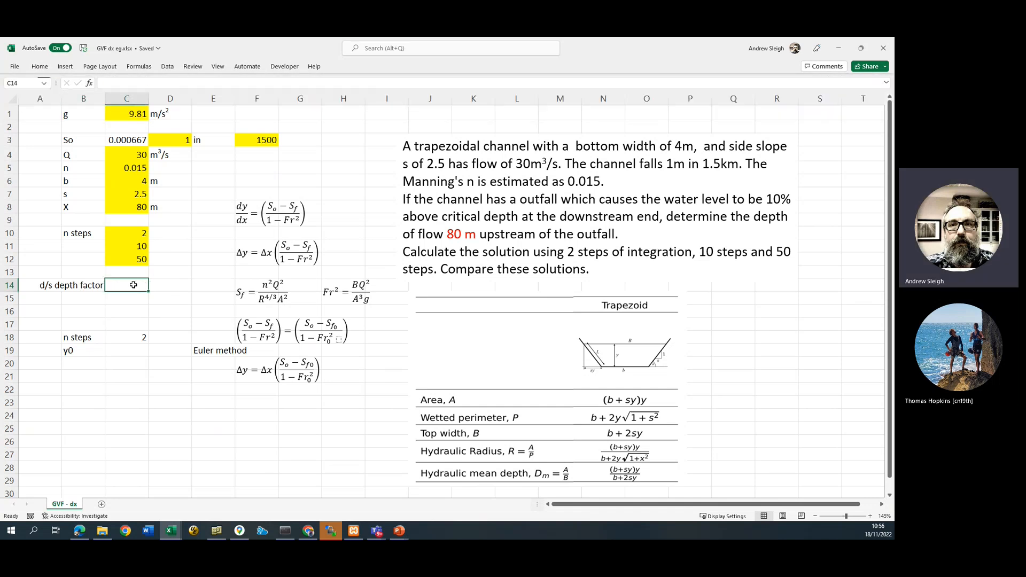
pyautogui.write('10')
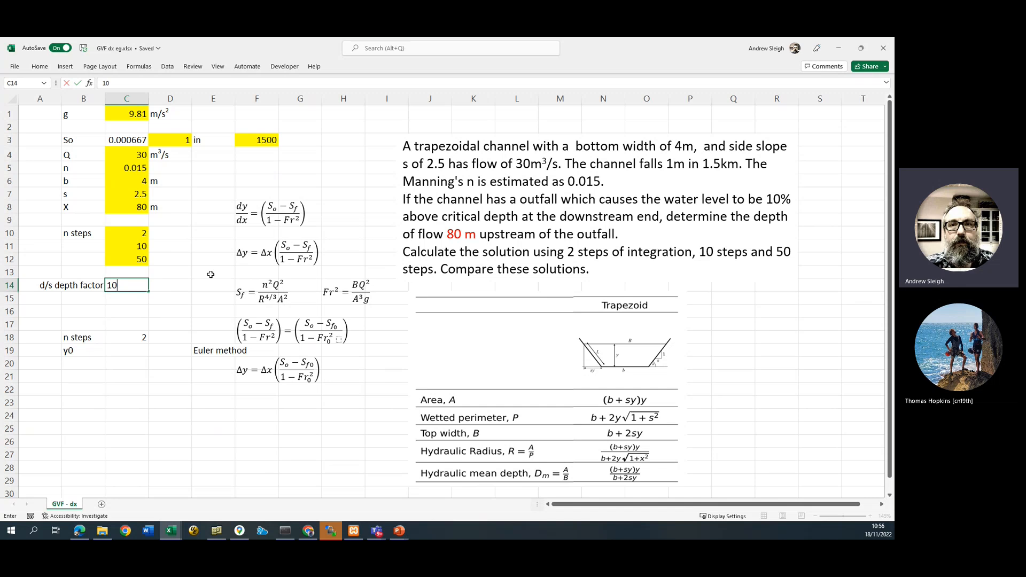
pyautogui.press('Tab')
pyautogui.write('%')
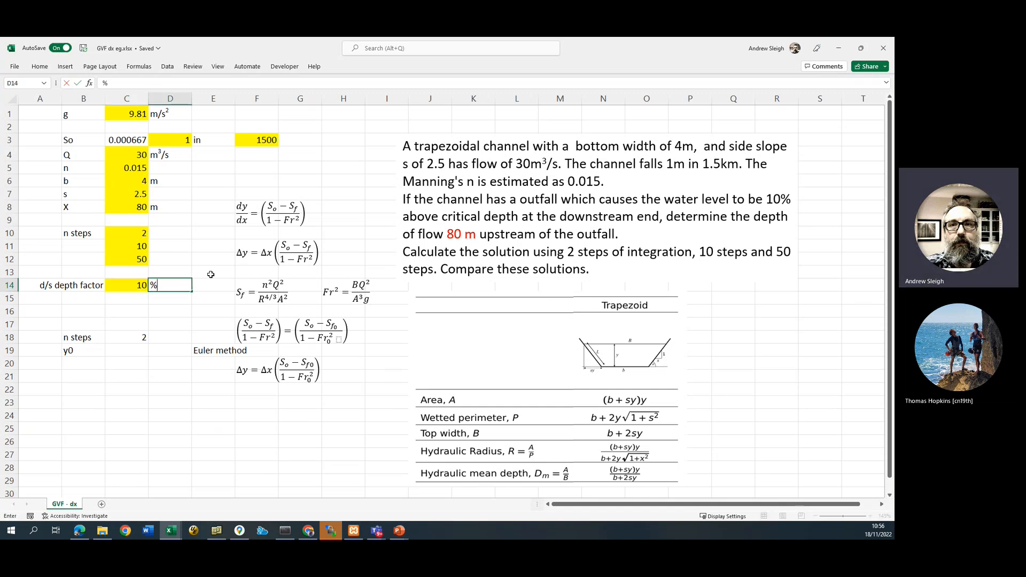
pyautogui.press('Return')
# Enter the label y0 in B15 with the 0 formatted as a subscript
pyautogui.press('Left')
pyautogui.press('Left')
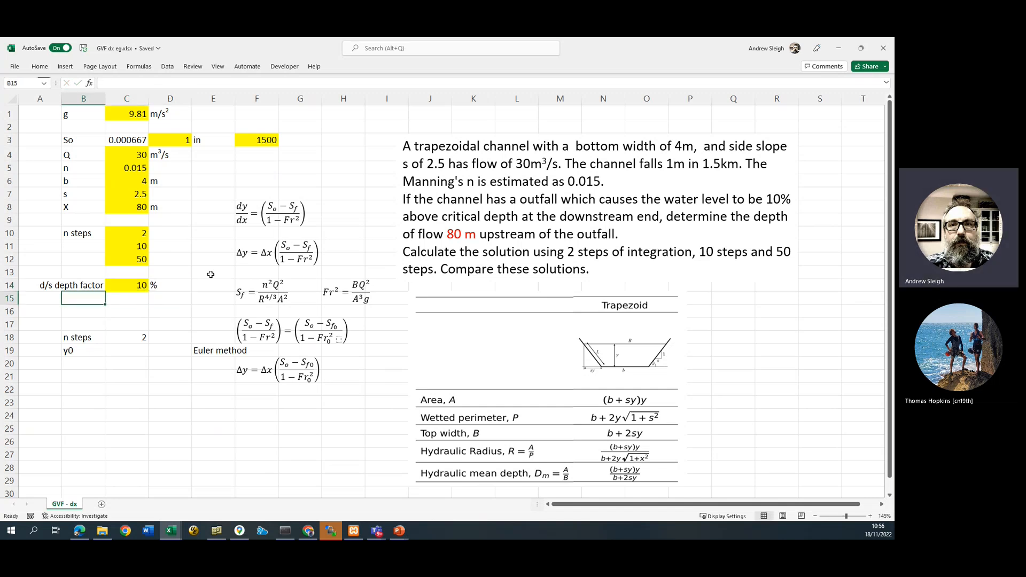
pyautogui.write('y0')
pyautogui.rightClick(71, 299)
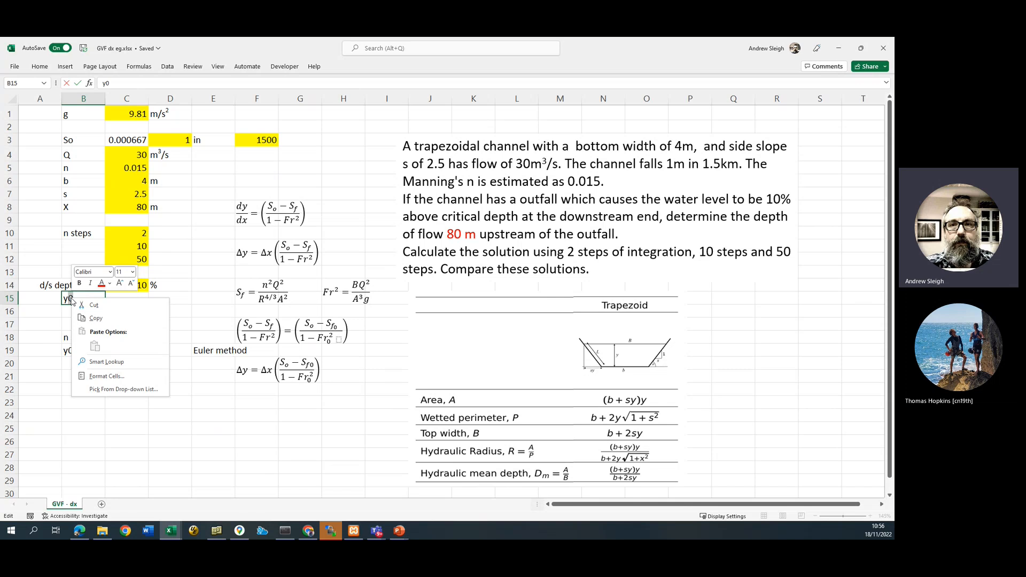
pyautogui.click(106, 376)
pyautogui.click(40, 285)
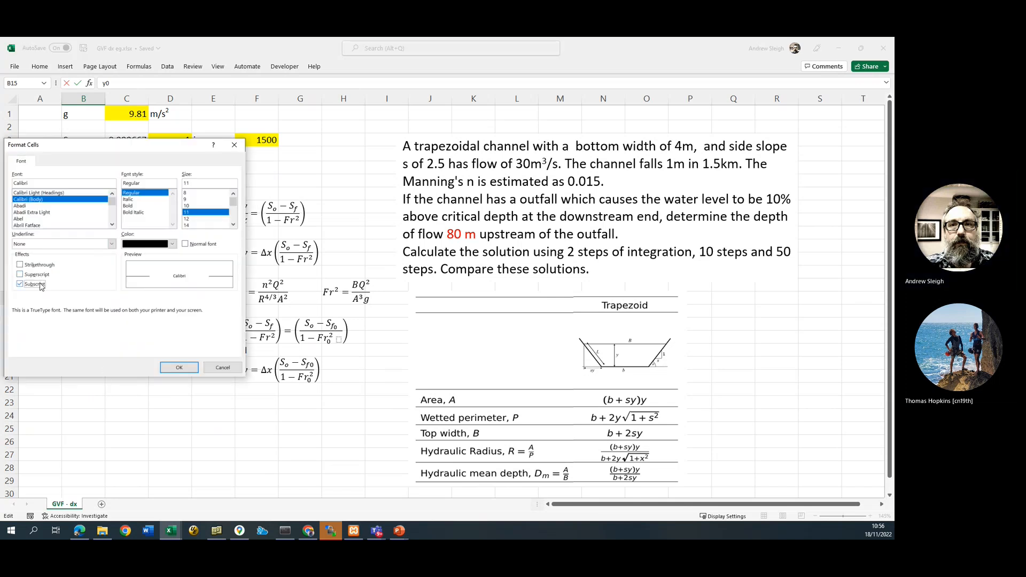
pyautogui.click(172, 367)
pyautogui.click(130, 304)
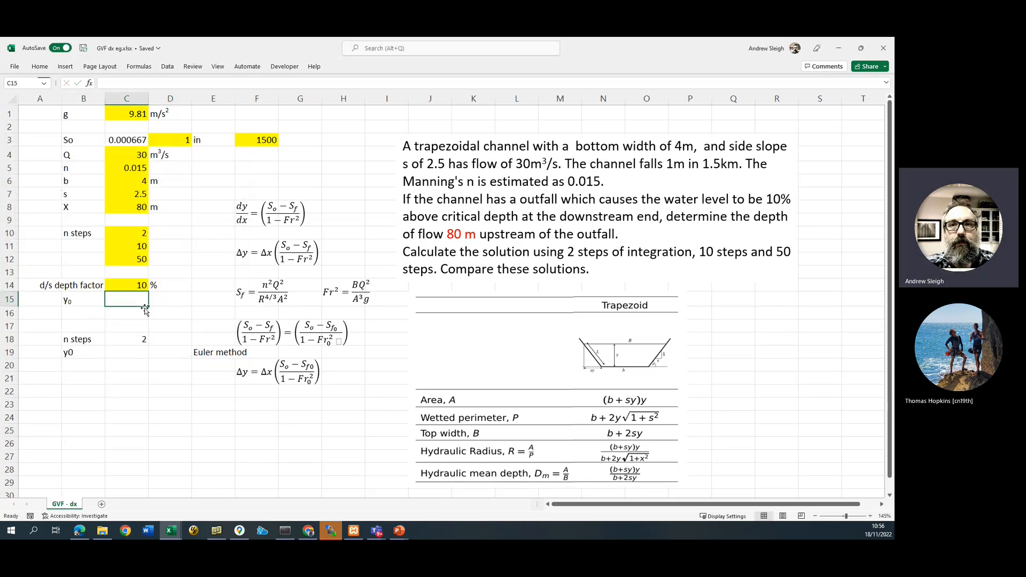
# Abandon the formula started in C15 and clear the y0 label from B15
pyautogui.write('=')
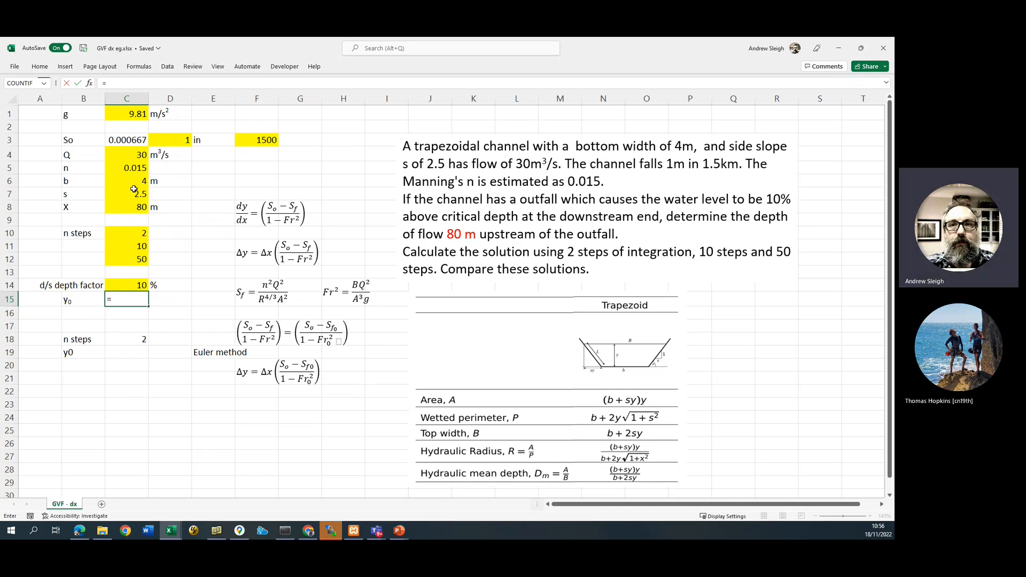
pyautogui.press('Escape')
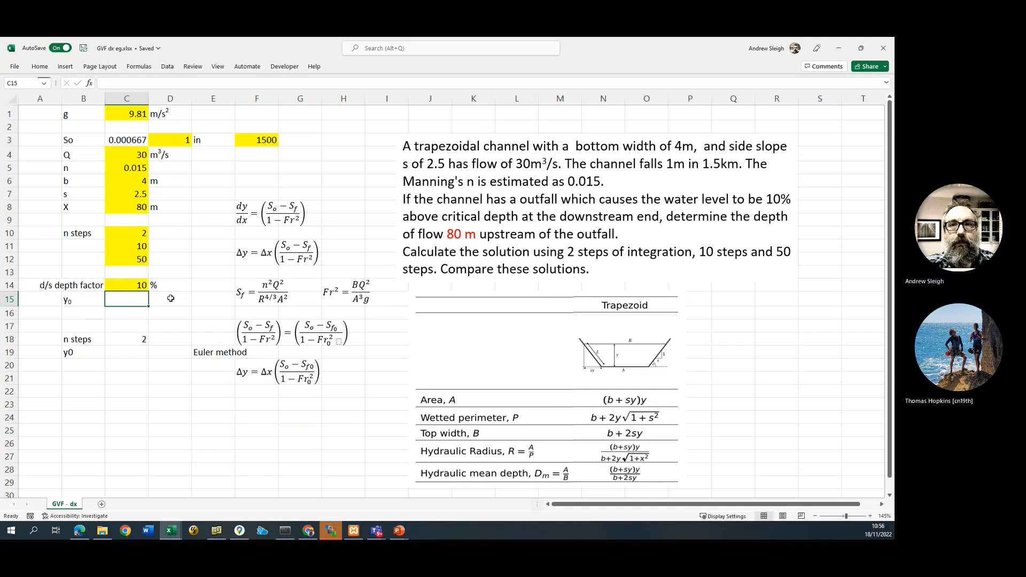
pyautogui.click(164, 306)
pyautogui.click(66, 307)
pyautogui.click(69, 300)
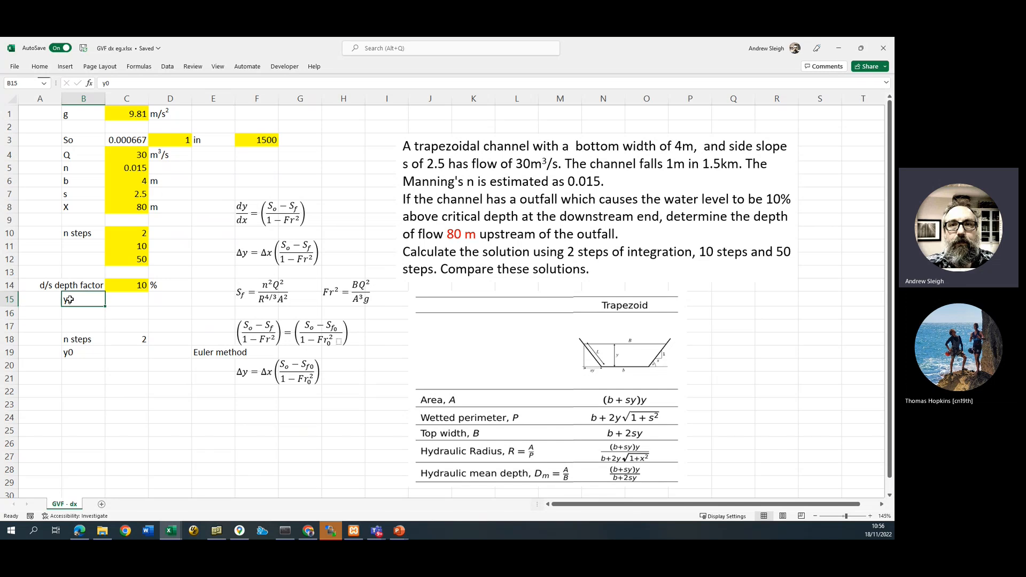
pyautogui.press('Delete')
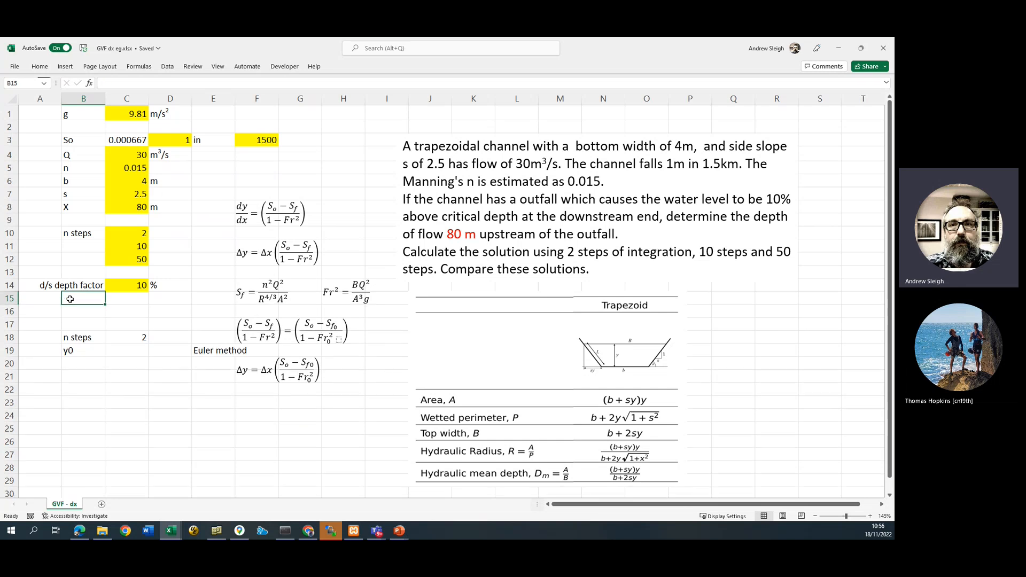
# Clear the leftover n steps and y0 entries from B18:C19
pyautogui.click(163, 374)
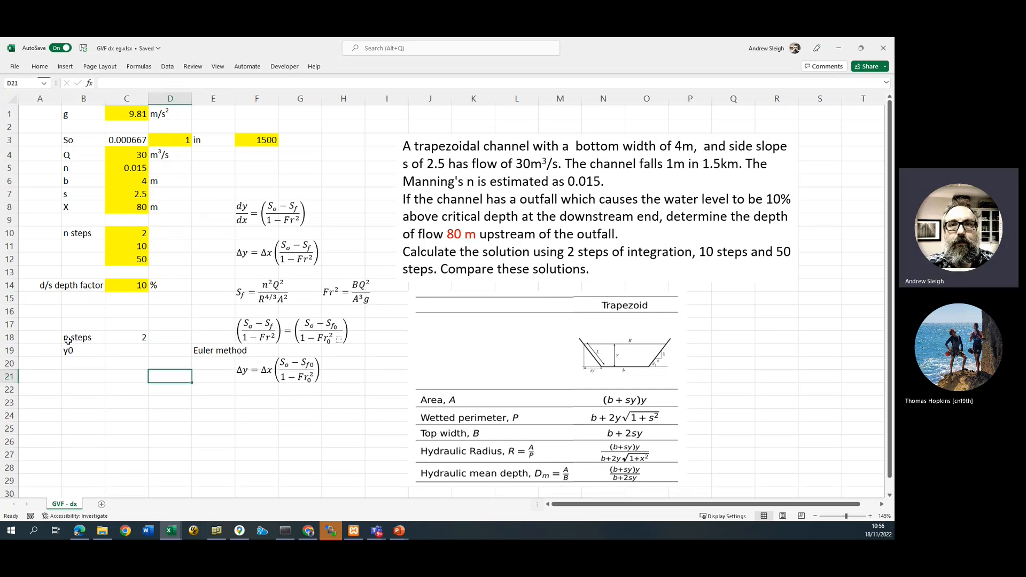
pyautogui.moveTo(69, 337); pyautogui.dragTo(119, 350)
pyautogui.press('Delete')
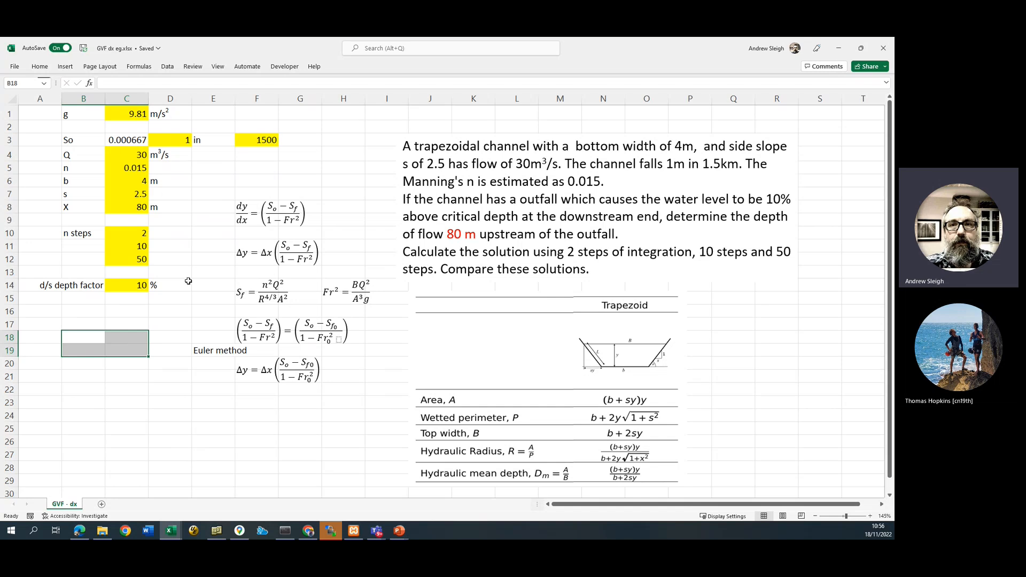
pyautogui.click(203, 298)
# Enter the label "Normal depth" in B16, below the depth factor row
pyautogui.click(85, 314)
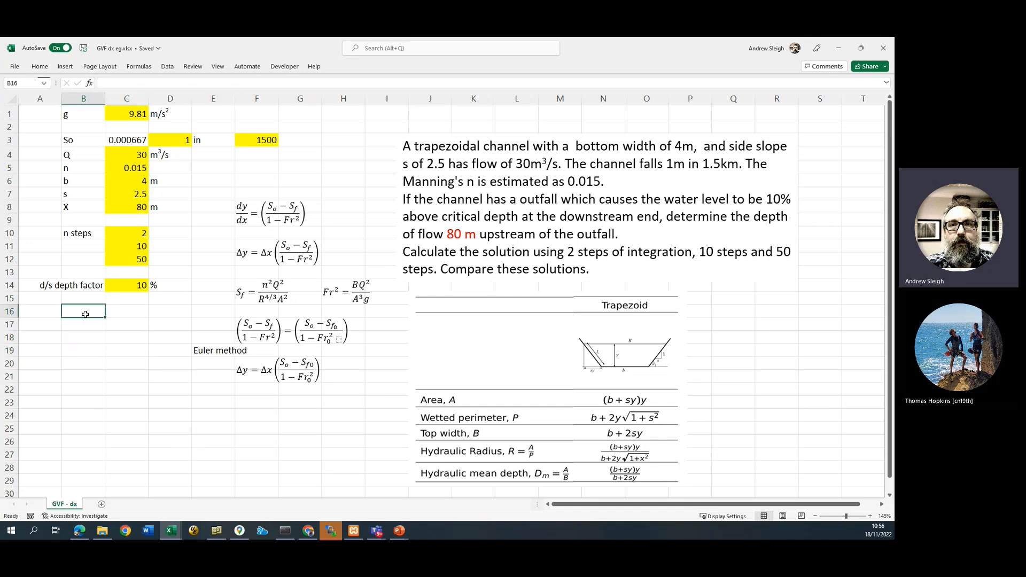
pyautogui.write('Nor')
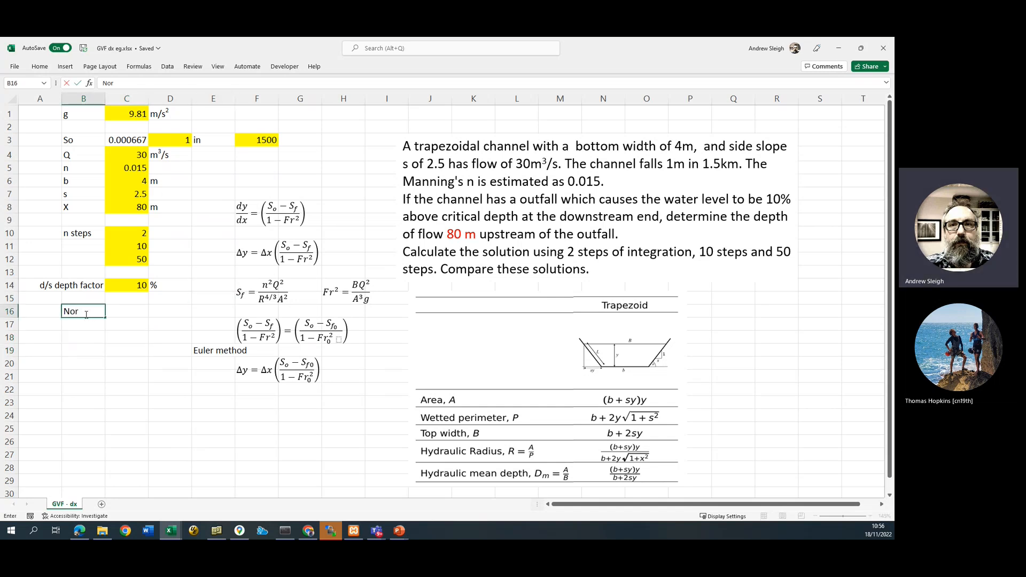
pyautogui.write('mal depth')
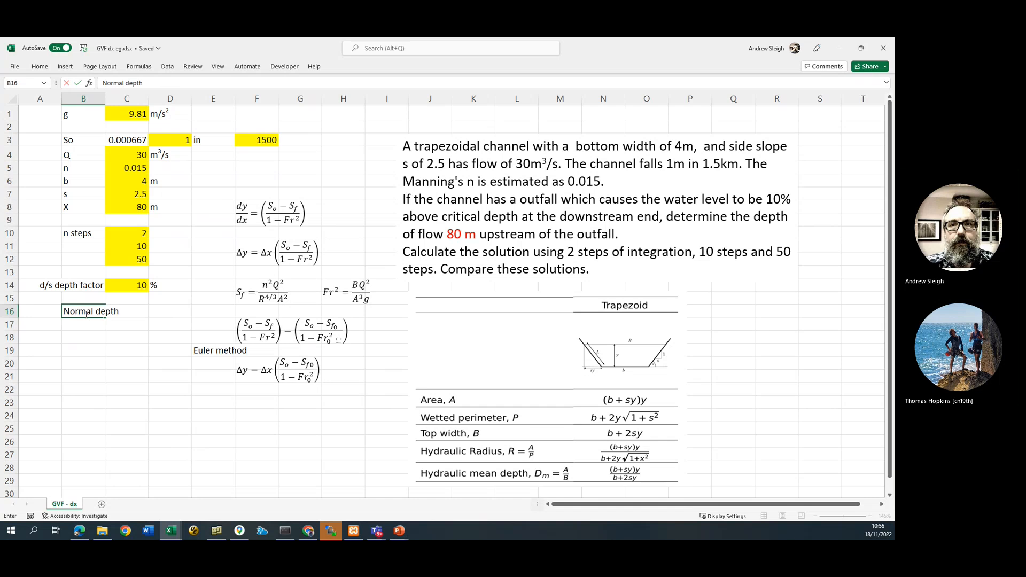
pyautogui.press('Return')
pyautogui.press('Return')
pyautogui.press('Return')
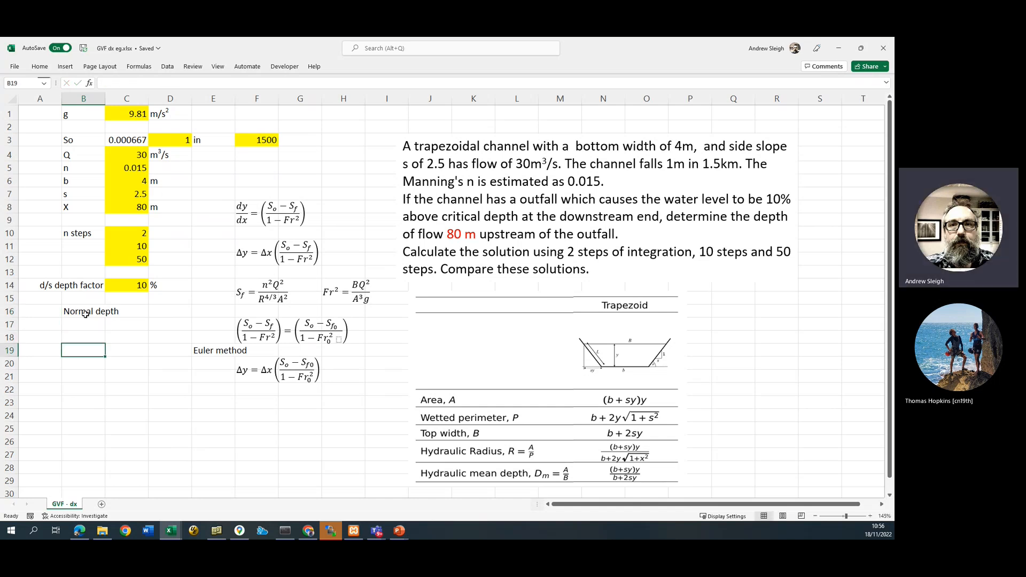
# Enter the label "Crritical depth" in B19 and return to C17 beneath the normal depth heading
pyautogui.write('Crri')
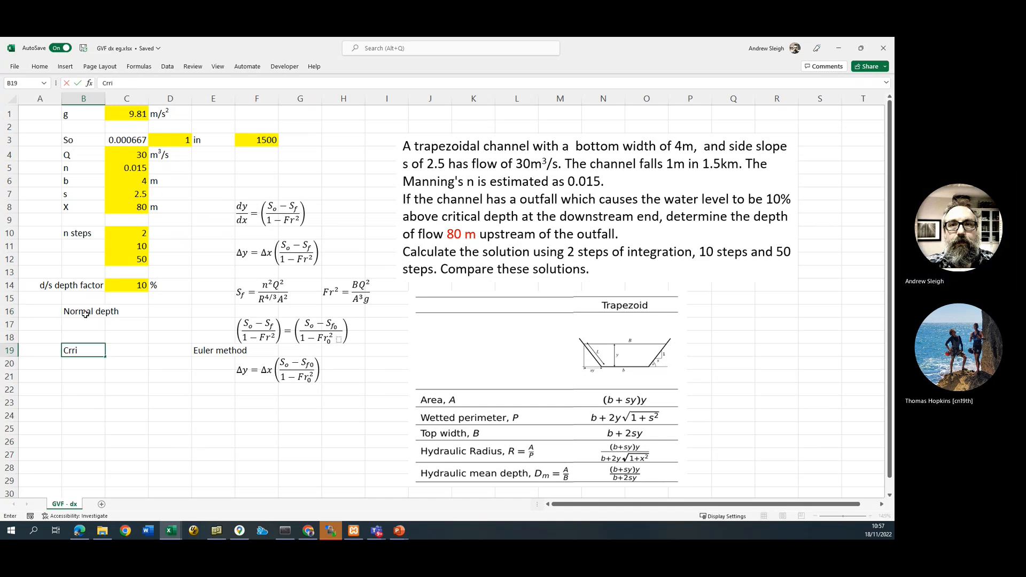
pyautogui.write('tical depth')
pyautogui.press('Up')
pyautogui.press('Up')
pyautogui.press('Right')
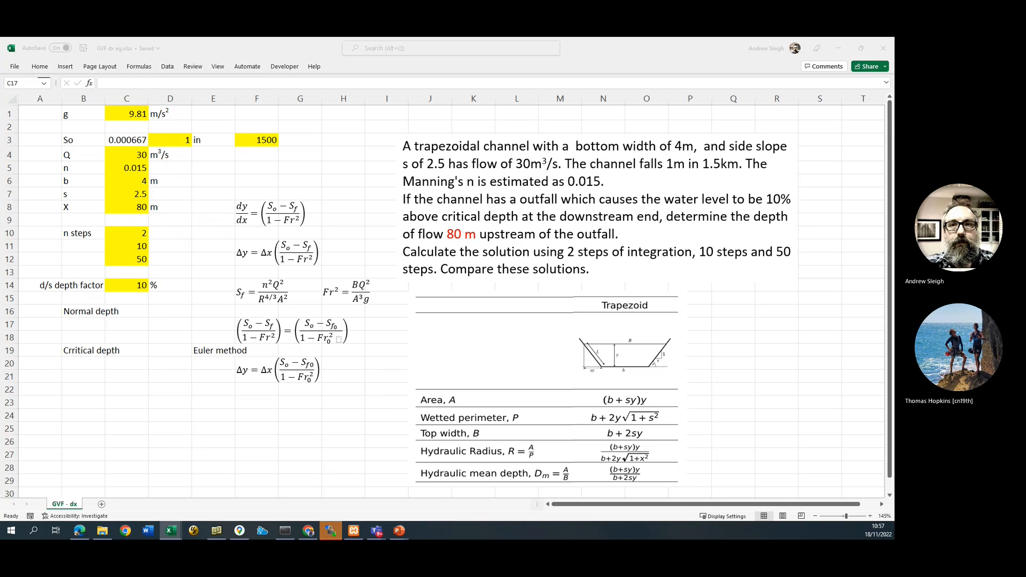
# Bring the open channel calcs02- all_complete02.xlsm window over the sheet and enlarge it to show the manual trial table
pyautogui.moveTo(225, 535); pyautogui.dragTo(564, 96)
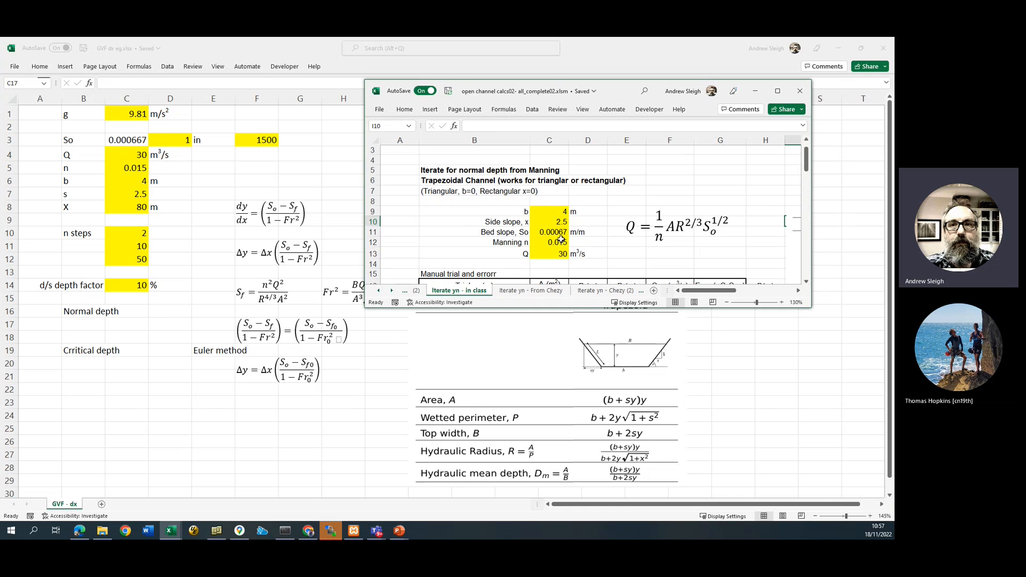
pyautogui.moveTo(811, 308); pyautogui.dragTo(848, 428)
pyautogui.scroll(-1, 513, 316)
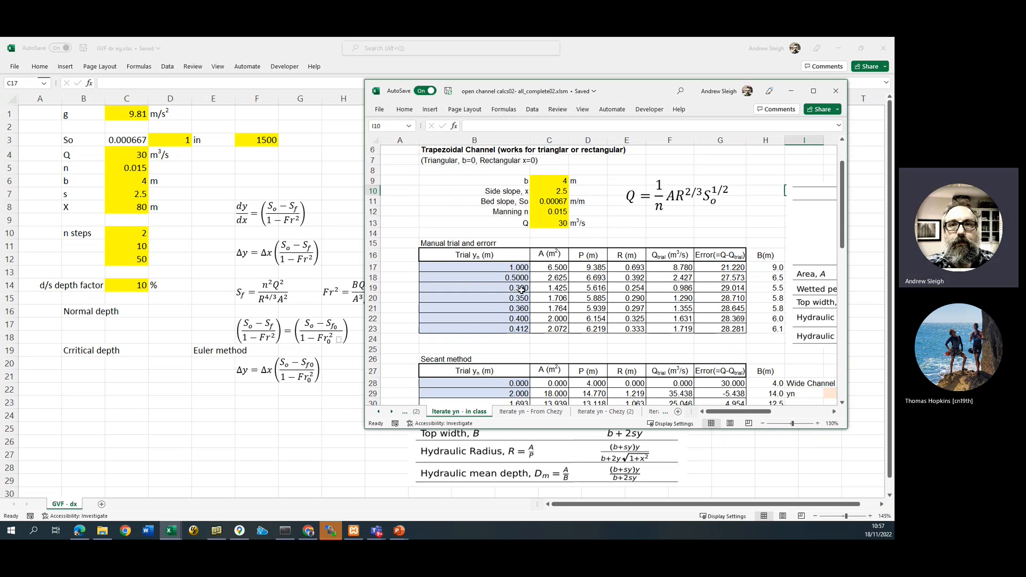
# Set the manual trial normal depths to 2 m in B18 and 1.5 m in B19
pyautogui.click(516, 279)
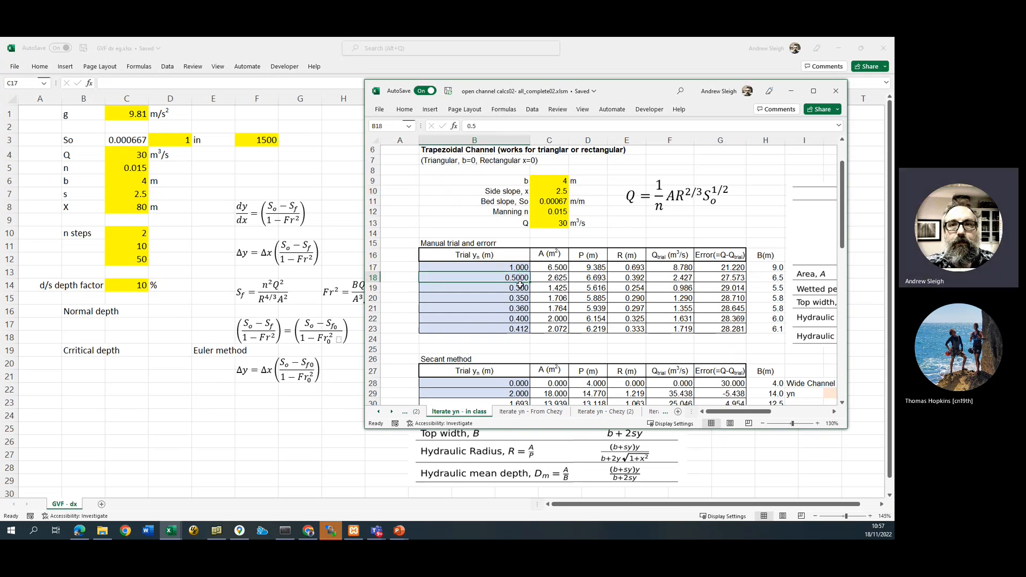
pyautogui.press('BackSpace')
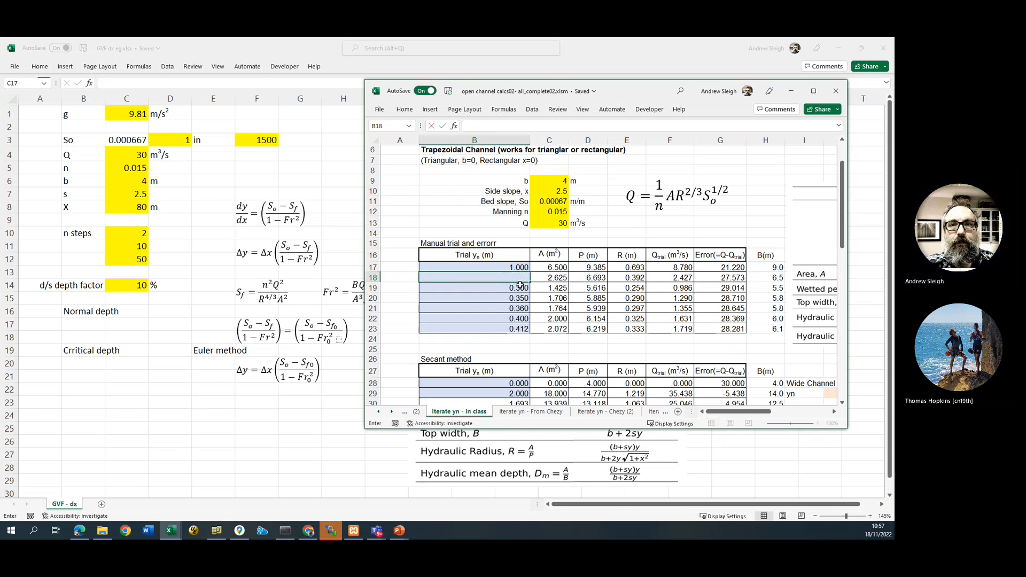
pyautogui.press('Return')
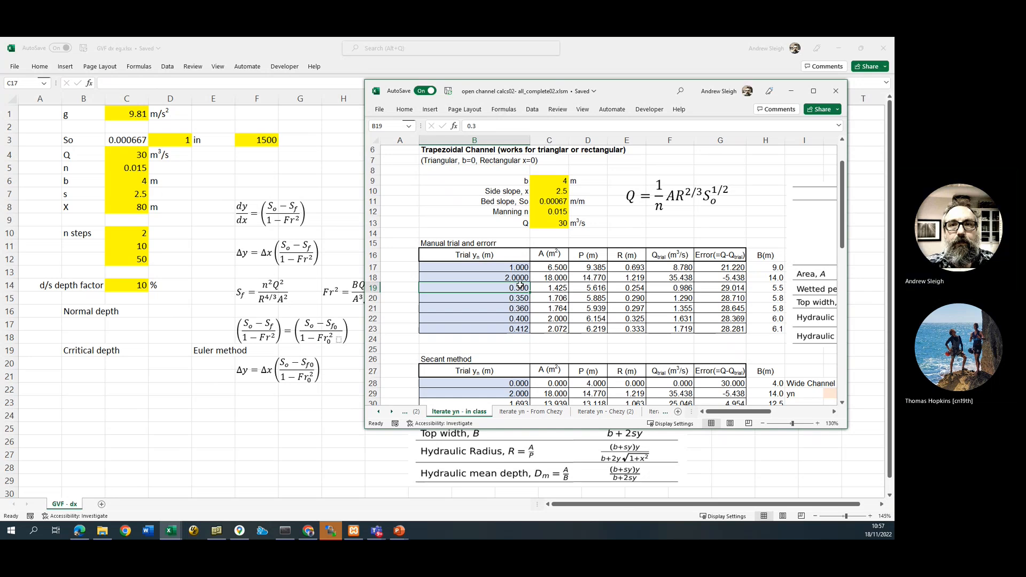
pyautogui.write('1.5')
pyautogui.press('Return')
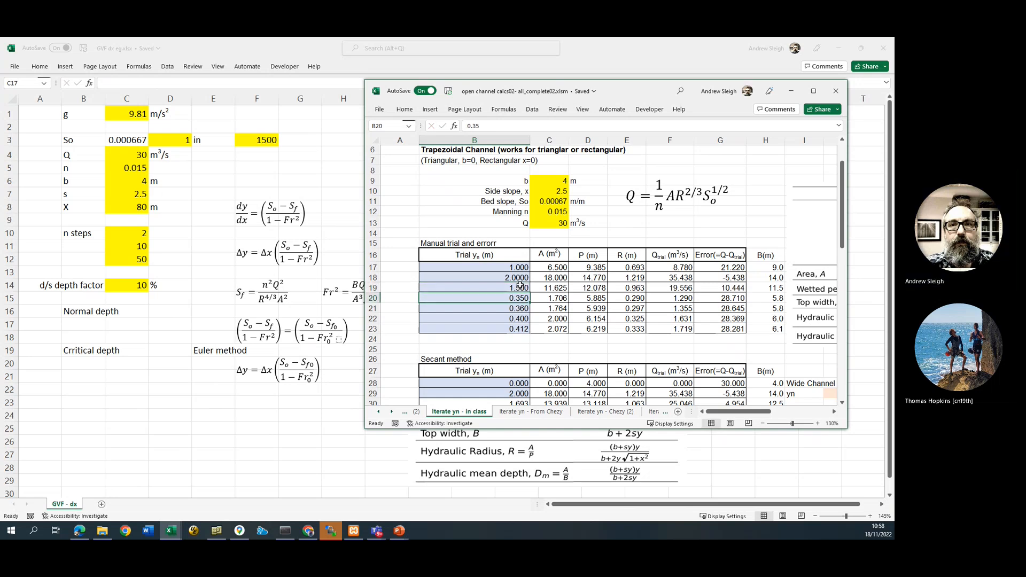
# Try manual trial normal depths of 1.3 m and 1.1 m in B20
pyautogui.write('1.3')
pyautogui.press('Return')
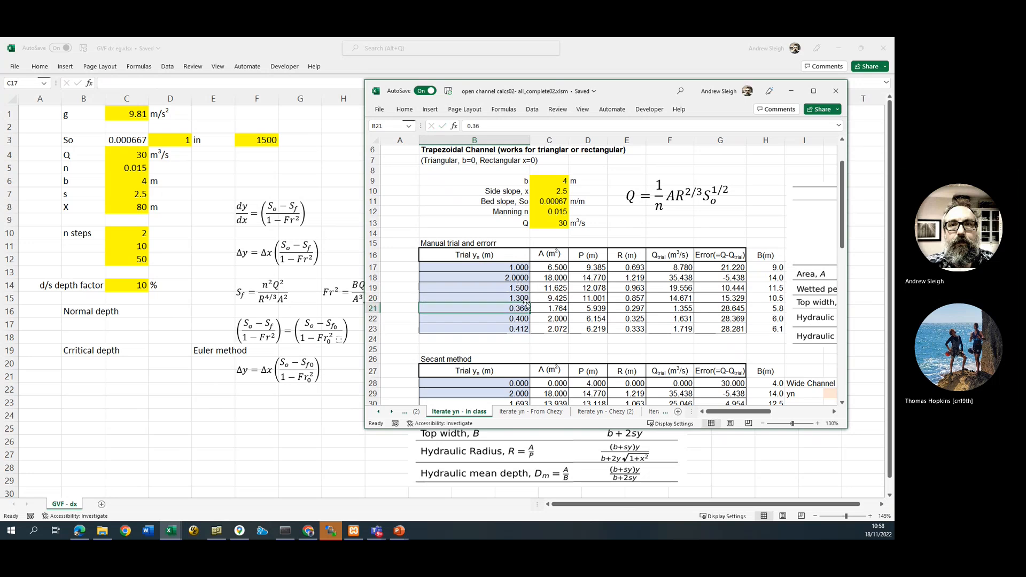
pyautogui.click(520, 299)
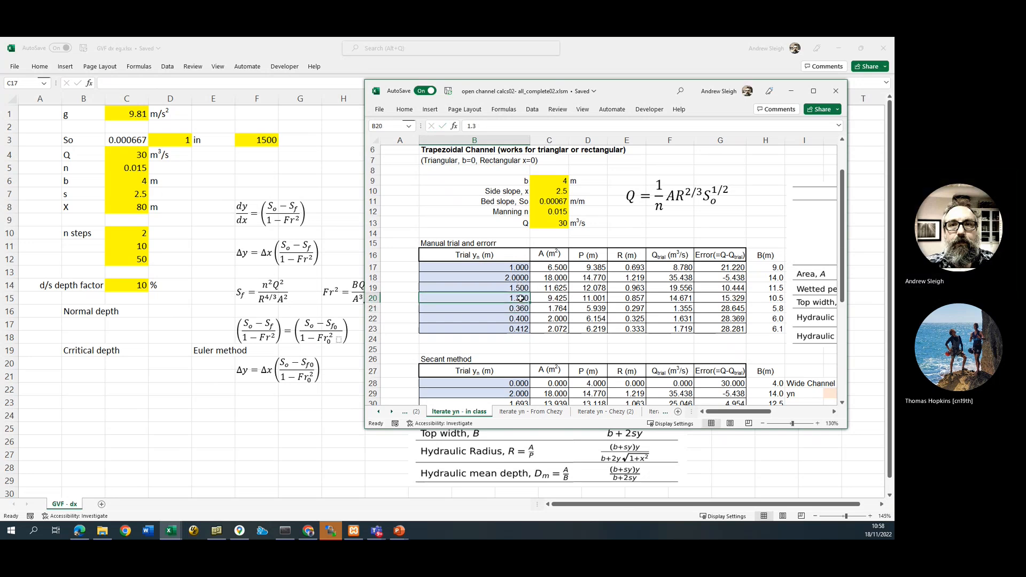
pyautogui.write('1.1')
pyautogui.press('Return')
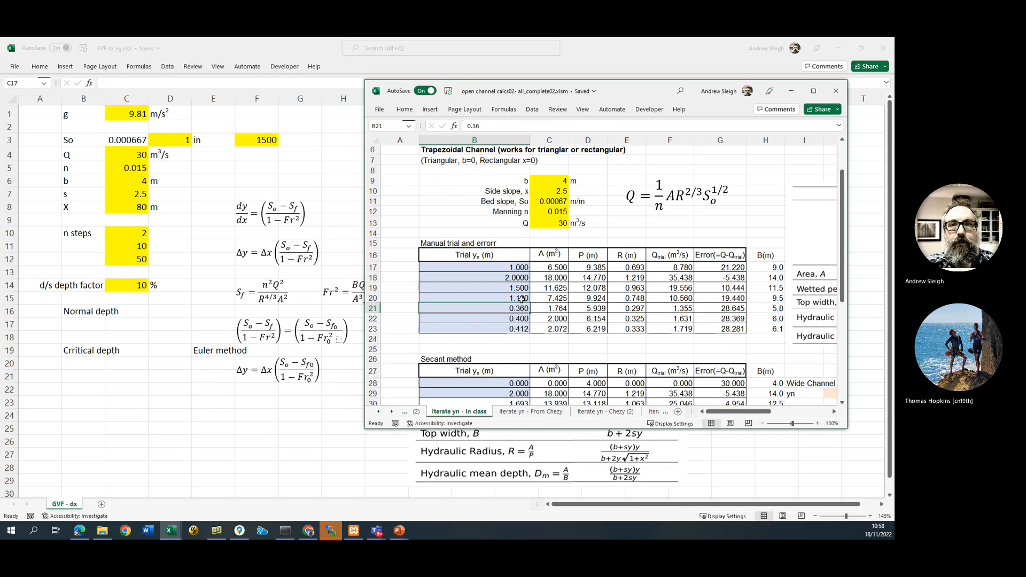
# Set the manual trial normal depths to 1.8 m in B20 and 1.9 m in B21
pyautogui.click(522, 300)
pyautogui.write('1.')
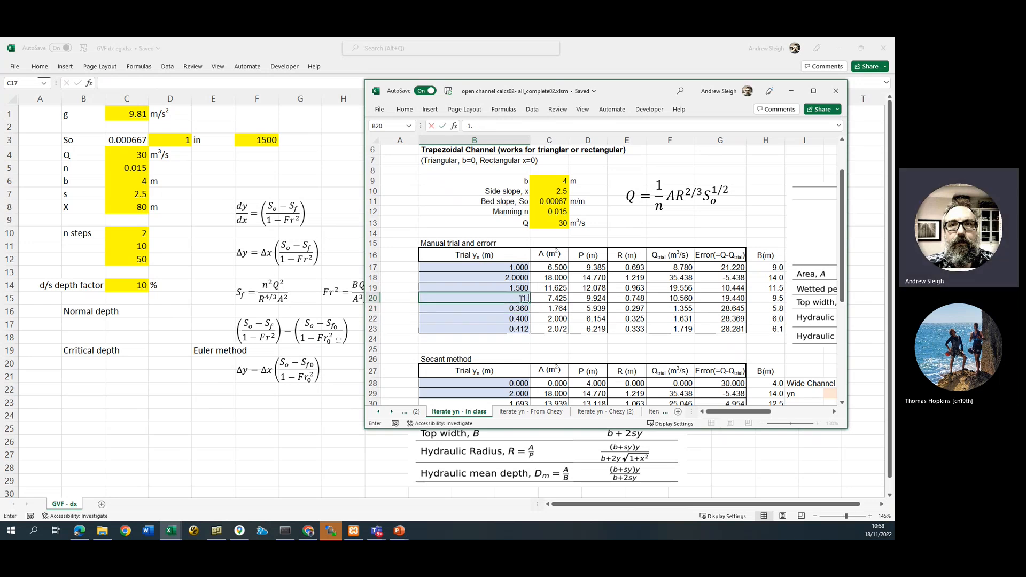
pyautogui.write('8')
pyautogui.press('Return')
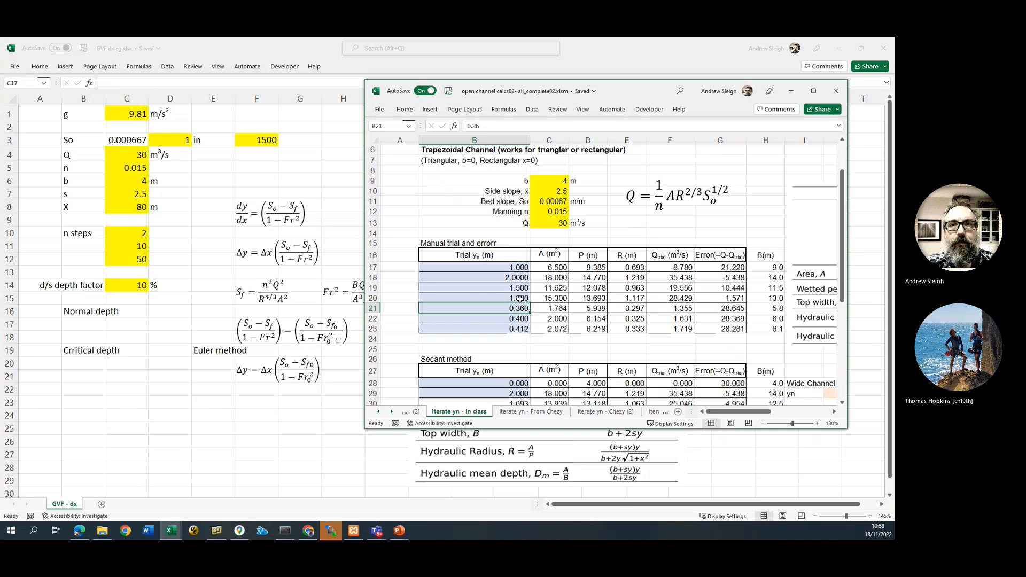
pyautogui.write('1.9')
pyautogui.press('Return')
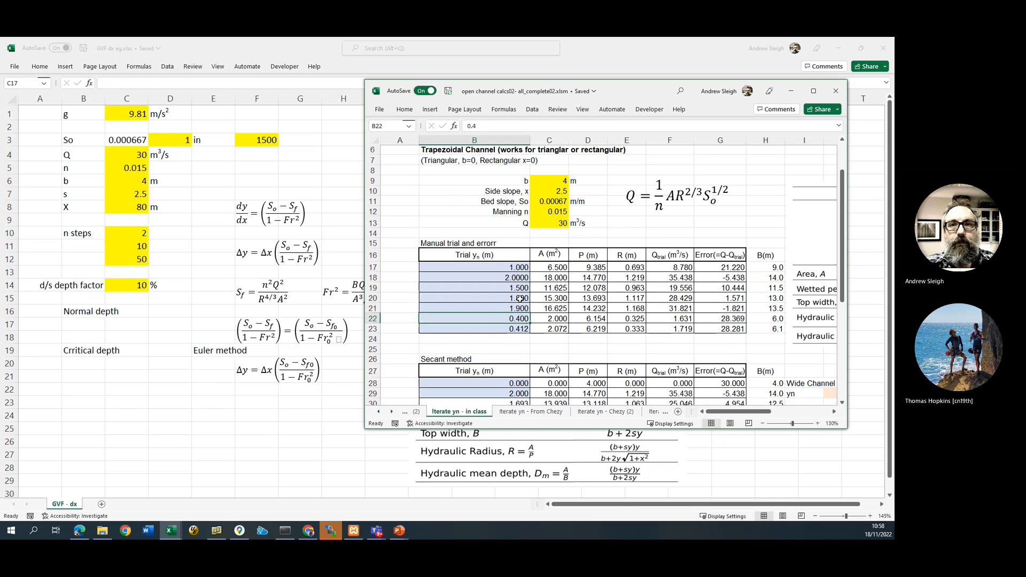
# Set the manual trial normal depth in B22 to 1.85 m and check the secant method table below
pyautogui.doubleClick(522, 319)
pyautogui.write('1.')
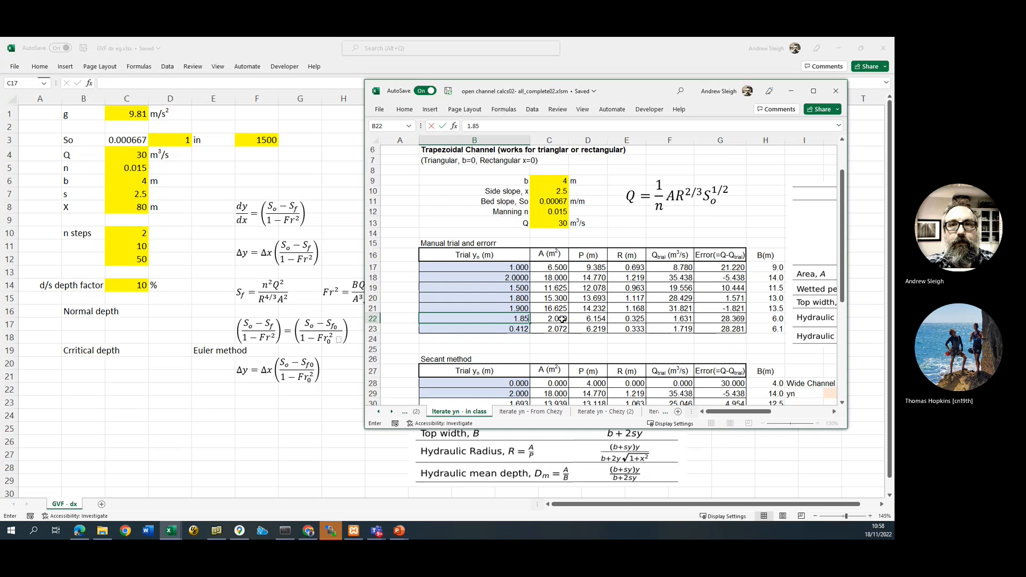
pyautogui.write('85')
pyautogui.press('Return')
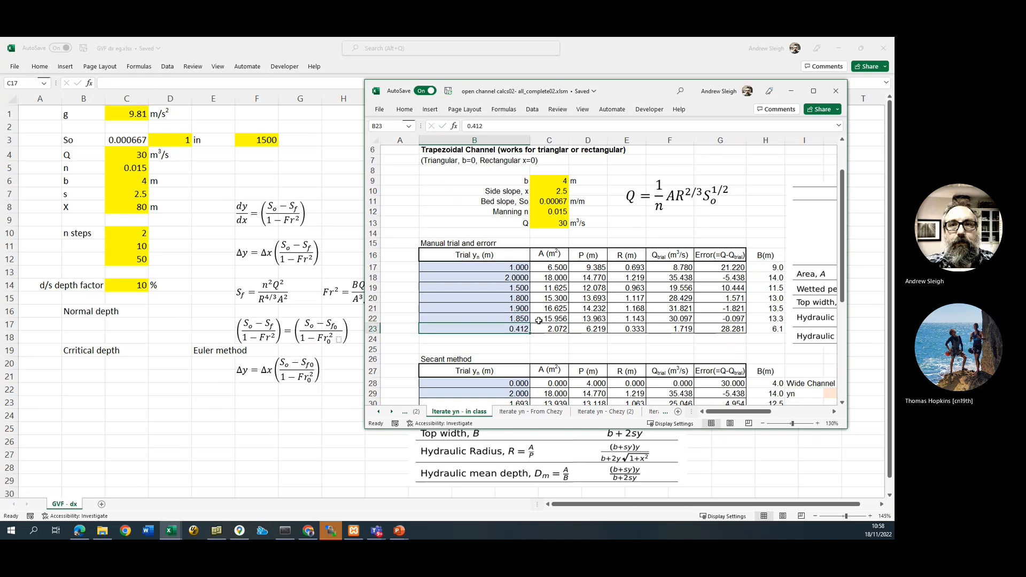
pyautogui.scroll(-2, 544, 299)
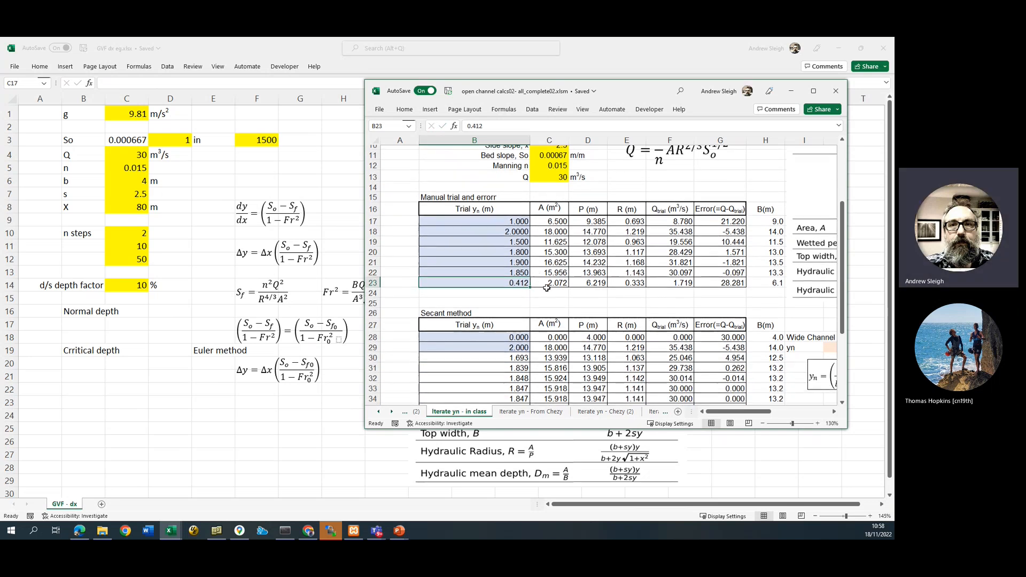
pyautogui.scroll(-1, 545, 300)
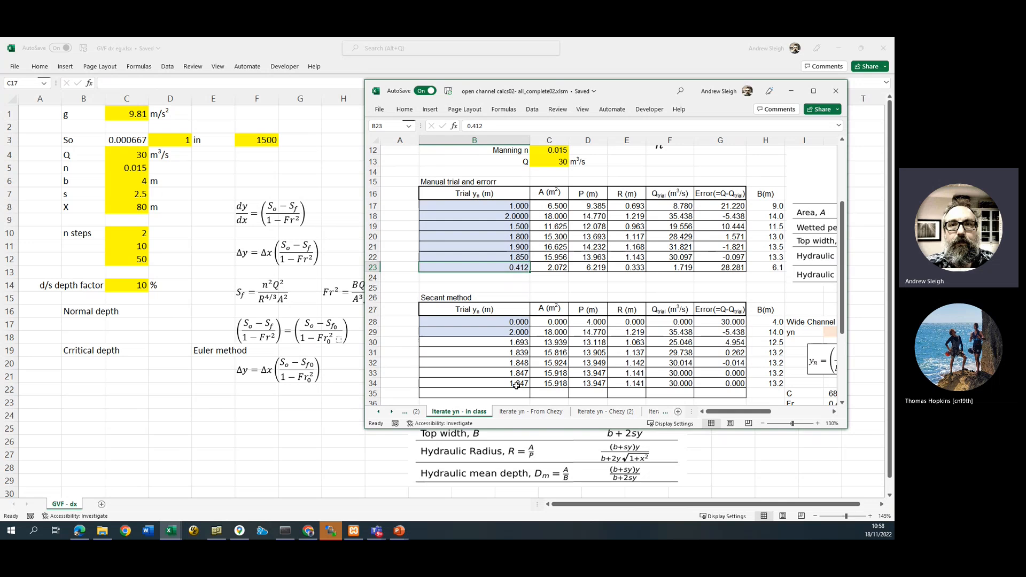
# Read the converged secant result in row 34 and enter the normal depth as 1.847 m in C17 and D17 of the GVF sheet
pyautogui.moveTo(517, 384); pyautogui.dragTo(719, 385)
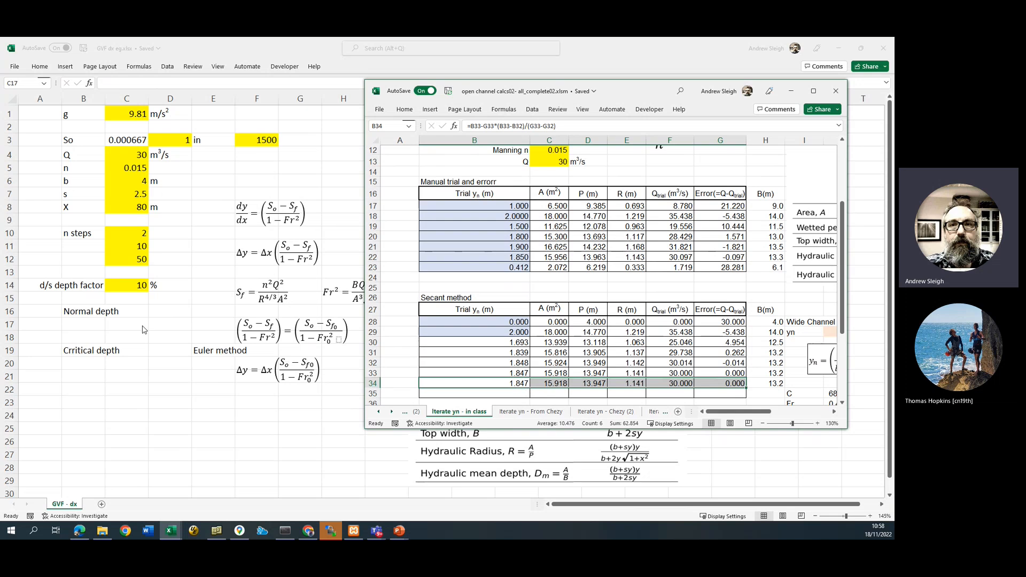
pyautogui.click(120, 324)
pyautogui.write('1.')
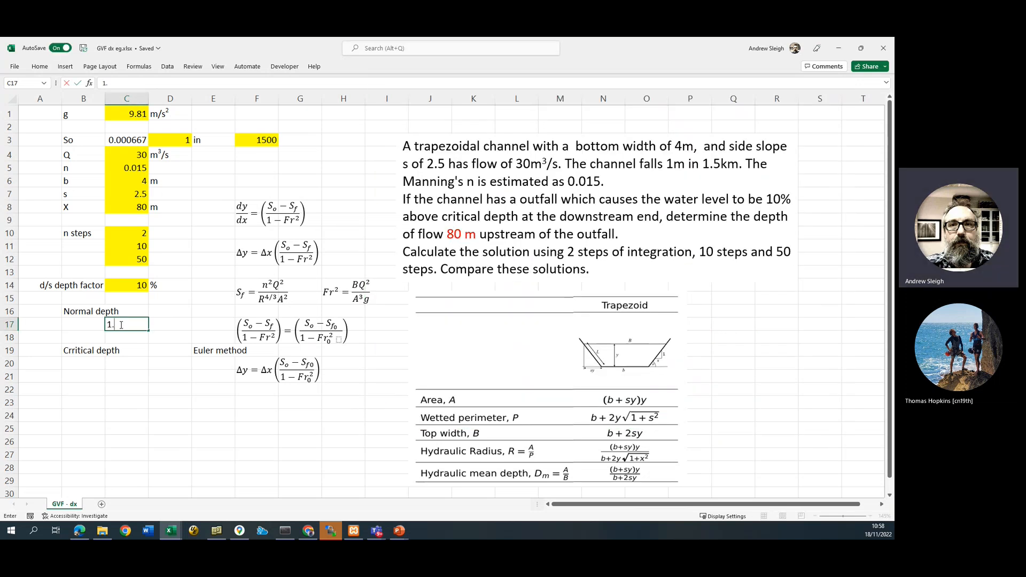
pyautogui.write('847')
pyautogui.press('Tab')
pyautogui.write('m')
pyautogui.click(160, 285)
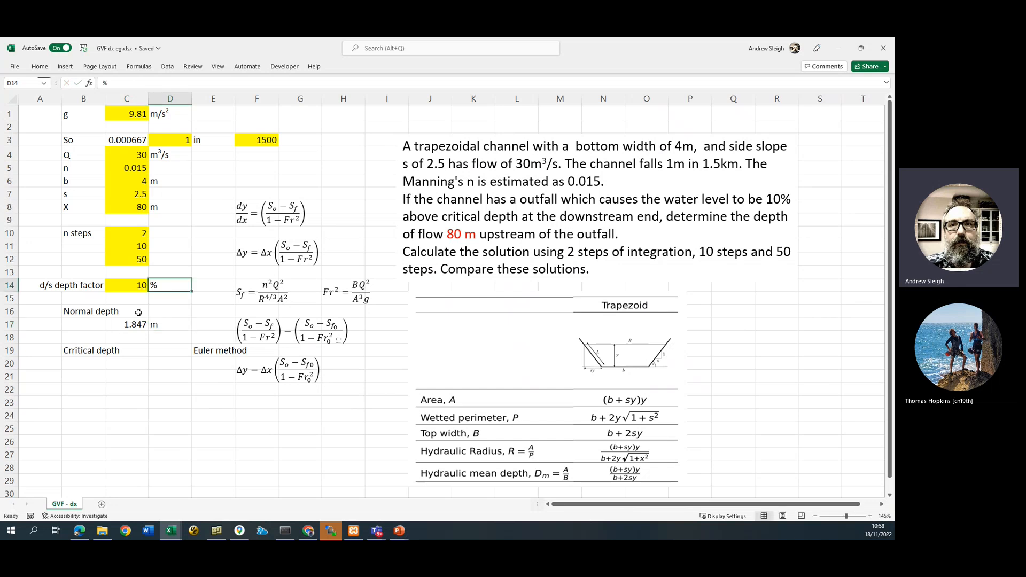
# Fill the normal depth cell C17 with light orange
pyautogui.click(136, 323)
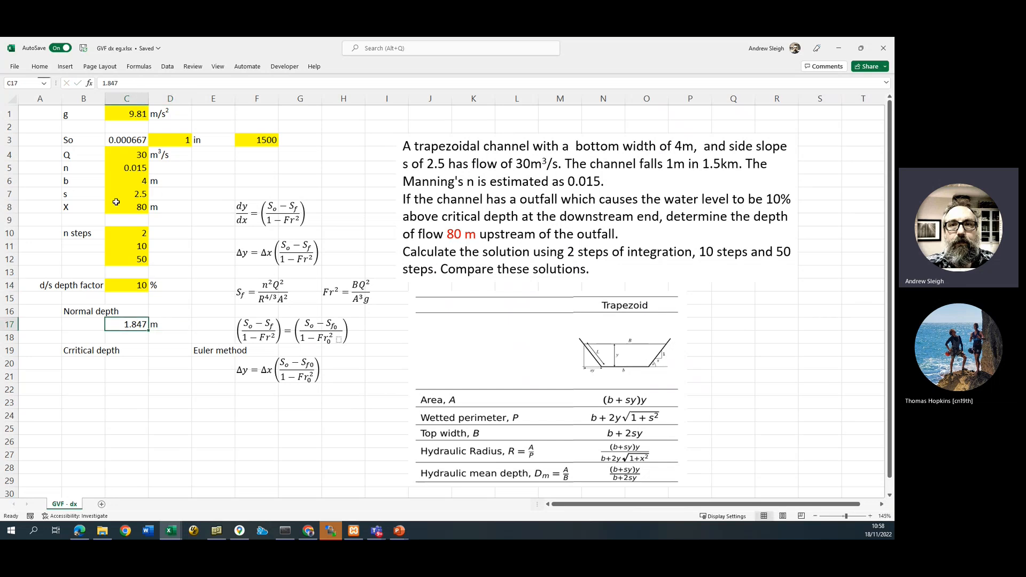
pyautogui.click(34, 67)
pyautogui.click(193, 100)
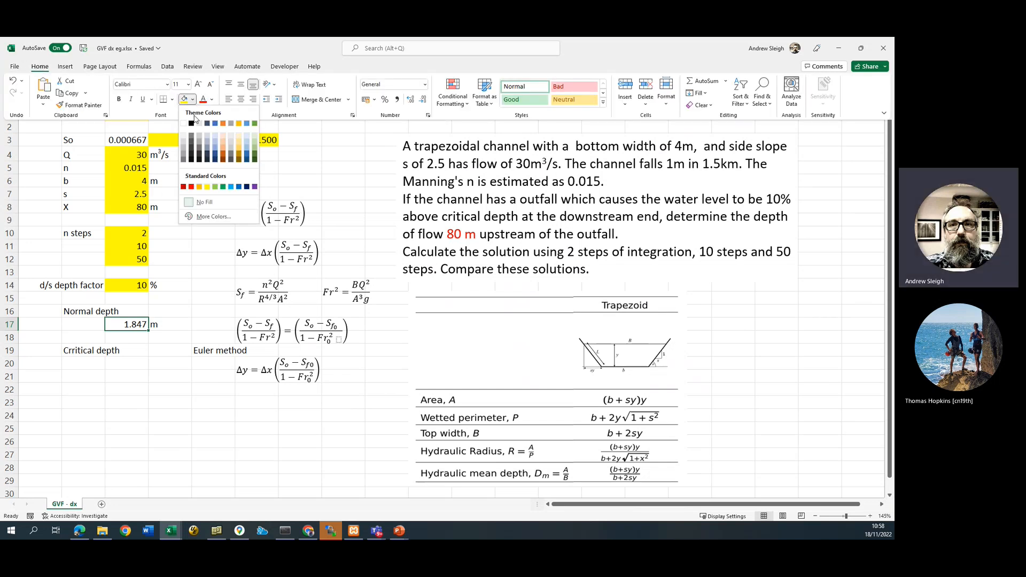
pyautogui.click(223, 146)
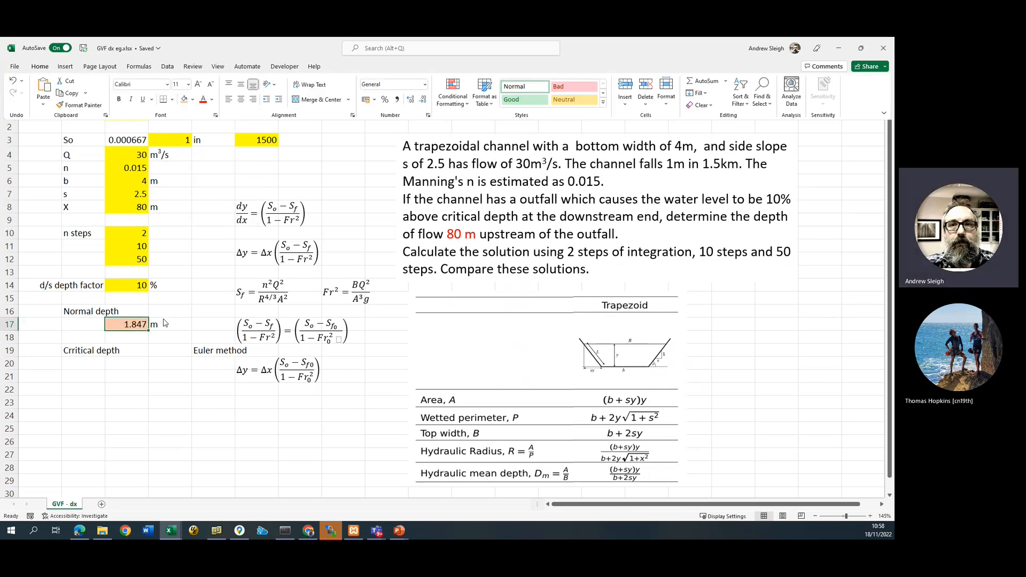
# Switch to the open channel calcs workbook and open the critical depth sheet "Iterate yc - in class (2)" at its input values
pyautogui.click(134, 366)
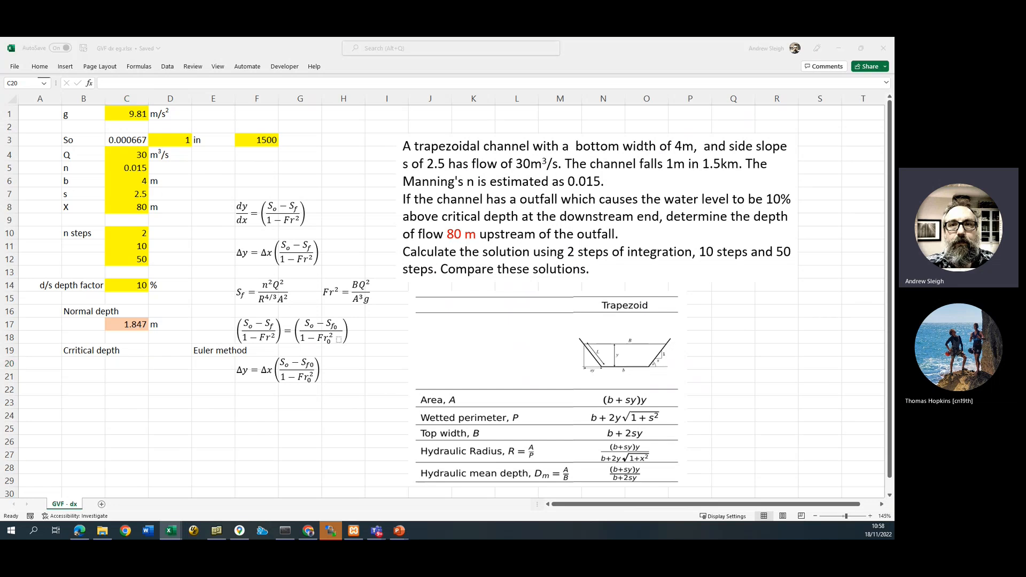
pyautogui.hotkey('alt', 'Tab')
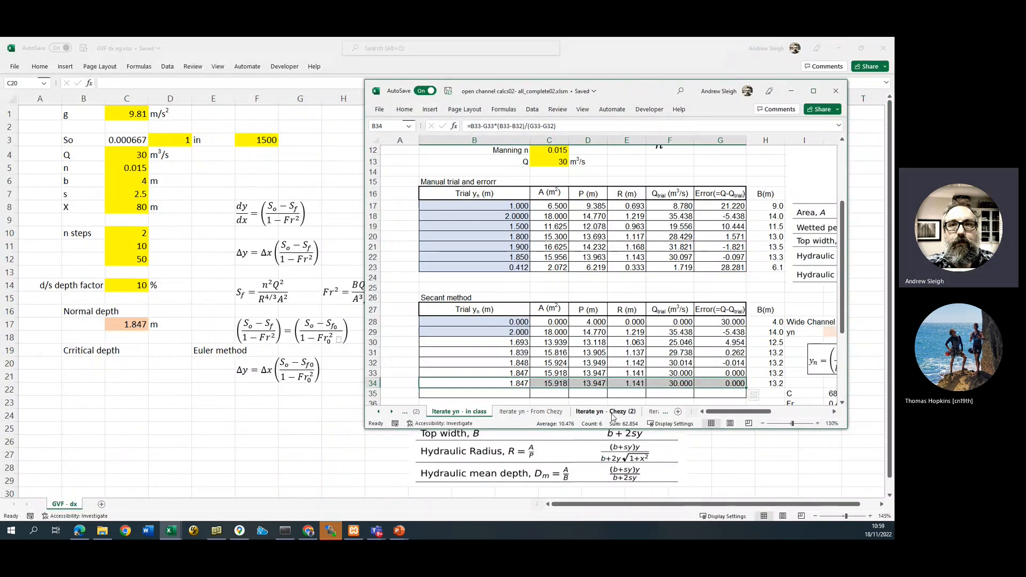
pyautogui.click(651, 415)
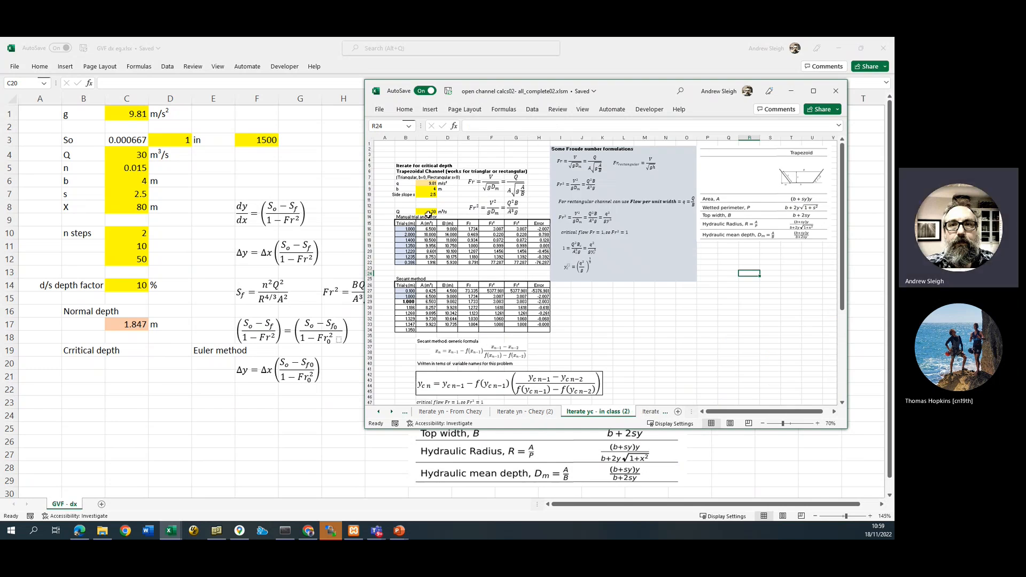
pyautogui.scroll(1, 569, 353)
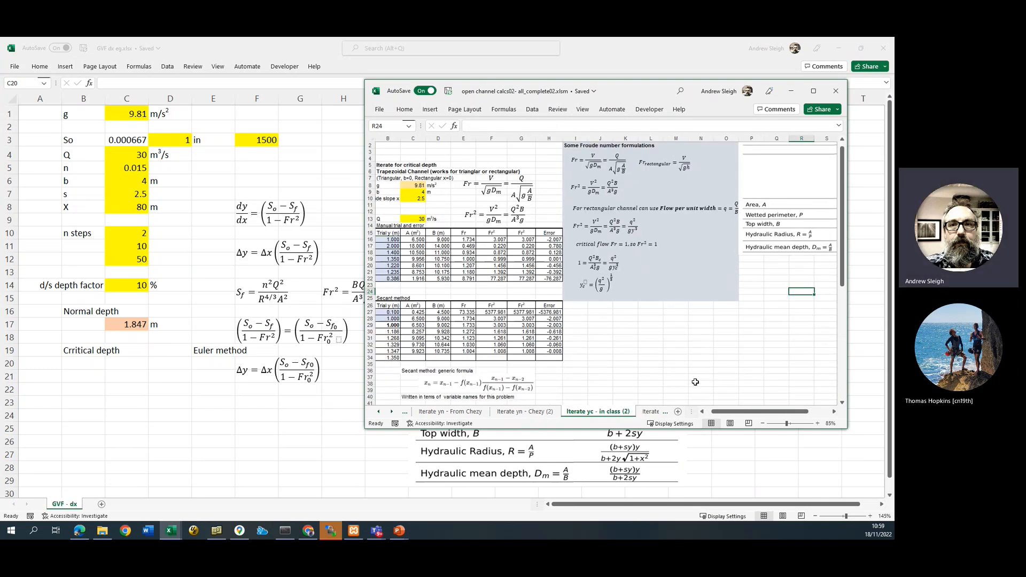
pyautogui.moveTo(731, 411); pyautogui.dragTo(725, 412)
pyautogui.scroll(3, 482, 214)
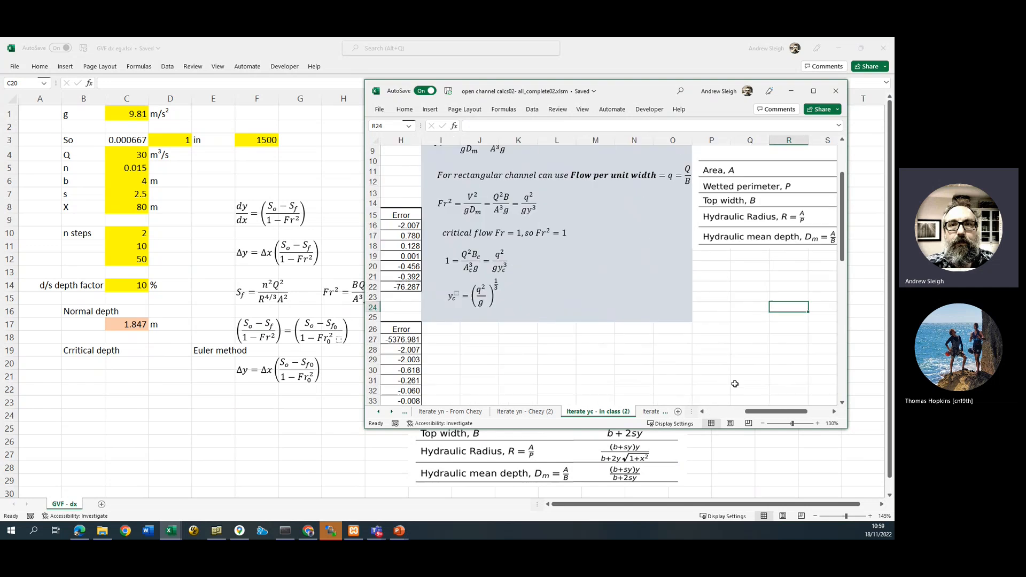
pyautogui.scroll(3, 550, 224)
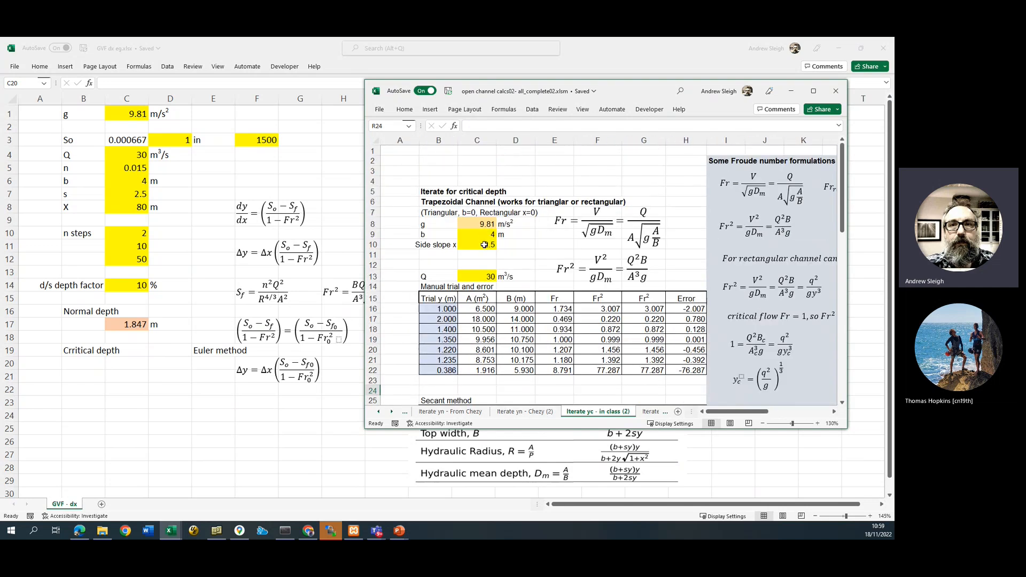
# Check the flow rate Q, the manual trial in row 19 and the secant iteration in row 33 for critical depth
pyautogui.click(487, 278)
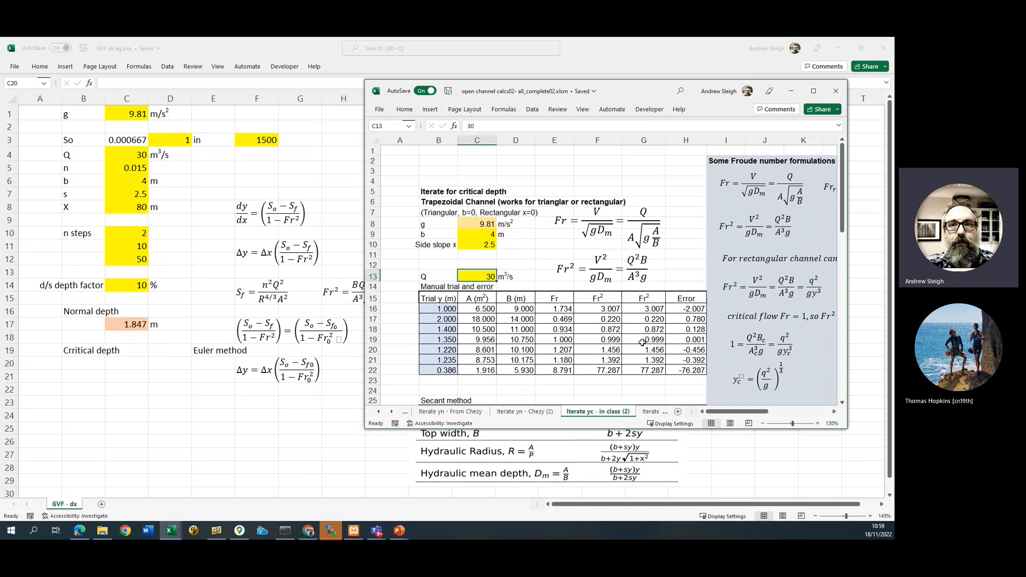
pyautogui.scroll(-1, 639, 343)
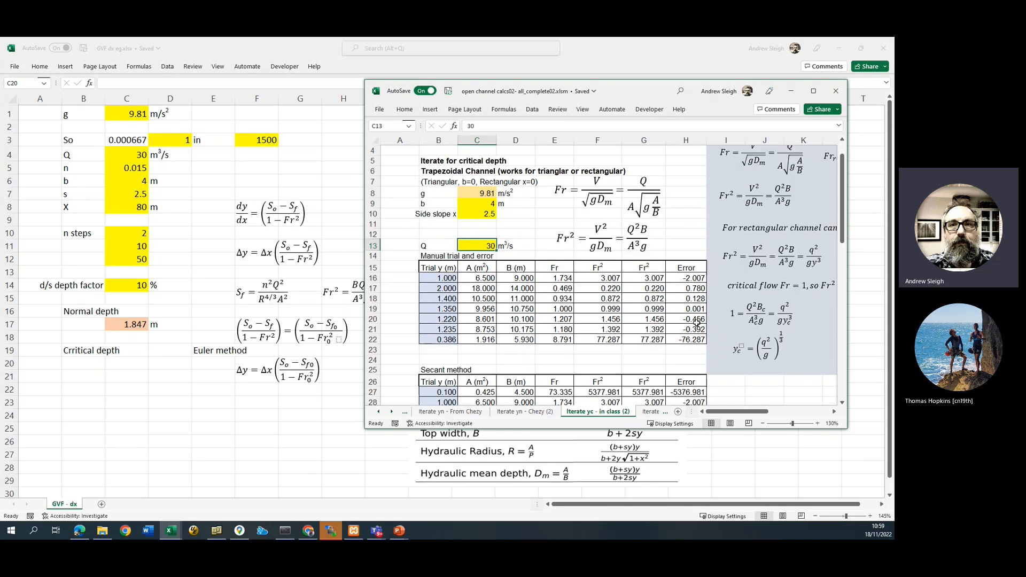
pyautogui.click(446, 281)
pyautogui.moveTo(441, 309); pyautogui.dragTo(690, 310)
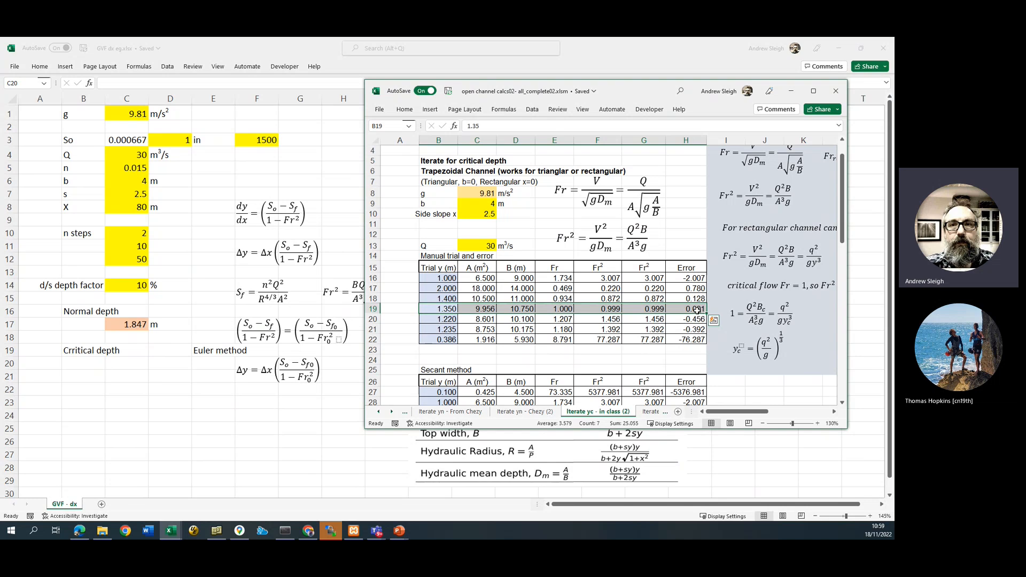
pyautogui.scroll(-3, 696, 310)
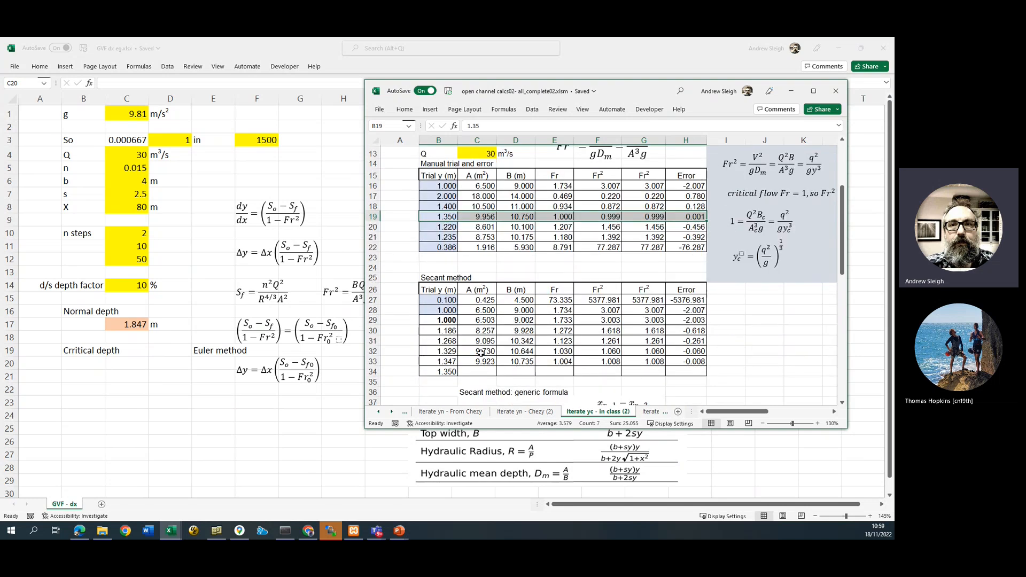
pyautogui.moveTo(450, 364); pyautogui.dragTo(703, 357)
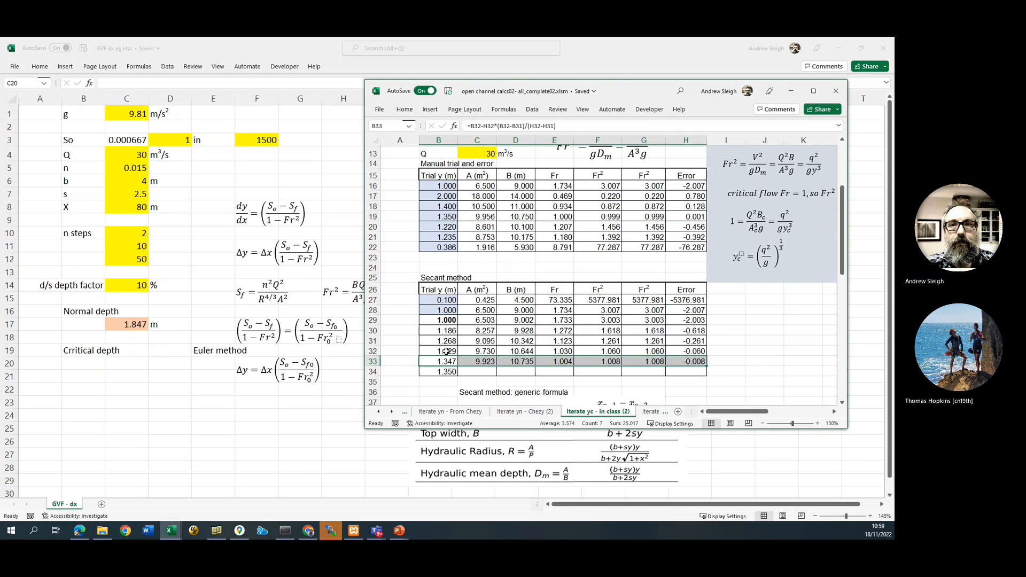
pyautogui.moveTo(447, 351)
pyautogui.mouseDown()
pyautogui.moveTo(686, 351)
pyautogui.moveTo(688, 362)
pyautogui.moveTo(445, 343)
pyautogui.mouseUp()
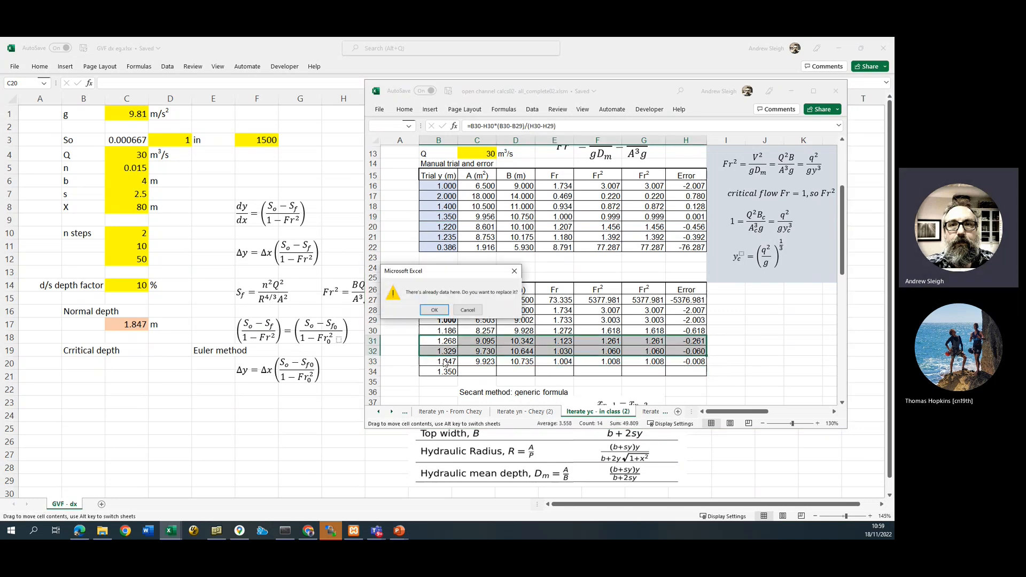
pyautogui.click(468, 310)
pyautogui.click(515, 331)
# Extend the secant method formulas in C33:H33 down to row 34 and check that row's critical depth and error
pyautogui.moveTo(481, 362); pyautogui.dragTo(704, 364)
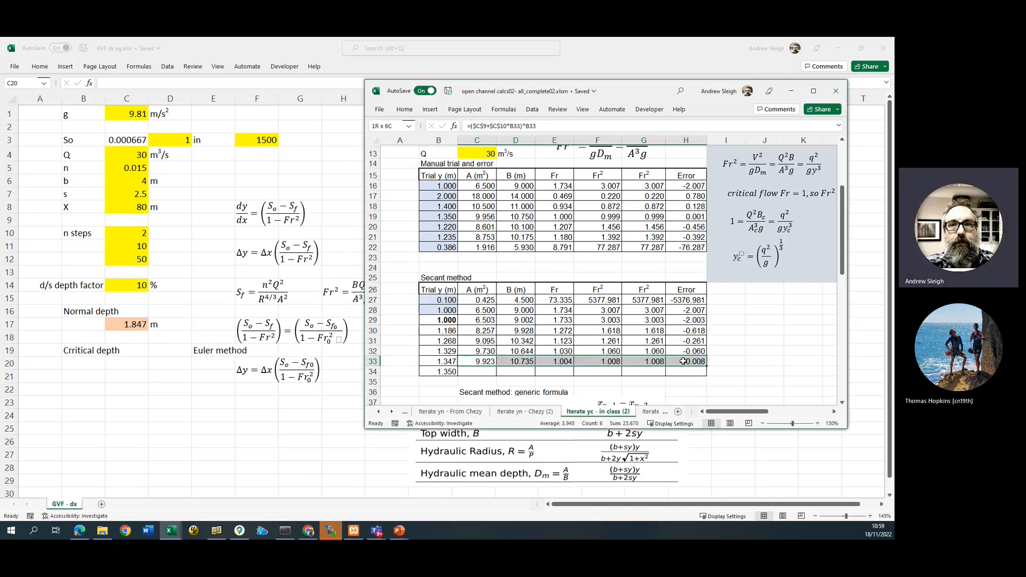
pyautogui.doubleClick(706, 366)
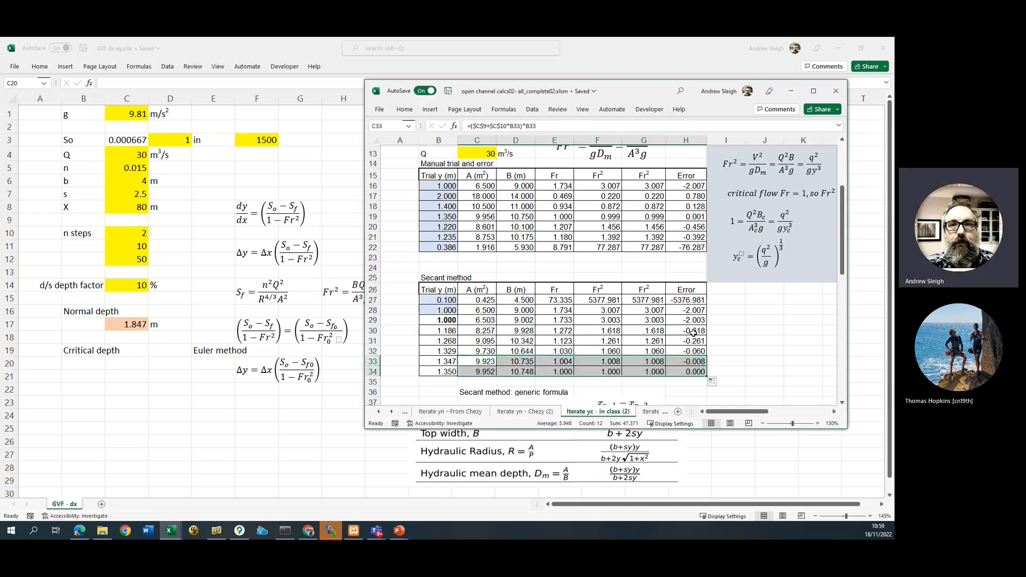
pyautogui.moveTo(445, 371); pyautogui.dragTo(684, 371)
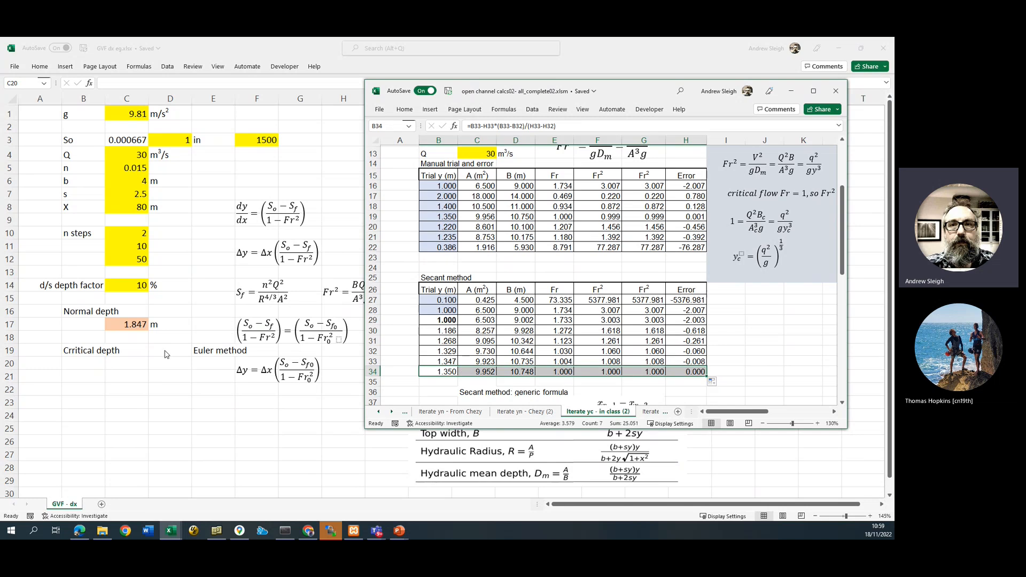
# Enter the critical depth as 1.35 in C20 of the GVF sheet, with the unit m in D20
pyautogui.click(135, 365)
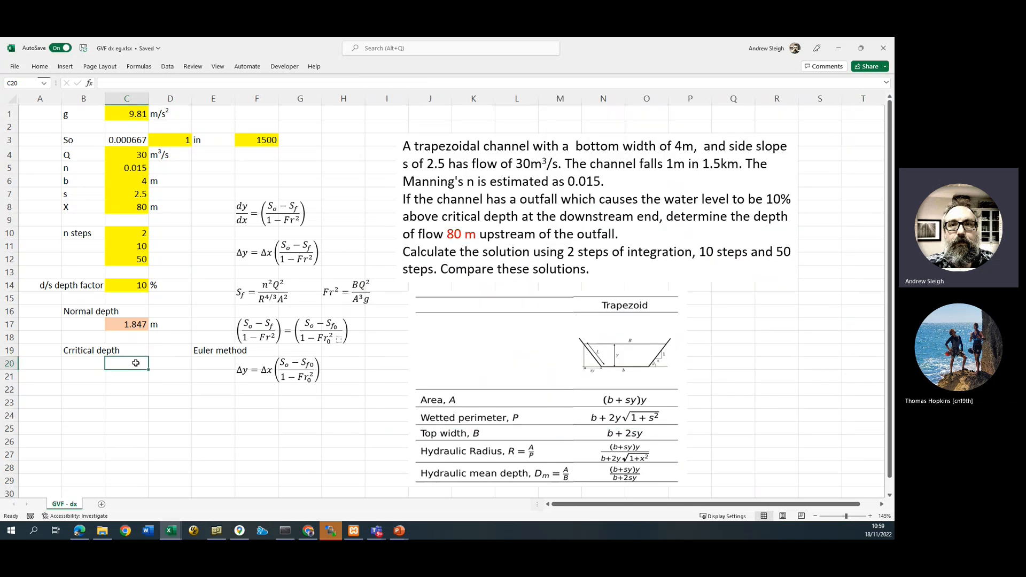
pyautogui.write('1.35')
pyautogui.press('Return')
pyautogui.click(172, 362)
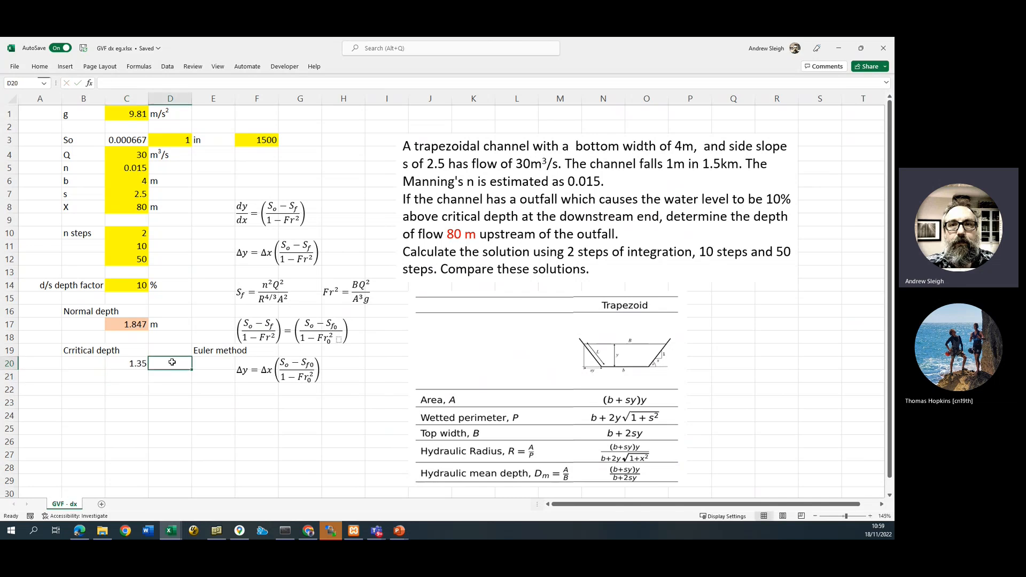
pyautogui.write('m')
pyautogui.press('Return')
# Fill the critical depth cell C20 with the same light orange as the normal depth cell
pyautogui.click(128, 364)
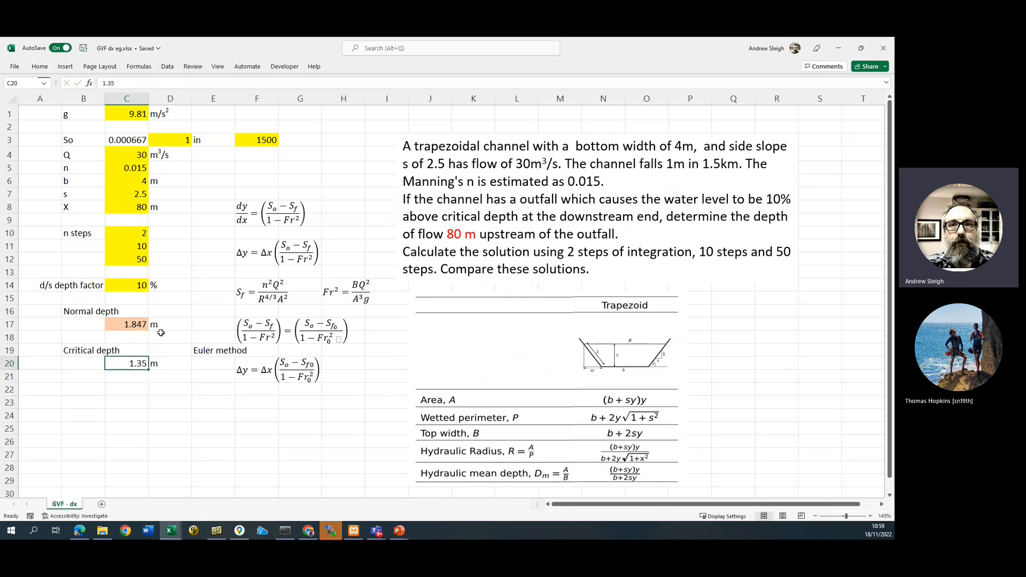
pyautogui.click(40, 66)
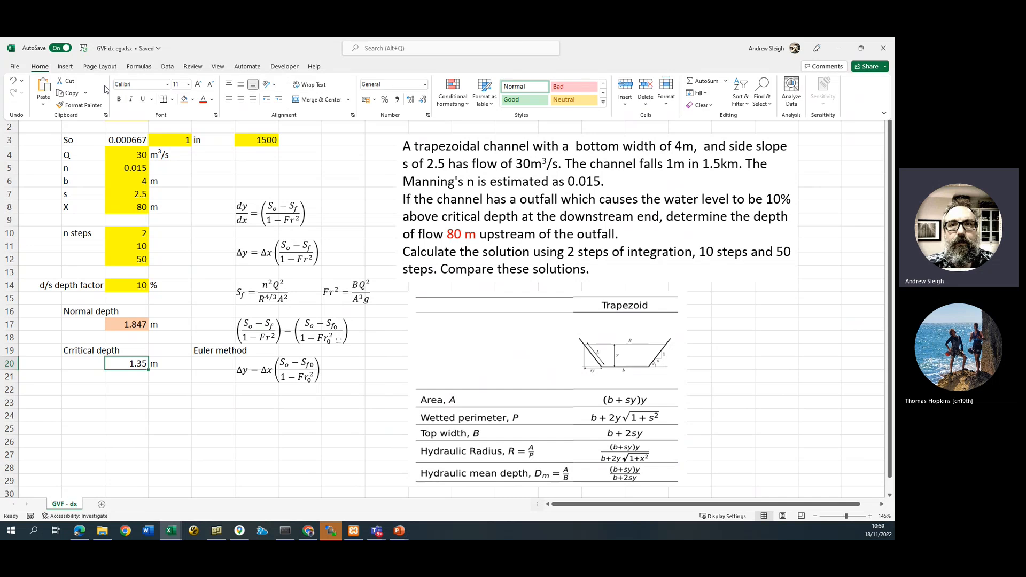
pyautogui.click(183, 100)
pyautogui.click(188, 286)
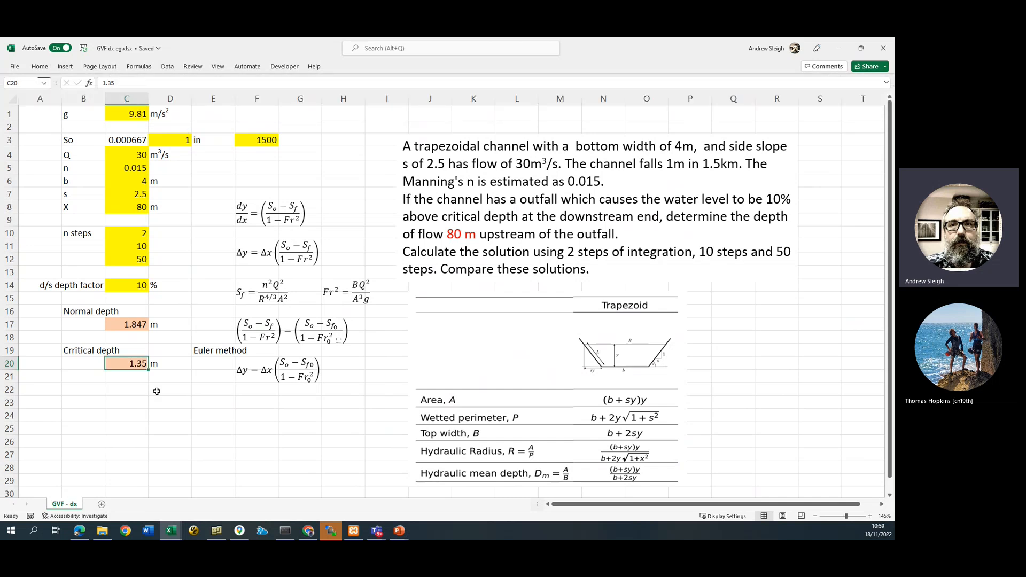
pyautogui.click(164, 377)
pyautogui.click(132, 367)
pyautogui.click(141, 323)
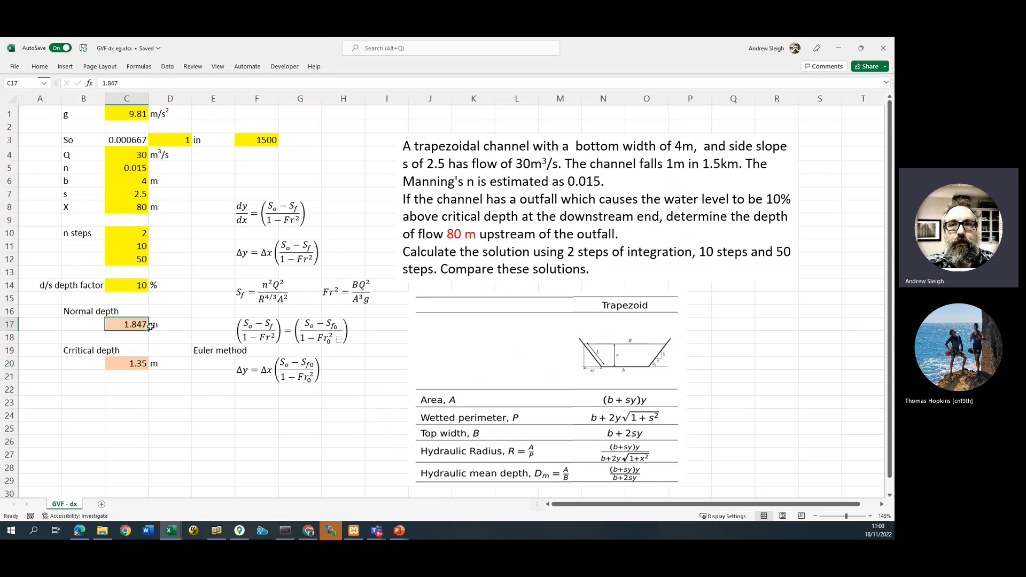
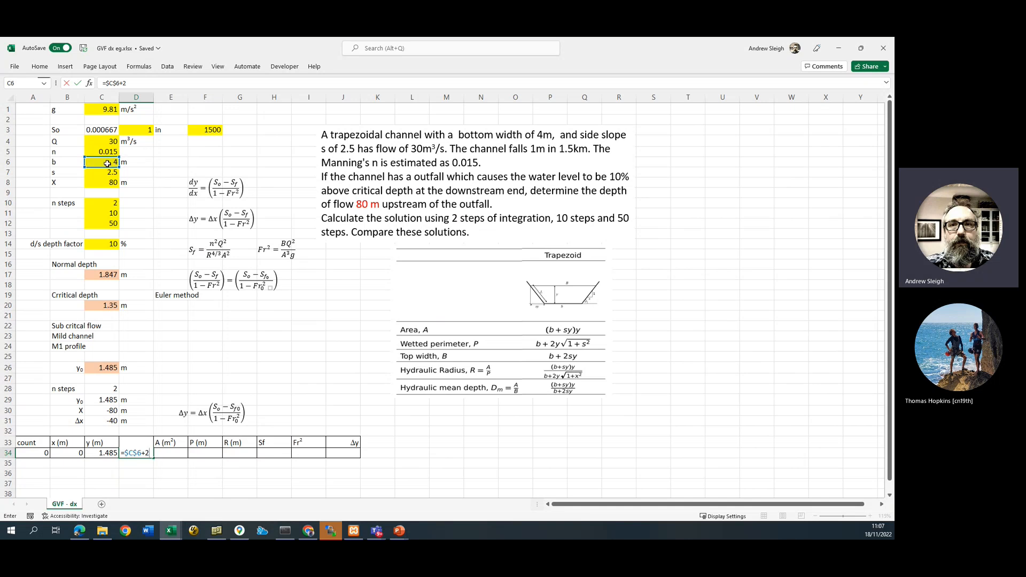
# Complete the top width formula in D34 as =$C$6+2*$C$7*C34
pyautogui.write('*')
pyautogui.click(110, 173)
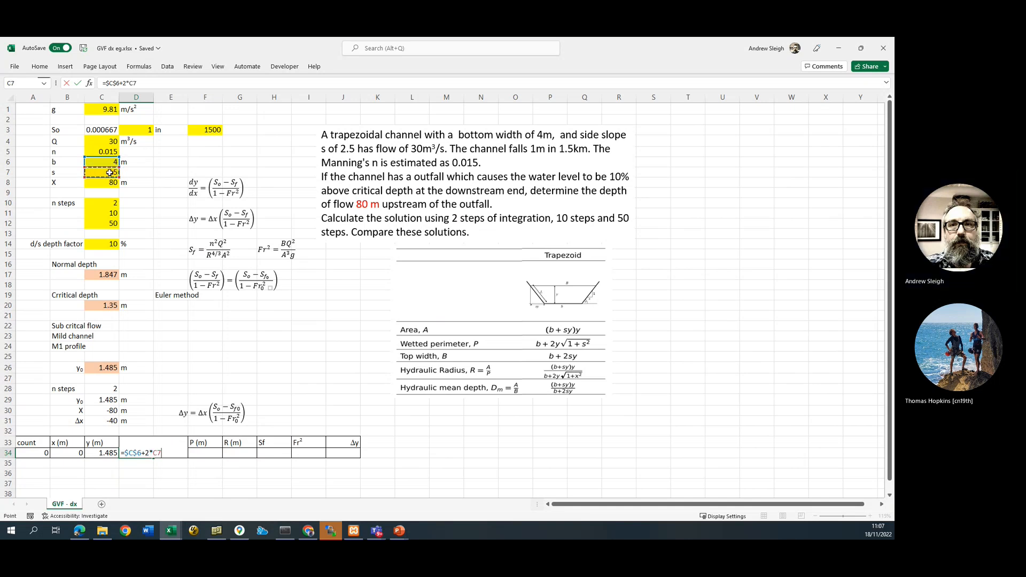
pyautogui.press('F4')
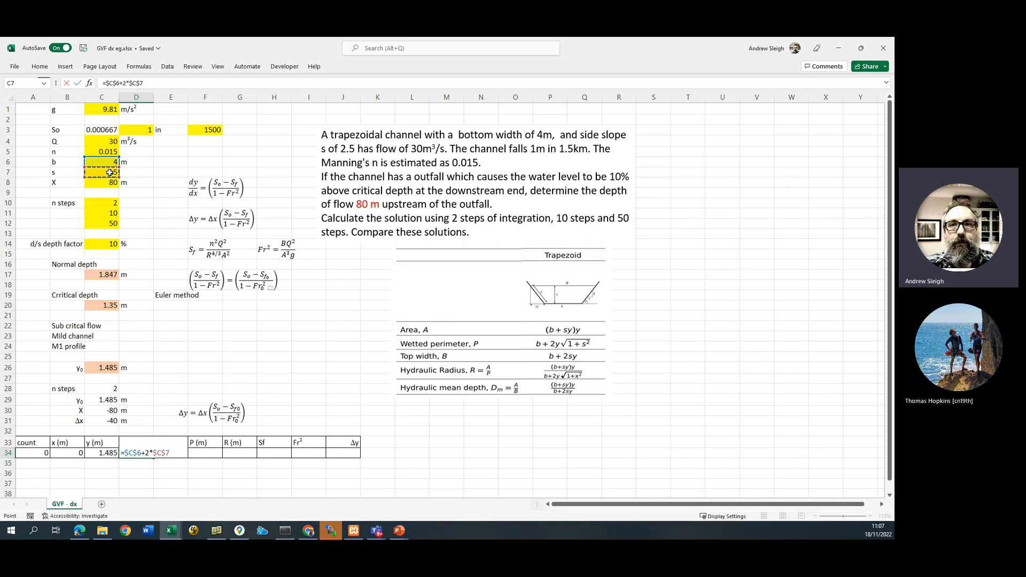
pyautogui.write('*')
pyautogui.click(100, 452)
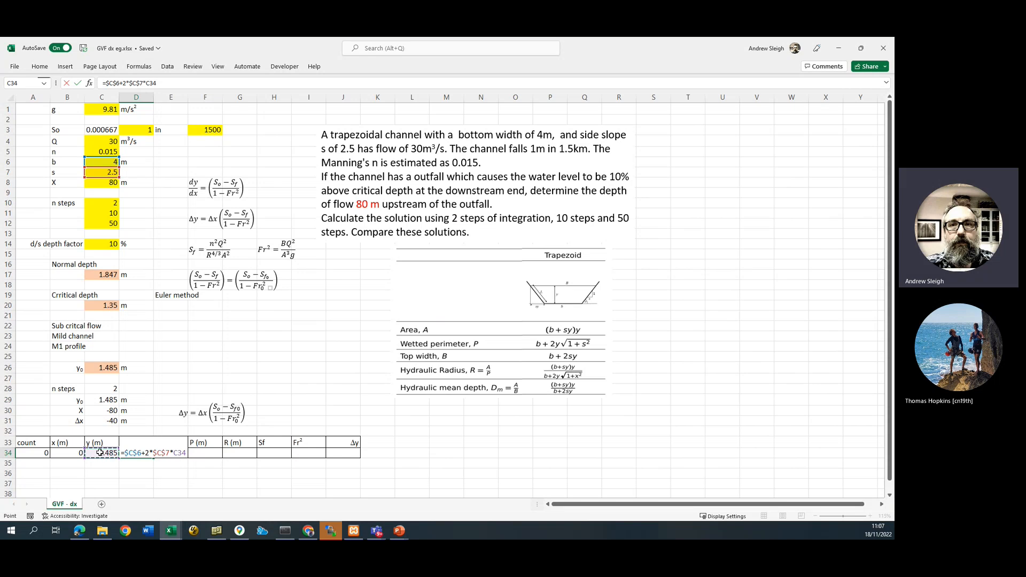
pyautogui.press('Return')
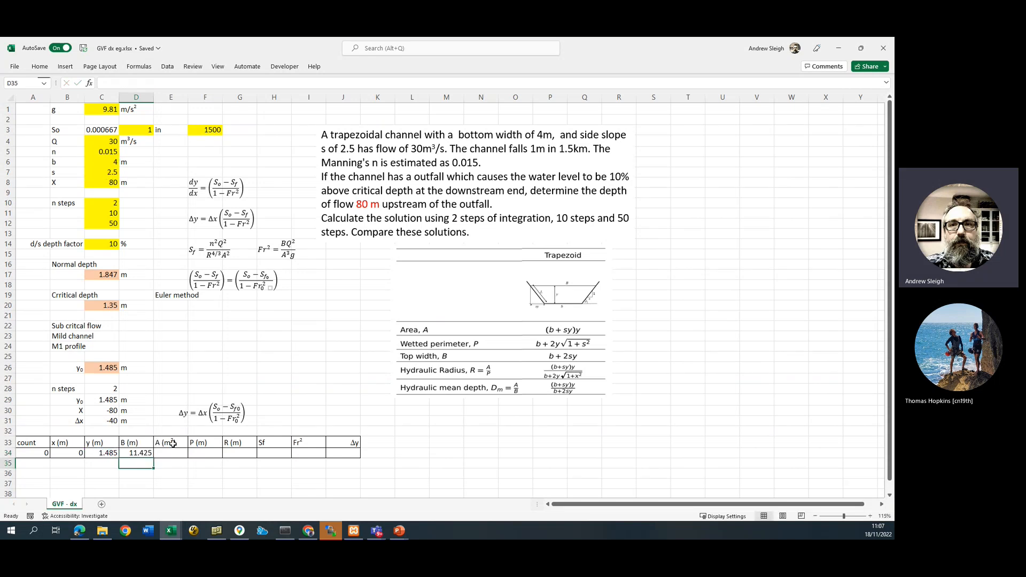
# Enter the flow area formula in E34 as =($C$6+$C$7*C34)*C34
pyautogui.click(167, 454)
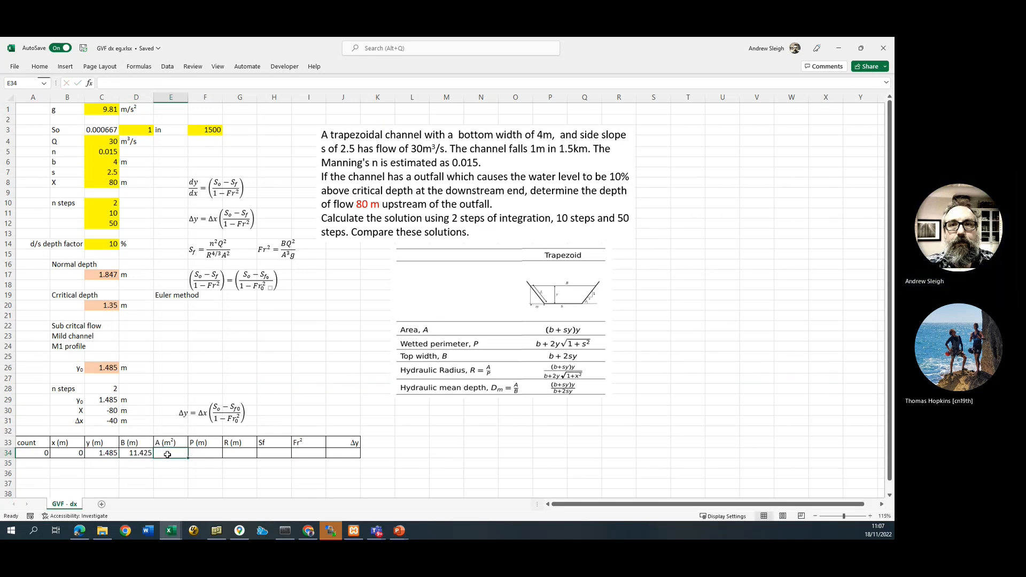
pyautogui.write('=')
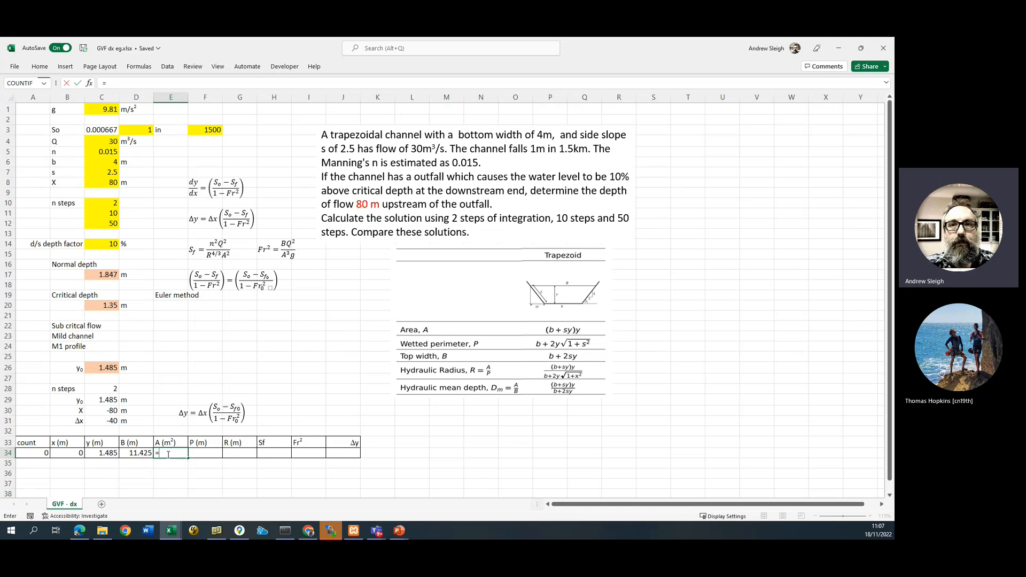
pyautogui.press('Escape')
pyautogui.write('=(')
pyautogui.click(102, 161)
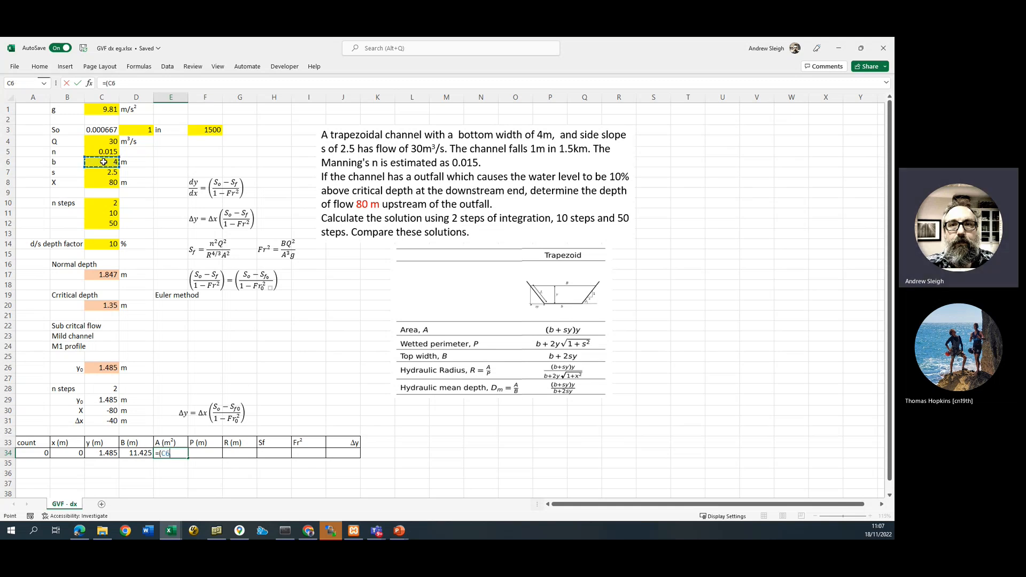
pyautogui.press('F4')
pyautogui.write('+')
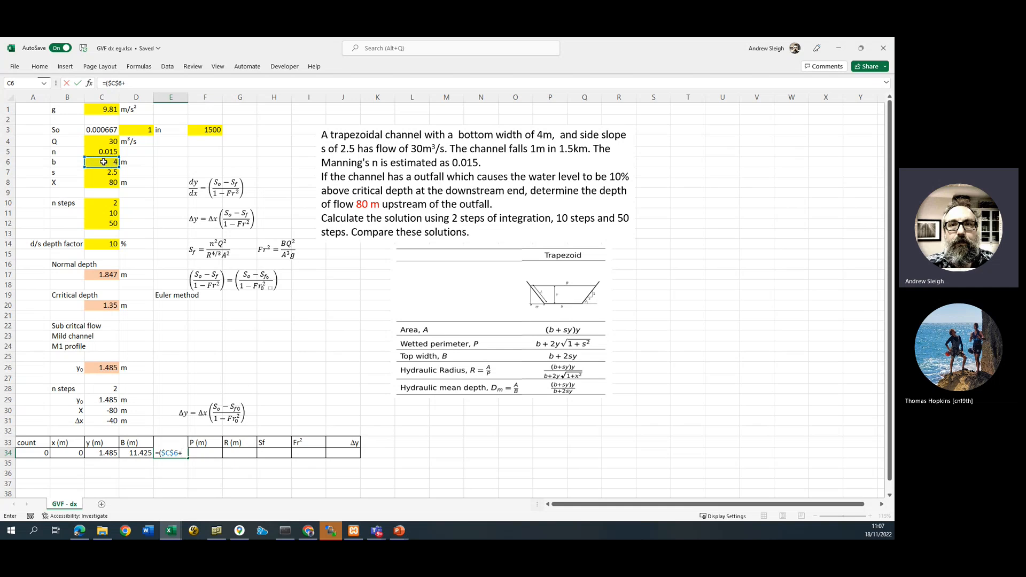
pyautogui.click(99, 174)
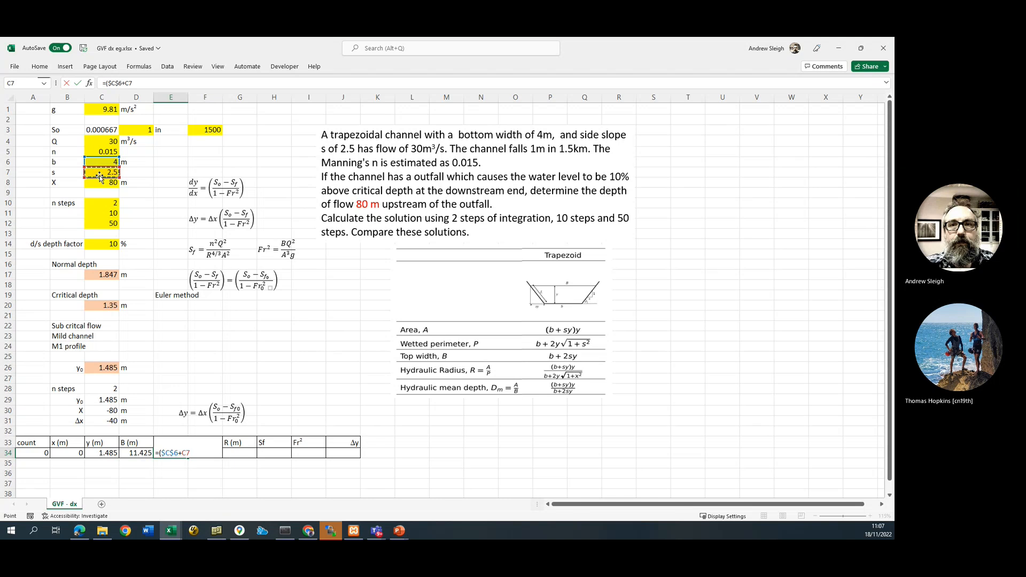
pyautogui.press('F4')
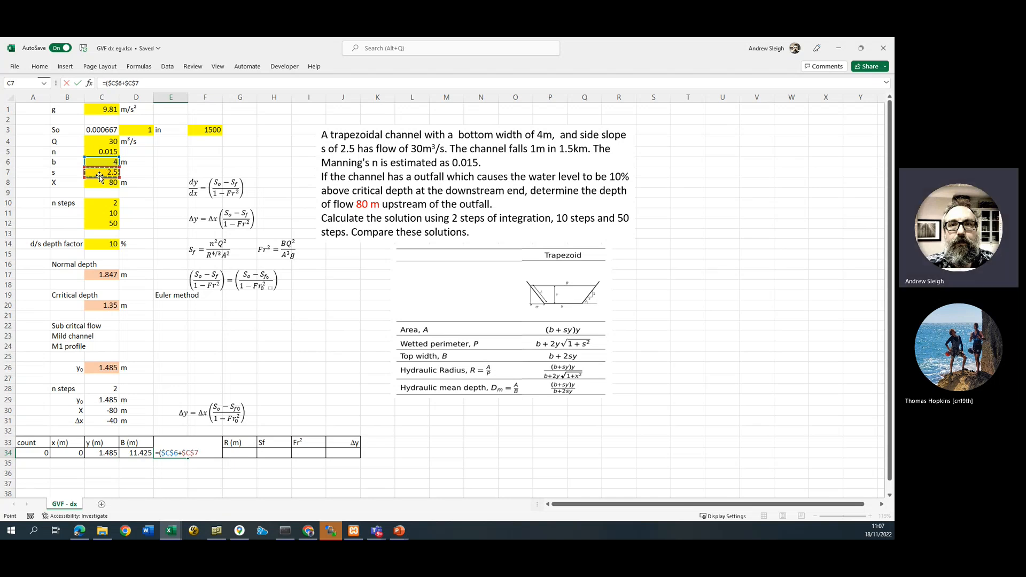
pyautogui.write('*')
pyautogui.click(104, 449)
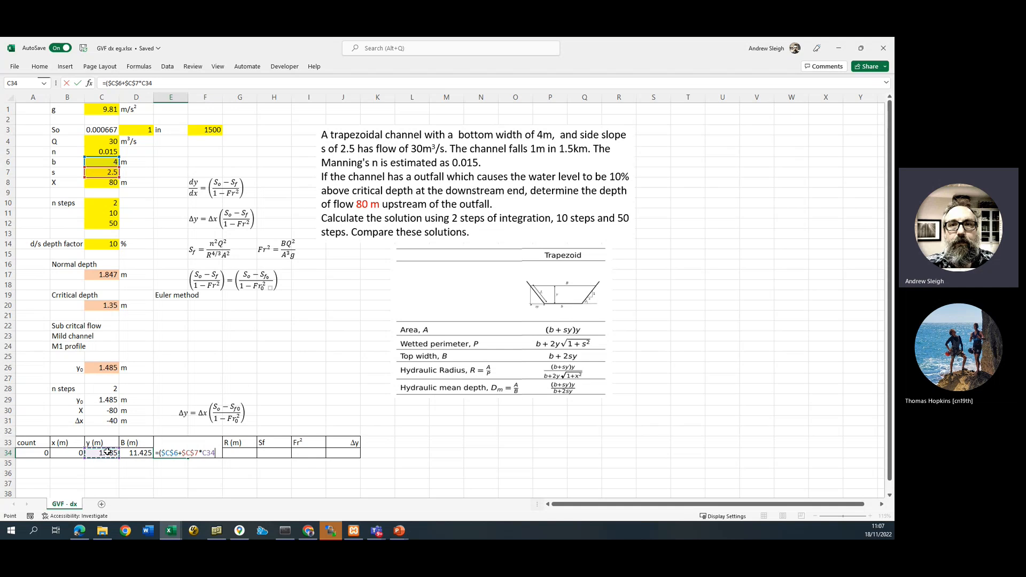
pyautogui.write(')*')
pyautogui.click(107, 452)
pyautogui.press('Return')
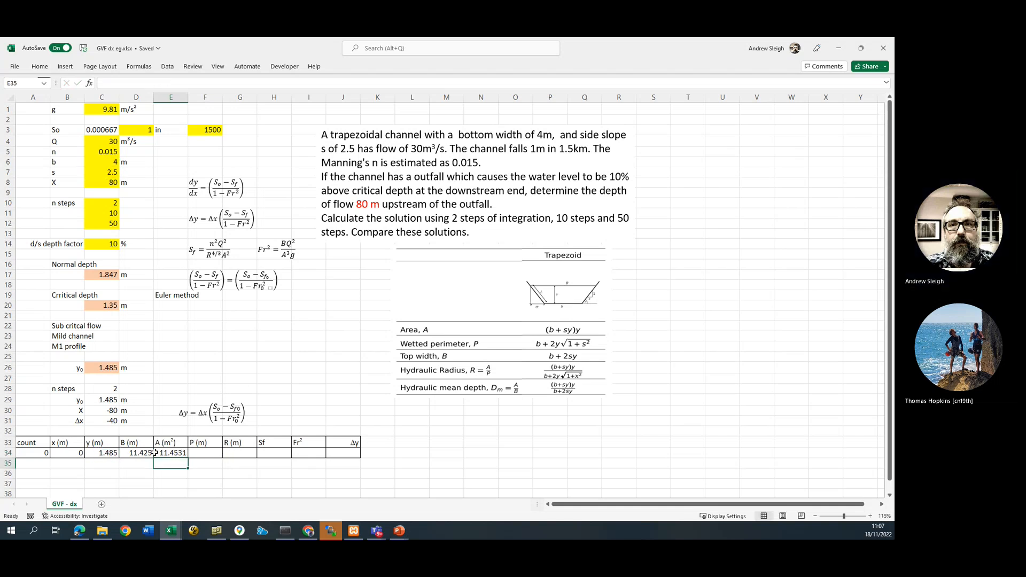
# Enter the wetted perimeter formula in F34 as =$C$6+2*C34*SQRT(1+$C$7^2)
pyautogui.click(207, 455)
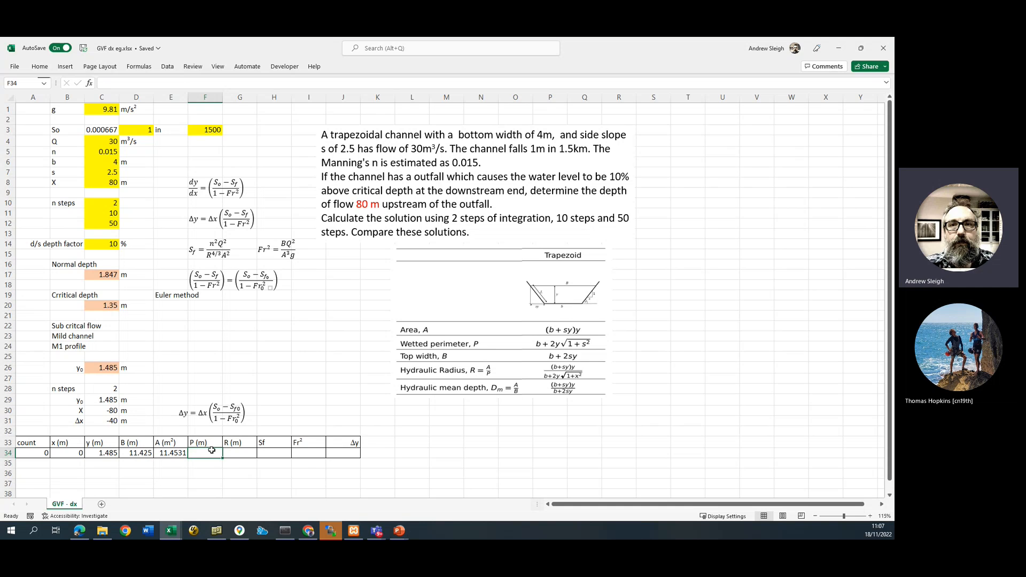
pyautogui.write('=')
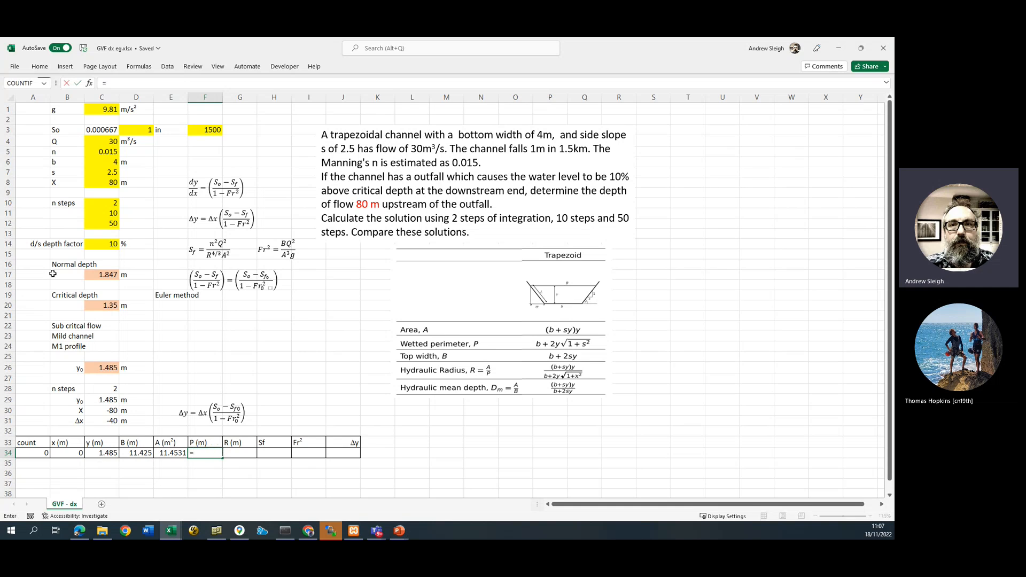
pyautogui.click(103, 163)
pyautogui.press('F4')
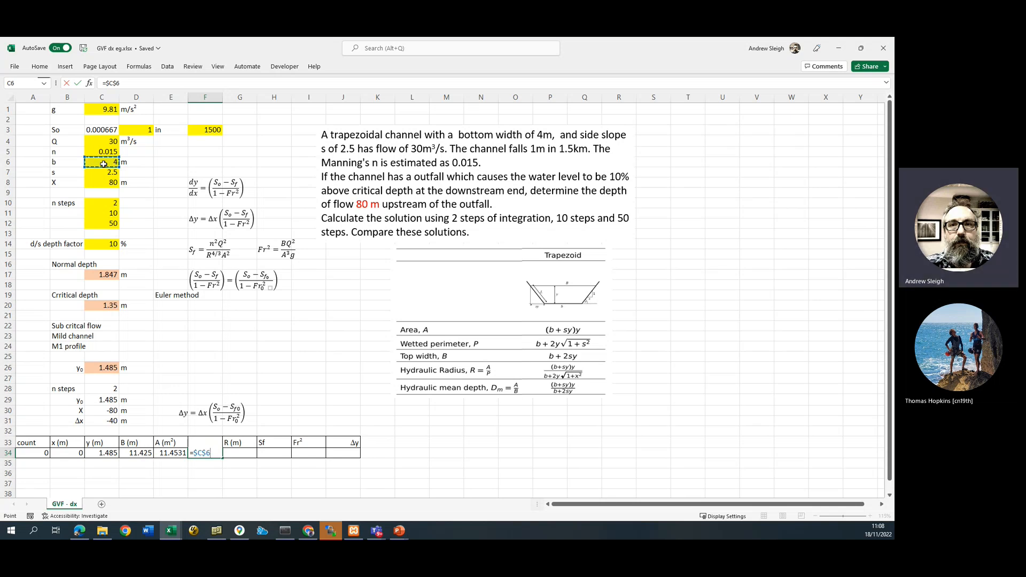
pyautogui.write('+2*')
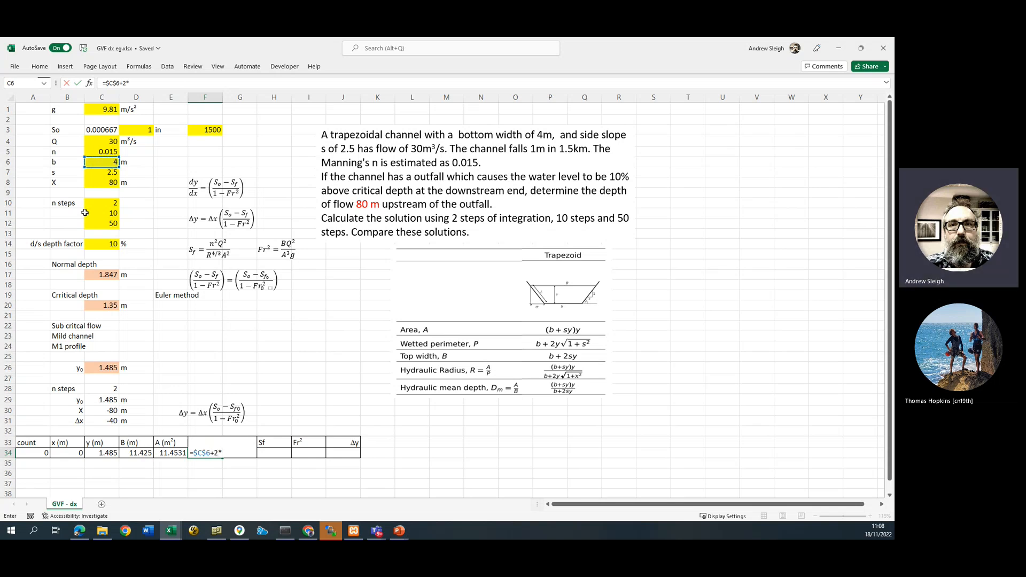
pyautogui.click(109, 453)
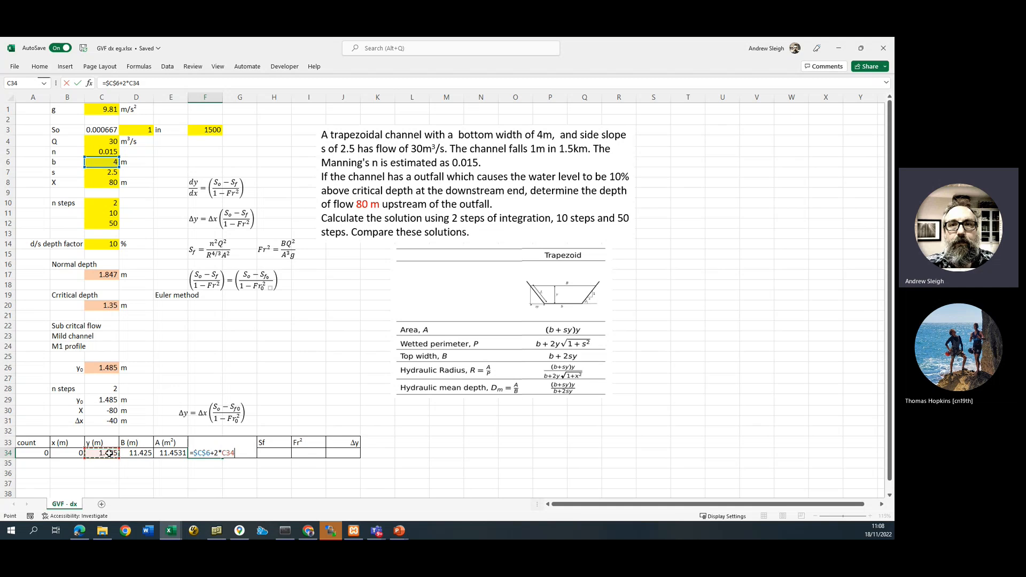
pyautogui.write('*sqrt(')
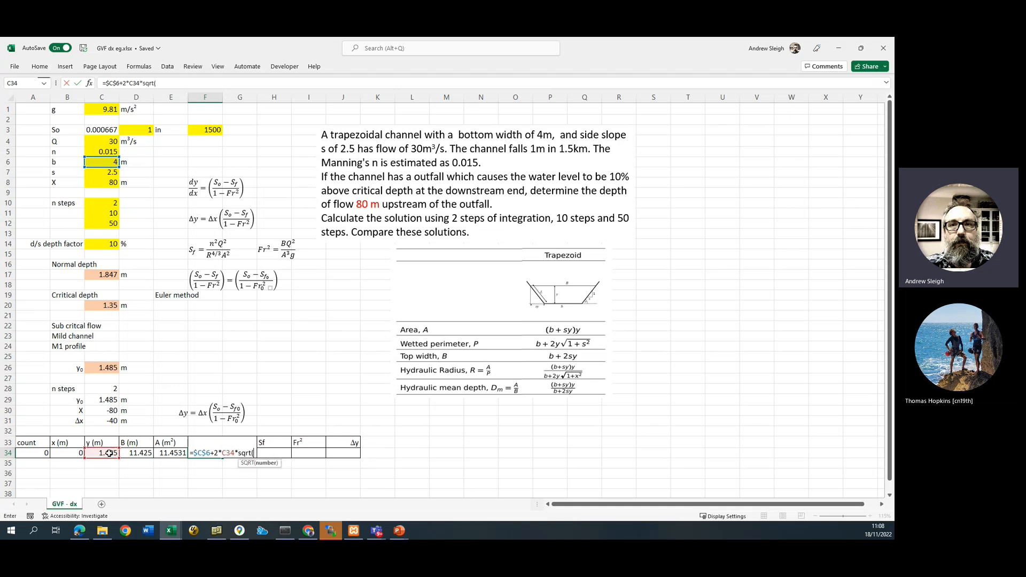
pyautogui.write('1+')
pyautogui.click(109, 173)
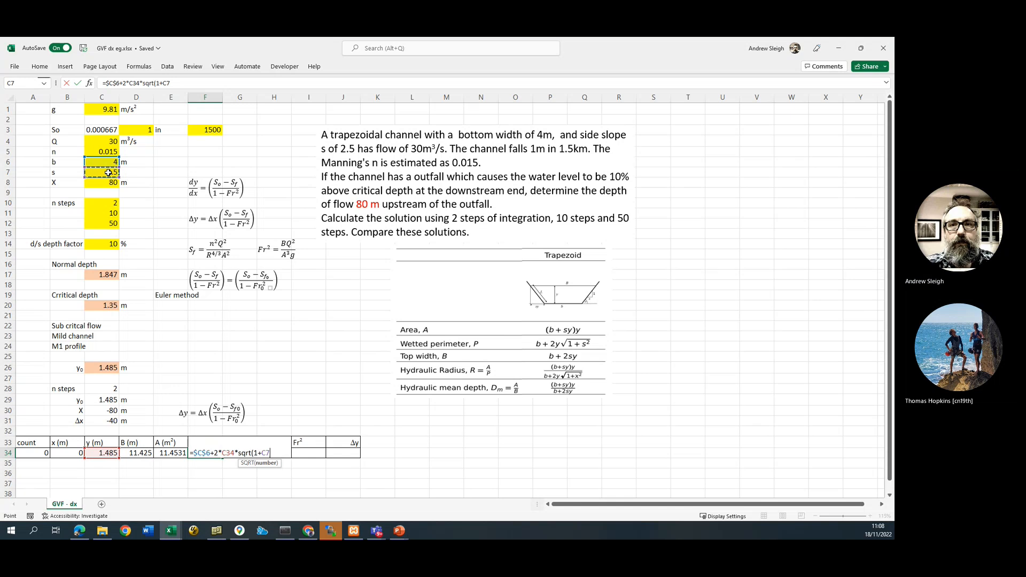
pyautogui.press('F4')
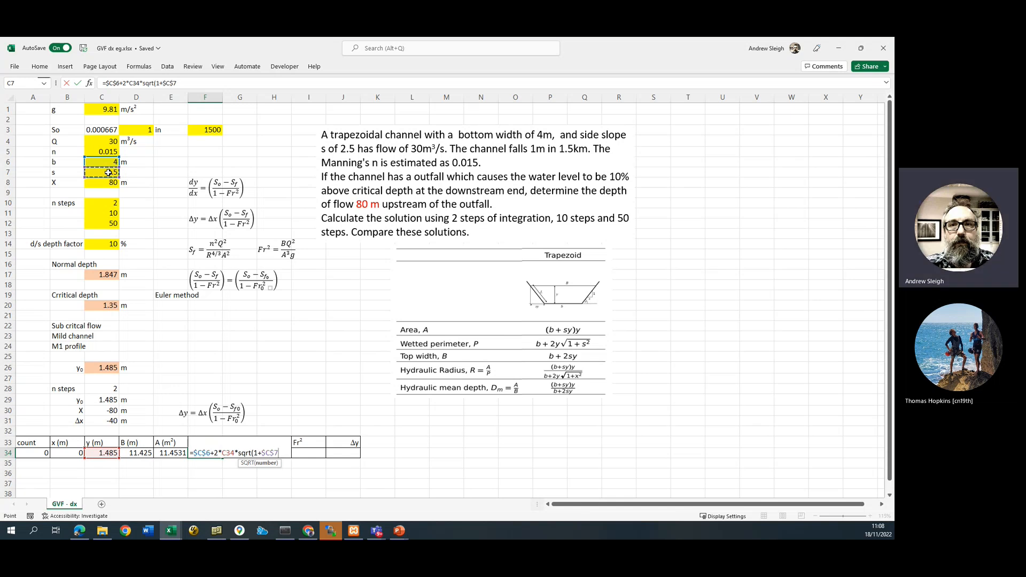
pyautogui.write('^2')
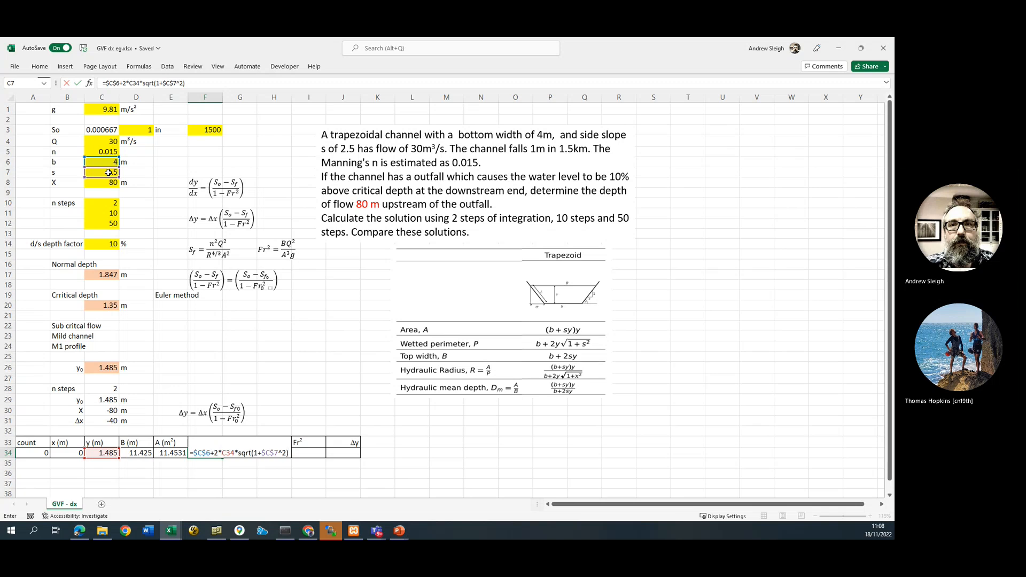
pyautogui.press('Return')
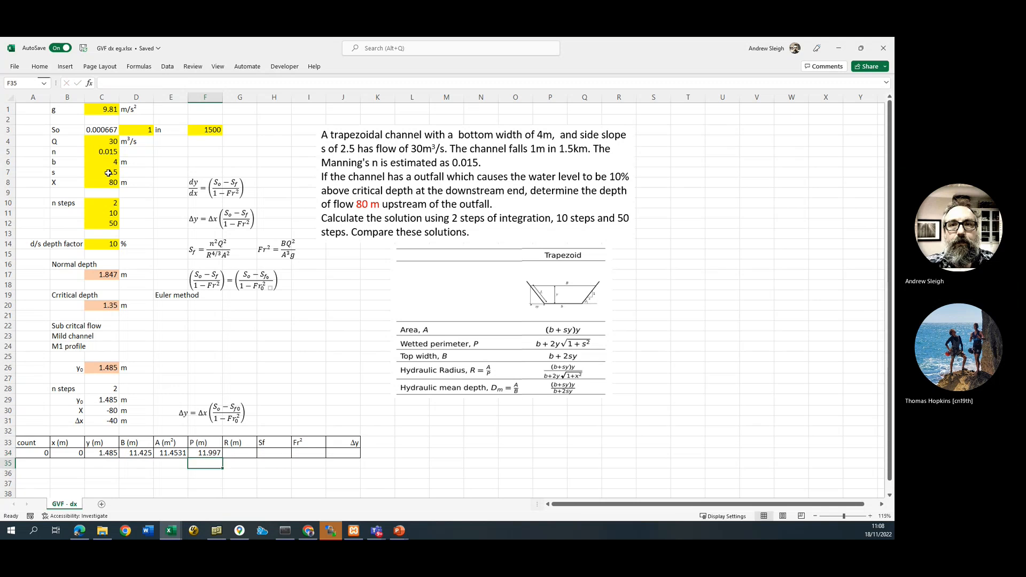
# Enter the hydraulic radius formula in G34 as =E34/F34, dividing area by wetted perimeter
pyautogui.click(239, 452)
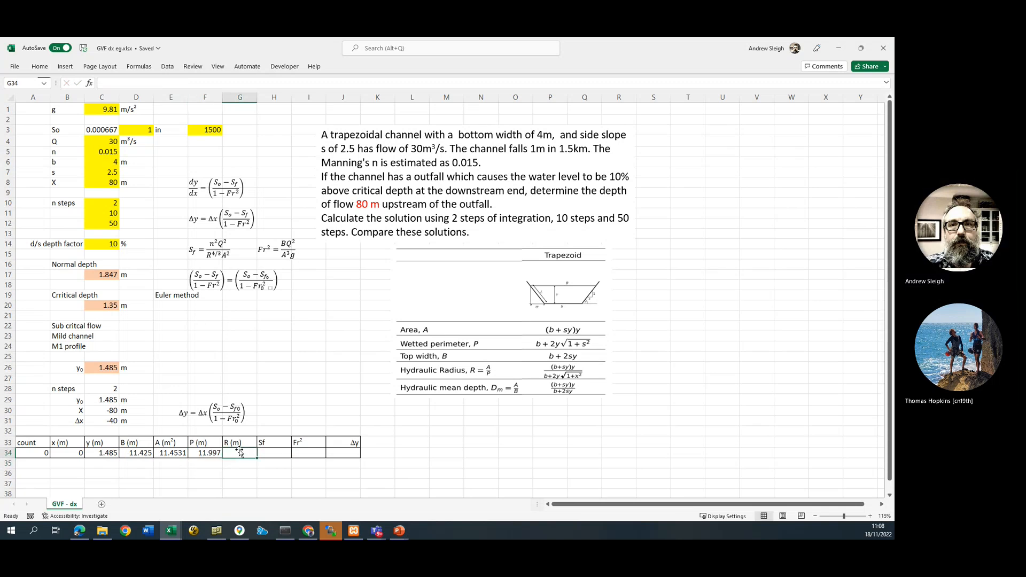
pyautogui.write('=')
pyautogui.click(164, 454)
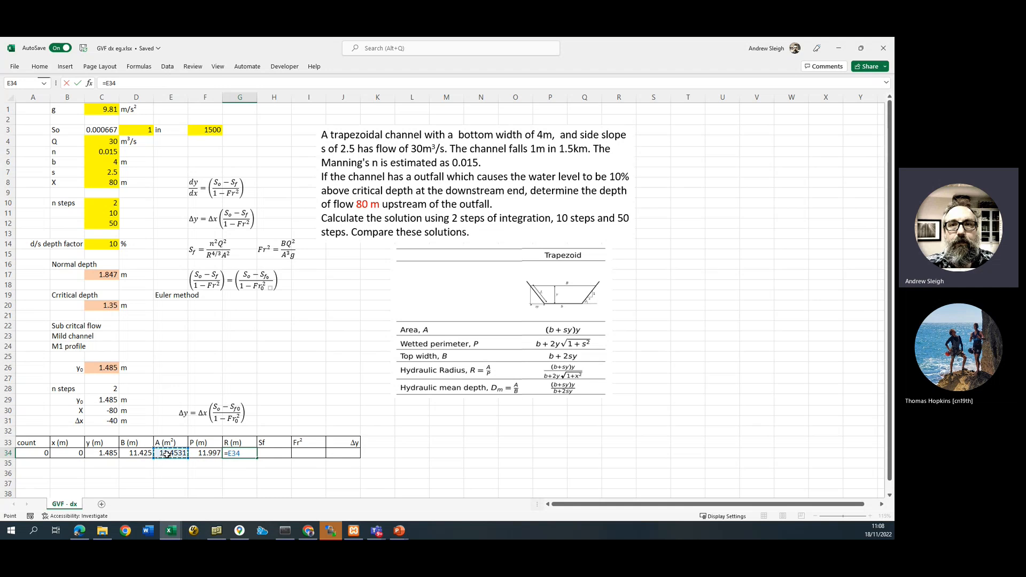
pyautogui.write('/')
pyautogui.click(194, 455)
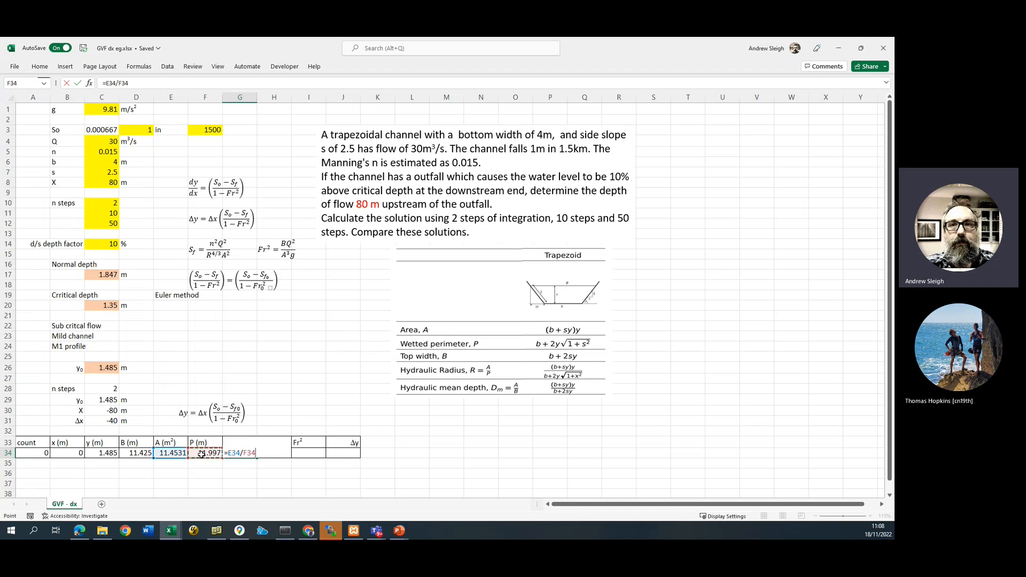
pyautogui.press('Return')
# Move the friction slope (Sf) equation text box down to around H24:H26, above the Sf column of the table
pyautogui.click(283, 453)
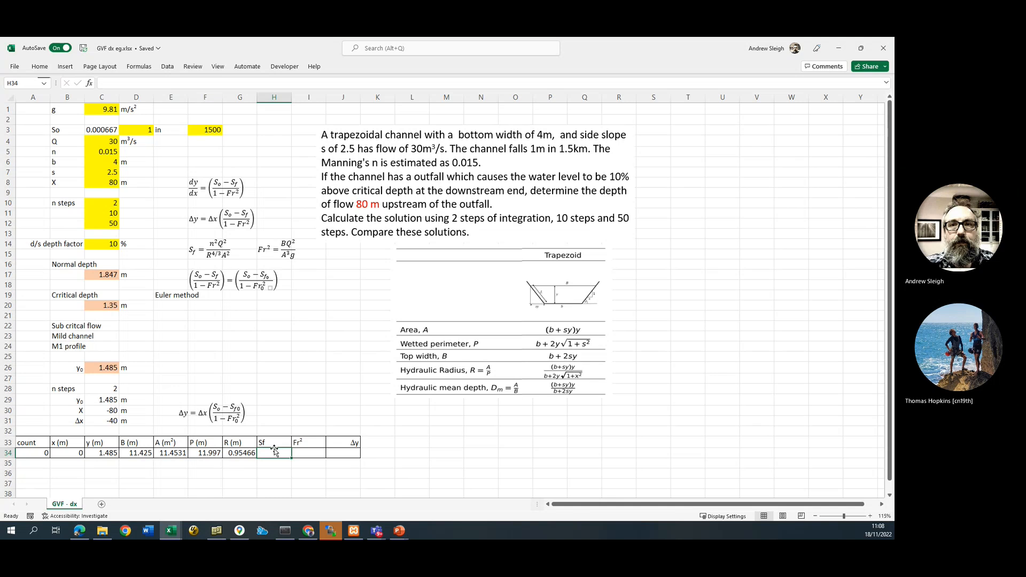
pyautogui.click(218, 254)
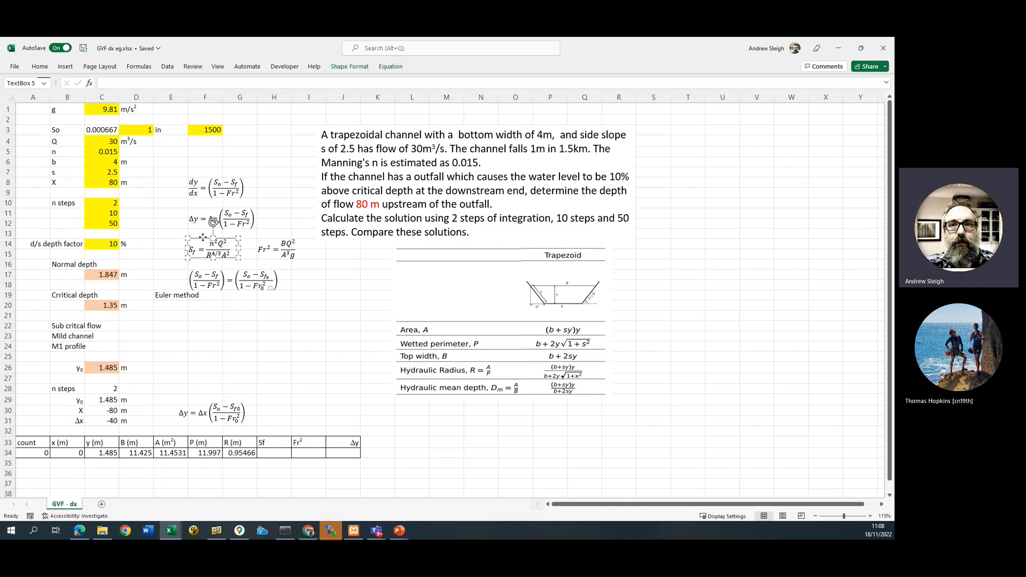
pyautogui.moveTo(218, 253); pyautogui.dragTo(271, 344)
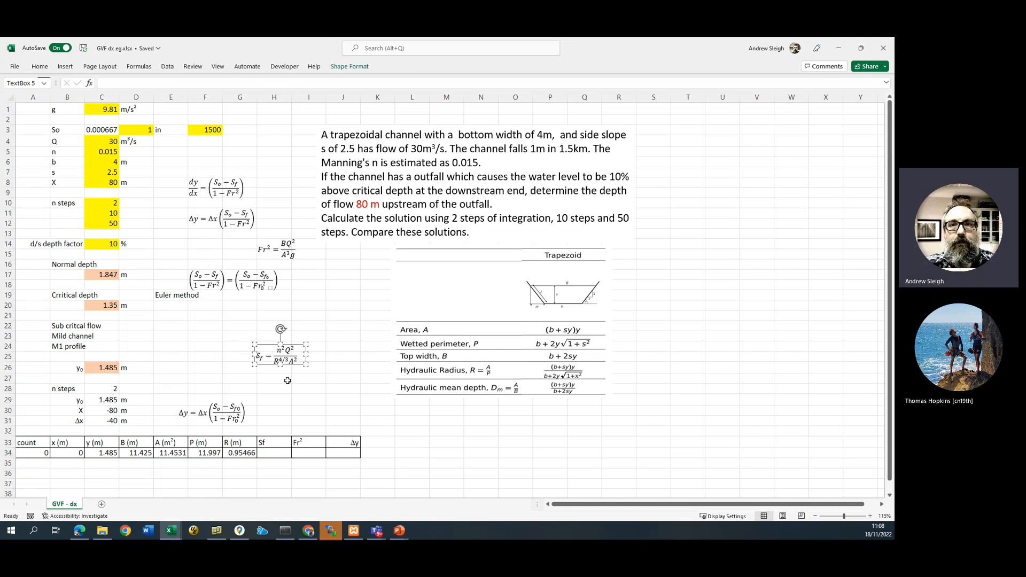
# Enter the friction slope formula in H34 as =$C$5^2*$C$4^2/(G34^(4/3)*E34^2)
pyautogui.click(278, 455)
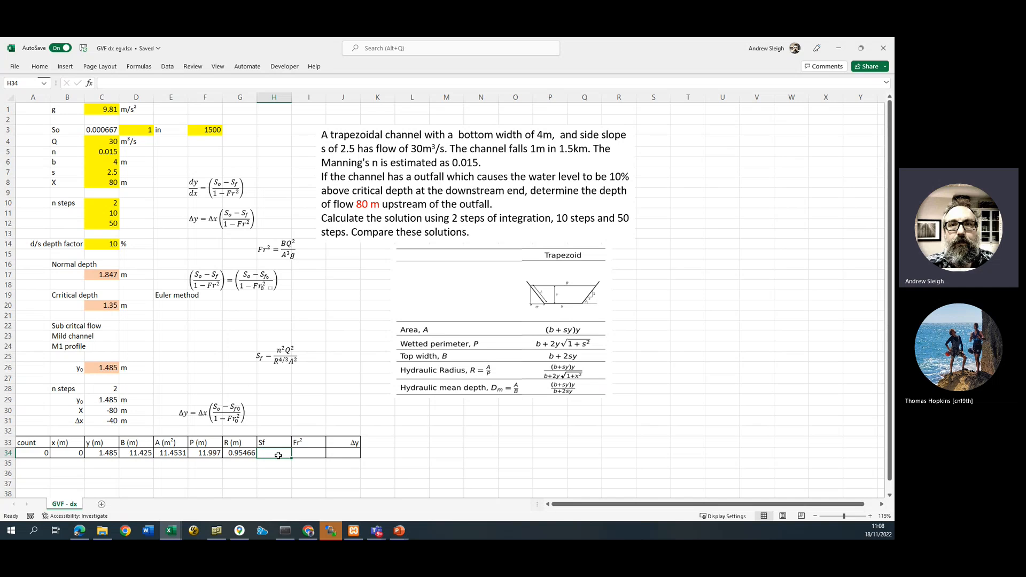
pyautogui.write('=')
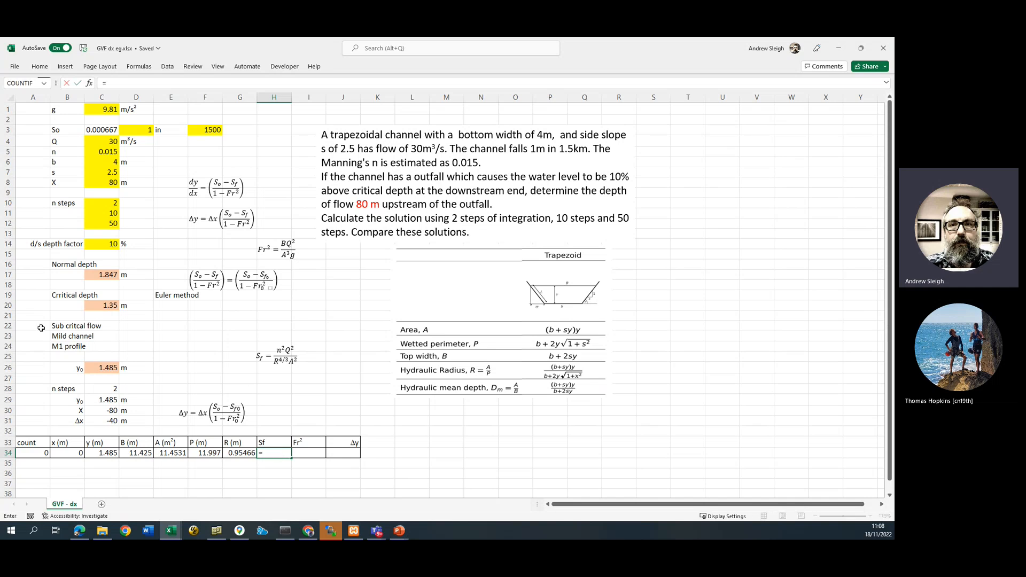
pyautogui.click(101, 154)
pyautogui.press('F4')
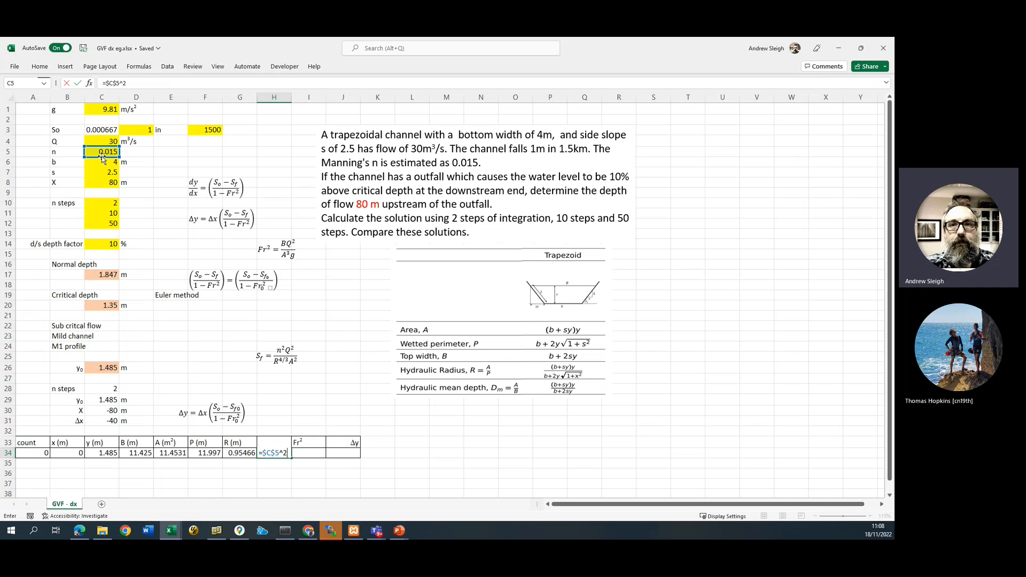
pyautogui.write('^2*')
pyautogui.click(106, 141)
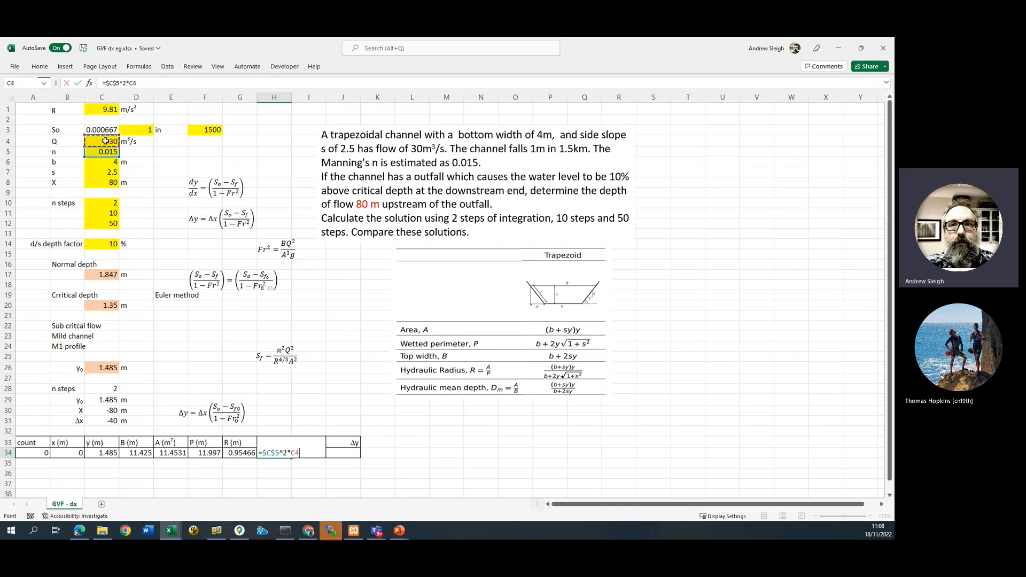
pyautogui.press('F4')
pyautogui.write('^2/(')
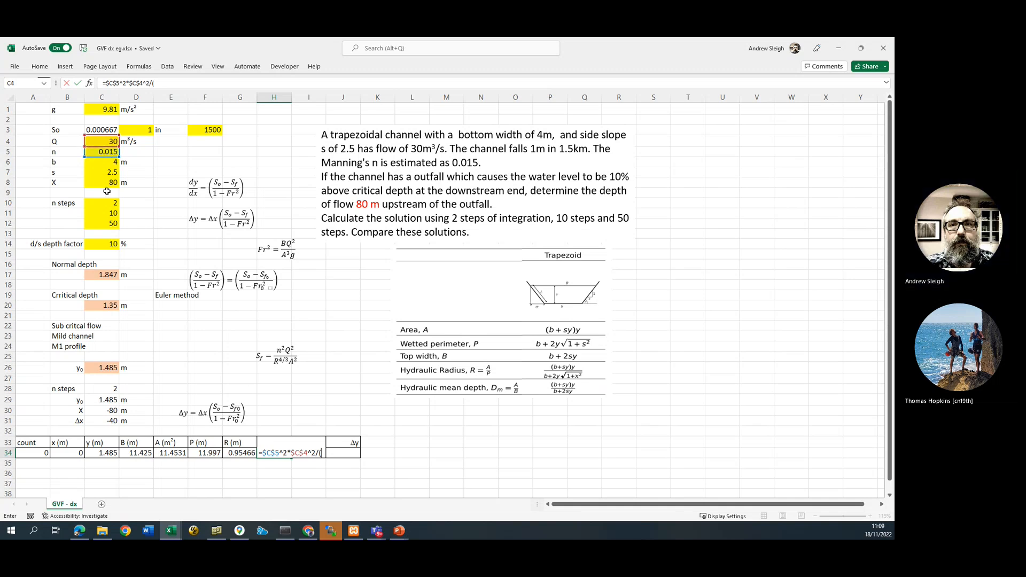
pyautogui.click(241, 453)
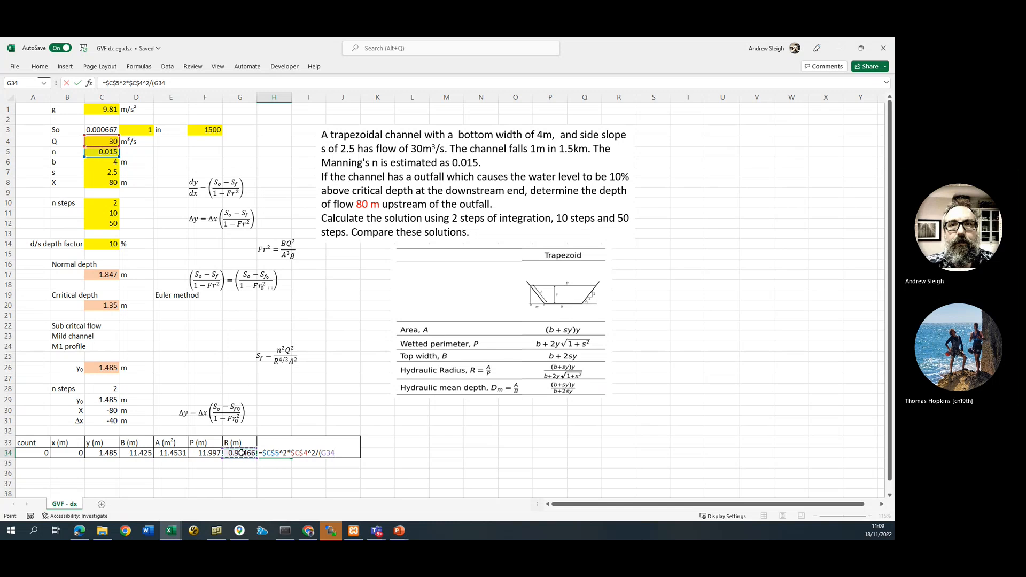
pyautogui.write('^(4/3)*')
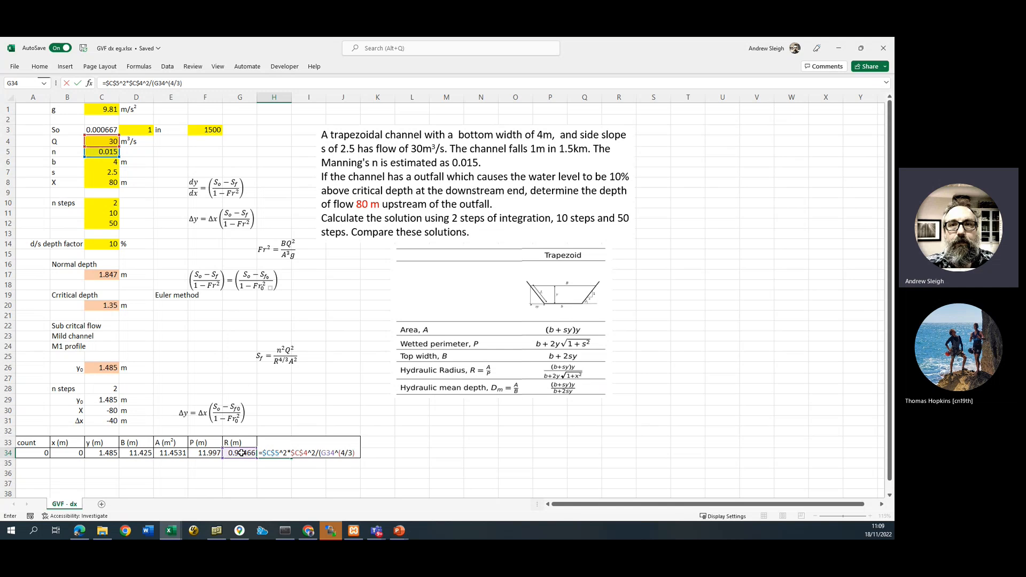
pyautogui.click(174, 457)
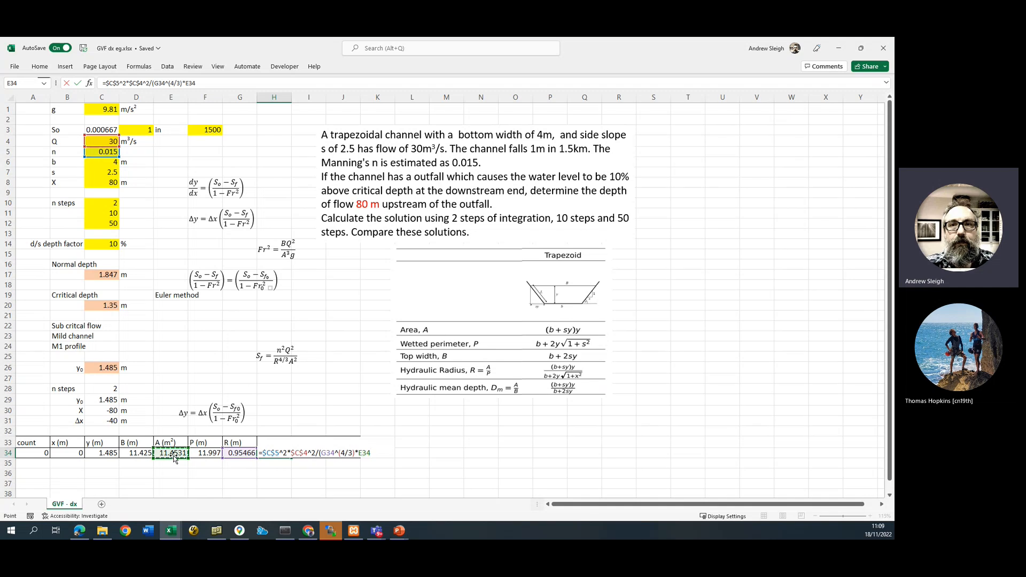
pyautogui.write('^2')
pyautogui.press('Return')
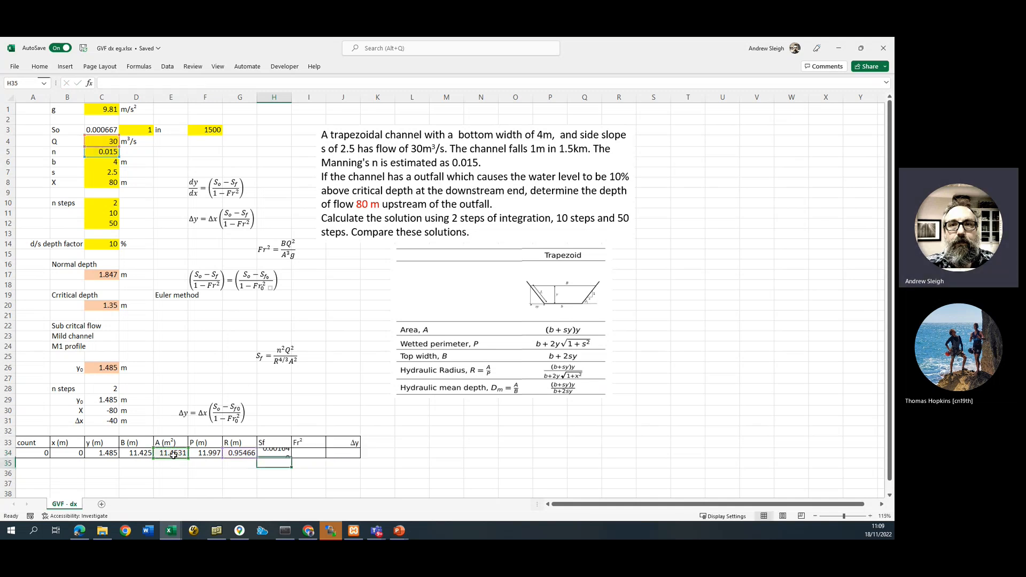
# Increase the displayed precision of the friction slope in H34 to six decimal places
pyautogui.click(277, 452)
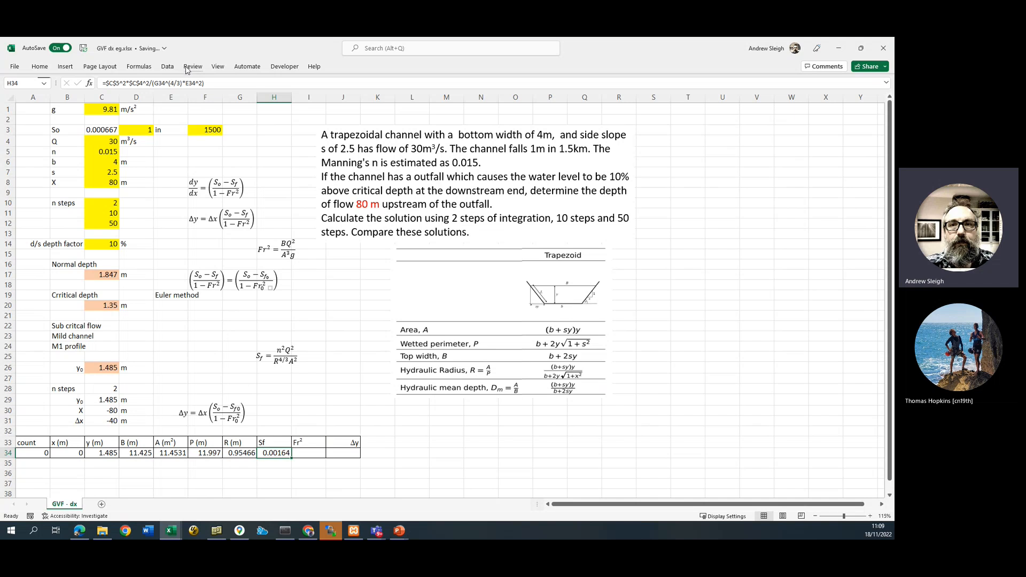
pyautogui.click(39, 66)
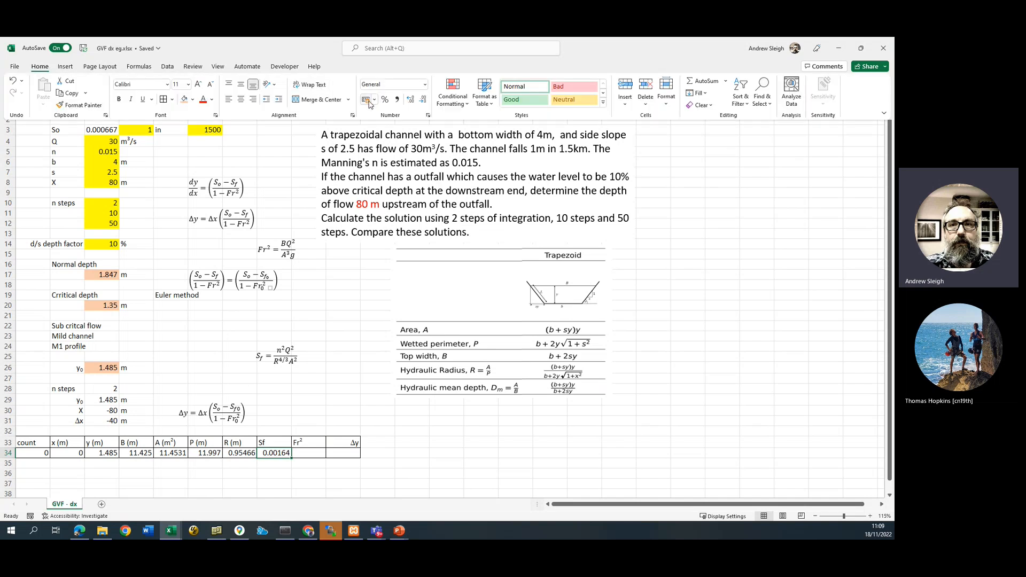
pyautogui.click(411, 101)
pyautogui.click(331, 400)
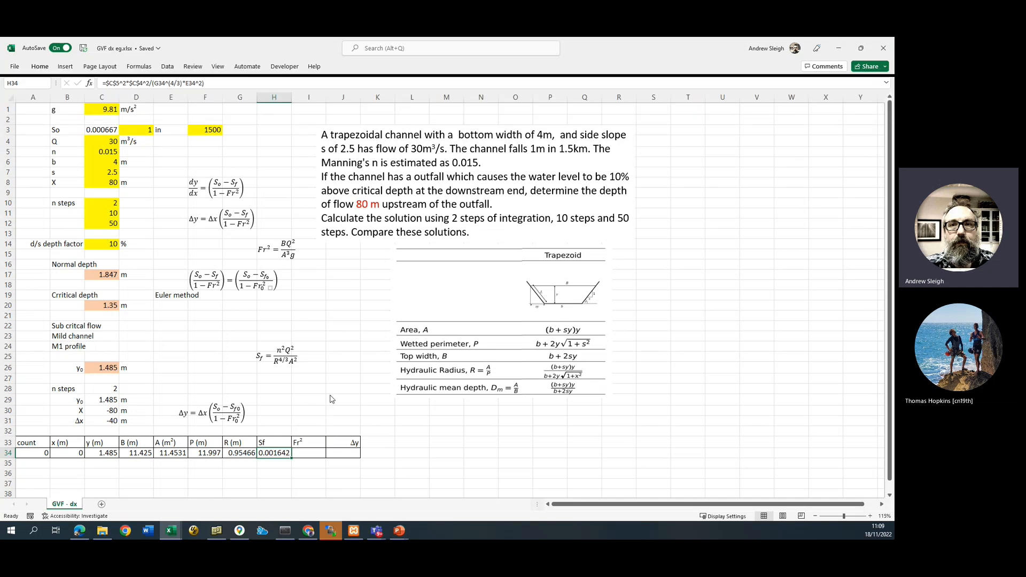
# Move the Fr² equation text box down beside the Sf equation, around I24:J25 above the table's Fr² column
pyautogui.click(318, 454)
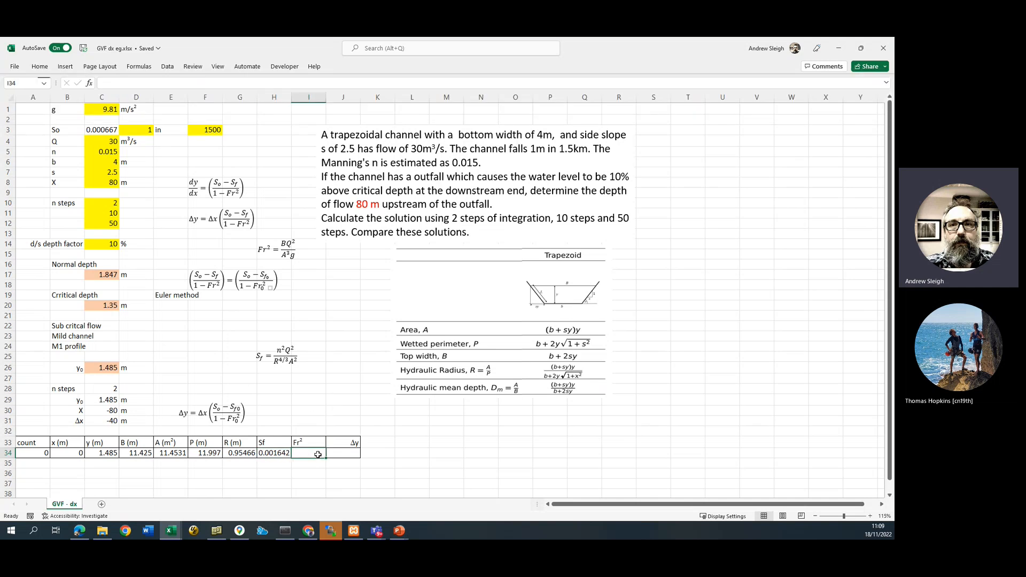
pyautogui.click(278, 240)
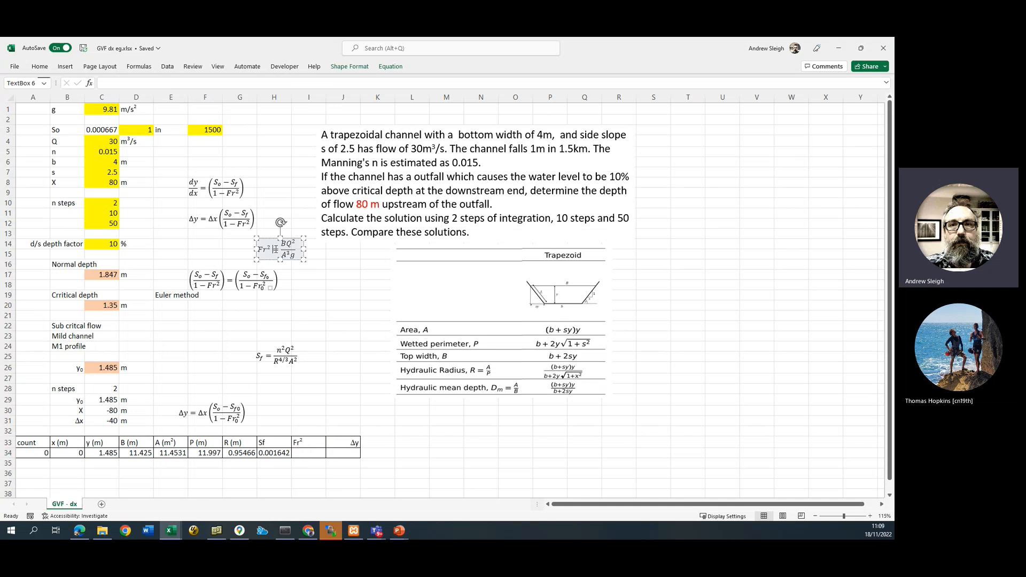
pyautogui.moveTo(275, 238); pyautogui.dragTo(334, 343)
# Enter the squared Froude number formula in I34 as =D34*$C$4^2/E34^3/$C$1
pyautogui.click(317, 450)
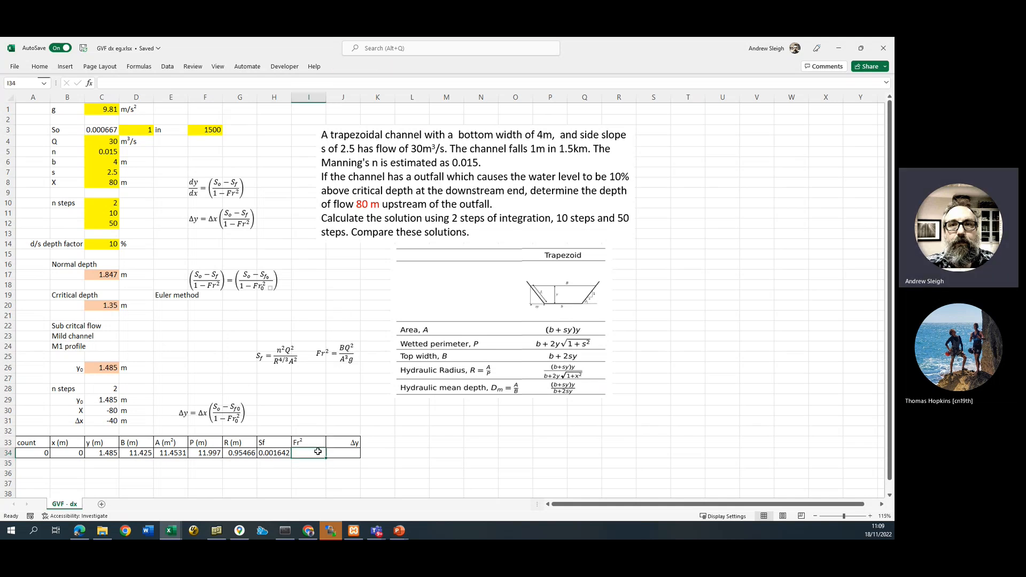
pyautogui.write('=')
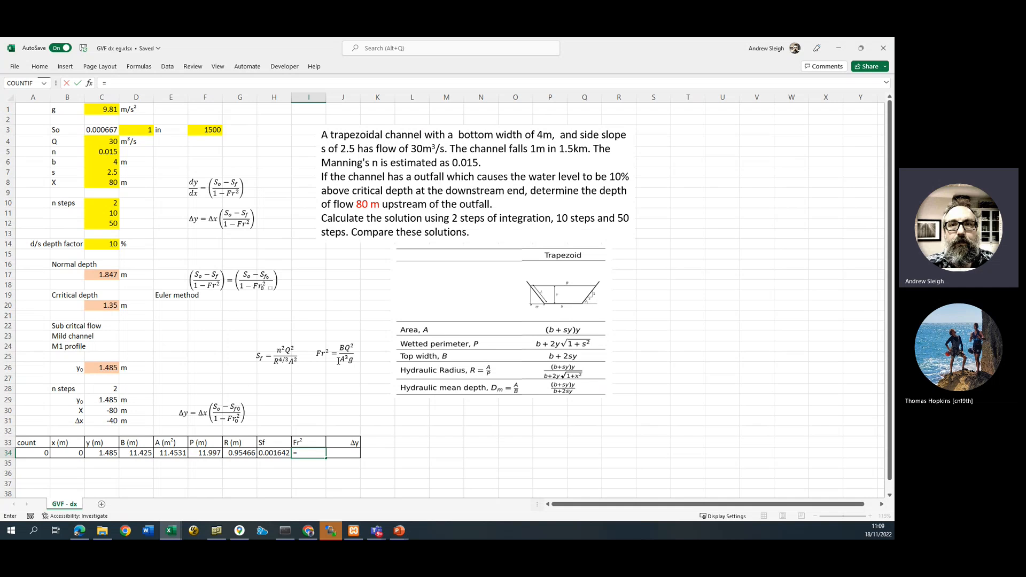
pyautogui.click(138, 451)
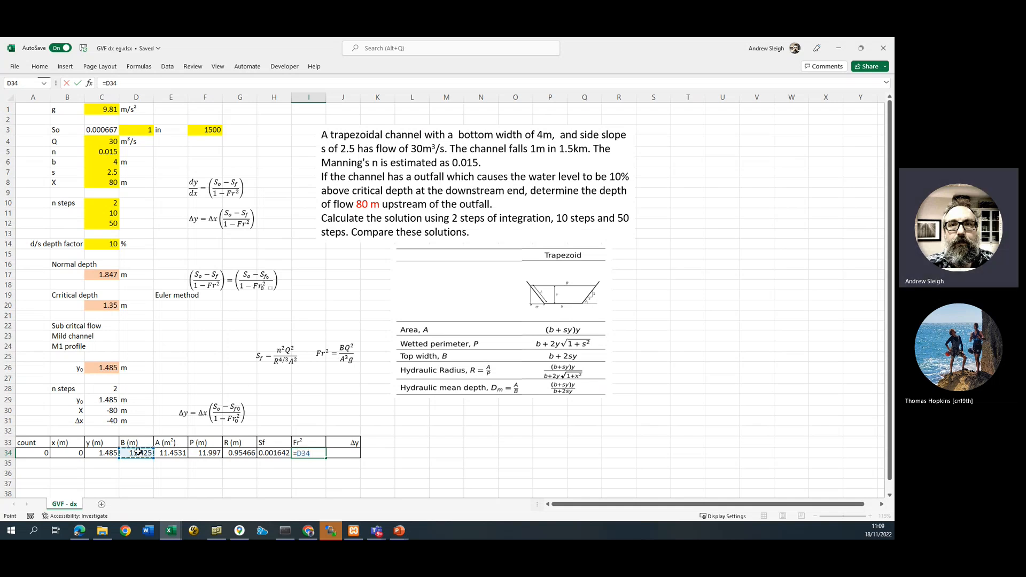
pyautogui.write('*')
pyautogui.click(109, 142)
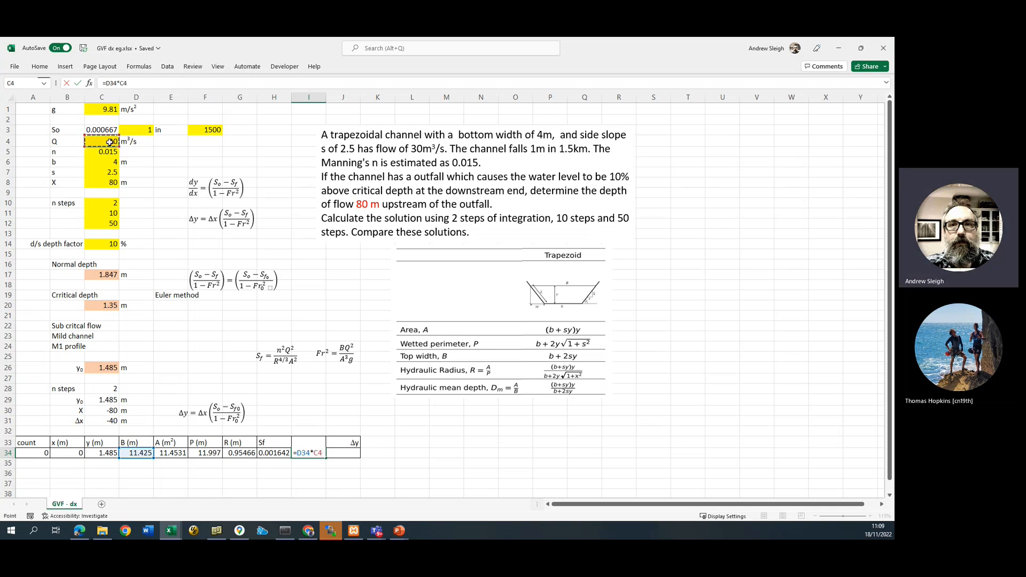
pyautogui.press('F4')
pyautogui.write('^2/')
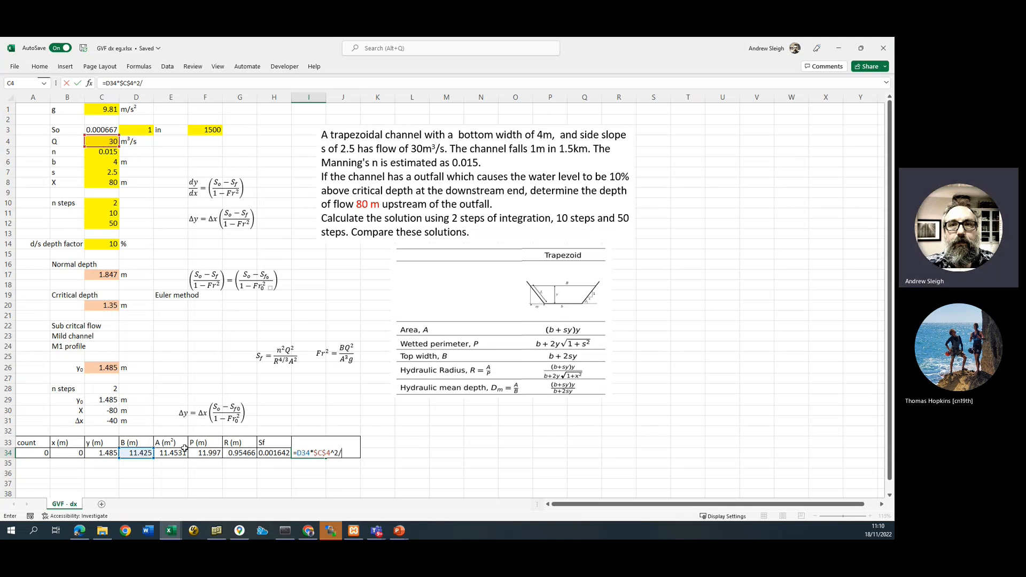
pyautogui.click(182, 453)
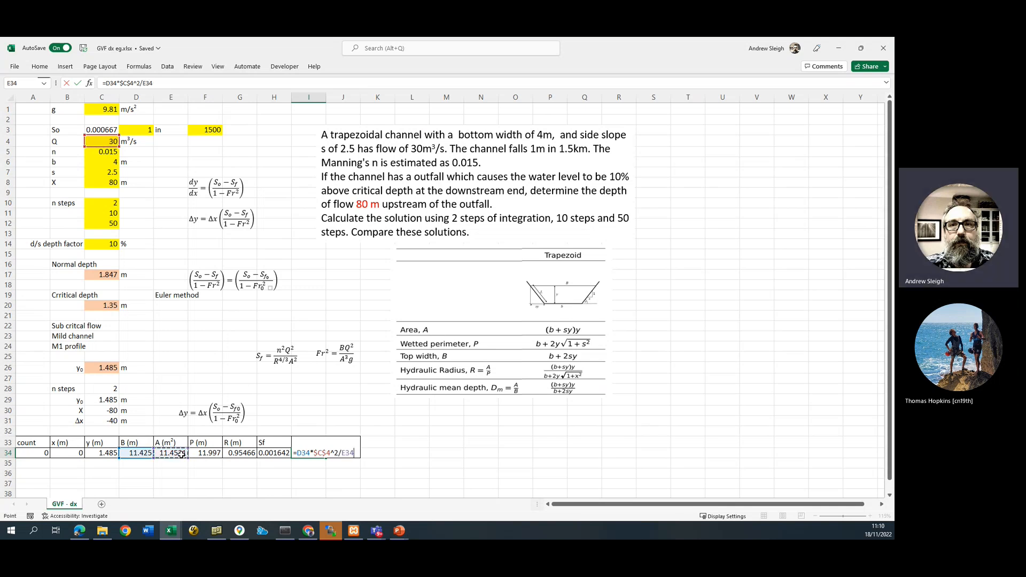
pyautogui.write('^3/')
pyautogui.click(109, 110)
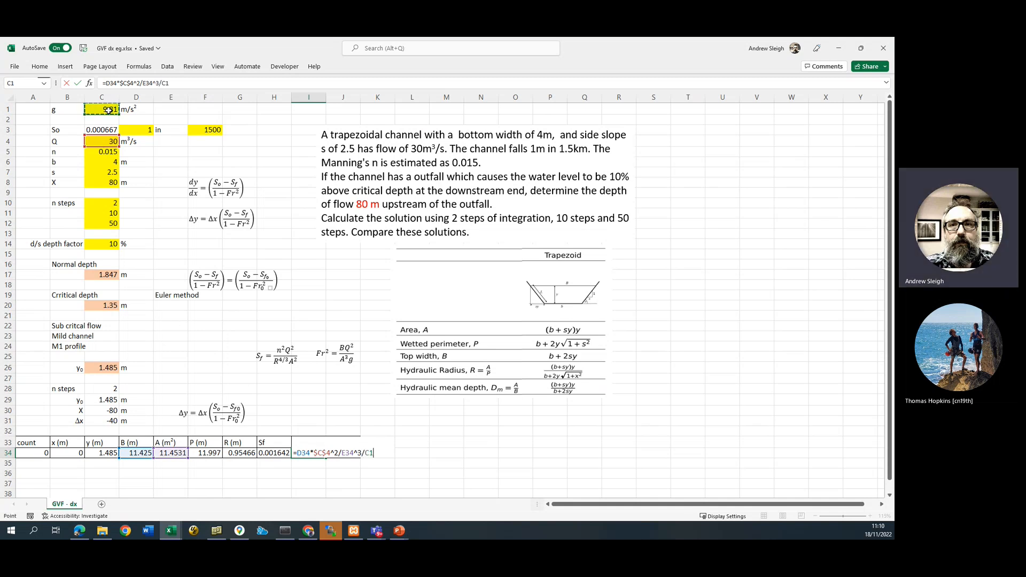
pyautogui.press('F4')
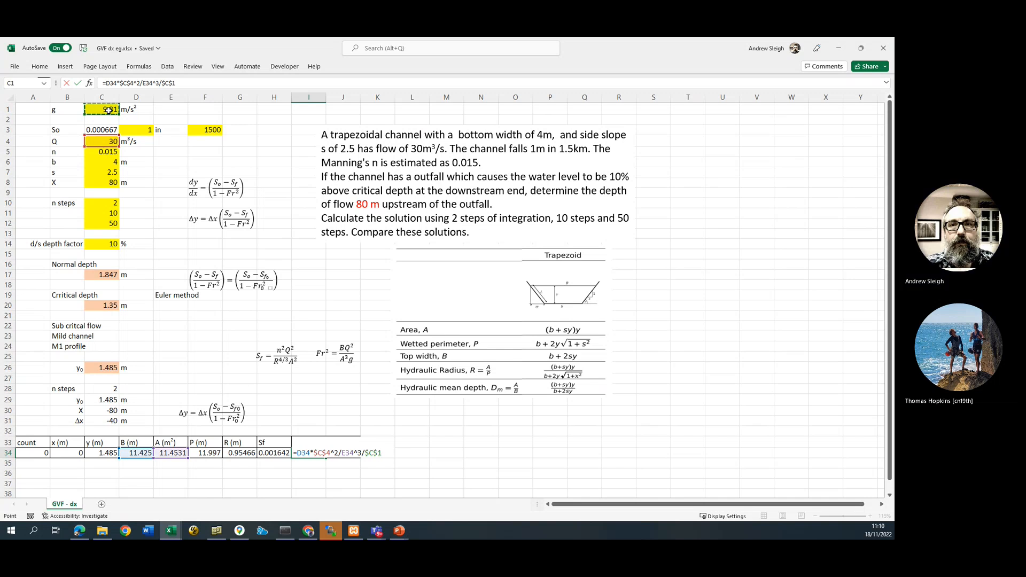
pyautogui.press('Return')
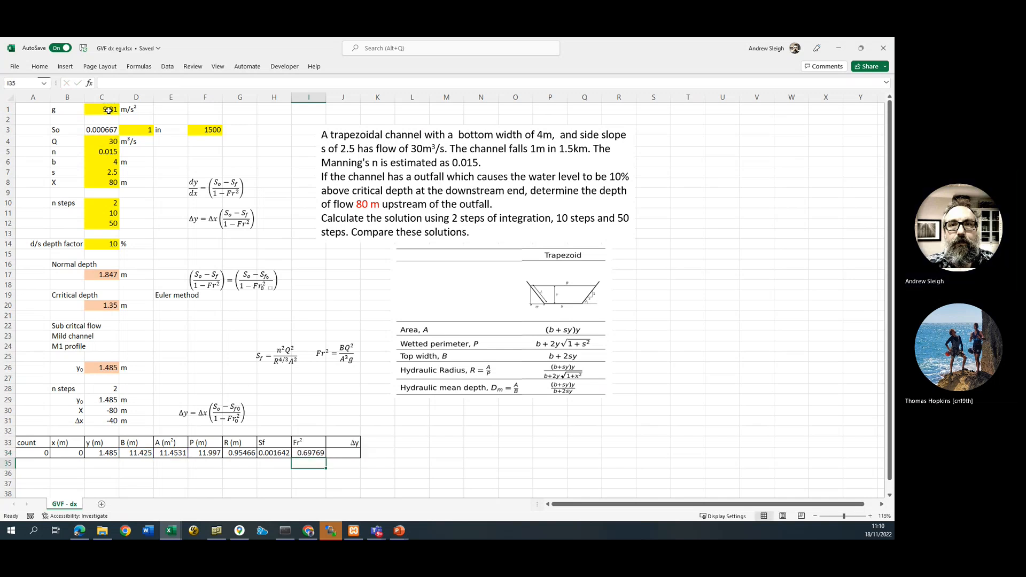
# Reduce the displayed precision of the Fr² value in I34 to three decimal places
pyautogui.click(318, 452)
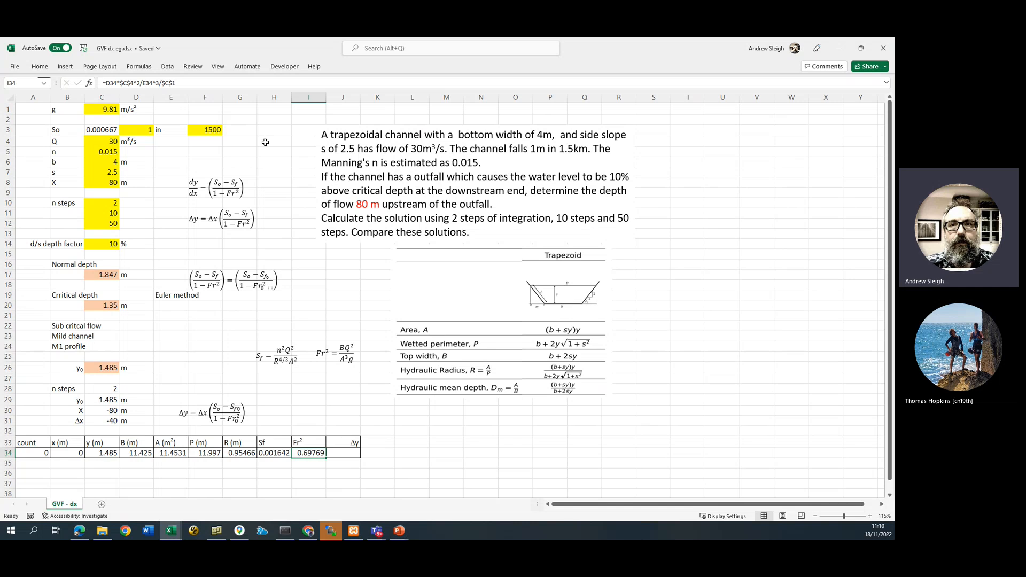
pyautogui.click(40, 67)
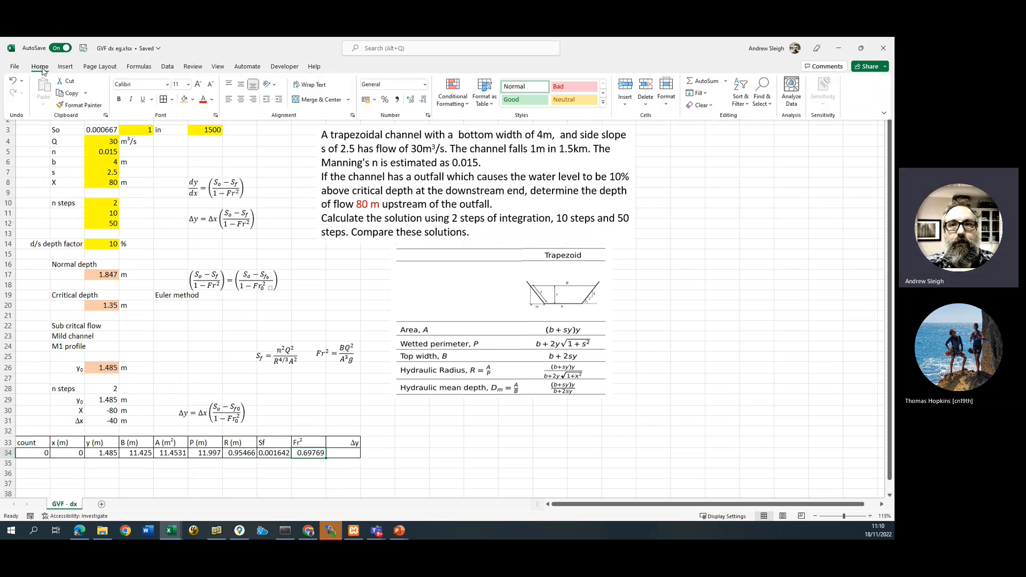
pyautogui.click(423, 101)
pyautogui.click(423, 101)
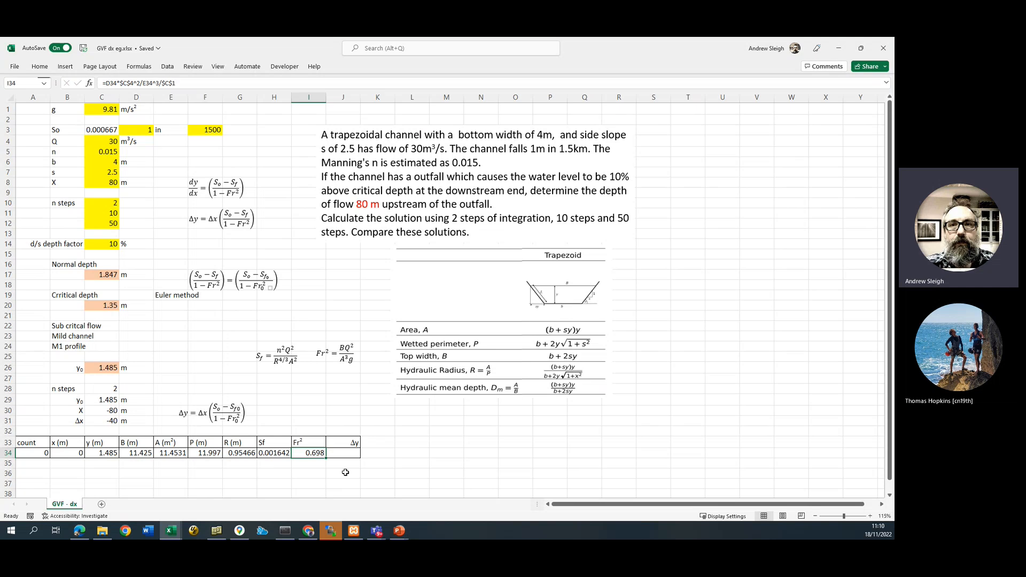
# Move the Δy equation with the Sf0 and Fr0² terms to around H30:J31, just above the Δy column
pyautogui.click(350, 454)
pyautogui.click(224, 399)
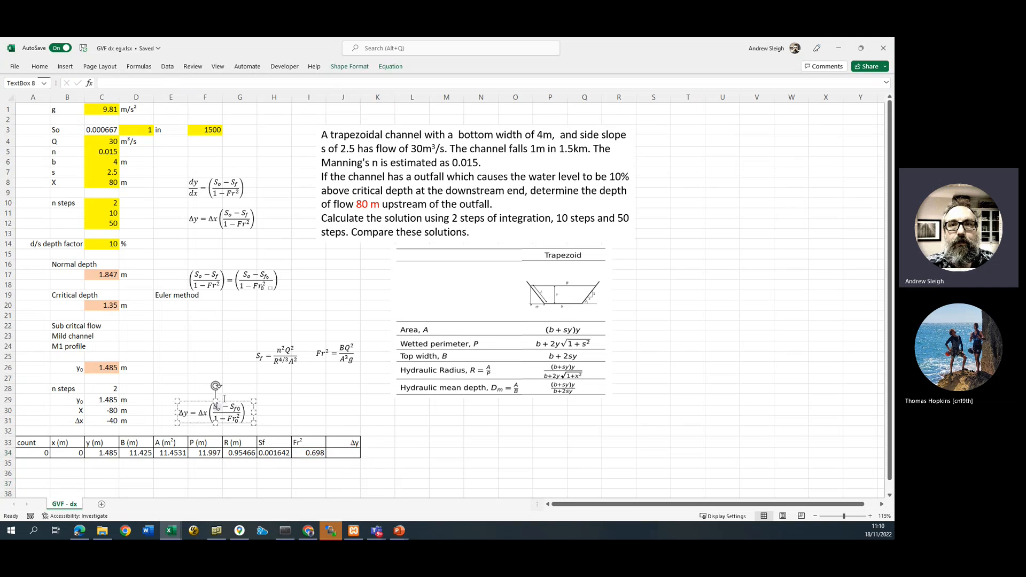
pyautogui.moveTo(225, 402); pyautogui.dragTo(331, 411)
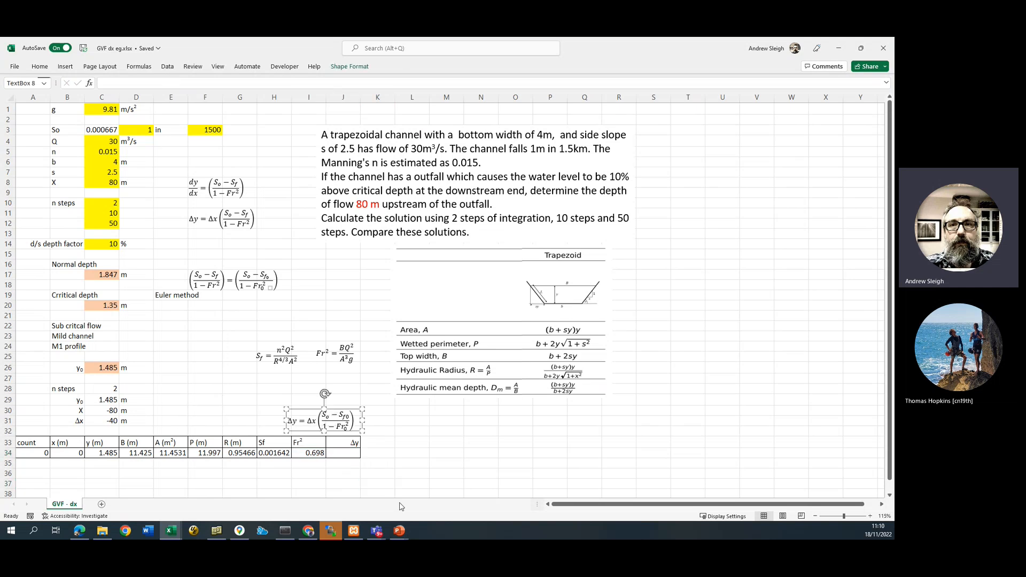
# Enter the depth change formula in J34 as =$C$31*($C$3-H34)/(1-I34)
pyautogui.click(358, 461)
pyautogui.click(352, 454)
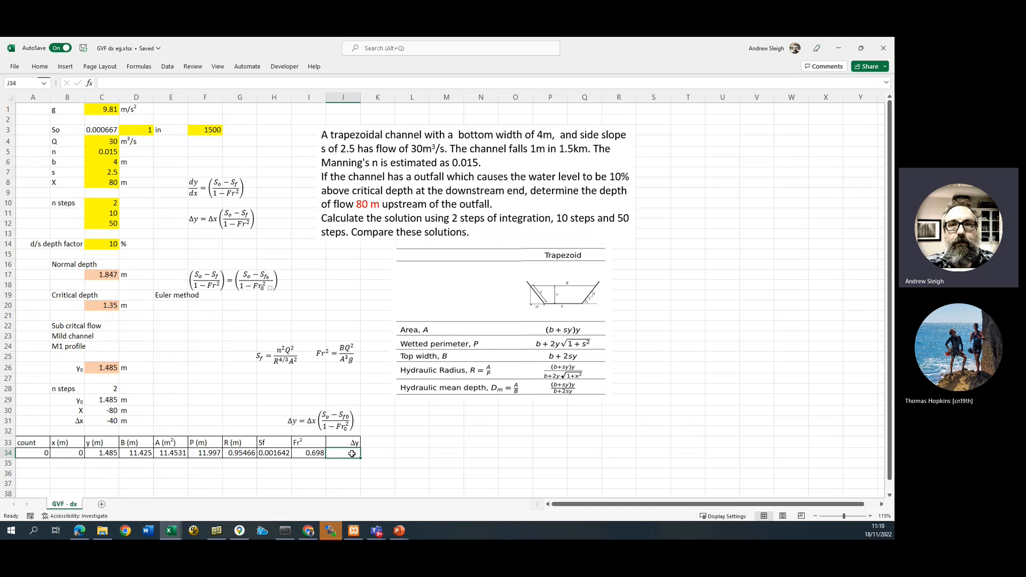
pyautogui.write('=')
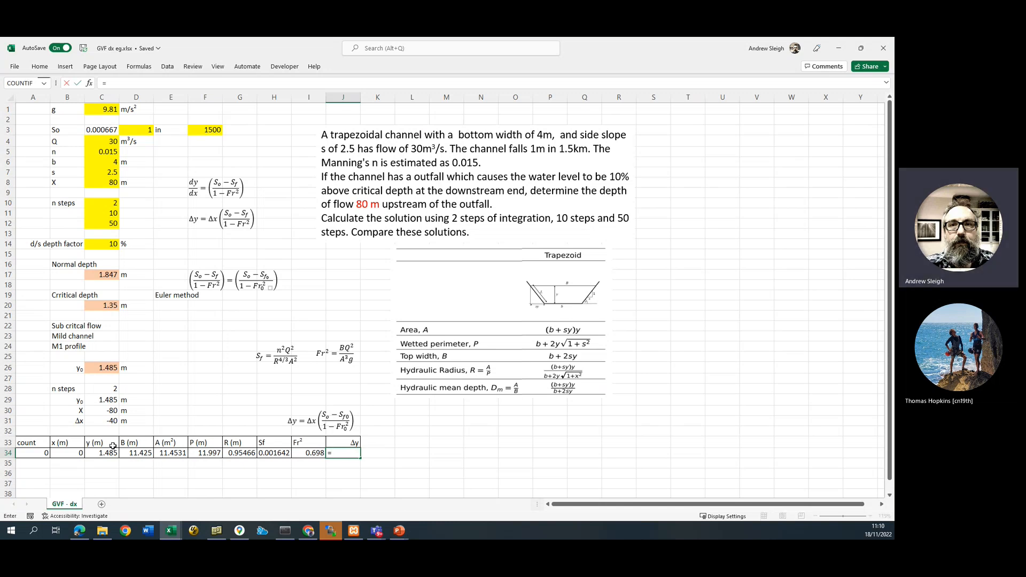
pyautogui.click(96, 420)
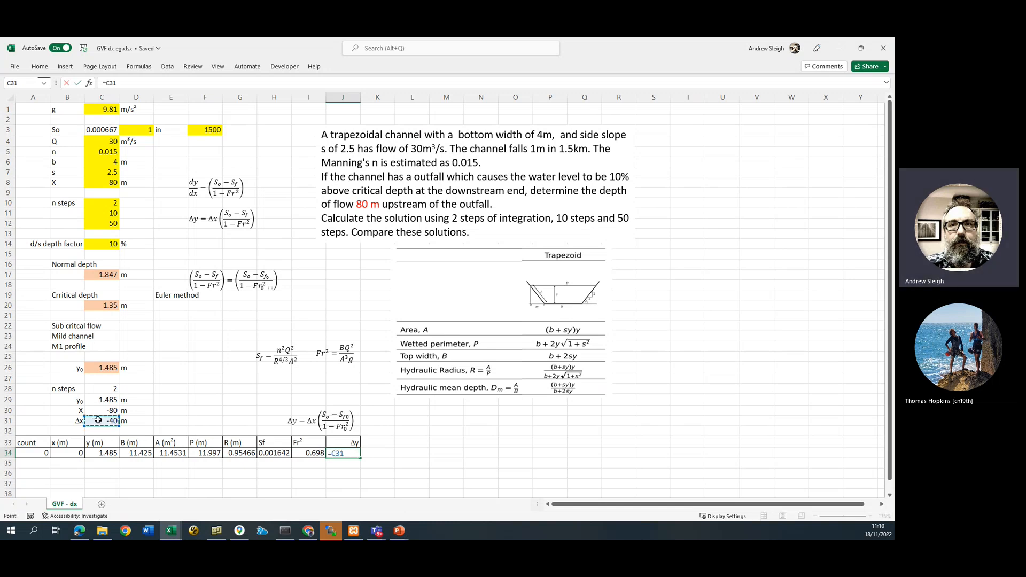
pyautogui.press('F4')
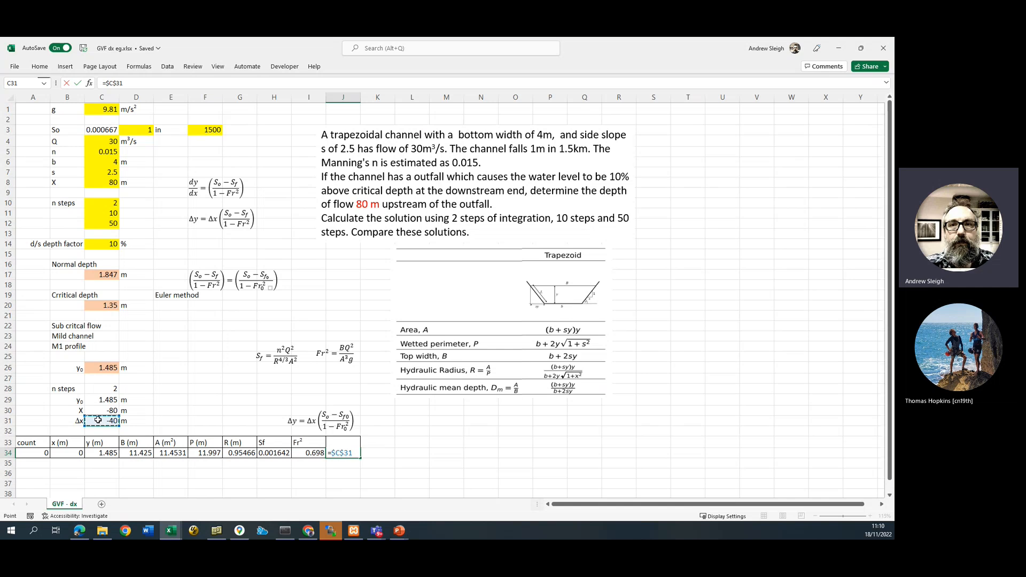
pyautogui.write('*')
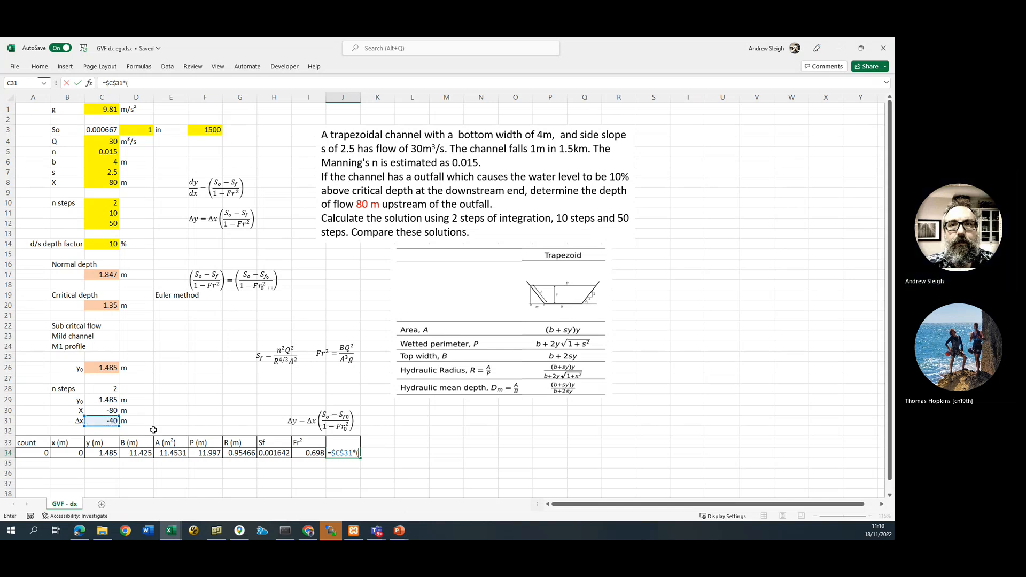
pyautogui.write('(')
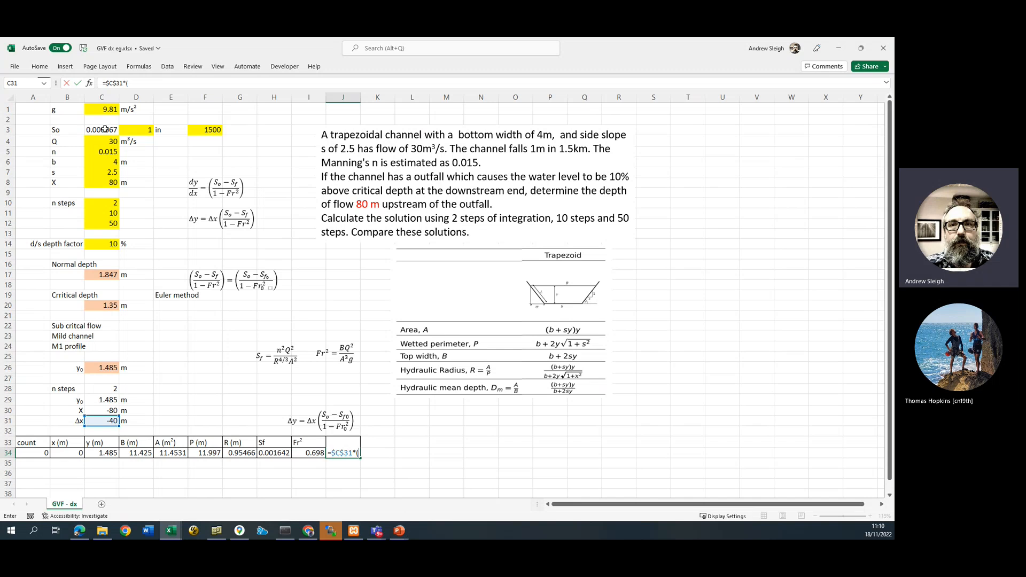
pyautogui.click(104, 129)
pyautogui.press('F4')
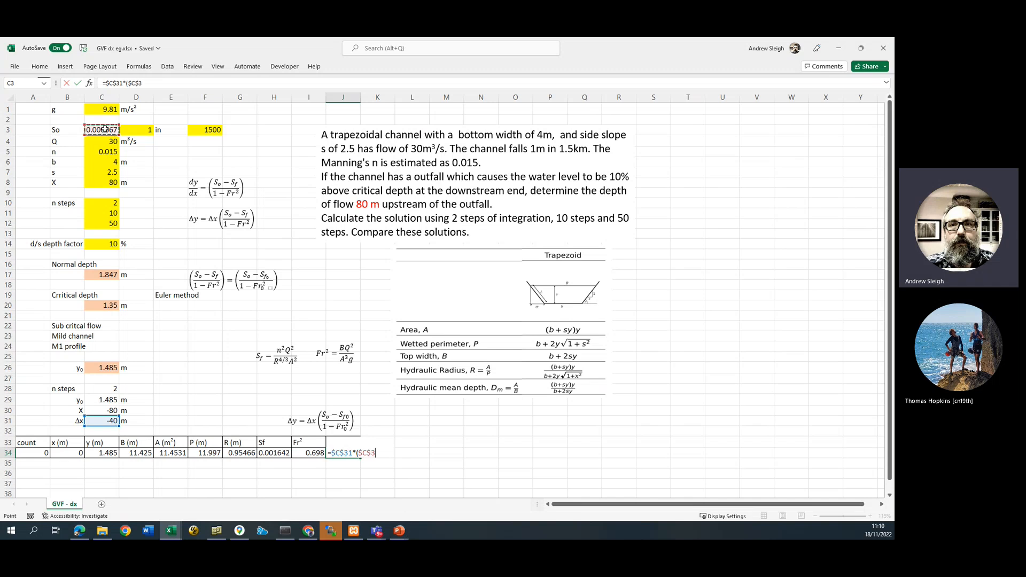
pyautogui.write('-')
pyautogui.click(278, 459)
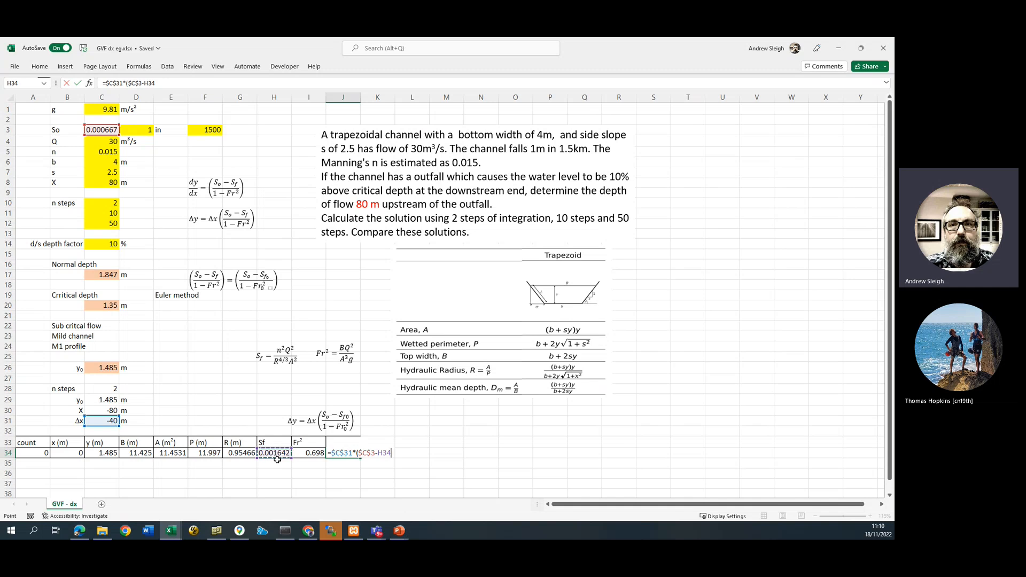
pyautogui.write(')/(1-')
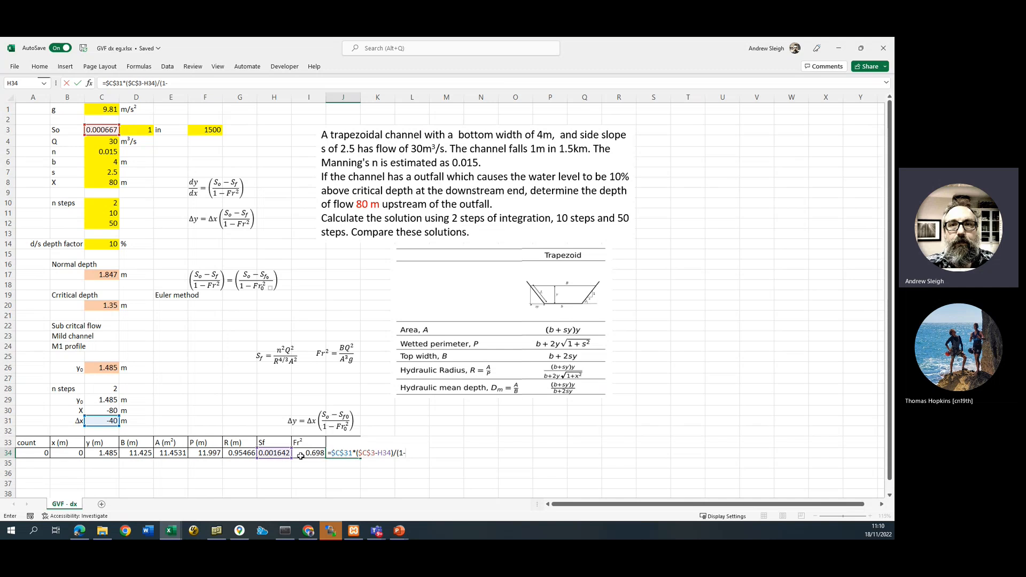
pyautogui.click(309, 453)
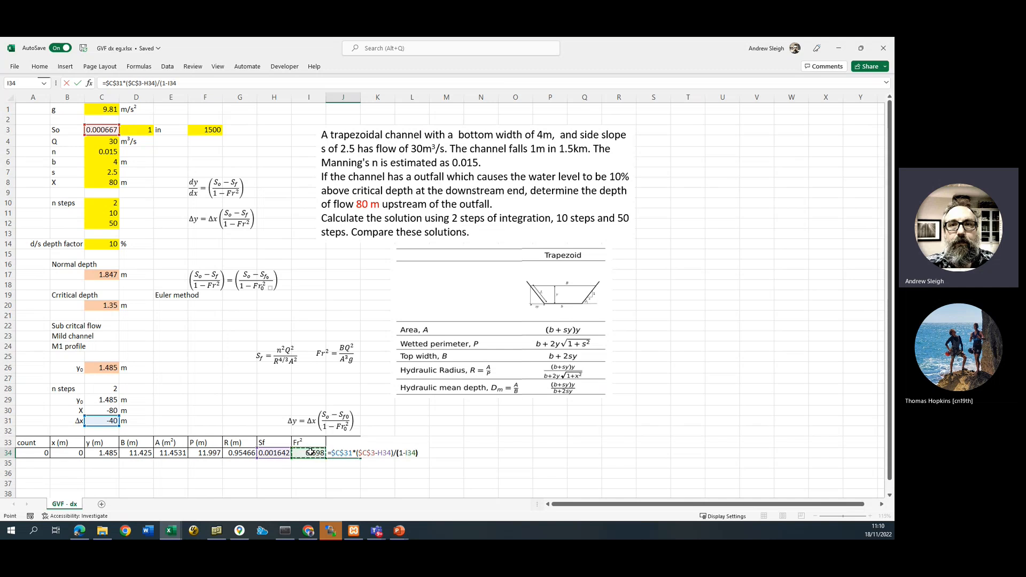
pyautogui.press('Return')
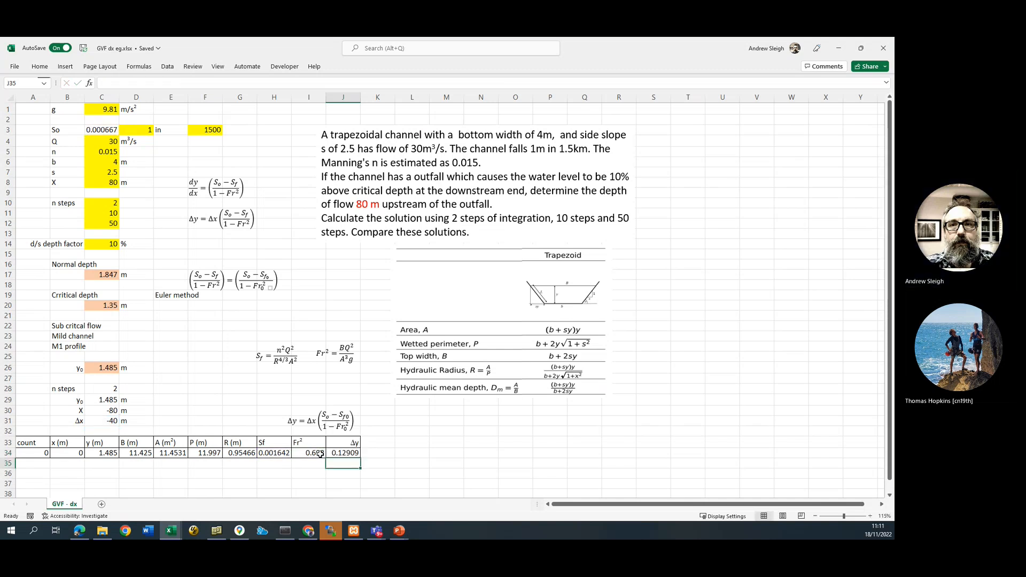
# Start the second table row by entering the count formula =A34+1 in A35
pyautogui.scroll(-1, 417, 457)
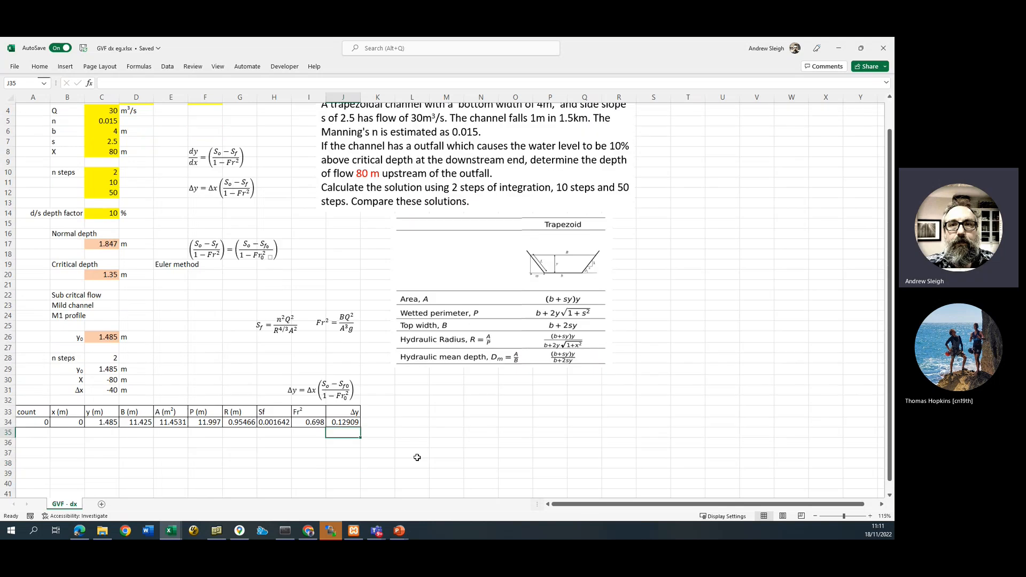
pyautogui.click(355, 422)
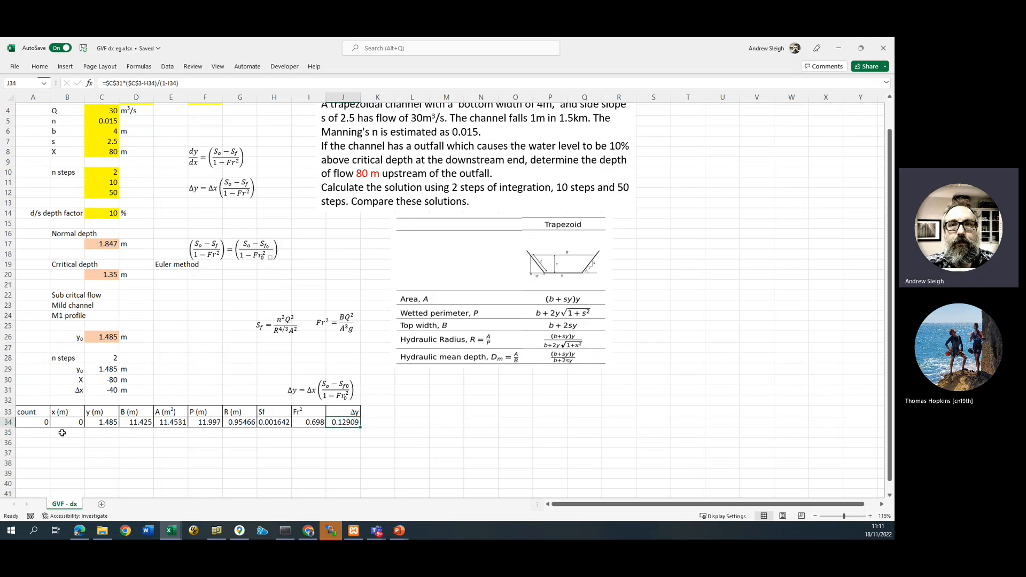
pyautogui.click(32, 432)
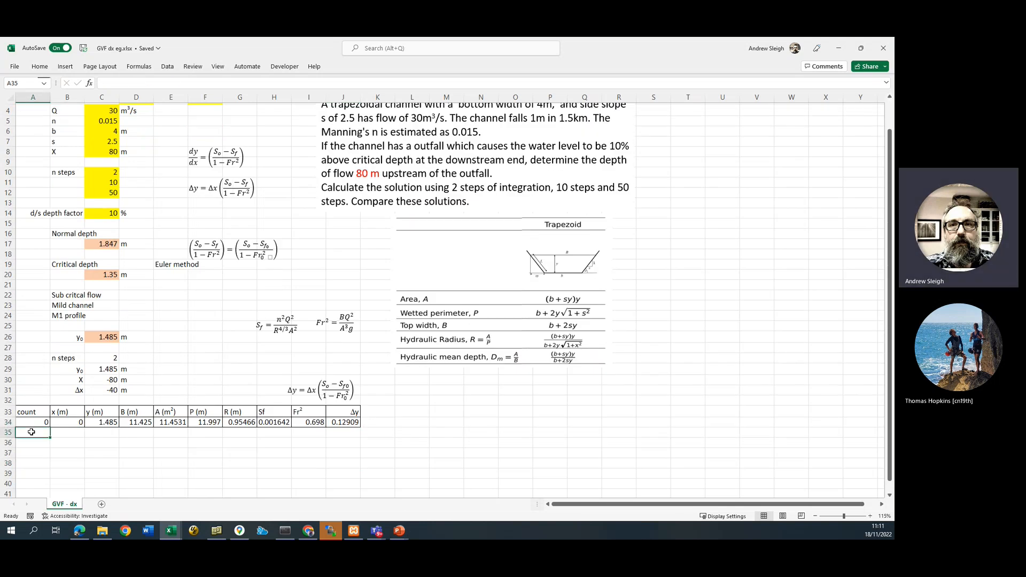
pyautogui.write('=')
pyautogui.click(37, 421)
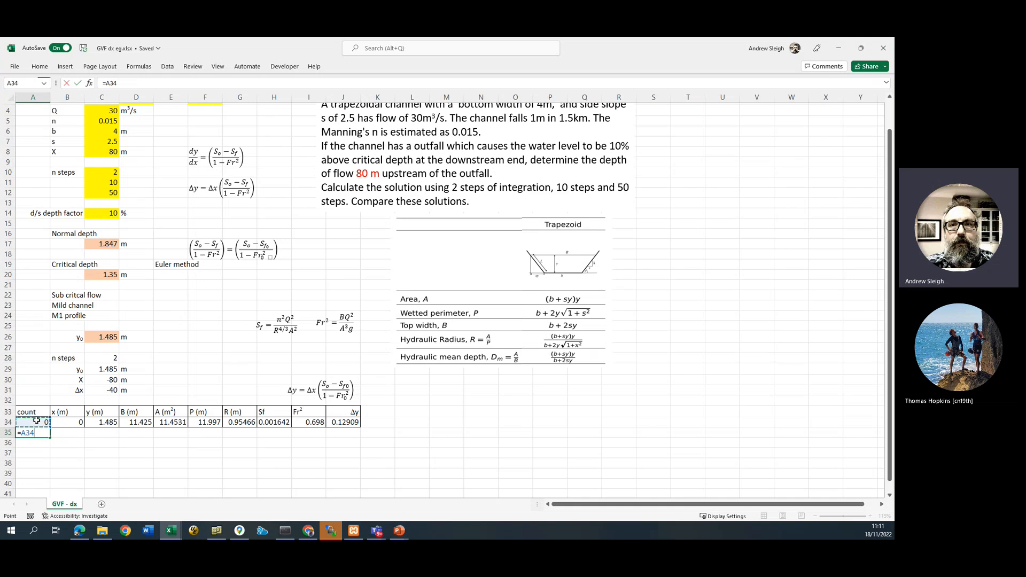
pyautogui.write('+1')
pyautogui.press('Return')
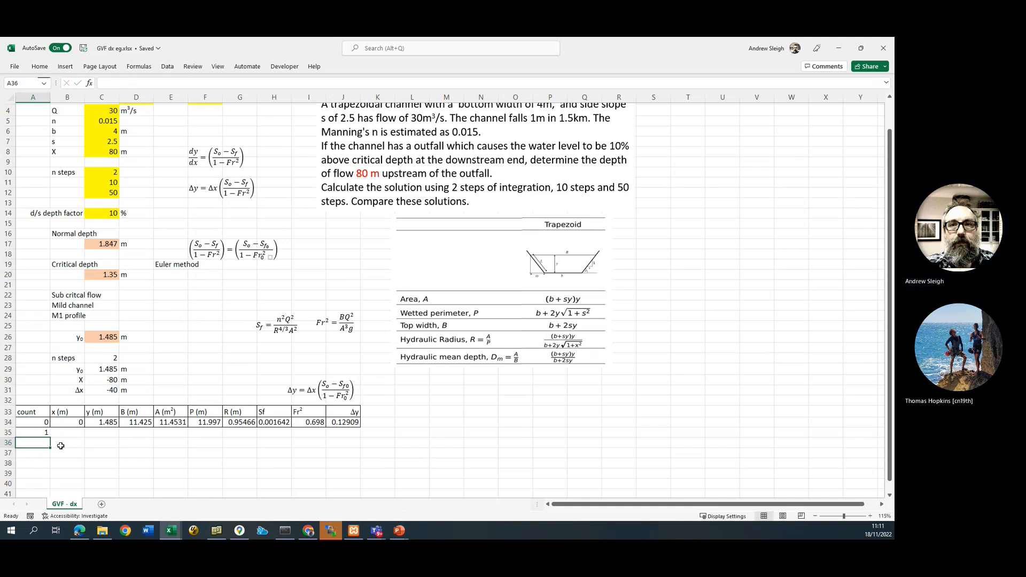
# Enter the position formula =B34+$C$31 in B35, adding the fixed Δx to the previous x
pyautogui.click(66, 430)
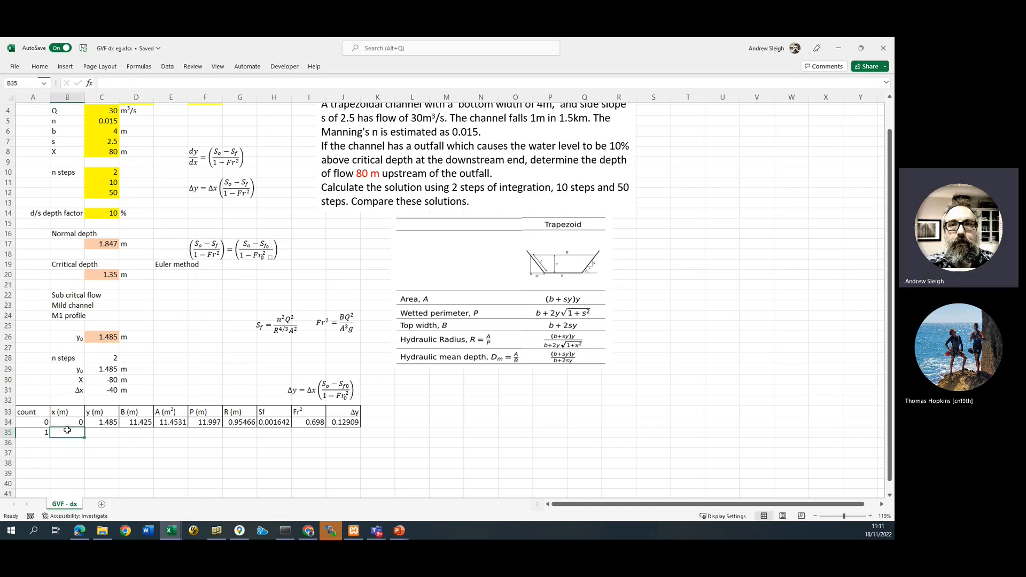
pyautogui.write('=')
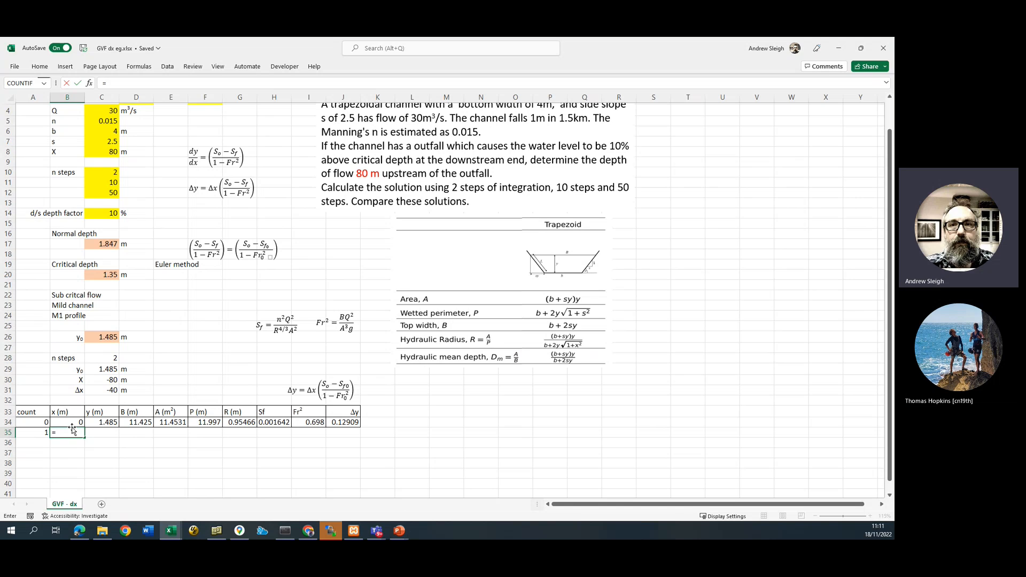
pyautogui.click(73, 423)
pyautogui.write('+')
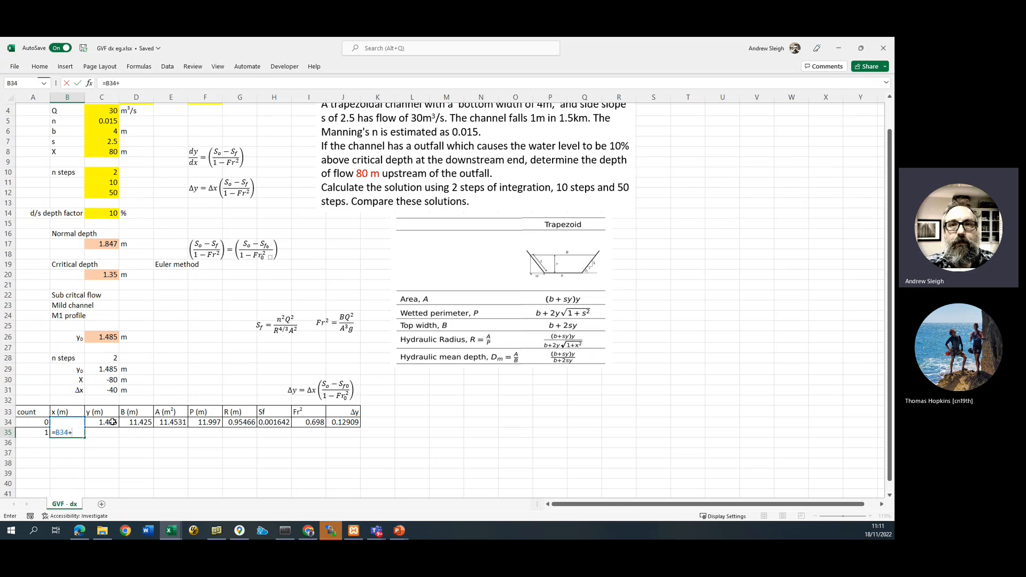
pyautogui.click(105, 390)
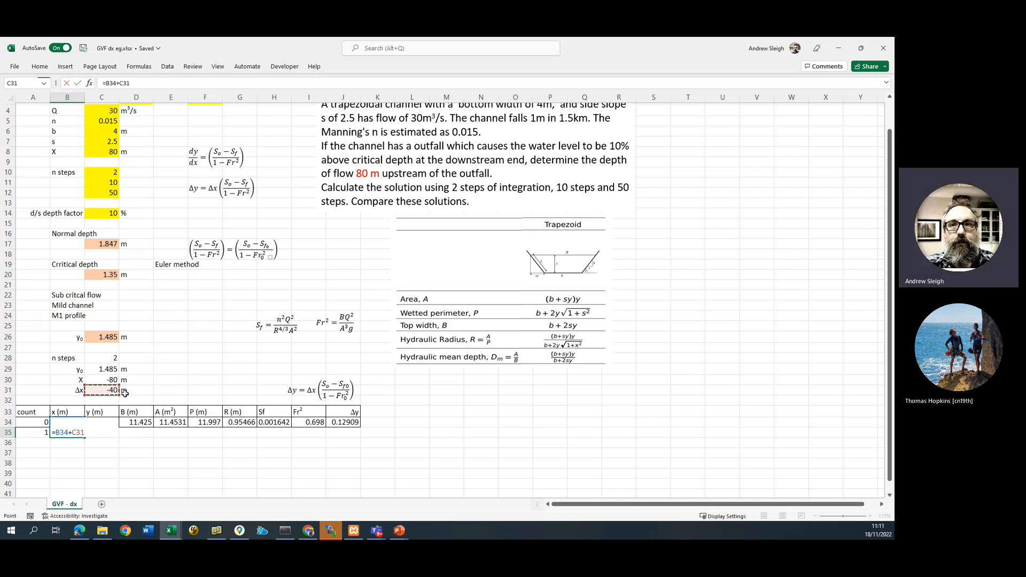
pyautogui.press('F4')
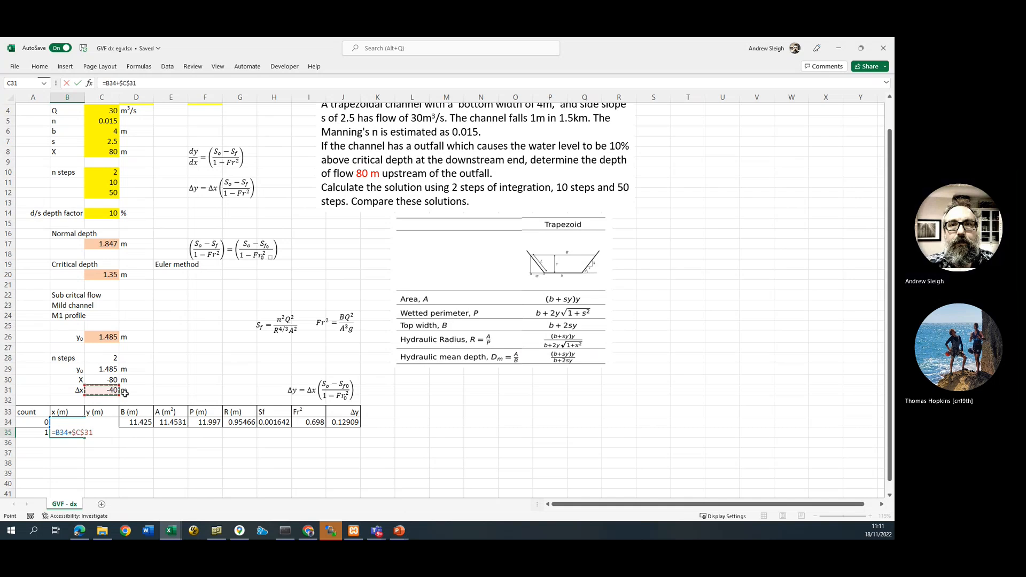
pyautogui.press('Return')
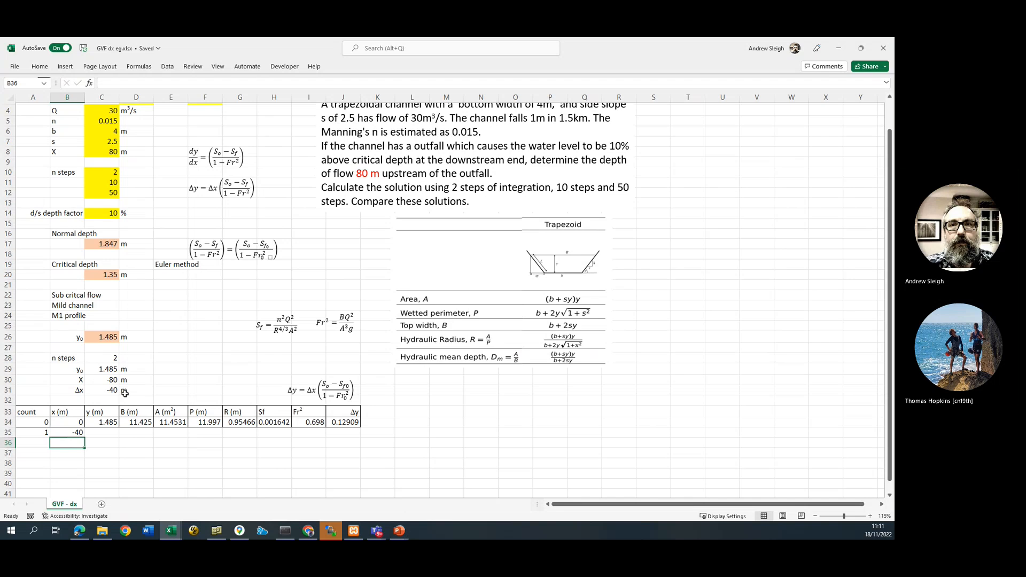
# Enter the depth formula =C34+J34 in C35, adding the first row's Δy to its depth
pyautogui.click(101, 433)
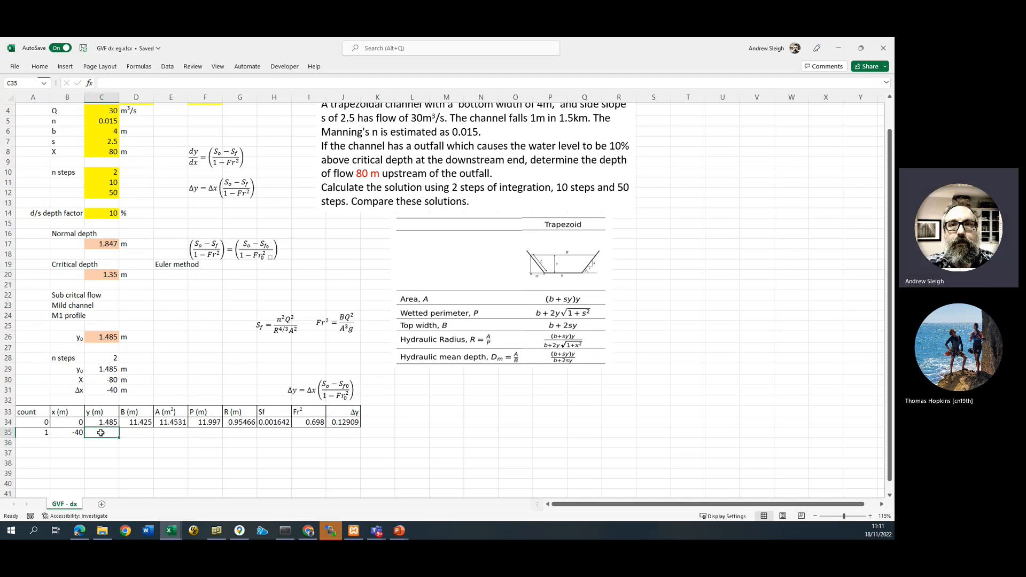
pyautogui.write('=')
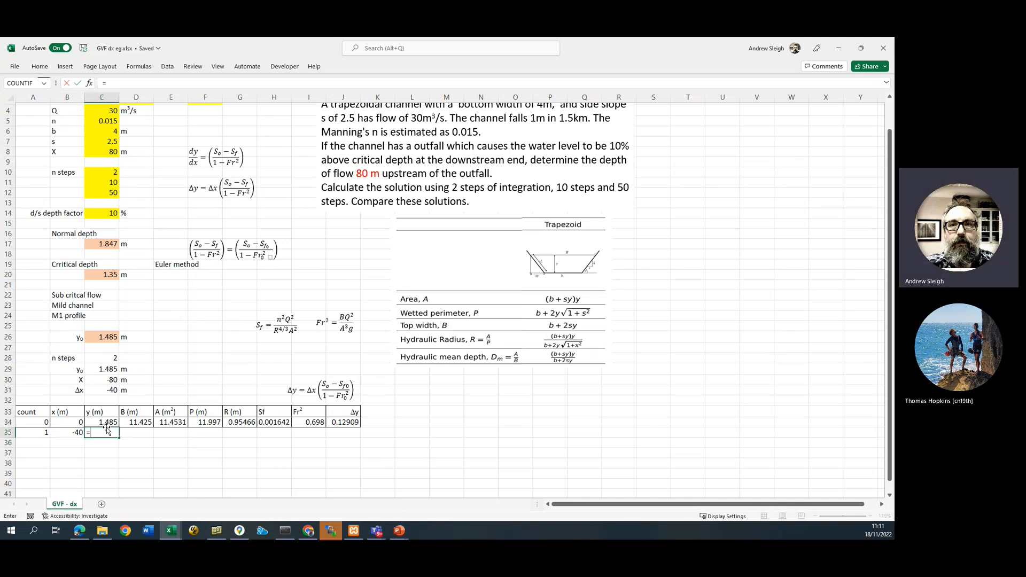
pyautogui.click(106, 422)
pyautogui.write('+')
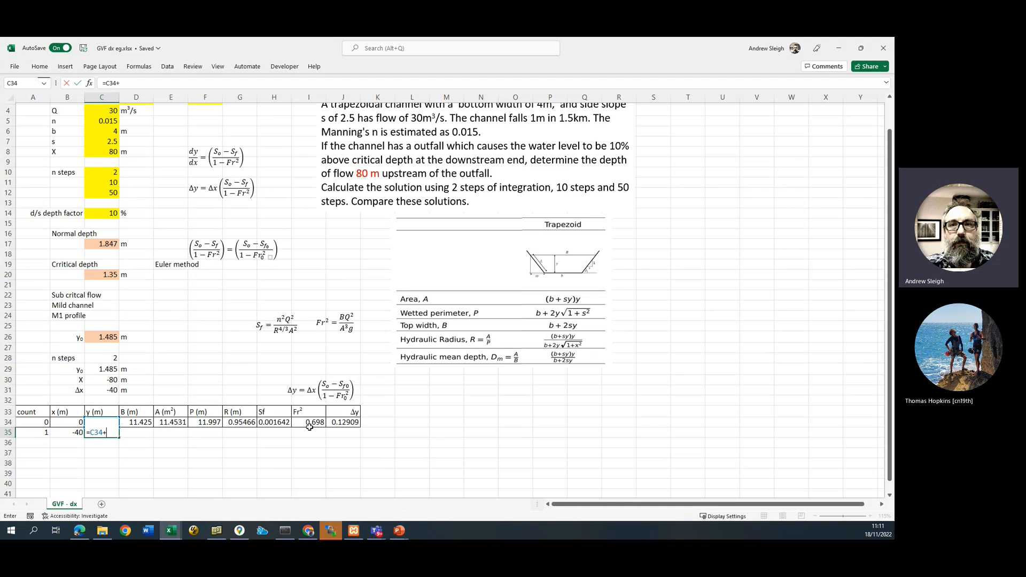
pyautogui.click(351, 423)
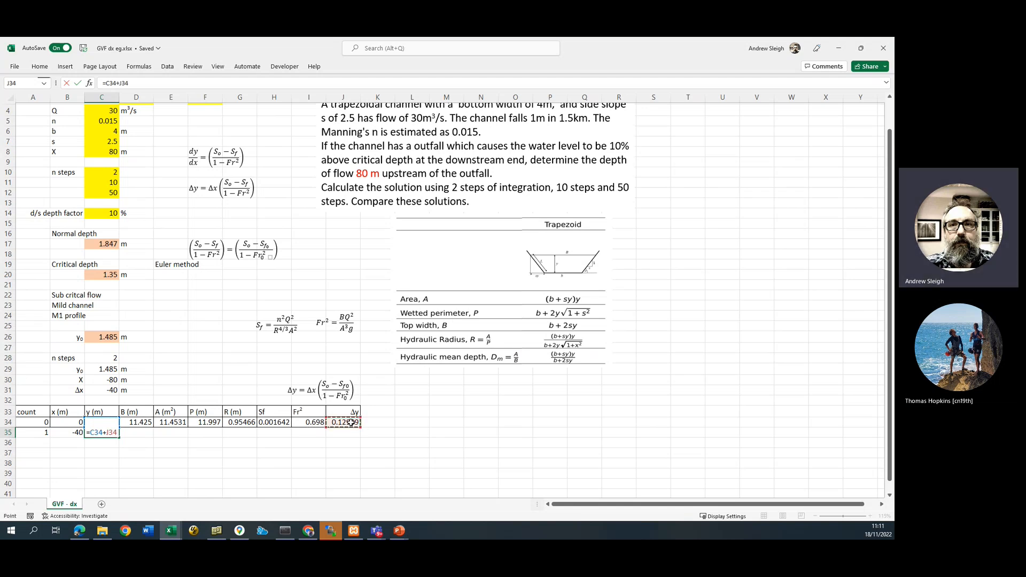
pyautogui.press('Return')
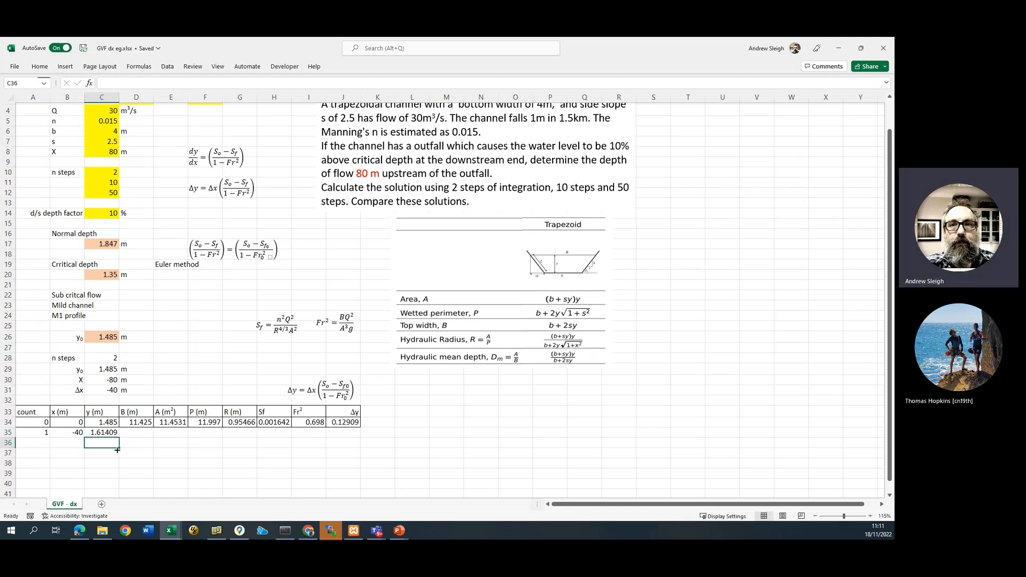
# Reduce the displayed precision of the depth in C35 to three decimal places
pyautogui.click(102, 433)
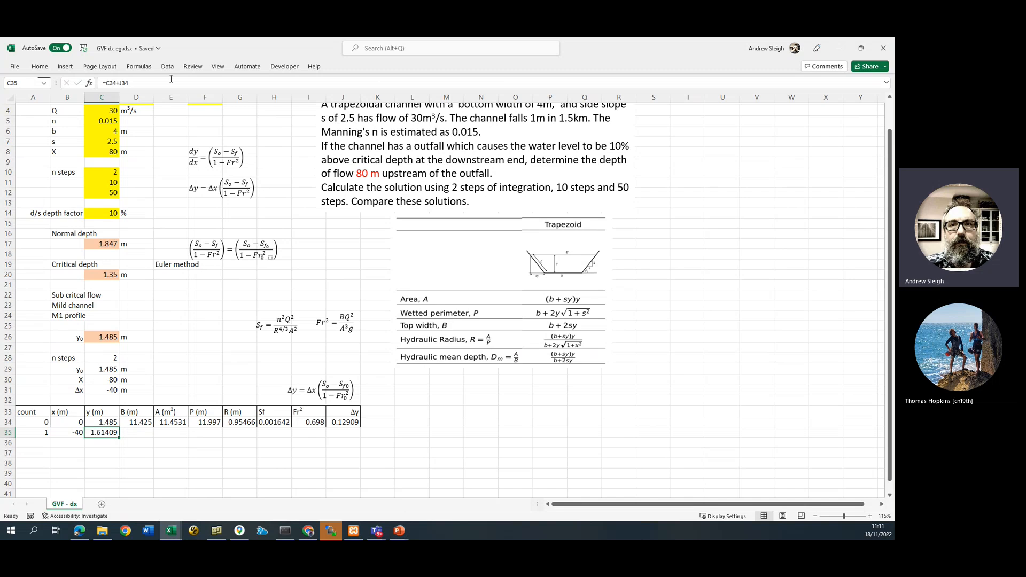
pyautogui.click(39, 67)
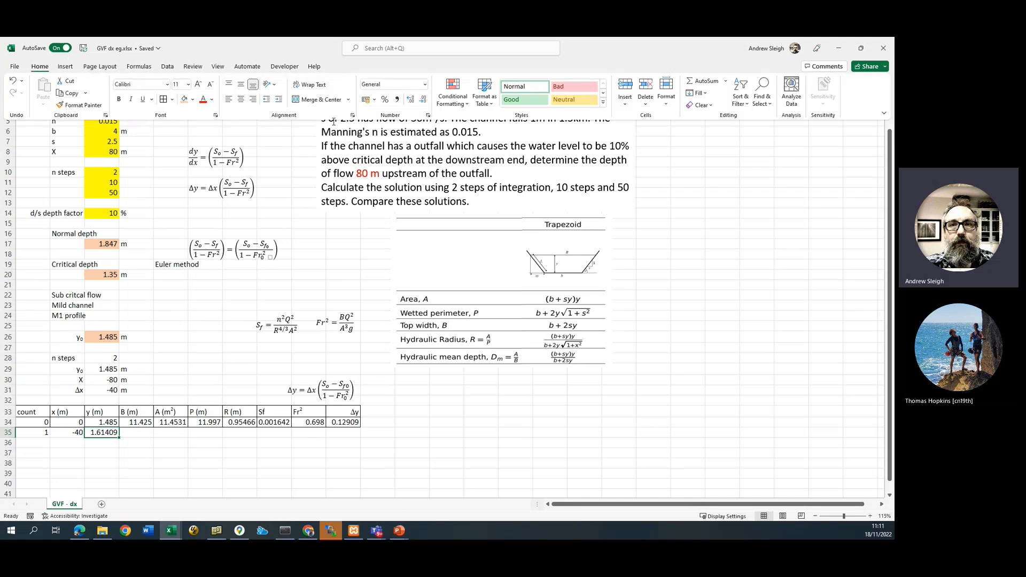
pyautogui.click(422, 101)
pyautogui.click(422, 100)
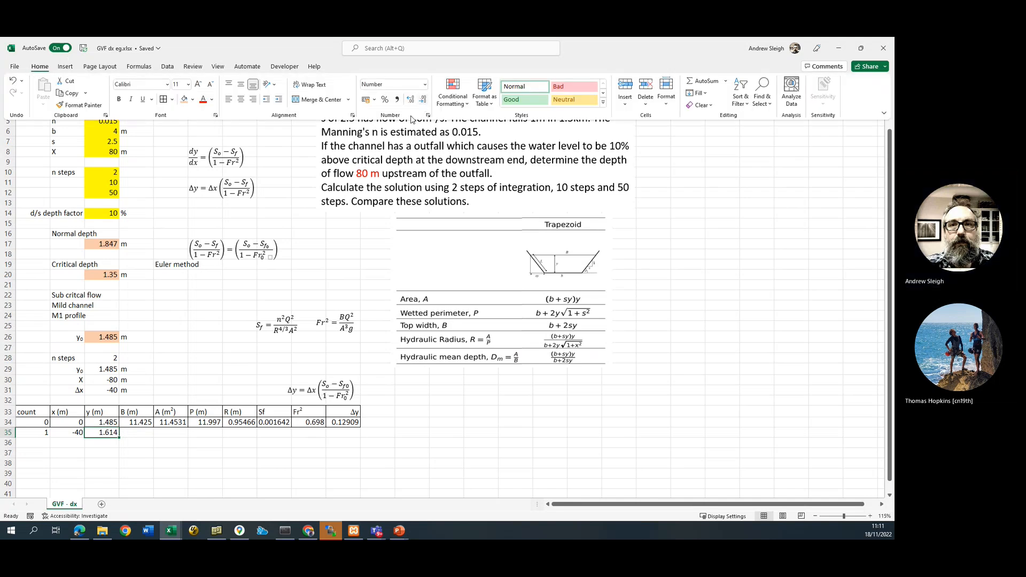
pyautogui.click(137, 452)
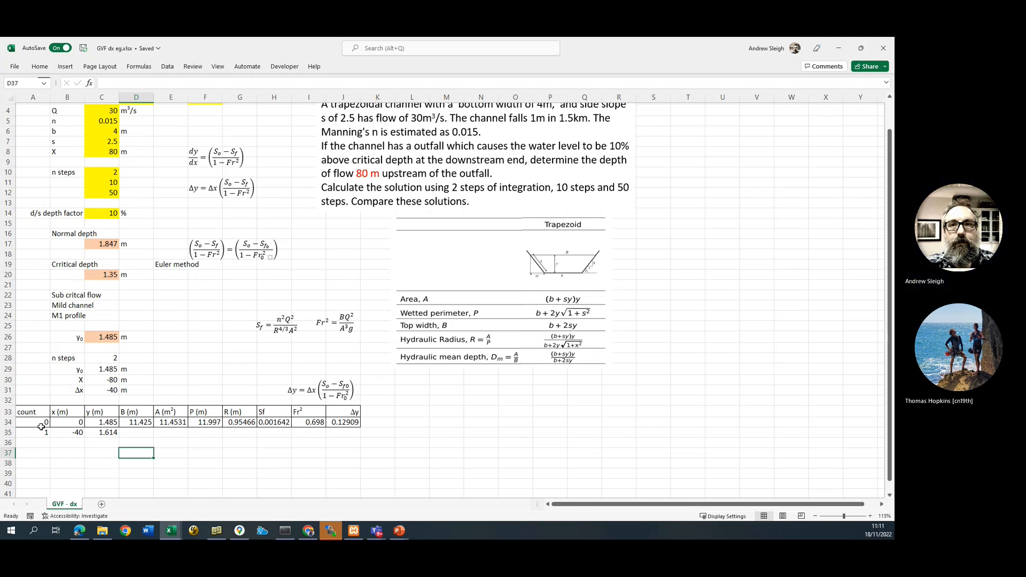
# Fill the formulas in D34:J34 down into row 35 and add cell borders to A35:C35
pyautogui.moveTo(130, 423); pyautogui.dragTo(360, 438)
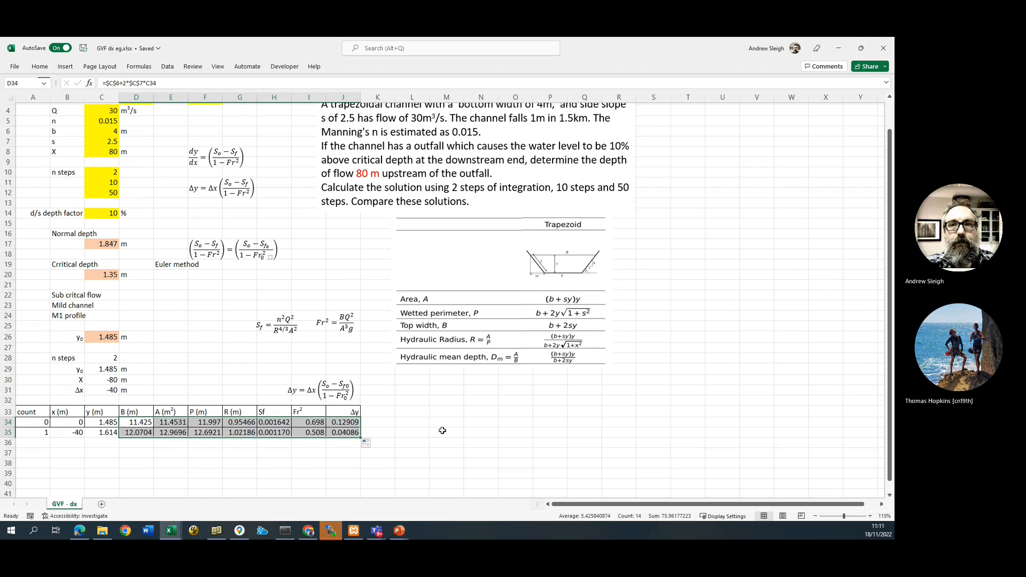
pyautogui.click(433, 445)
pyautogui.moveTo(27, 431); pyautogui.dragTo(107, 432)
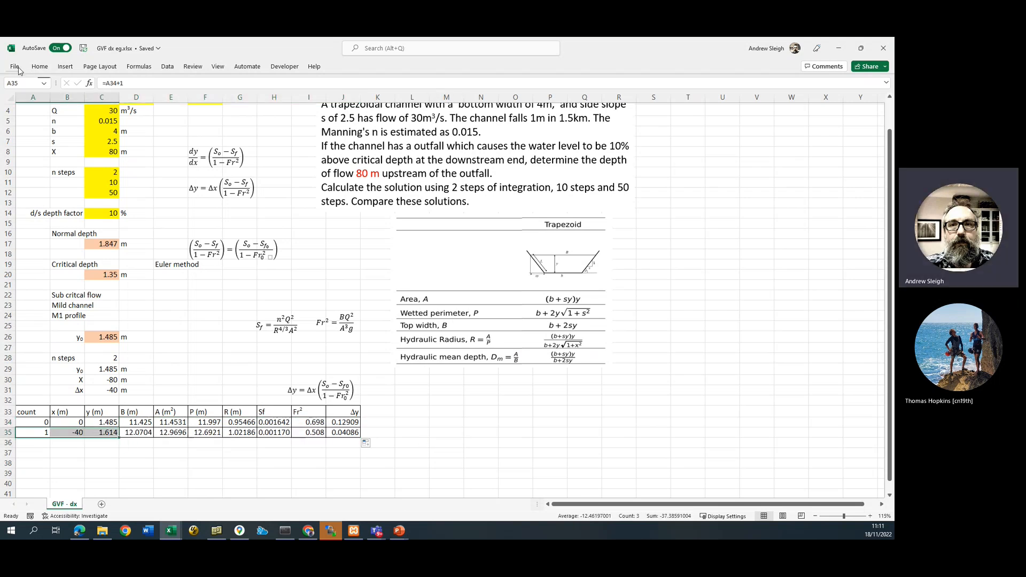
pyautogui.click(38, 67)
pyautogui.click(164, 100)
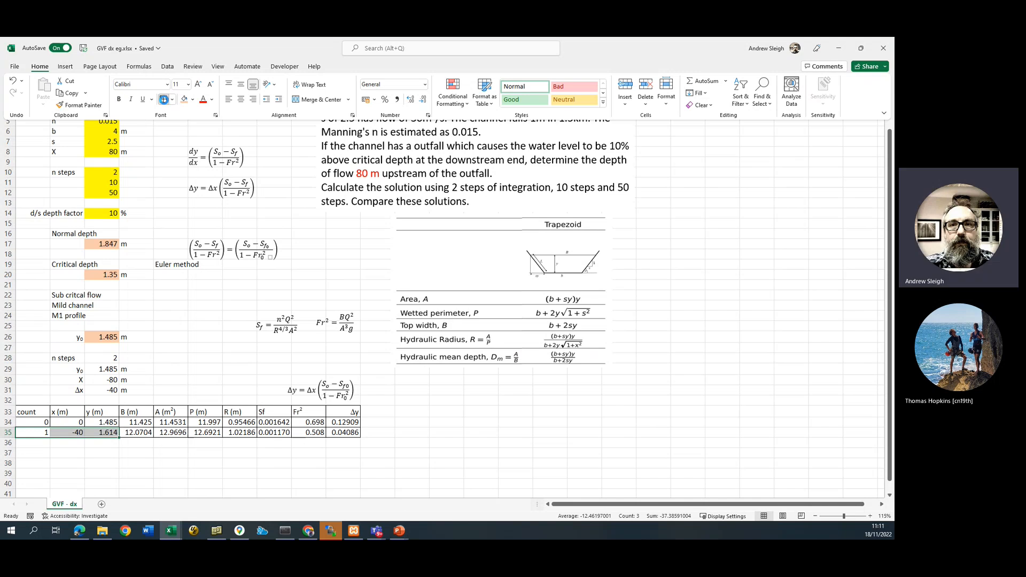
pyautogui.click(190, 364)
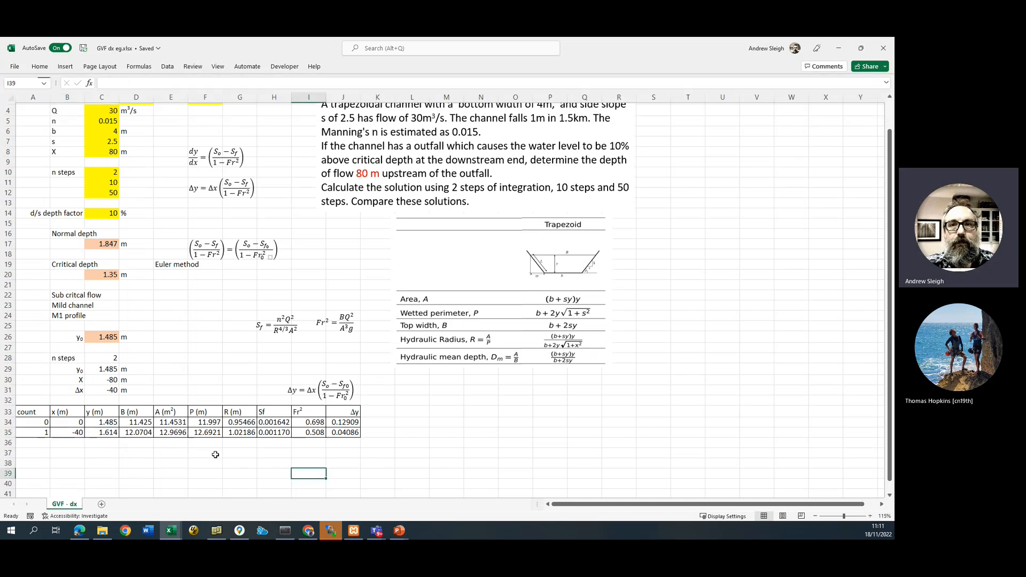
# Fill the count, x and y formulas in A35:C35 down into row 36 and check the copied formulas
pyautogui.click(32, 435)
pyautogui.moveTo(32, 435); pyautogui.dragTo(119, 448)
pyautogui.click(169, 473)
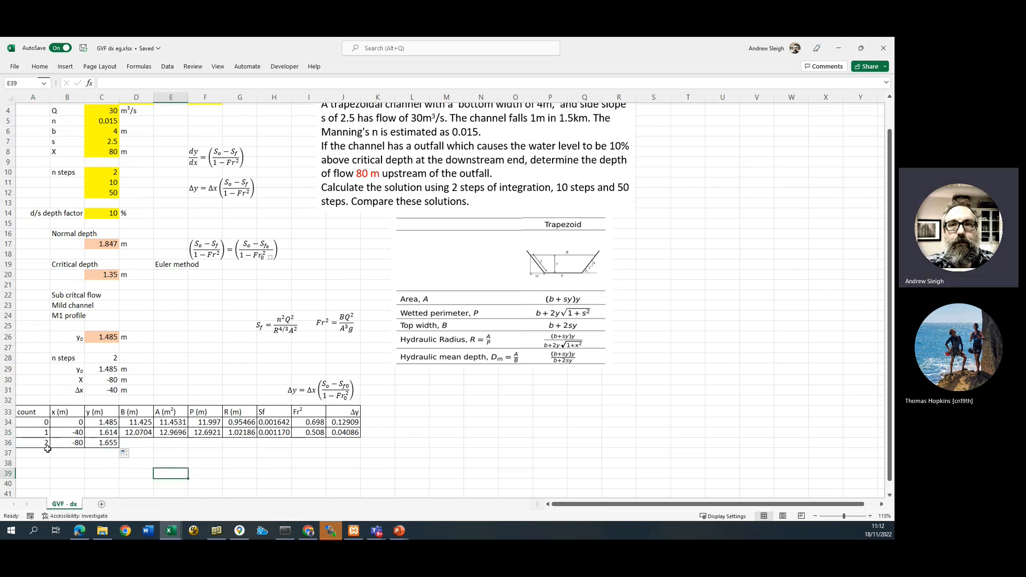
pyautogui.click(109, 444)
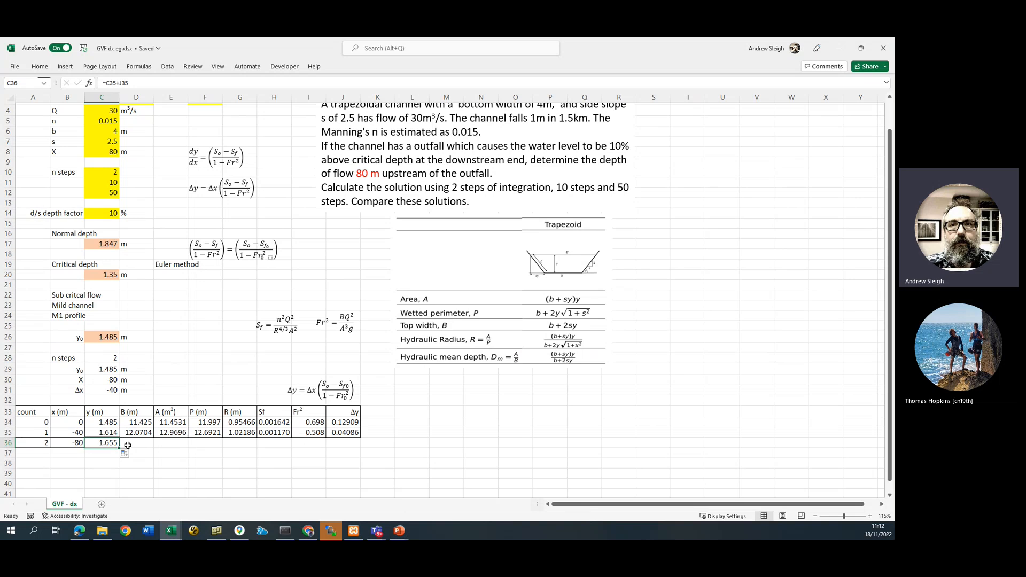
pyautogui.click(77, 446)
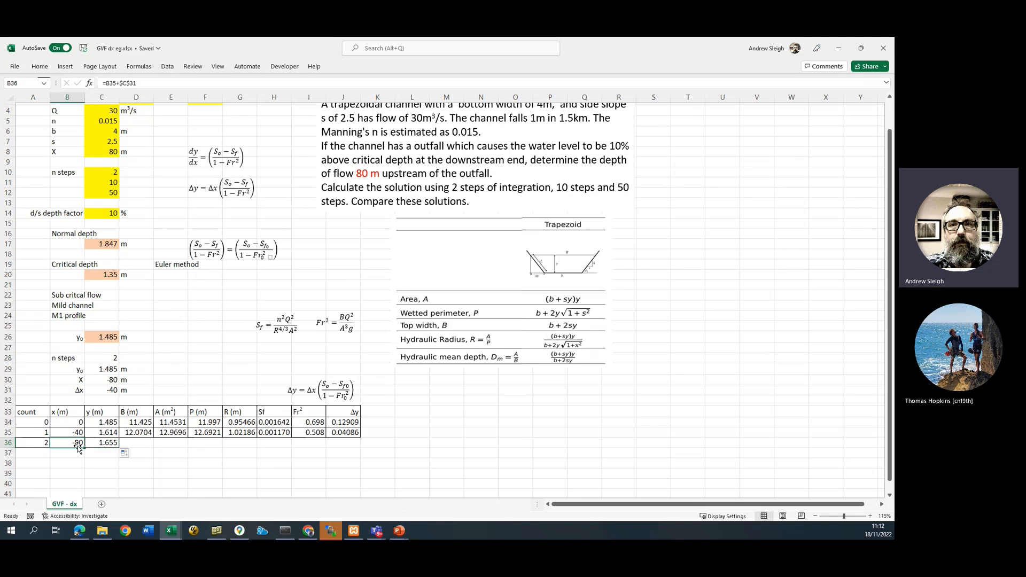
# Shade the final depth cell C36 light orange to mark it as a result
pyautogui.click(107, 445)
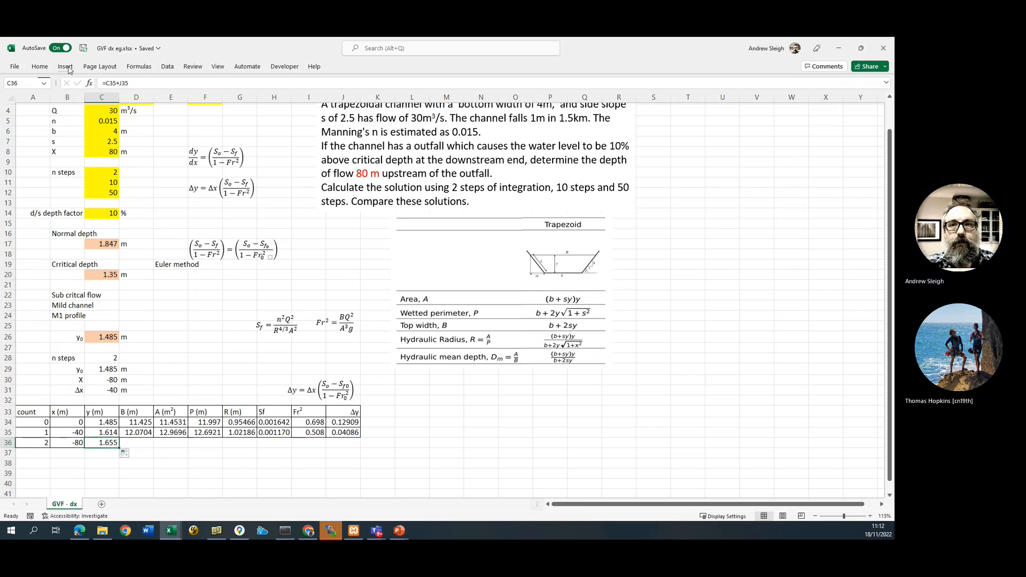
pyautogui.click(39, 67)
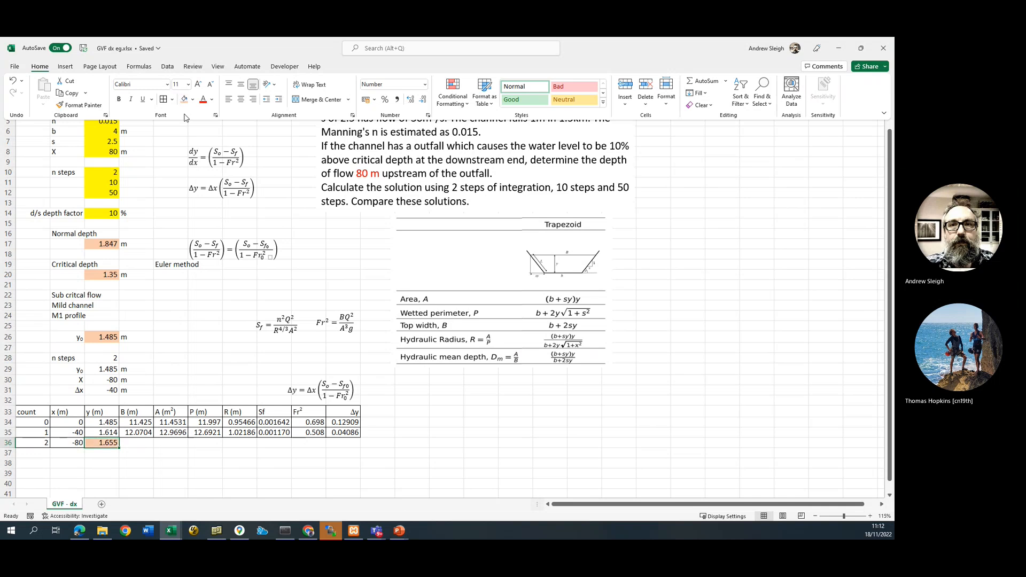
pyautogui.click(98, 446)
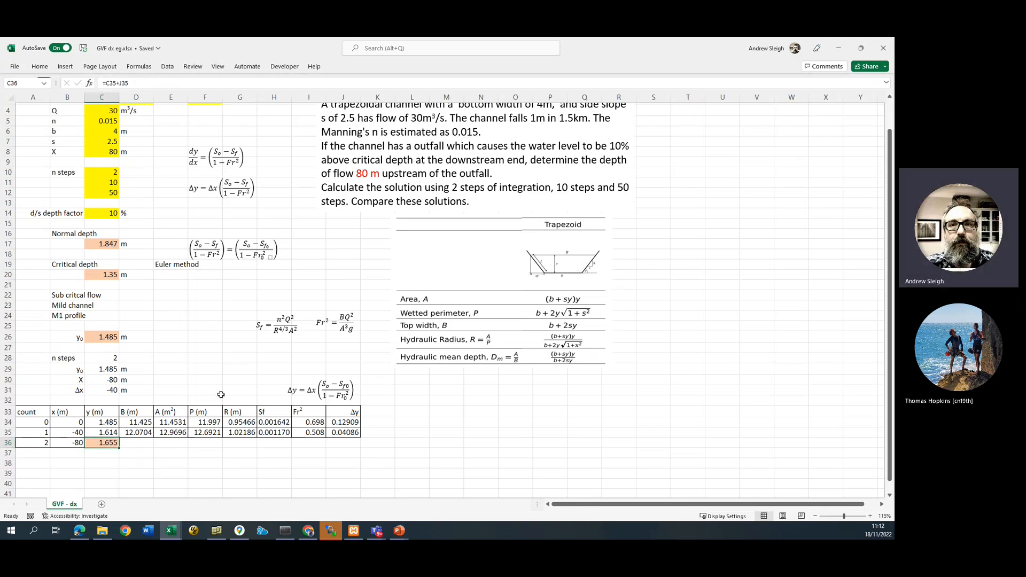
pyautogui.click(246, 361)
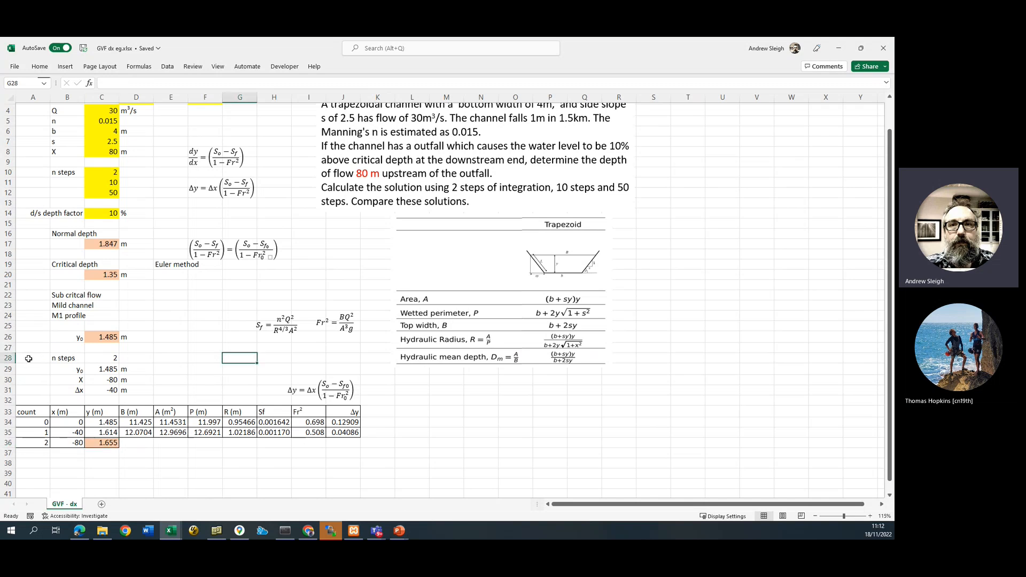
# Copy the 2-step calculation block A28:J35 and paste it below, starting at A39
pyautogui.moveTo(29, 359); pyautogui.dragTo(335, 433)
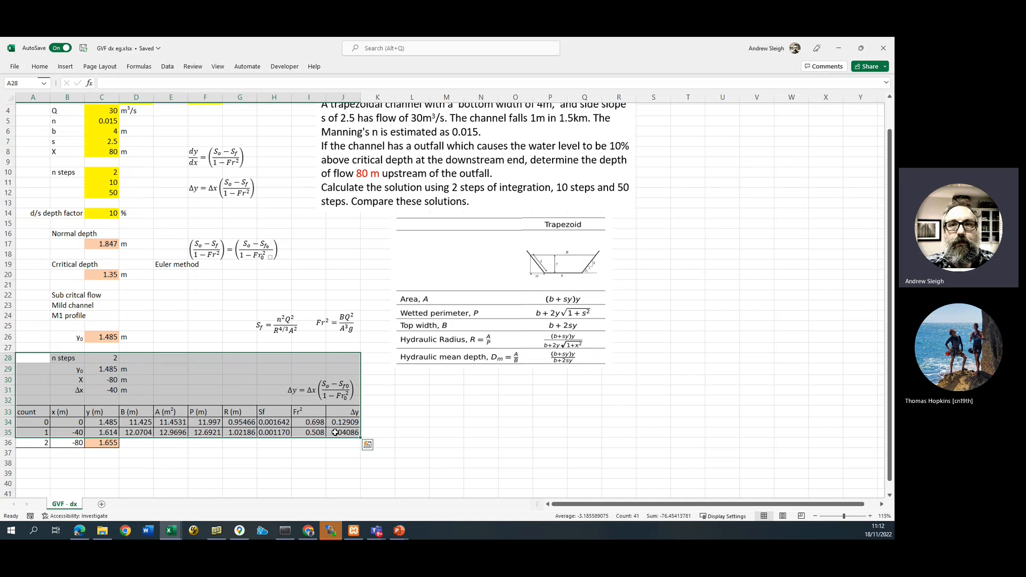
pyautogui.hotkey('ctrl', 'c')
pyautogui.scroll(-3, 299, 427)
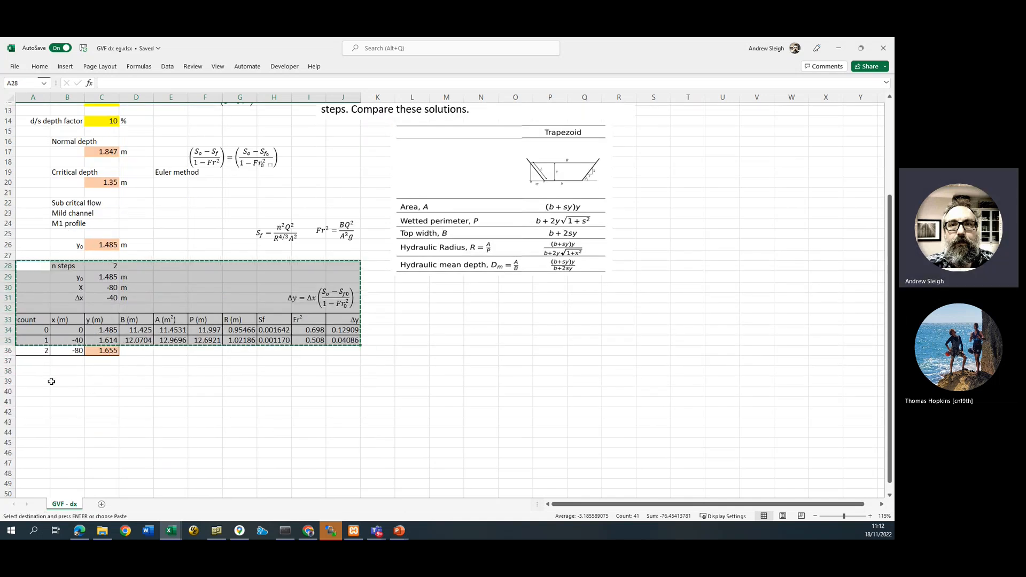
pyautogui.click(38, 381)
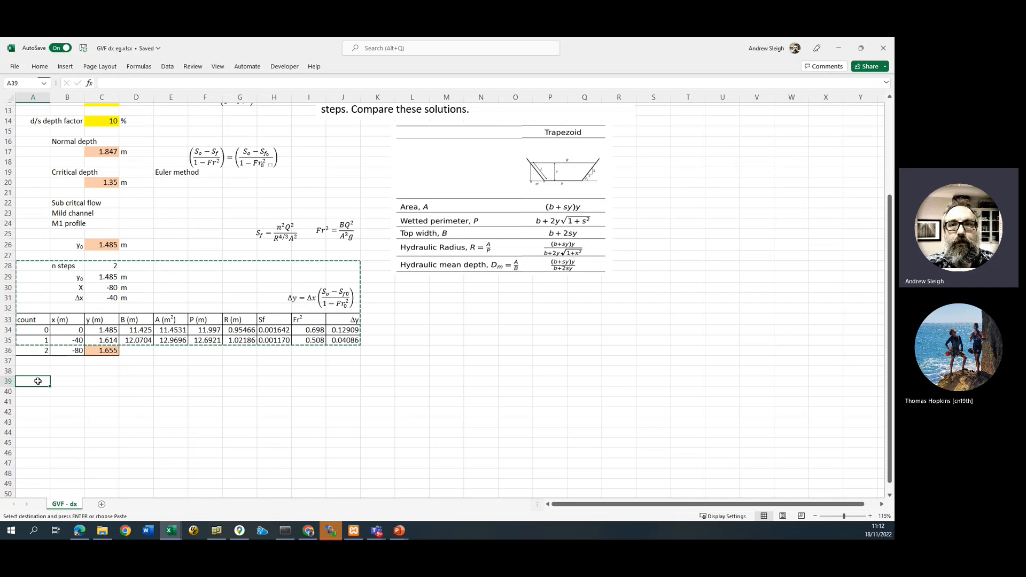
pyautogui.hotkey('ctrl', 'v')
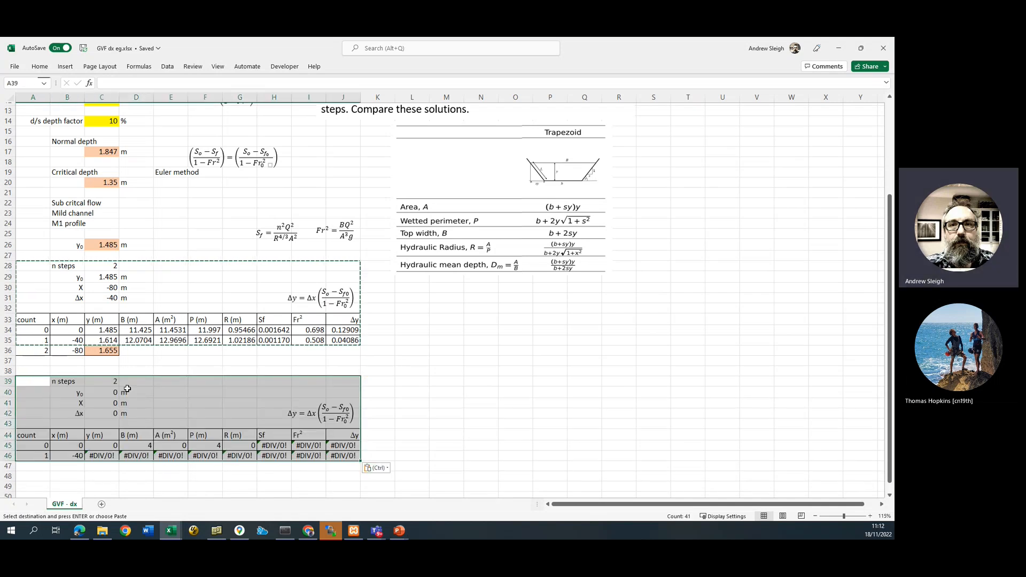
# Set the number of steps in C39 of the copied block to 10
pyautogui.click(108, 383)
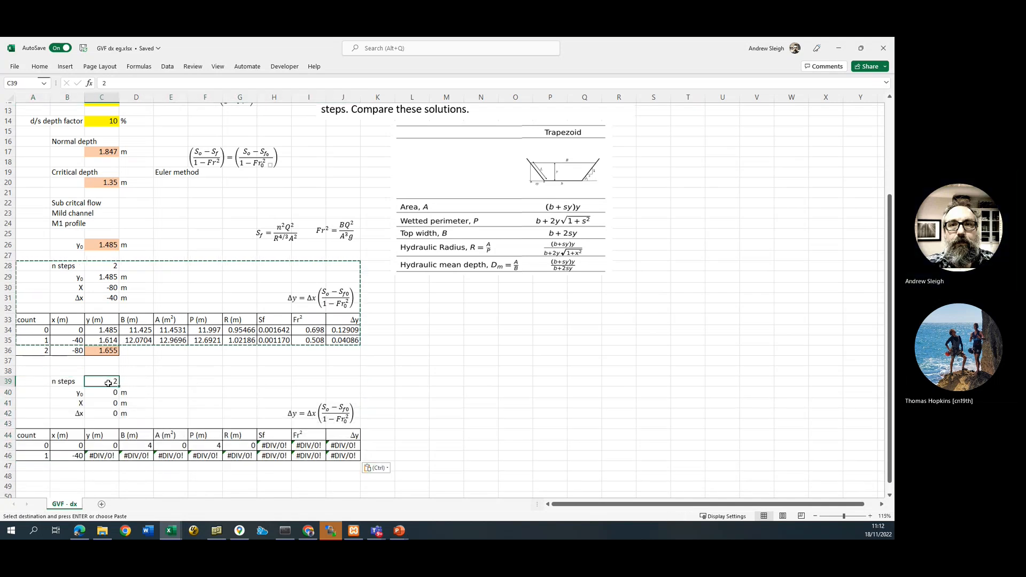
pyautogui.write('2')
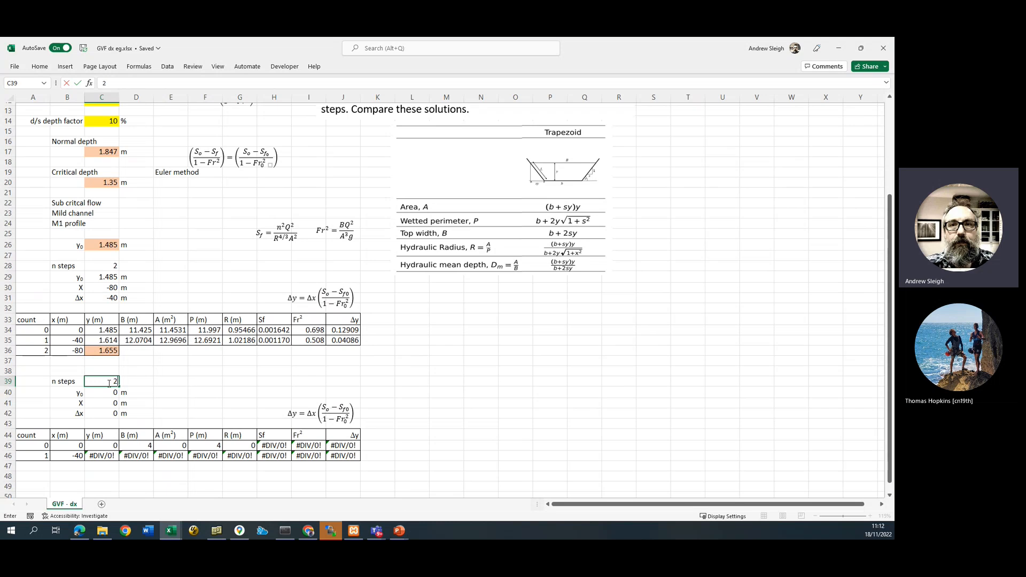
pyautogui.write('10')
pyautogui.press('Return')
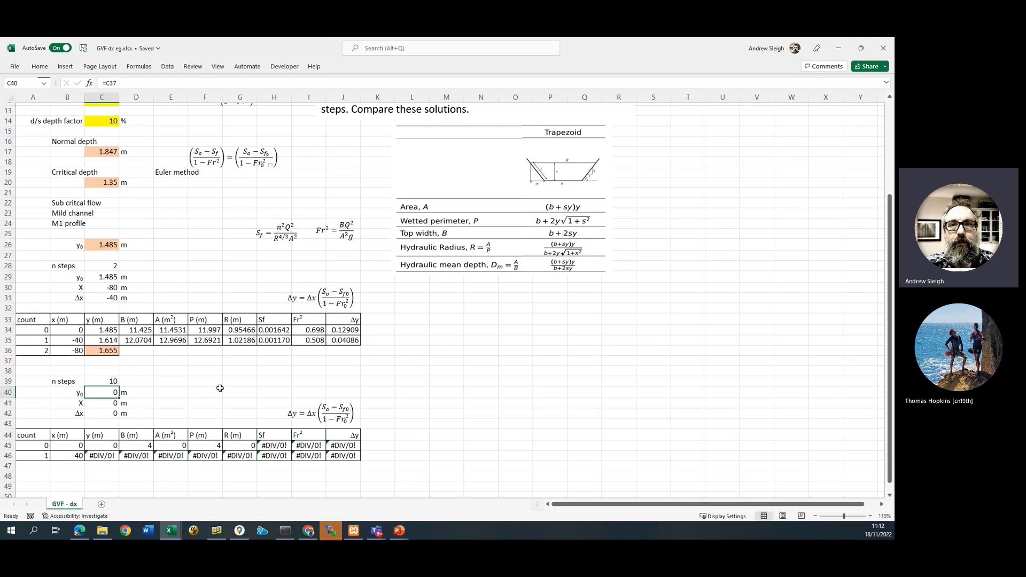
pyautogui.click(220, 390)
# Link the starting depth y₀ in C40 to the depth in C26 with =$C$26
pyautogui.click(98, 394)
pyautogui.write('=')
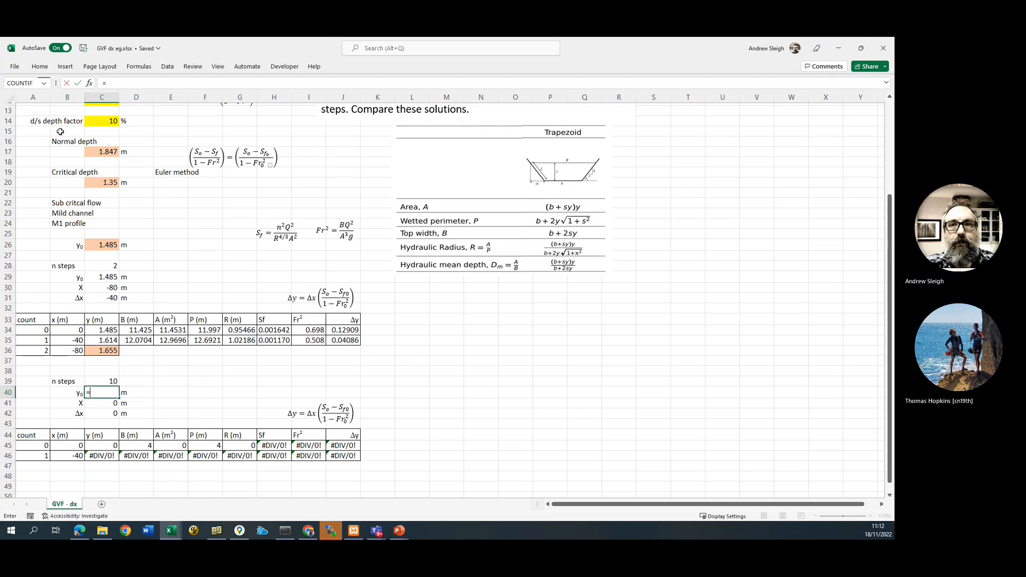
pyautogui.click(105, 246)
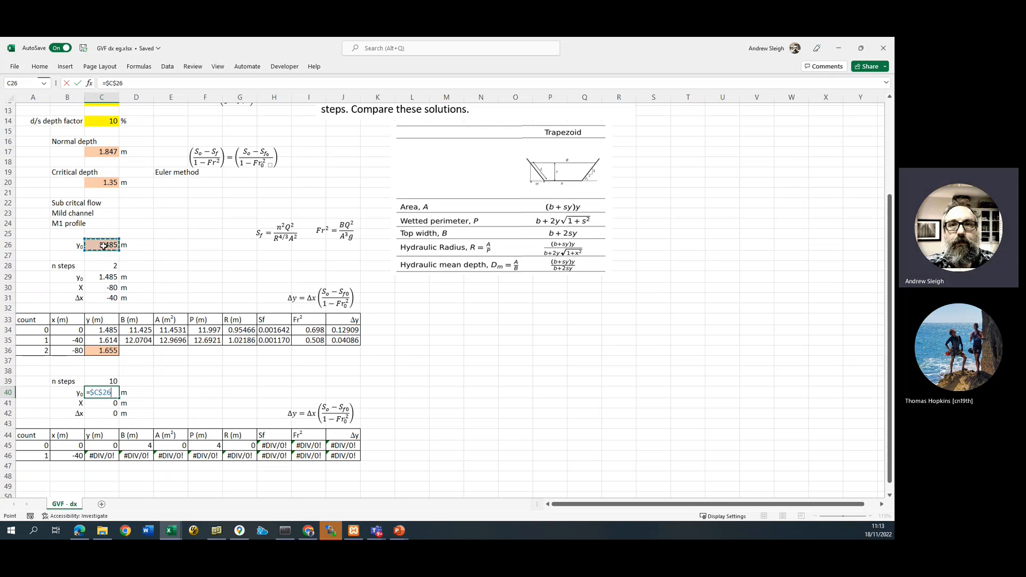
pyautogui.press('Return')
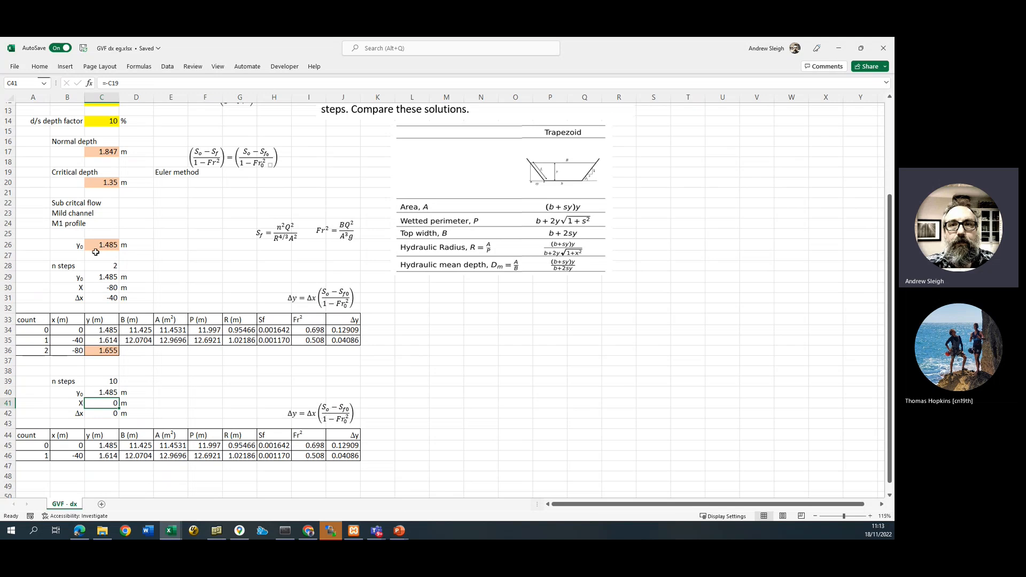
# Set X in C41 to the negative of the channel length with =-$C$8 and check the Δx formula in C42
pyautogui.write('=')
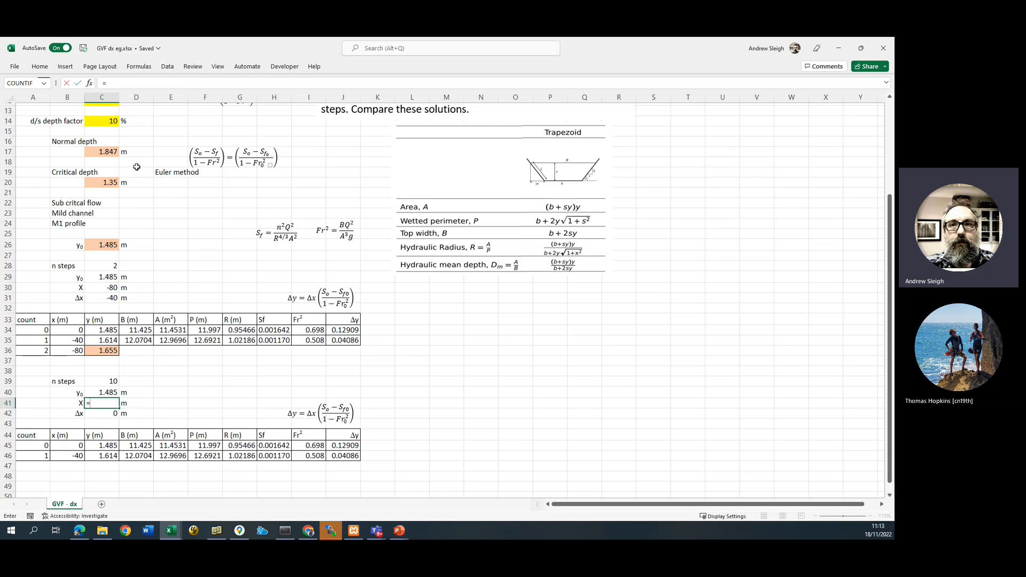
pyautogui.scroll(1, 134, 203)
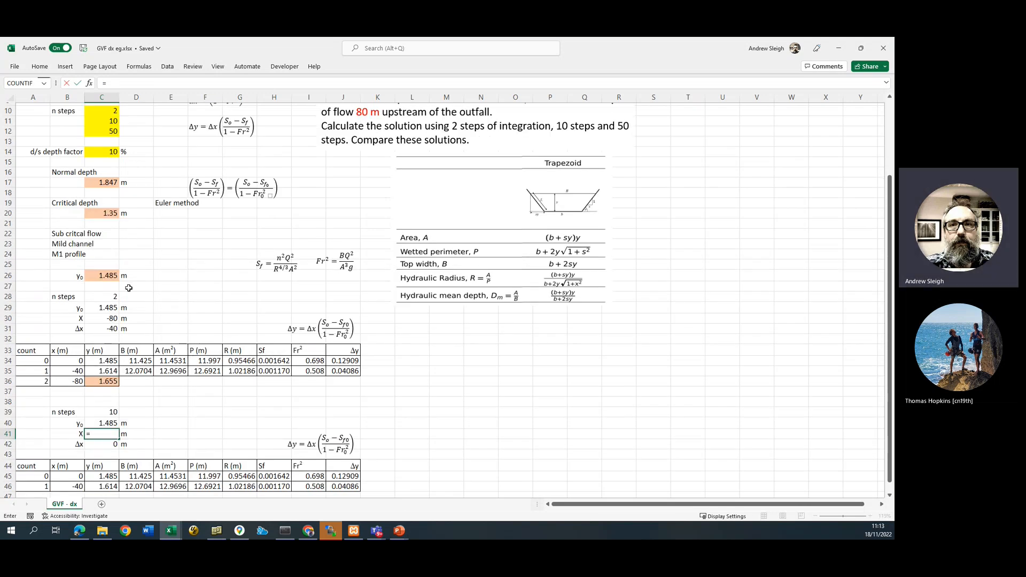
pyautogui.scroll(2, 129, 288)
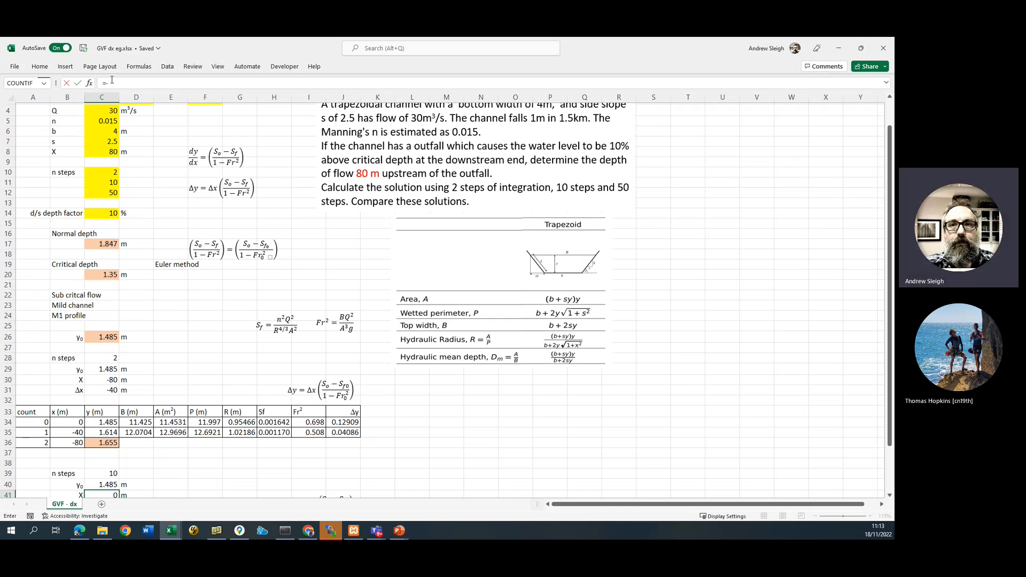
pyautogui.click(109, 151)
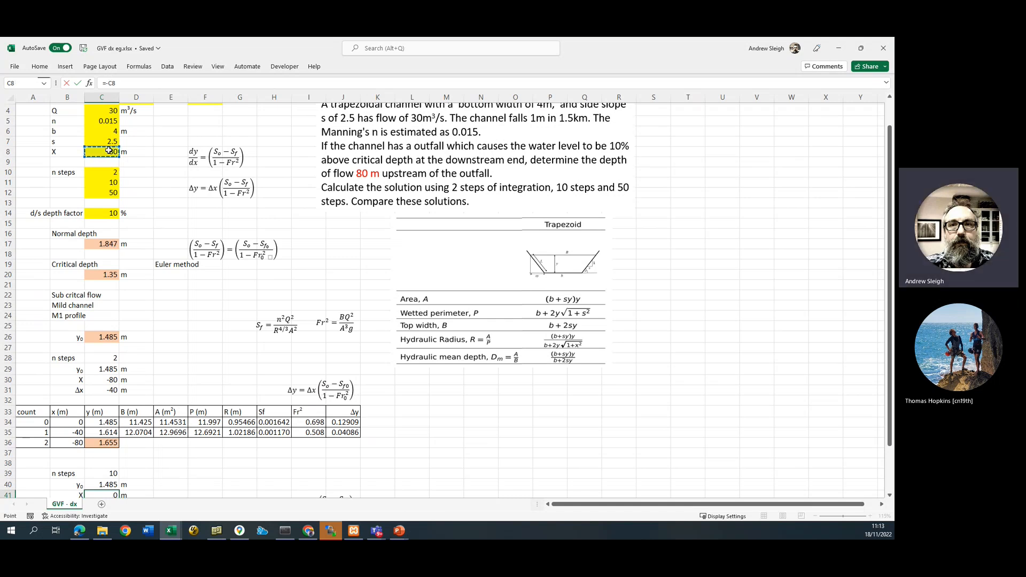
pyautogui.press('F4')
pyautogui.press('Return')
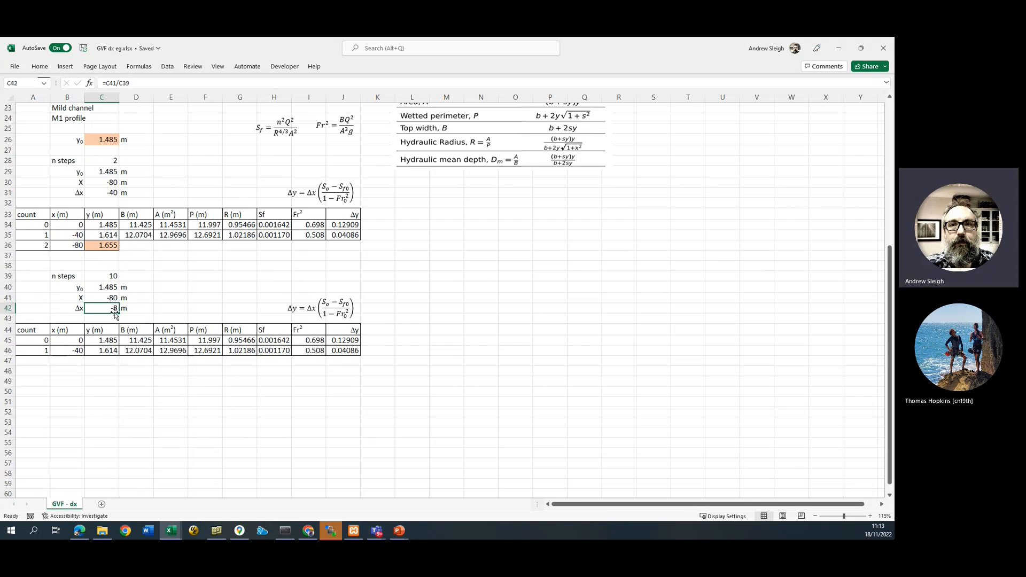
pyautogui.click(146, 85)
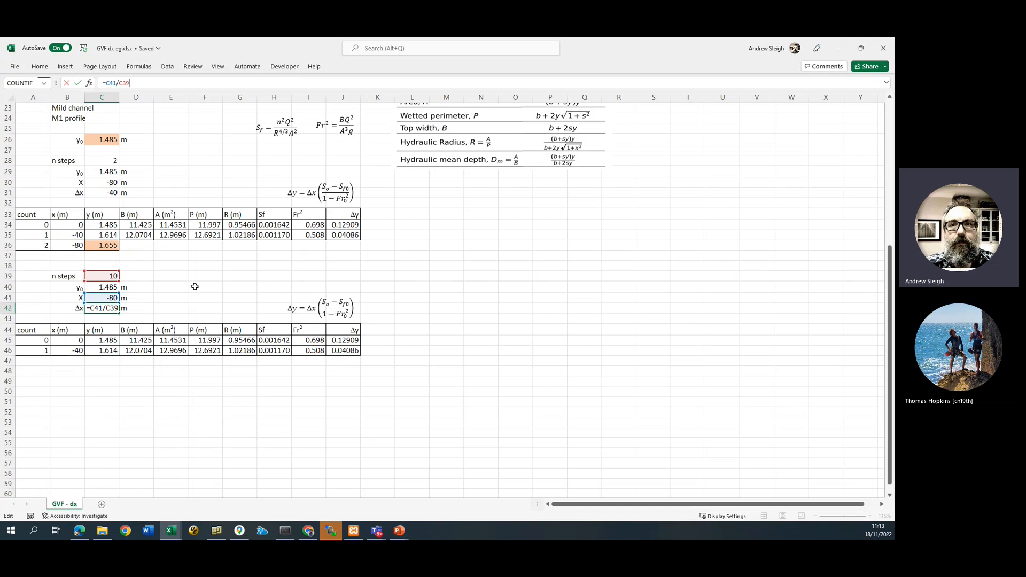
pyautogui.press('Return')
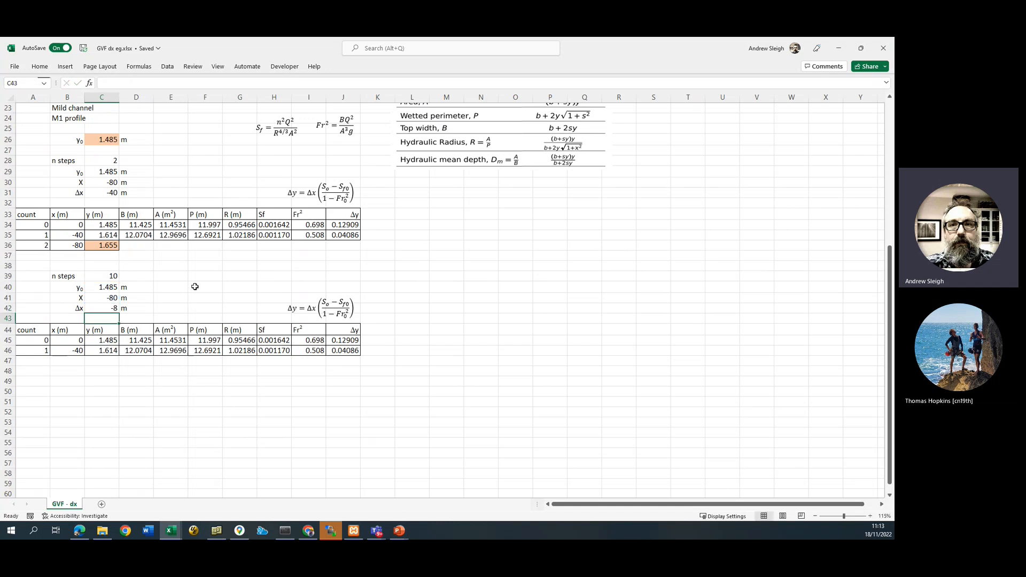
pyautogui.click(274, 276)
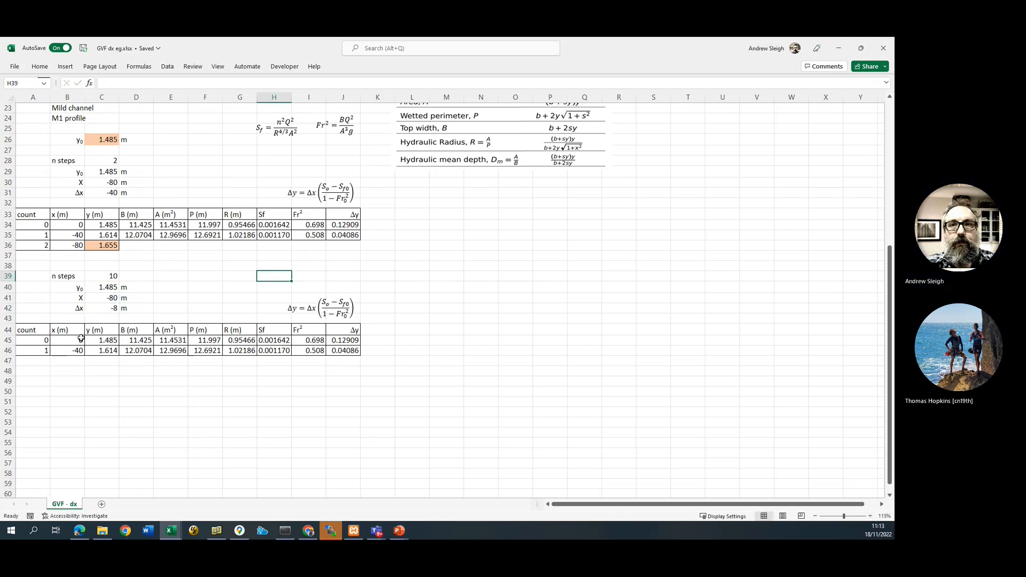
# Repoint the Δy formula in J45 from the 2-step Δx to $C$42 and fill it down to J46
pyautogui.click(70, 342)
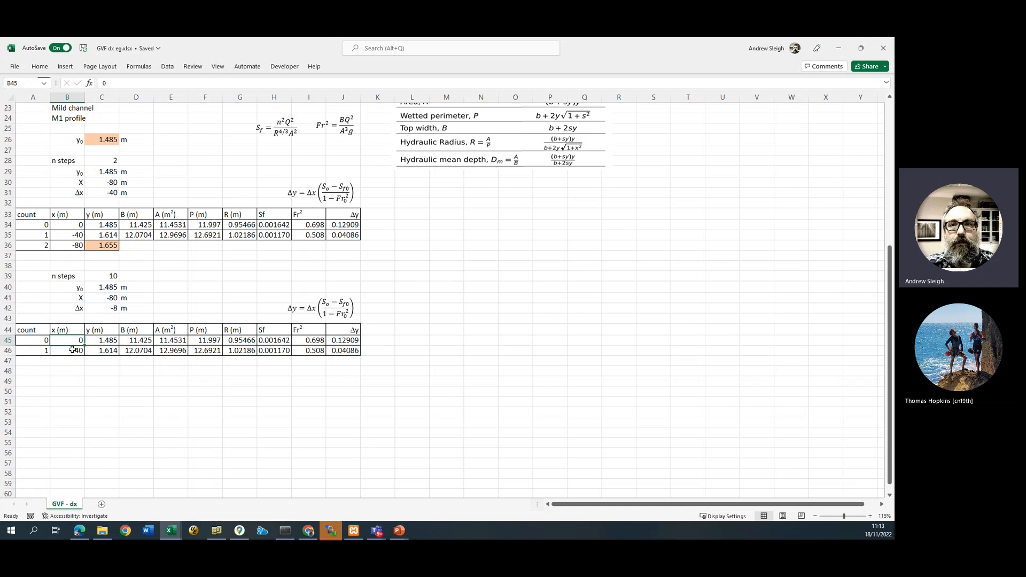
pyautogui.click(72, 350)
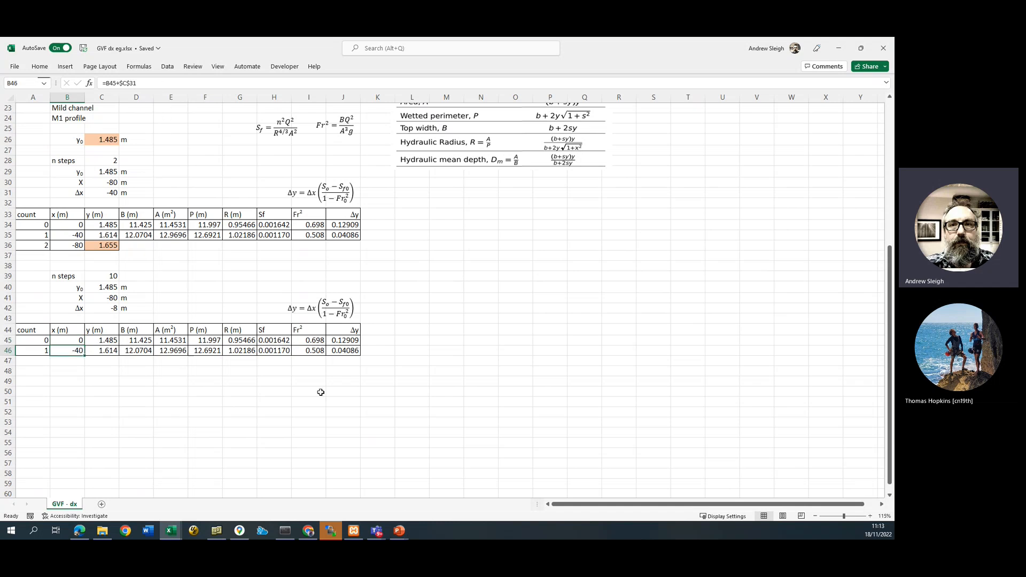
pyautogui.hotkey('ctrl', 'Right')
pyautogui.click(347, 341)
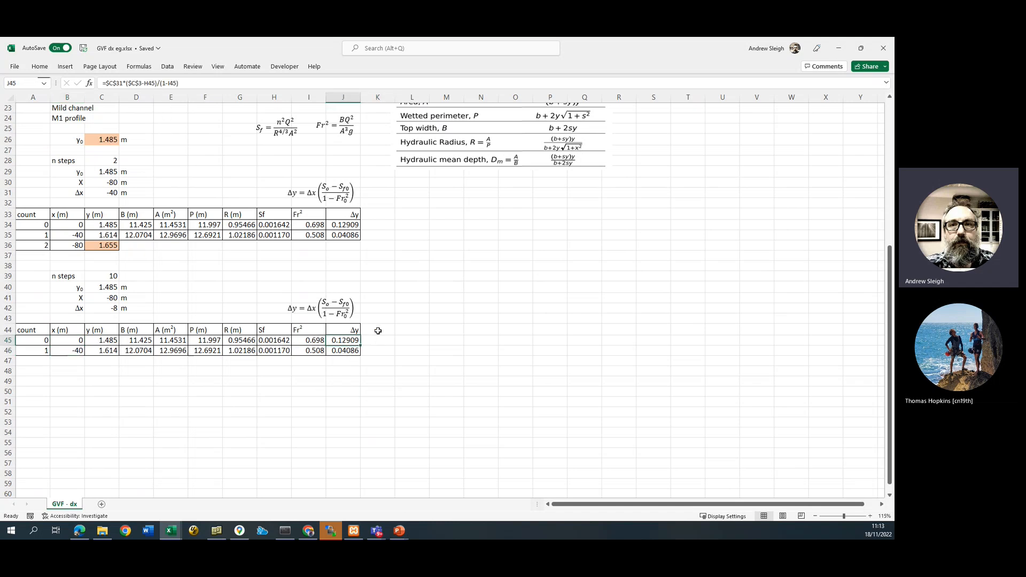
pyautogui.click(230, 83)
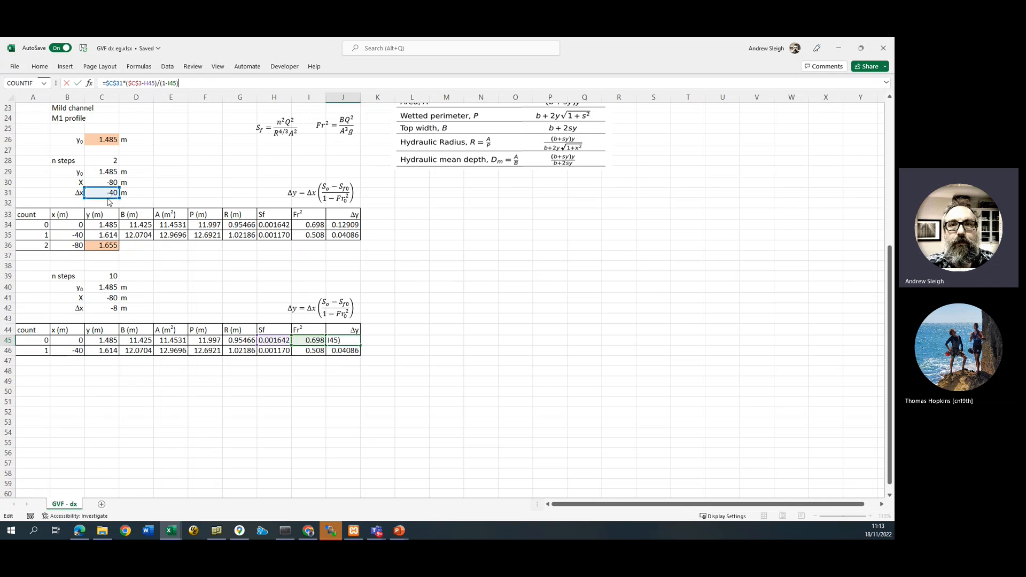
pyautogui.moveTo(108, 201); pyautogui.dragTo(116, 310)
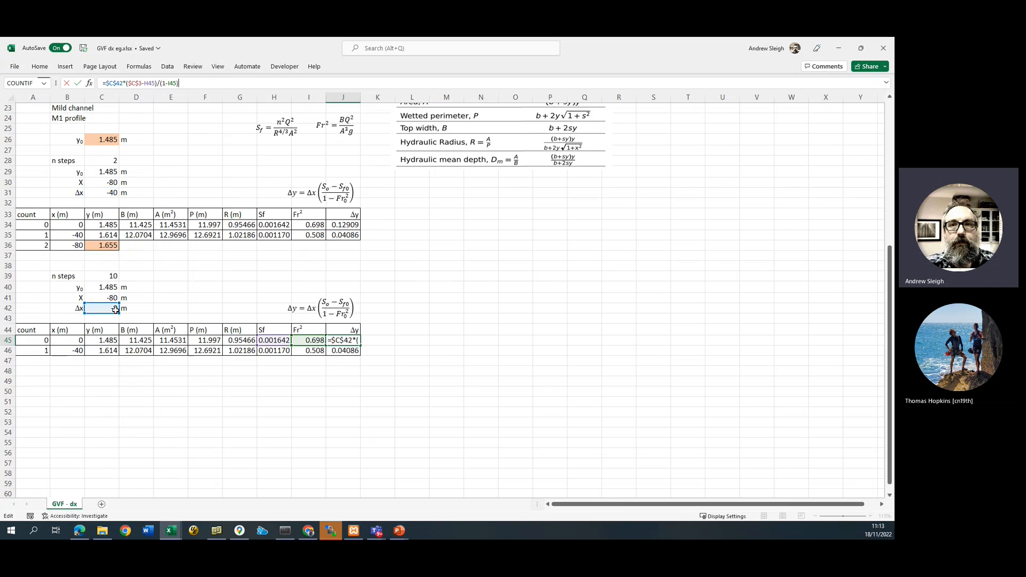
pyautogui.click(351, 350)
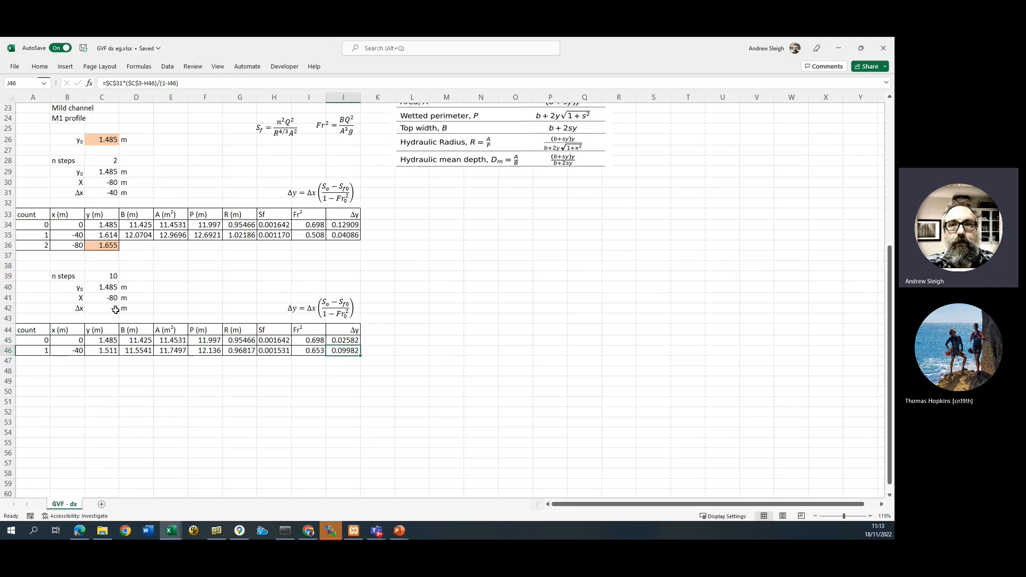
pyautogui.scroll(1, 351, 352)
pyautogui.click(353, 372)
pyautogui.moveTo(360, 375); pyautogui.dragTo(361, 384)
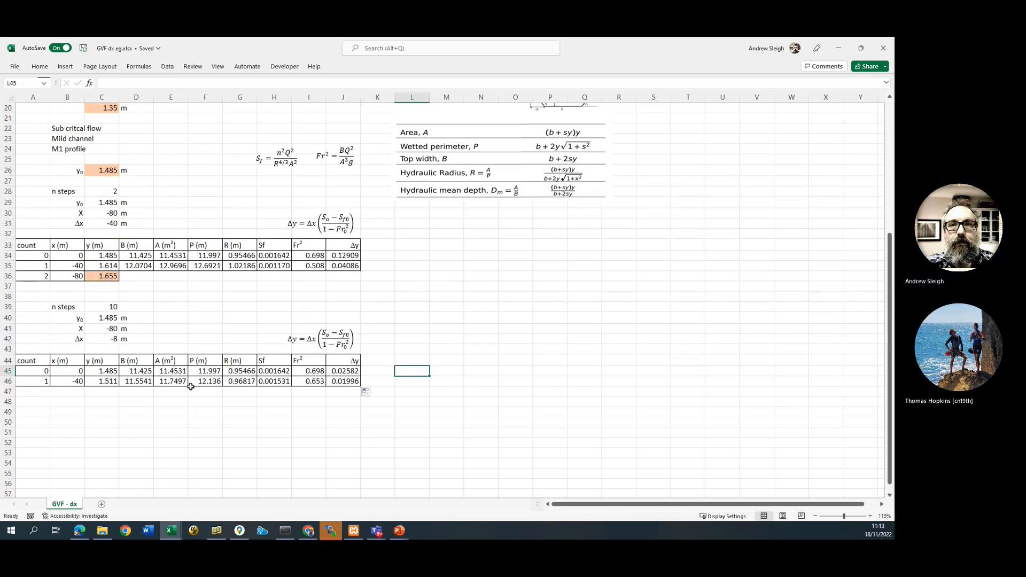
# Repoint the Δx reference in the x formula of B46 to $C$42, giving =B45+$C$42
pyautogui.click(75, 382)
pyautogui.click(153, 82)
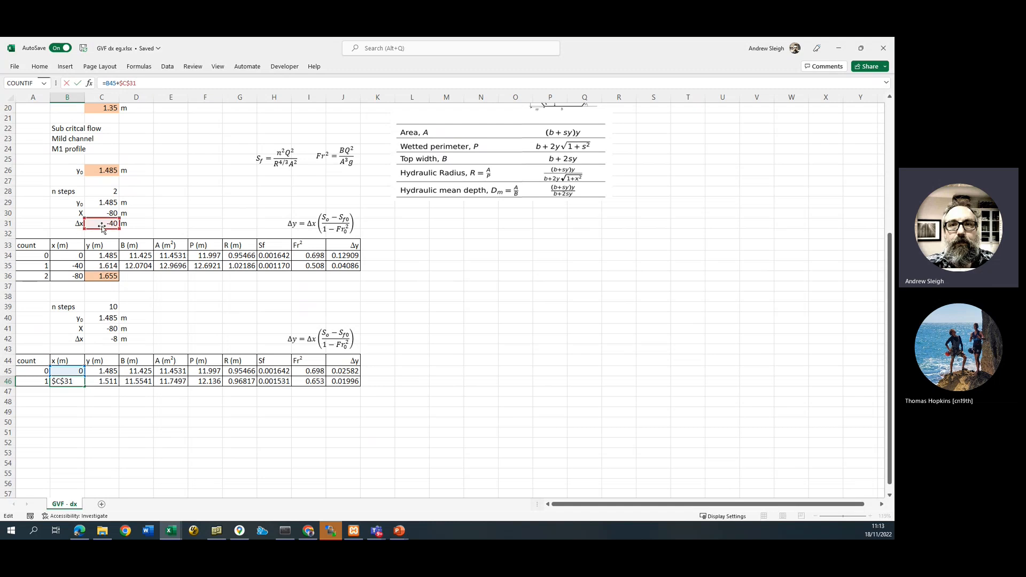
pyautogui.moveTo(103, 228); pyautogui.dragTo(99, 342)
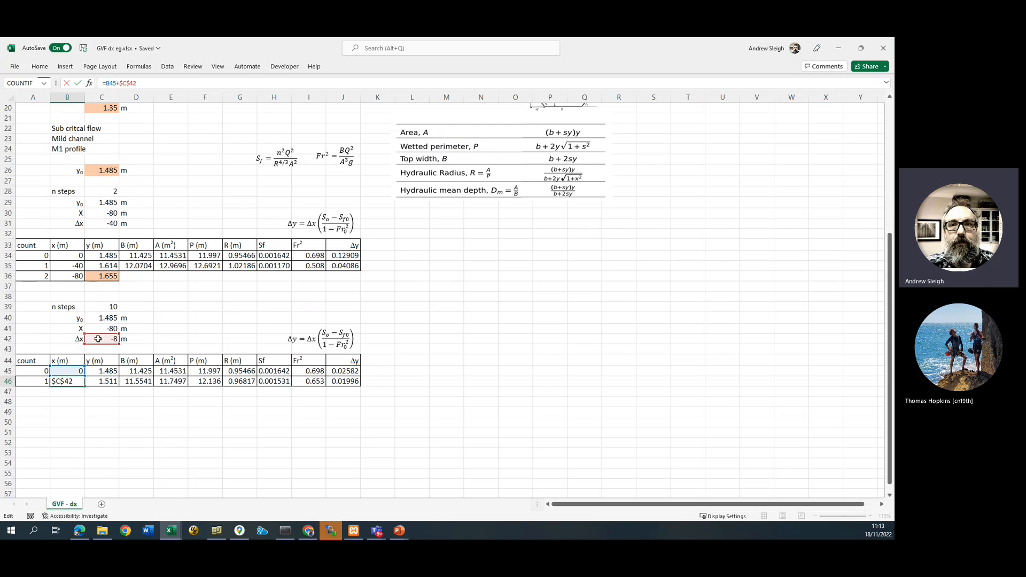
pyautogui.press('Return')
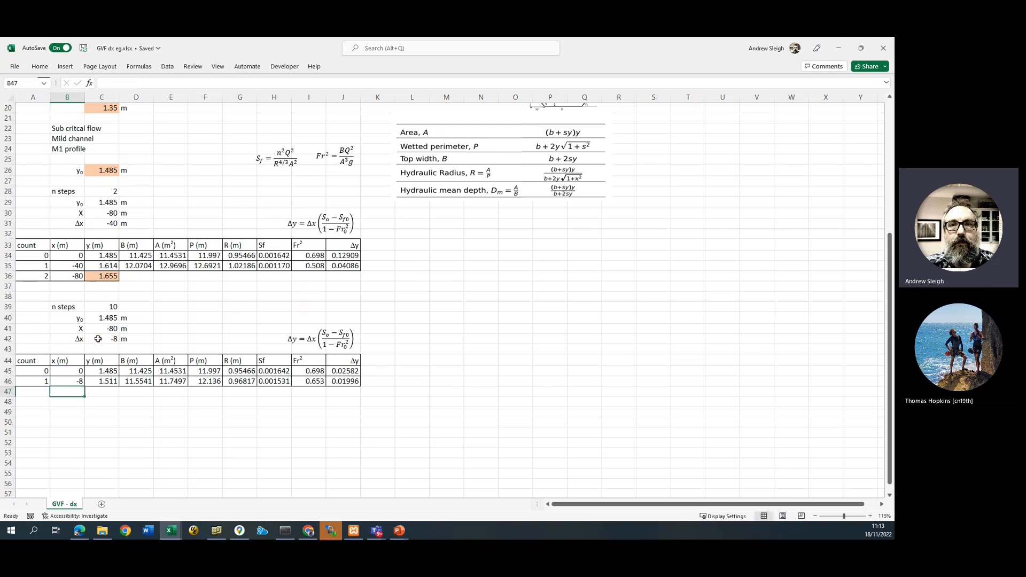
pyautogui.click(240, 413)
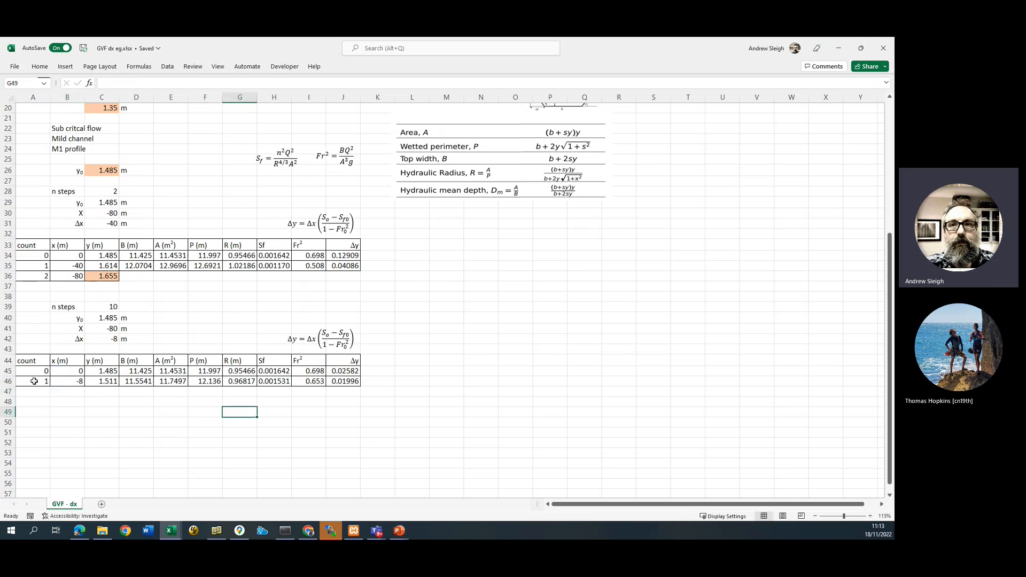
# Fill the row 46 formulas in A46:J46 down to row 54 and extend the count, x and y formulas into row 55
pyautogui.scroll(-1, 101, 414)
pyautogui.moveTo(40, 350); pyautogui.dragTo(363, 440)
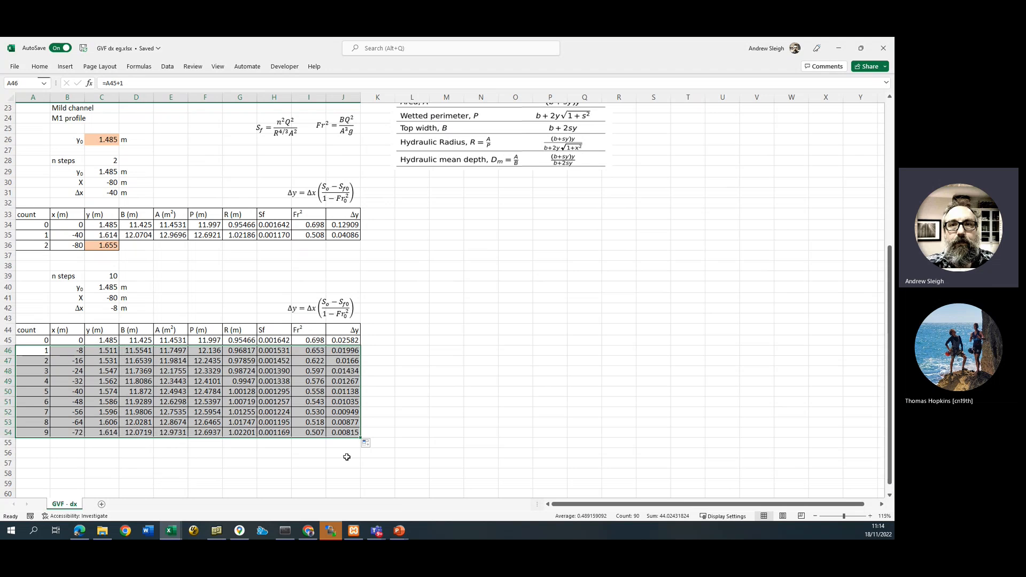
pyautogui.click(259, 454)
pyautogui.moveTo(52, 434); pyautogui.dragTo(118, 449)
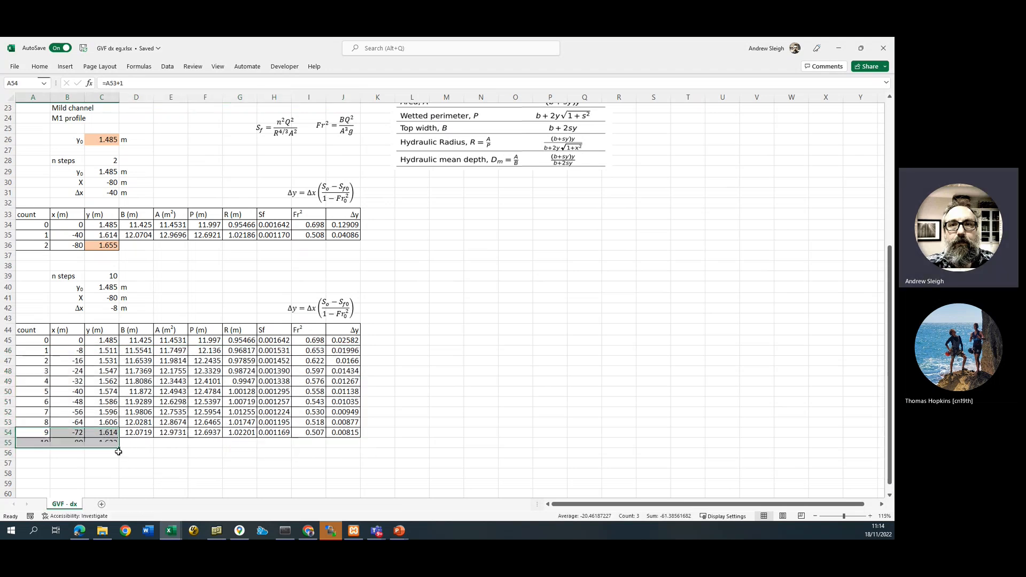
# Shade the final depth cell C55 light orange and check the formulas in the last rows
pyautogui.click(117, 444)
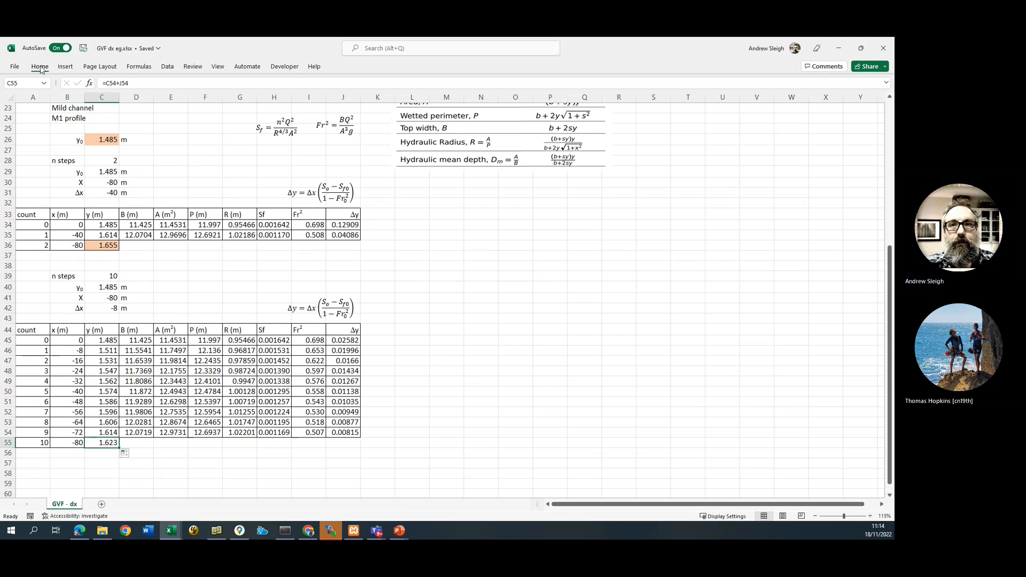
pyautogui.click(39, 67)
pyautogui.click(184, 102)
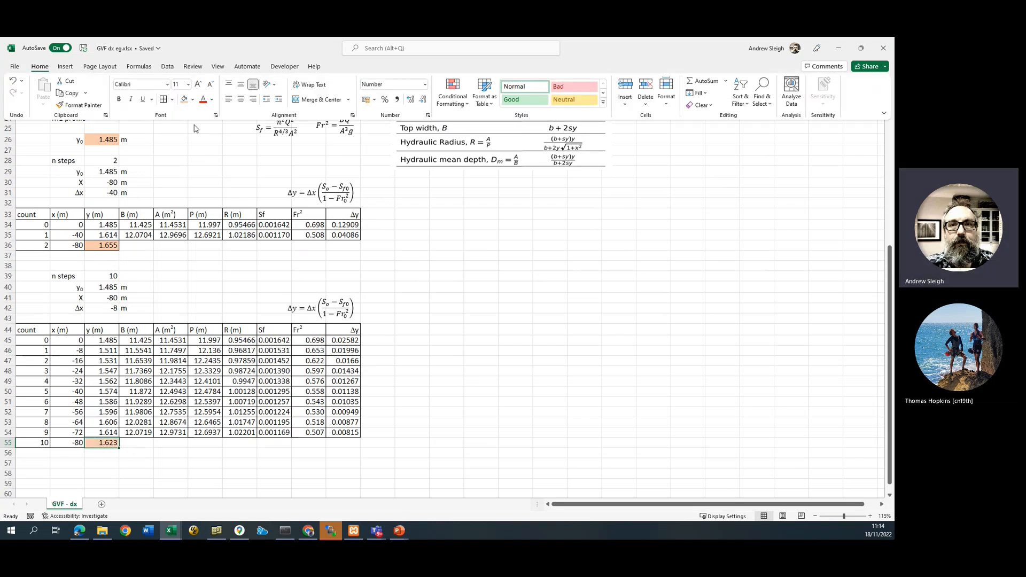
pyautogui.click(177, 481)
pyautogui.click(71, 433)
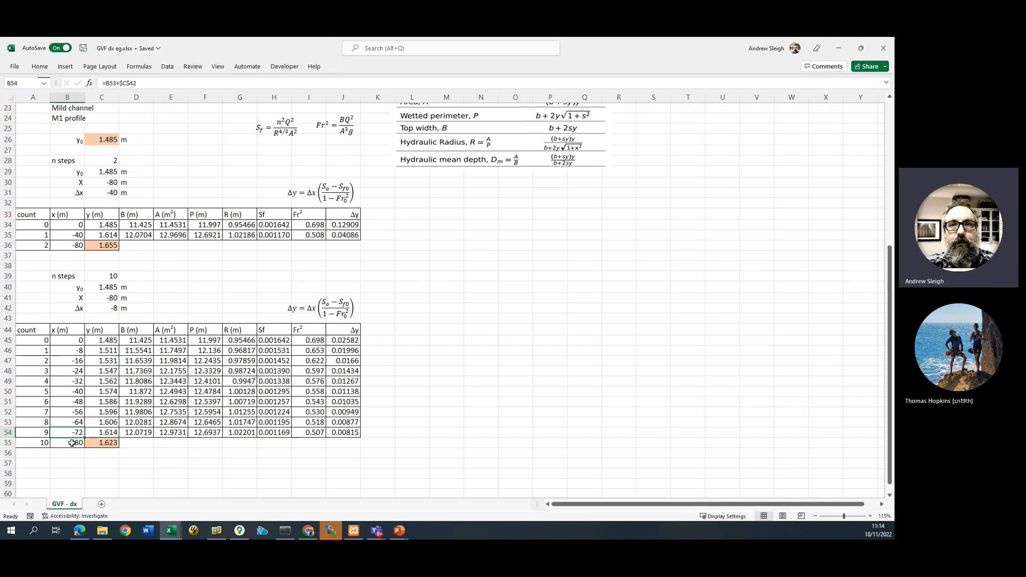
pyautogui.click(107, 443)
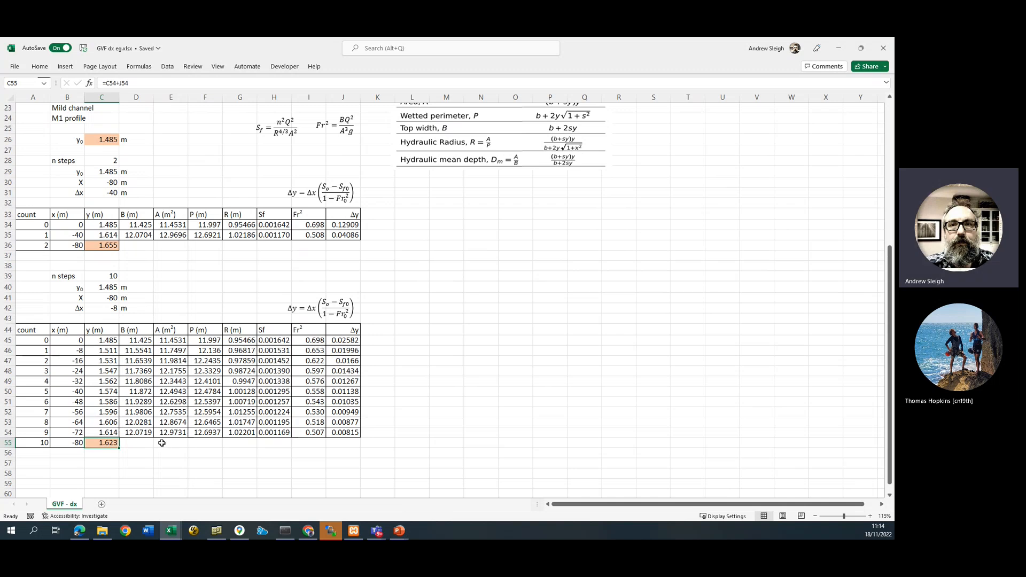
pyautogui.scroll(-1, 209, 468)
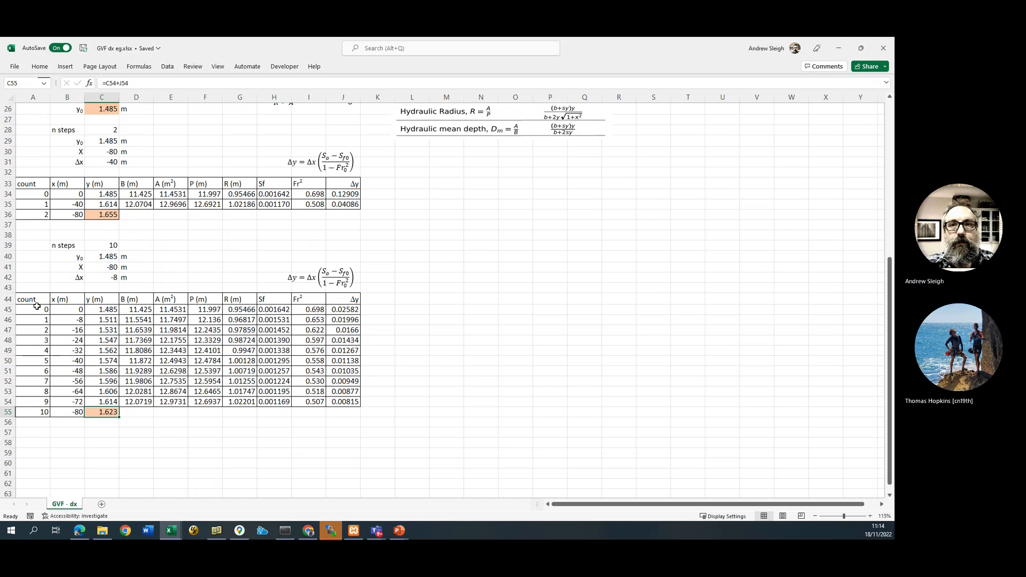
pyautogui.moveTo(24, 246); pyautogui.dragTo(359, 416)
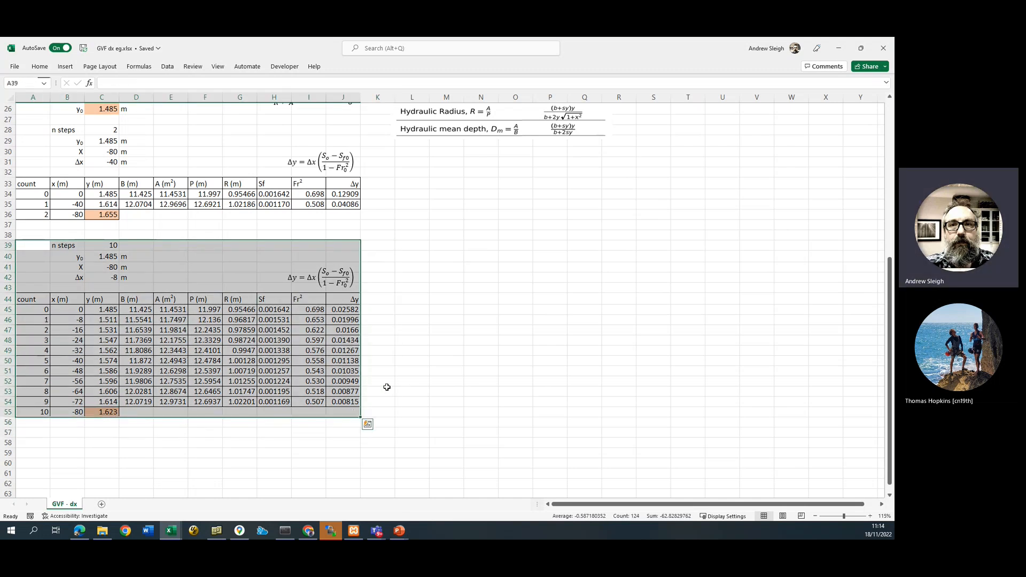
pyautogui.hotkey('ctrl', 'c')
pyautogui.click(412, 310)
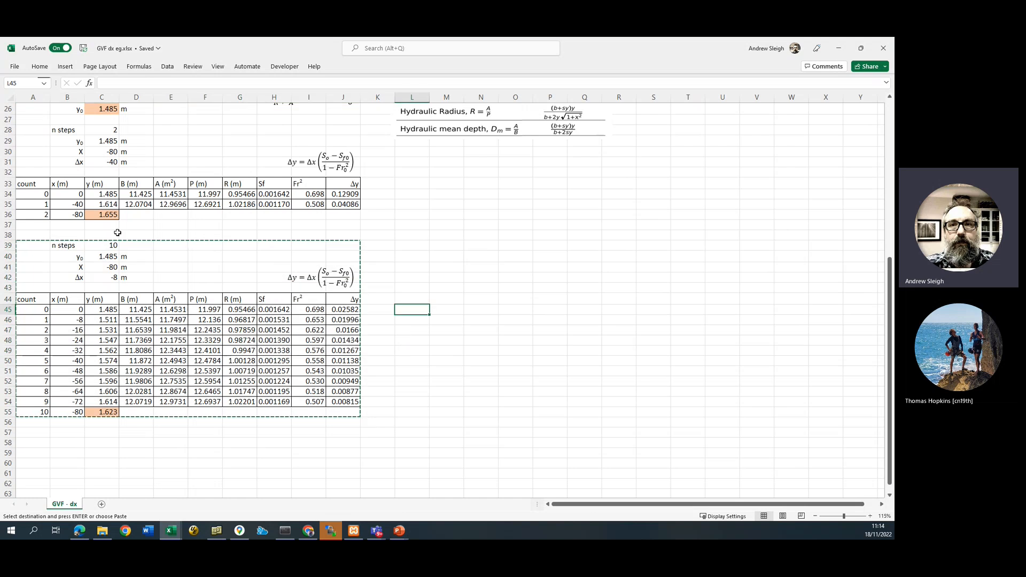
# Copy the 10-step block A39:J54, including its parameters and table, and paste it below starting at A58
pyautogui.moveTo(32, 243); pyautogui.dragTo(359, 405)
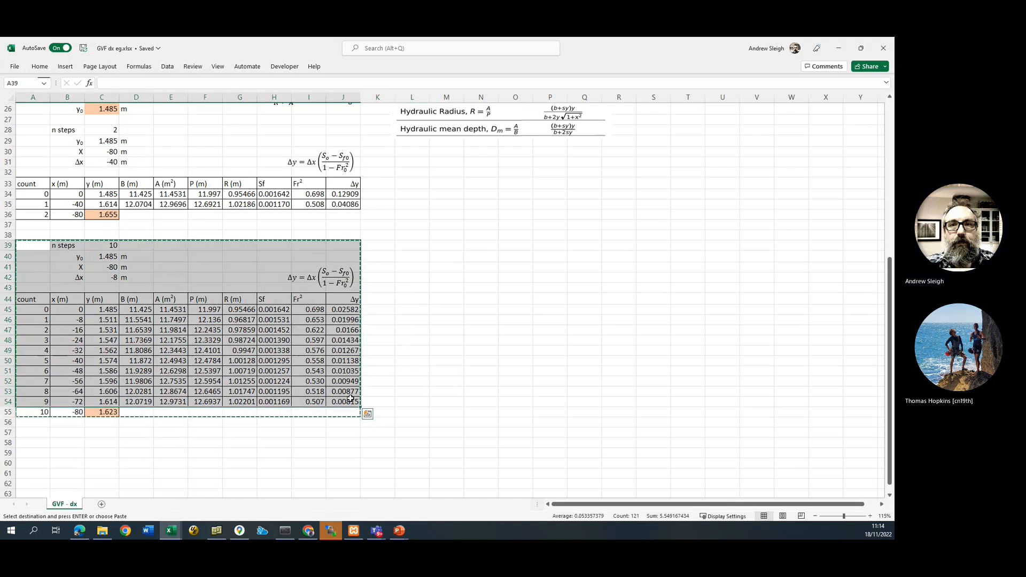
pyautogui.hotkey('ctrl', 'c')
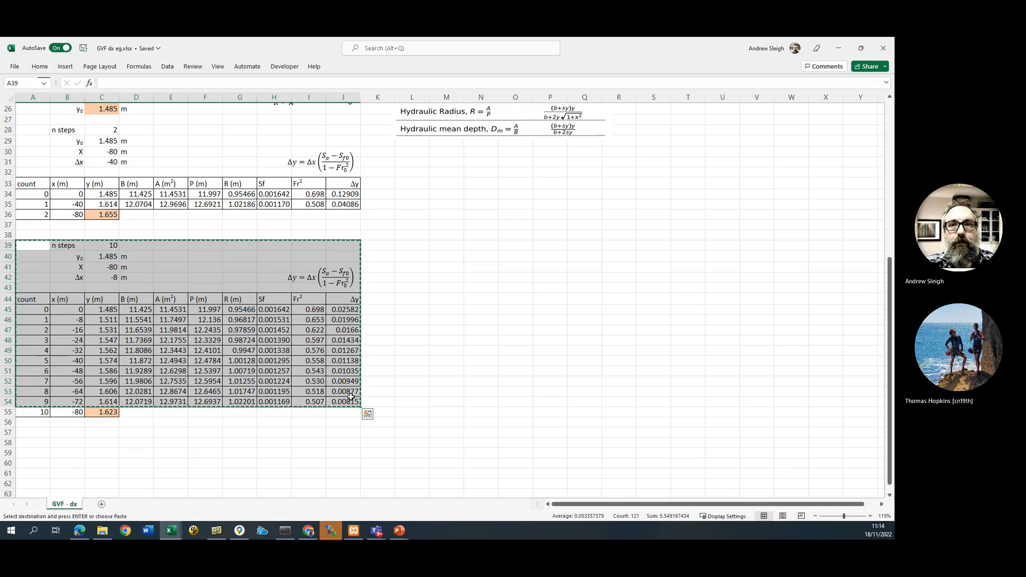
pyautogui.scroll(-2, 298, 444)
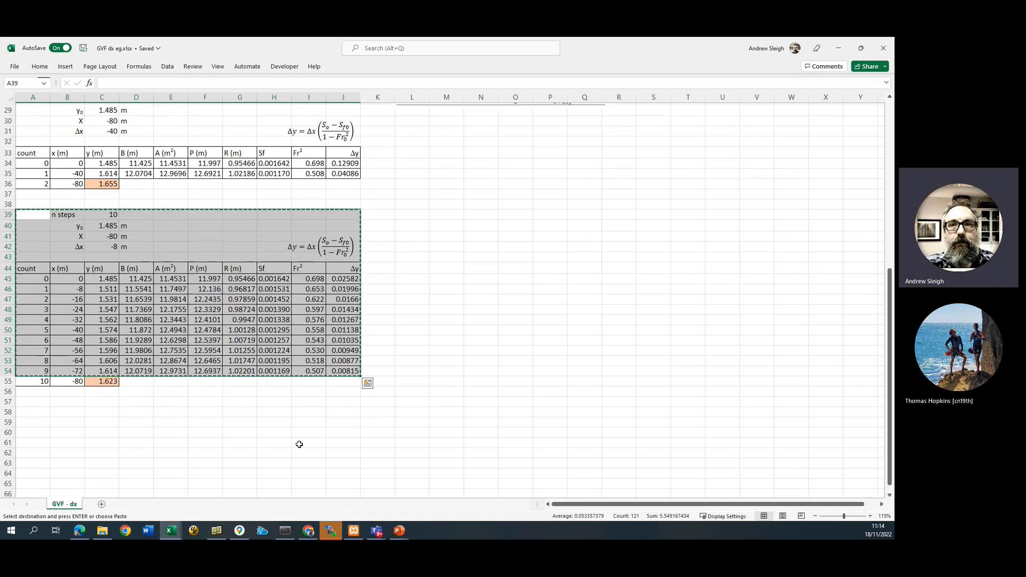
pyautogui.click(29, 382)
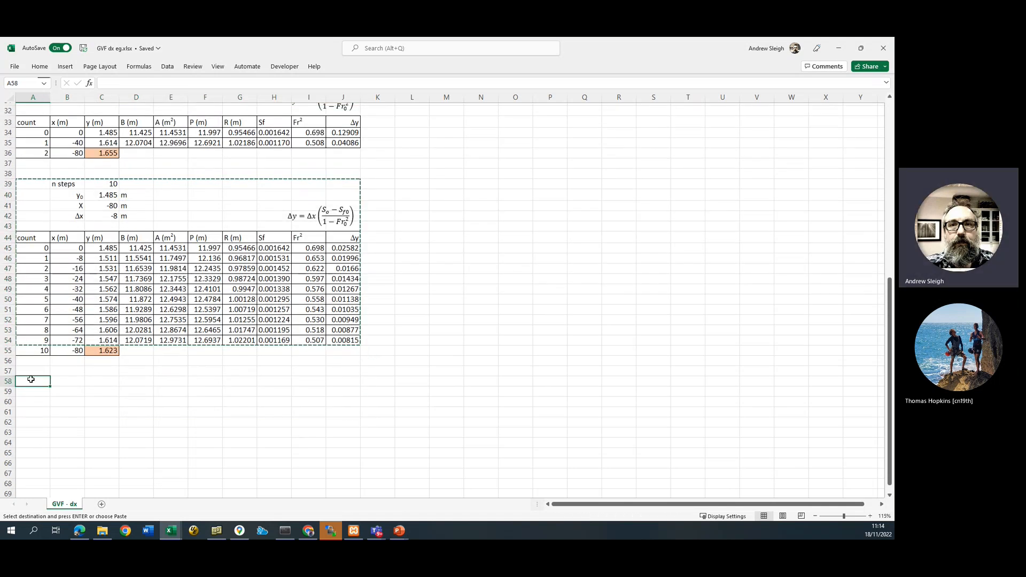
pyautogui.hotkey('ctrl', 'v')
pyautogui.click(227, 351)
pyautogui.scroll(-2, 210, 412)
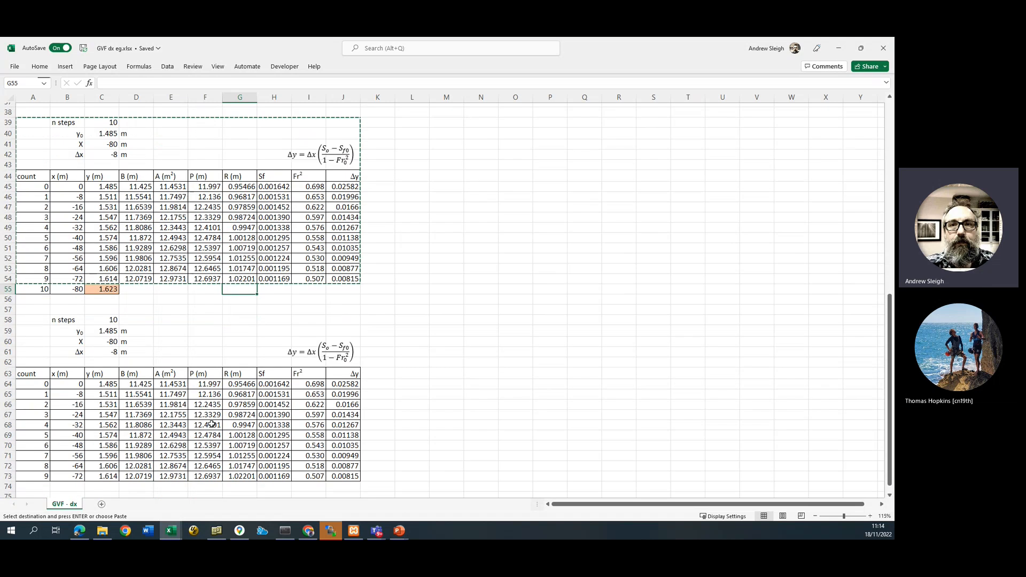
# Set the number of steps in C58 of the copied block to 50
pyautogui.click(112, 321)
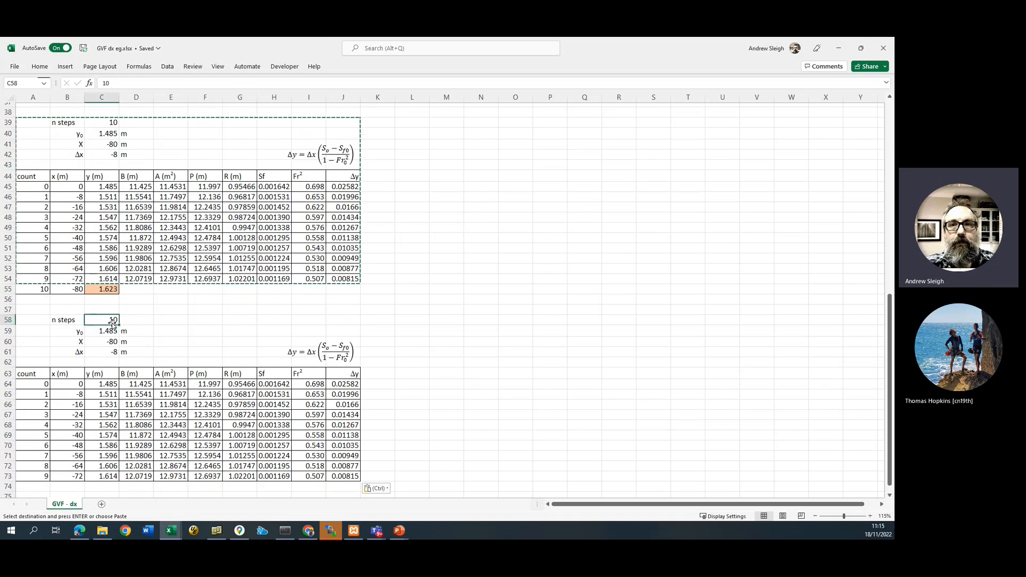
pyautogui.write('5')
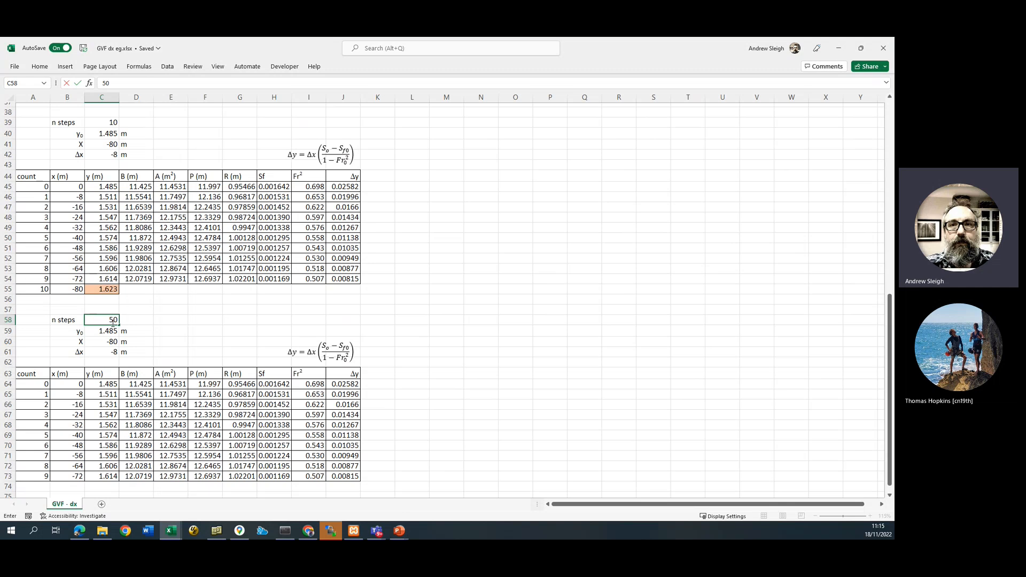
pyautogui.write('0')
pyautogui.press('Return')
# Repoint the Δx reference in the Δy formula of J64 to $C$61, giving =$C$61*($C$3-H64)/(1-I64)
pyautogui.click(356, 383)
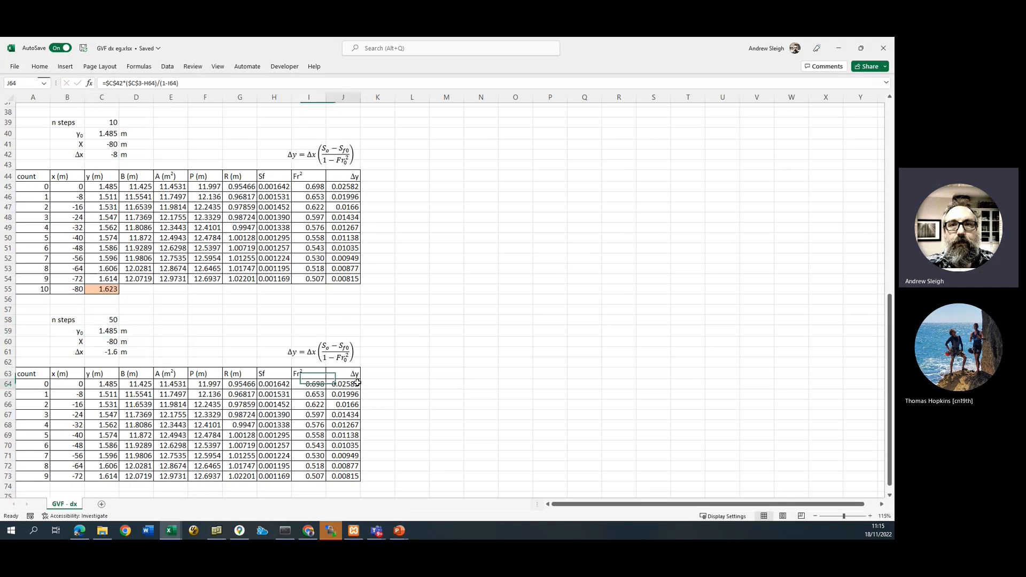
pyautogui.click(263, 84)
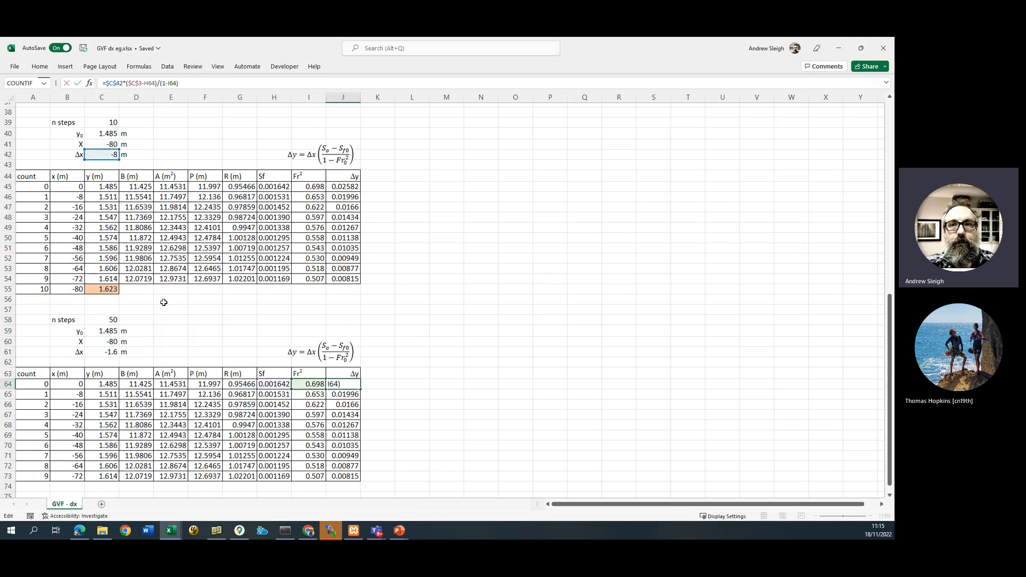
pyautogui.moveTo(107, 159); pyautogui.dragTo(107, 351)
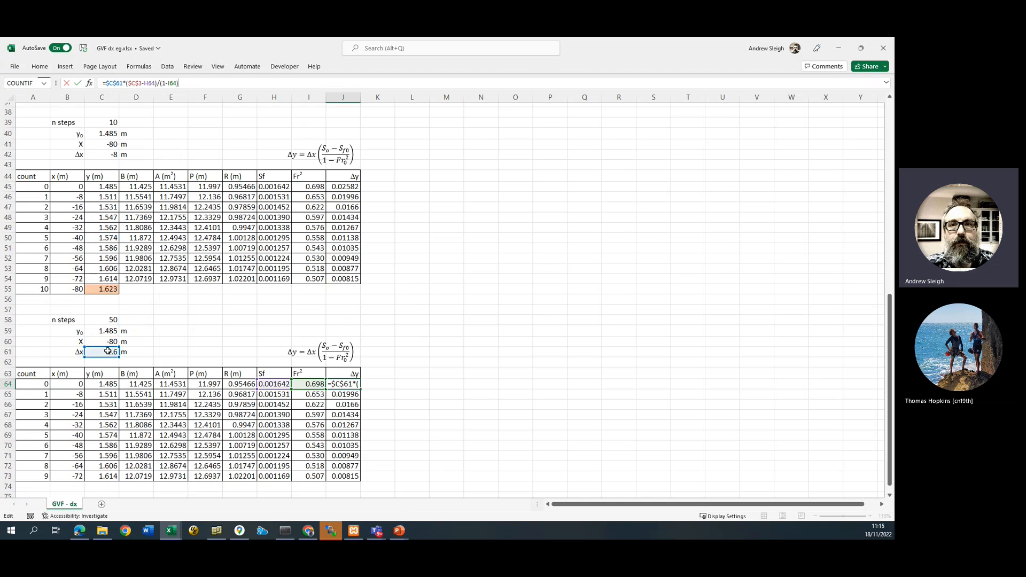
pyautogui.press('Return')
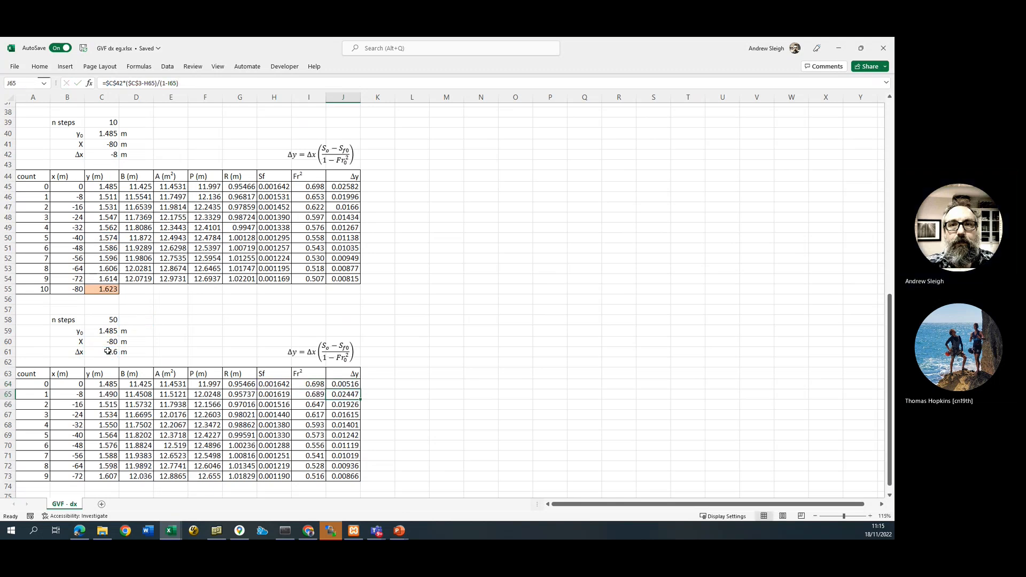
# Repoint the Δx reference in the x formula of B65 to $C$61, giving =B64+$C$61
pyautogui.click(68, 397)
pyautogui.press('F2')
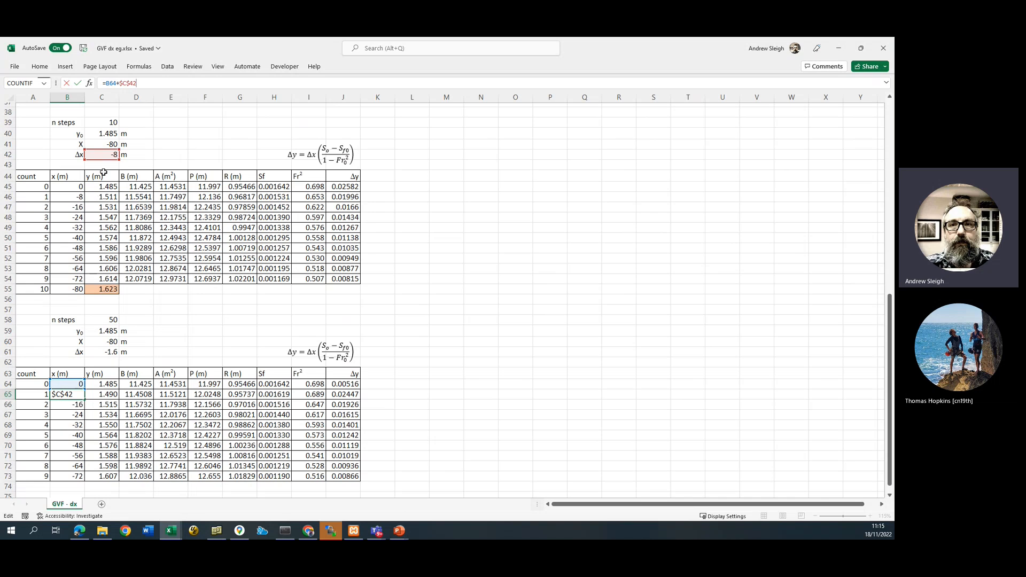
pyautogui.moveTo(103, 159); pyautogui.dragTo(105, 352)
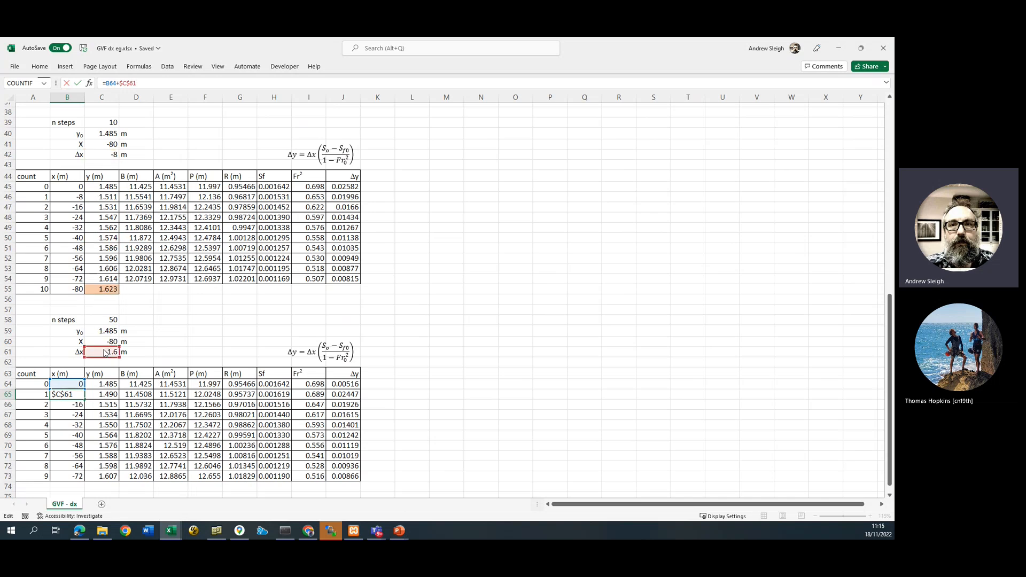
pyautogui.press('Return')
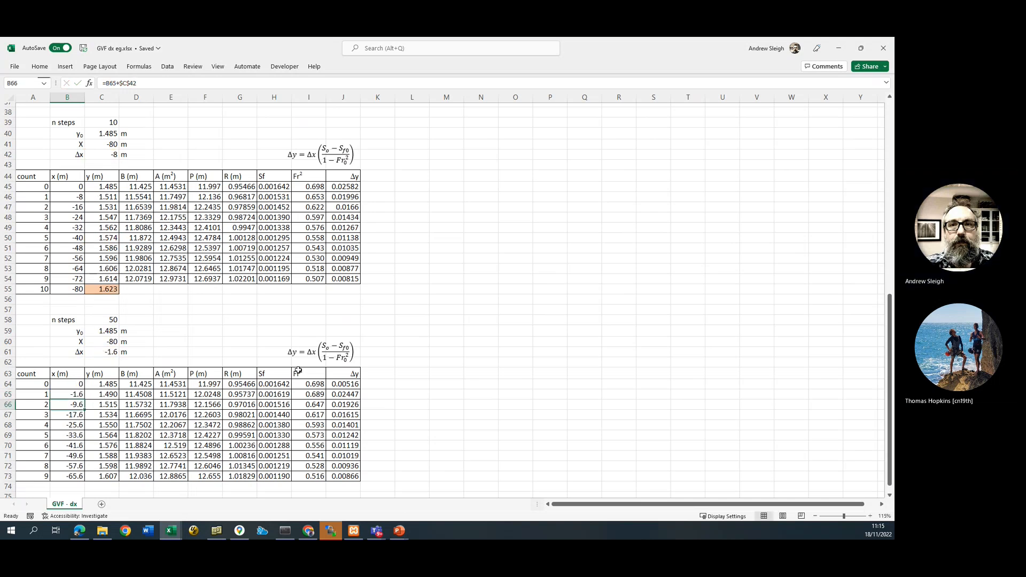
# Fill the Δy formula in J64 down the column to J73
pyautogui.click(359, 385)
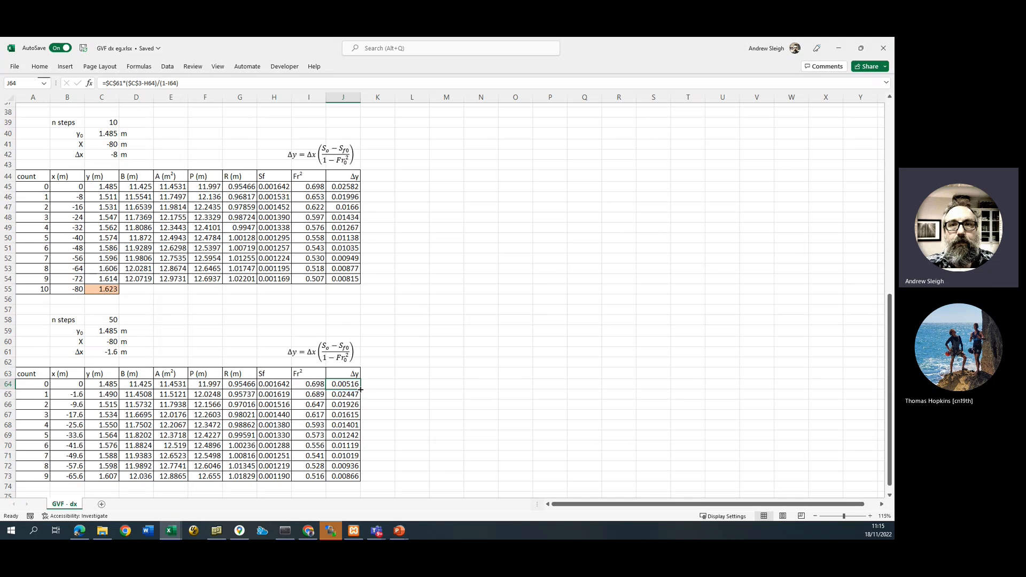
pyautogui.doubleClick(360, 390)
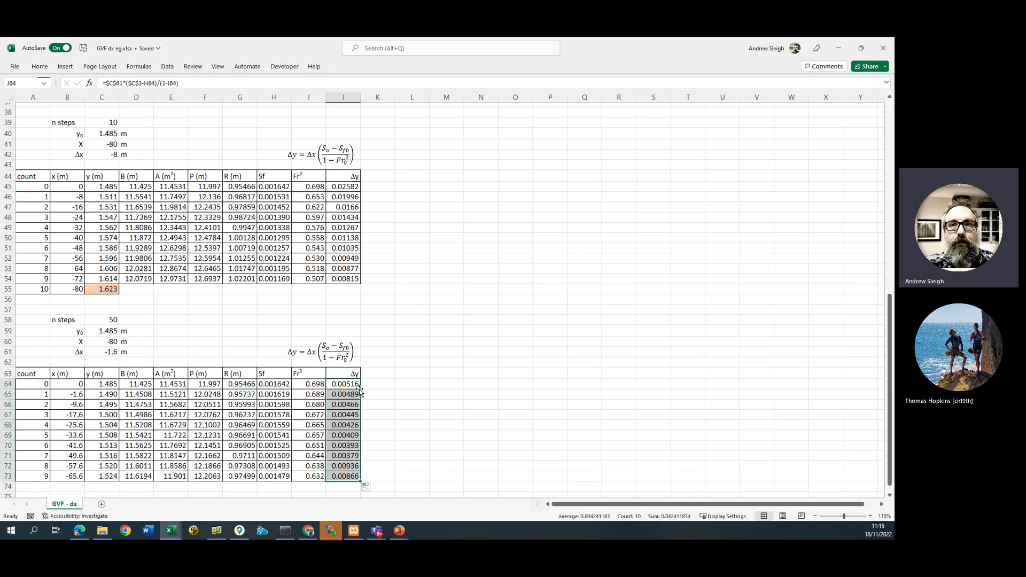
pyautogui.click(412, 386)
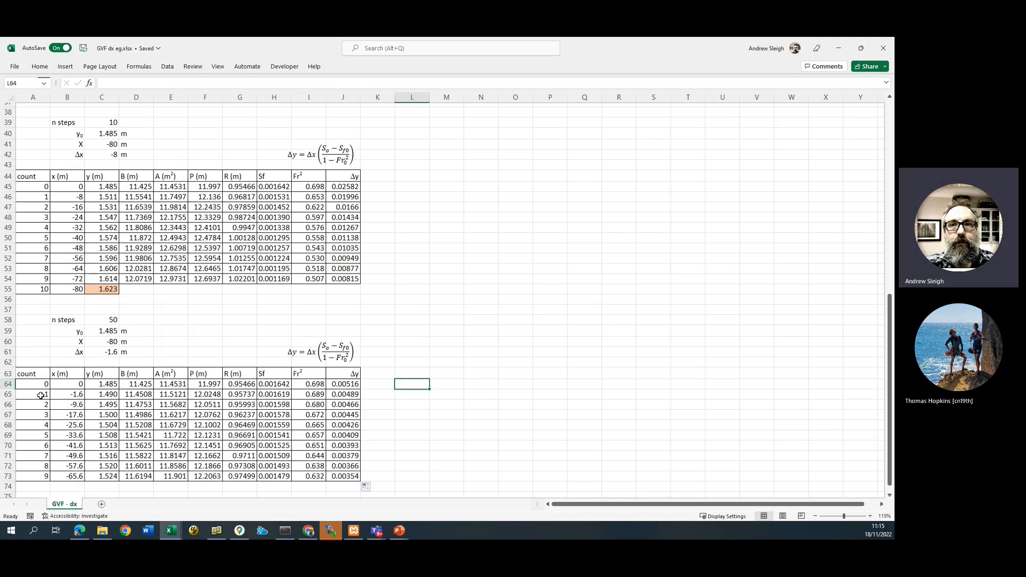
# Fill the row 65 formulas in A65:J65 down to row 118, extending the table past count 50
pyautogui.moveTo(41, 395); pyautogui.dragTo(376, 320)
pyautogui.click(314, 368)
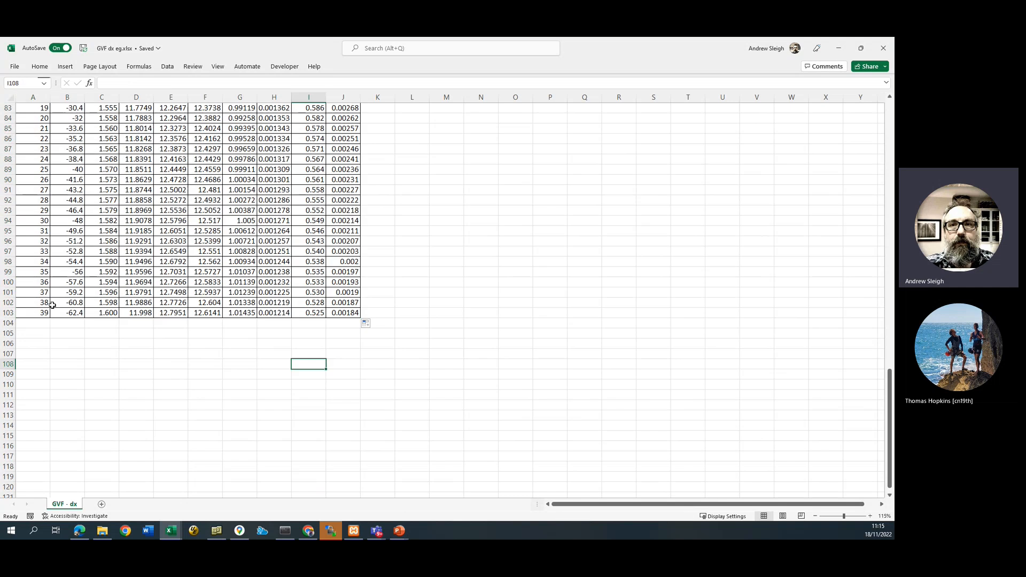
pyautogui.moveTo(33, 313); pyautogui.dragTo(380, 465)
pyautogui.scroll(-1, 297, 379)
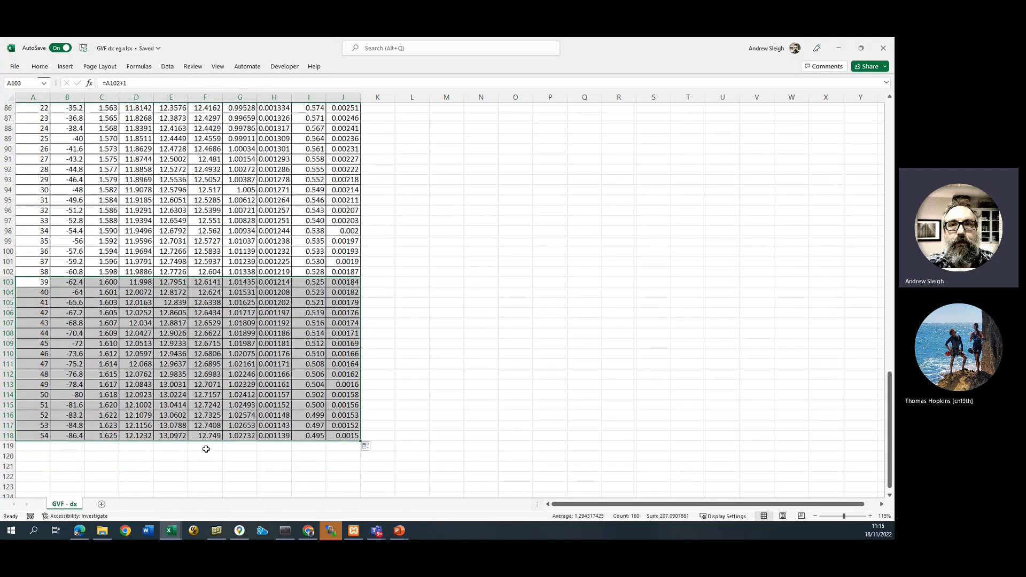
# Clear the surplus rows A115:J118 and the unneeded values in D114:J114 of the count 50 row
pyautogui.moveTo(42, 406); pyautogui.dragTo(352, 435)
pyautogui.press('Delete')
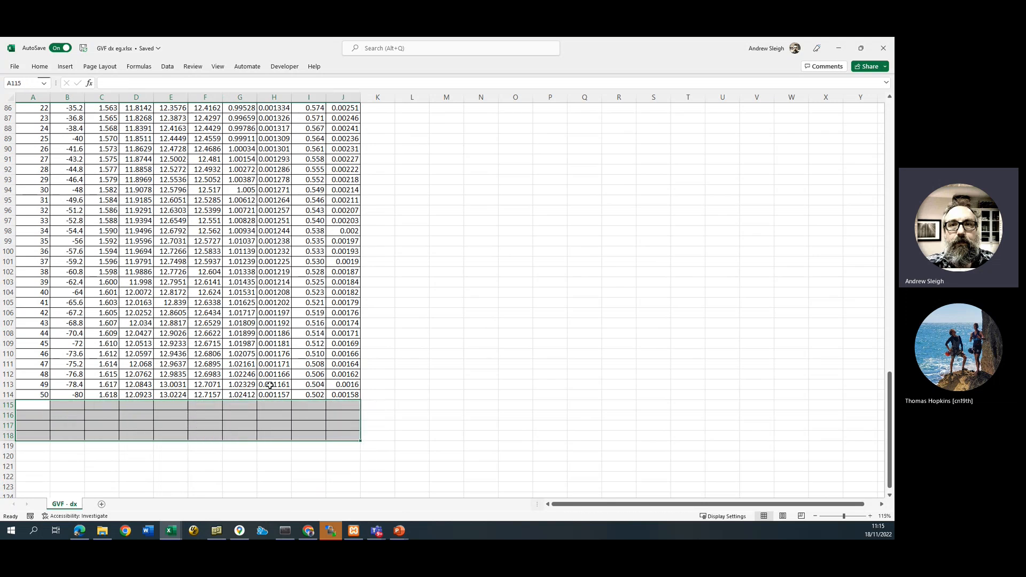
pyautogui.moveTo(130, 395); pyautogui.dragTo(352, 394)
pyautogui.press('Delete')
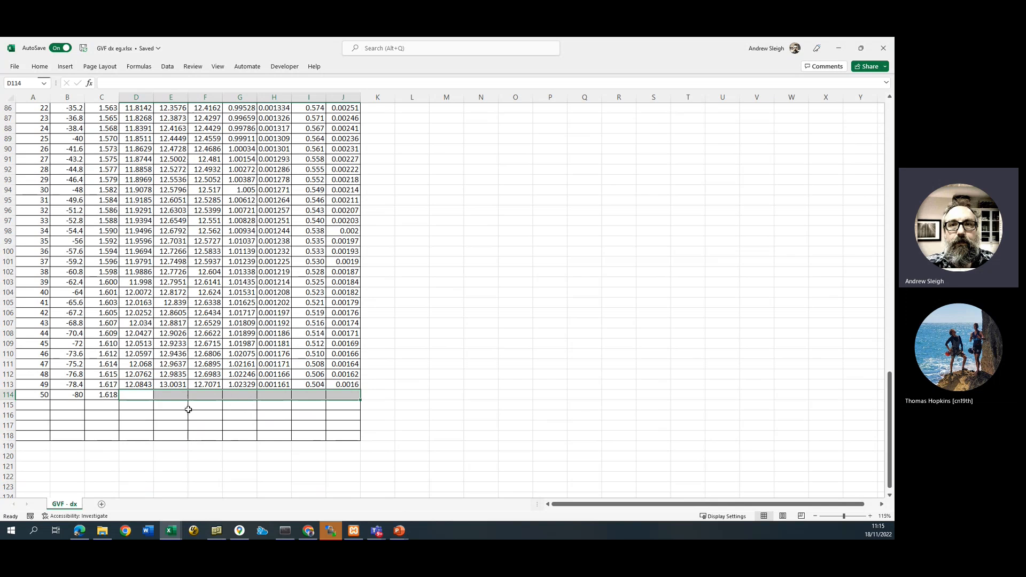
# Check the count, x and y formulas in row 114 and shade the final depth cell C114 light orange
pyautogui.moveTo(191, 408); pyautogui.dragTo(171, 406)
pyautogui.click(33, 395)
pyautogui.click(75, 394)
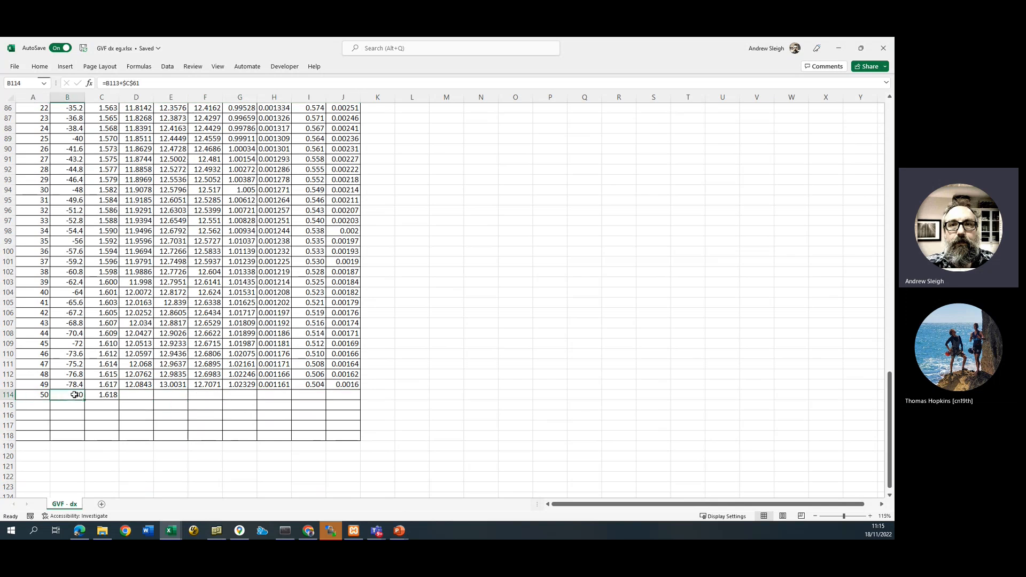
pyautogui.click(113, 395)
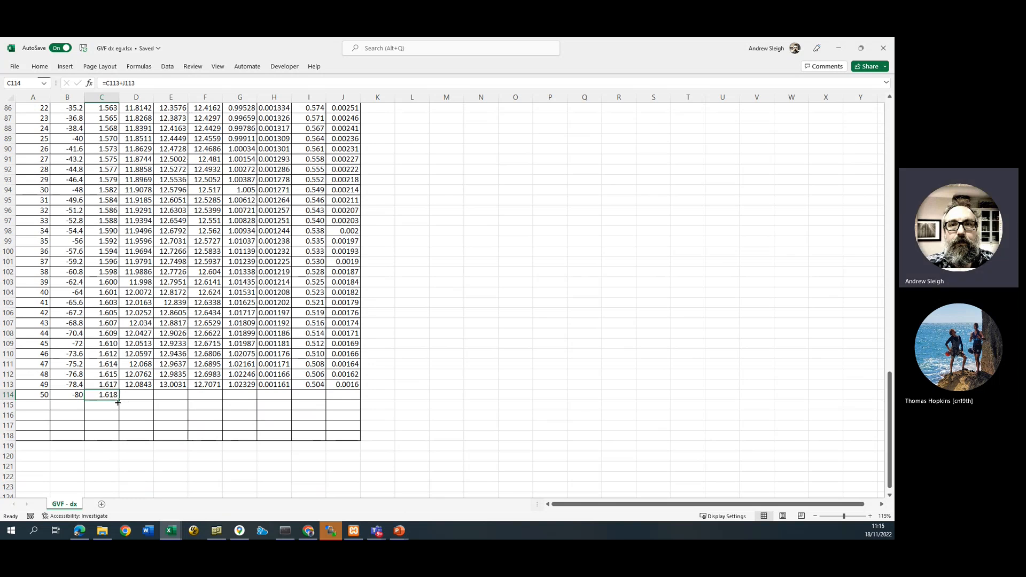
pyautogui.click(46, 69)
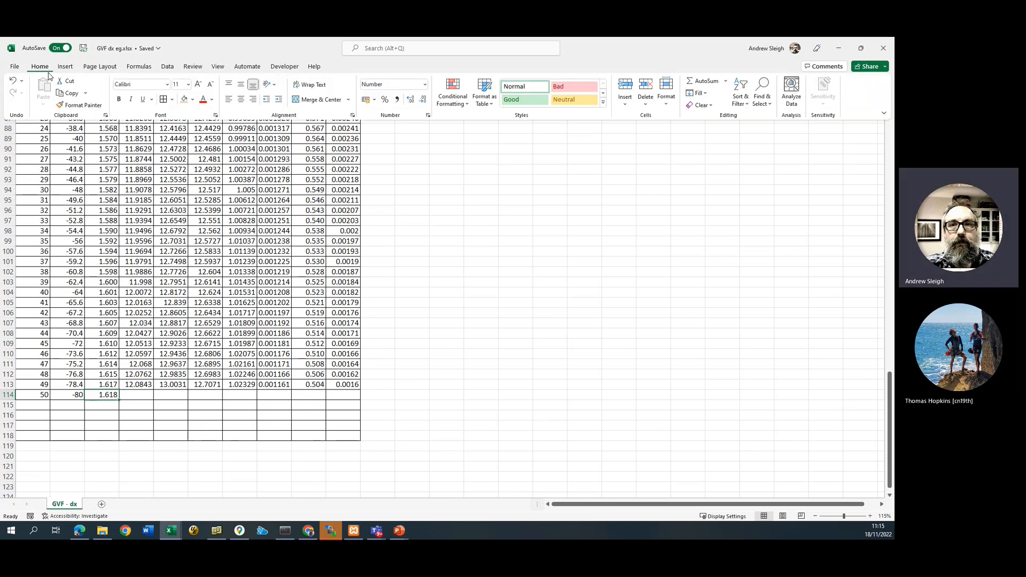
pyautogui.click(184, 99)
# Review the 50-step, 10-step and 2-step tables against the problem statement, and inspect the Δy formula in J34
pyautogui.scroll(12, 105, 352)
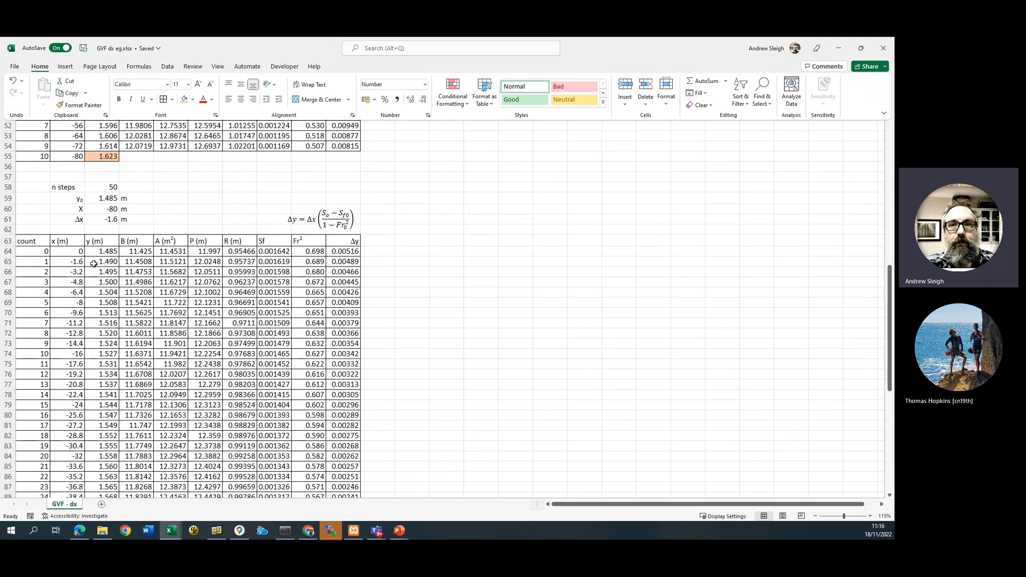
pyautogui.scroll(1, 94, 264)
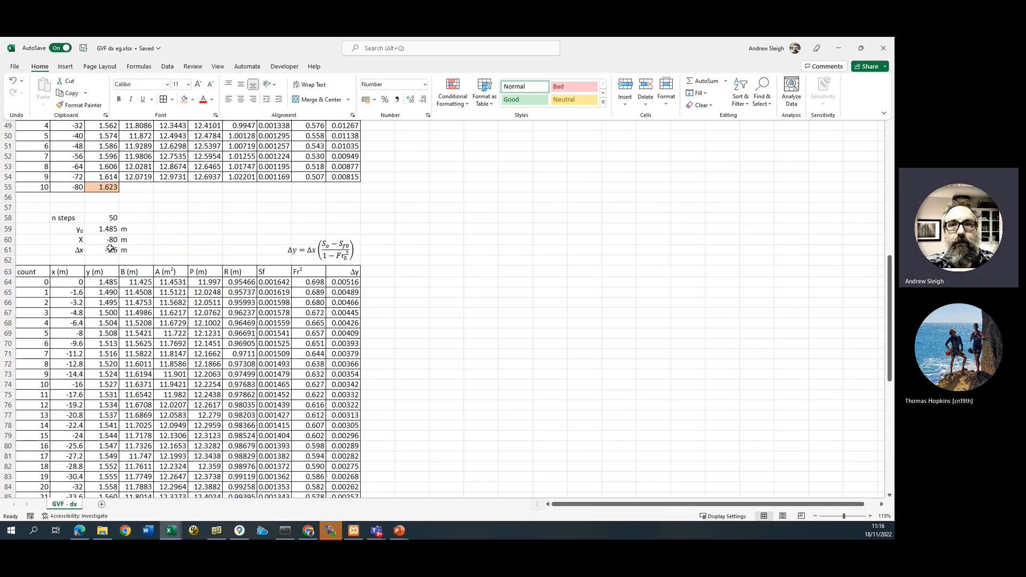
pyautogui.scroll(-13, 109, 247)
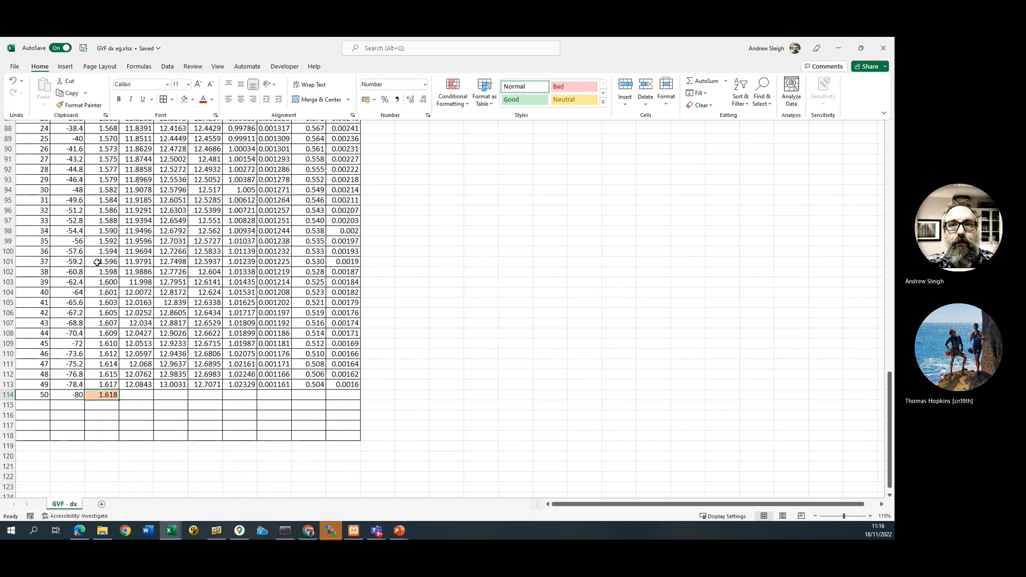
pyautogui.scroll(12, 95, 256)
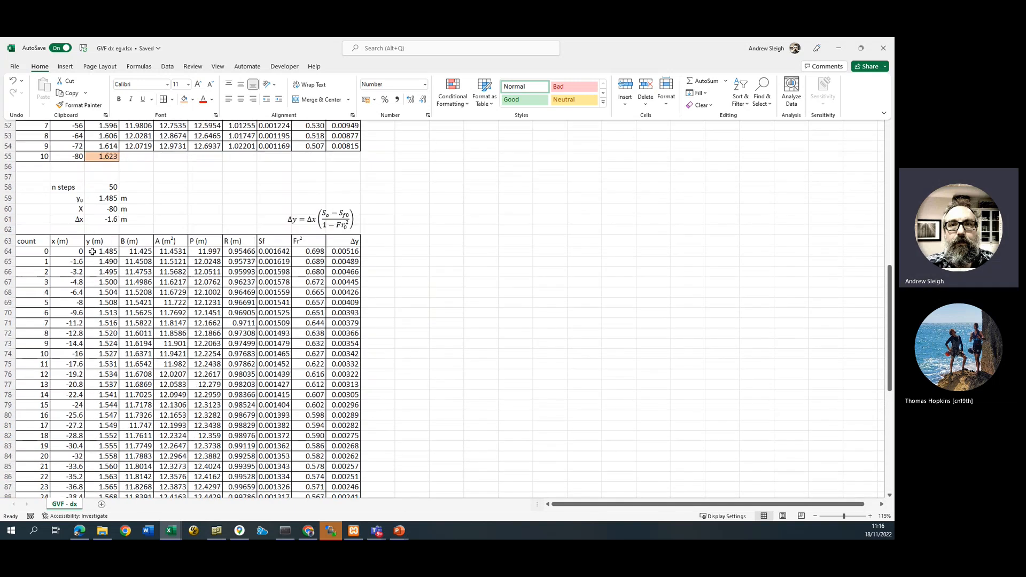
pyautogui.scroll(11, 155, 191)
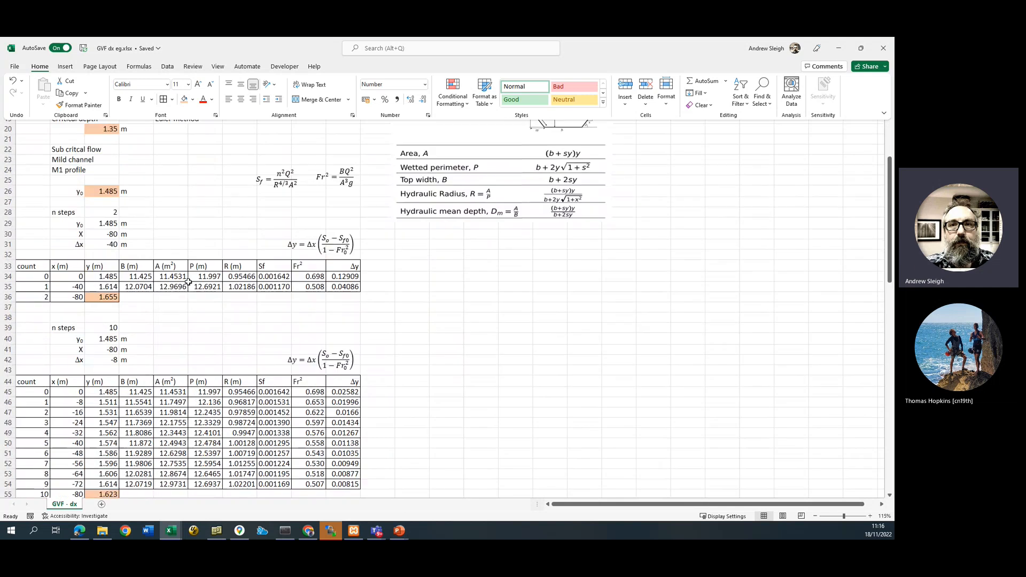
pyautogui.scroll(6, 182, 257)
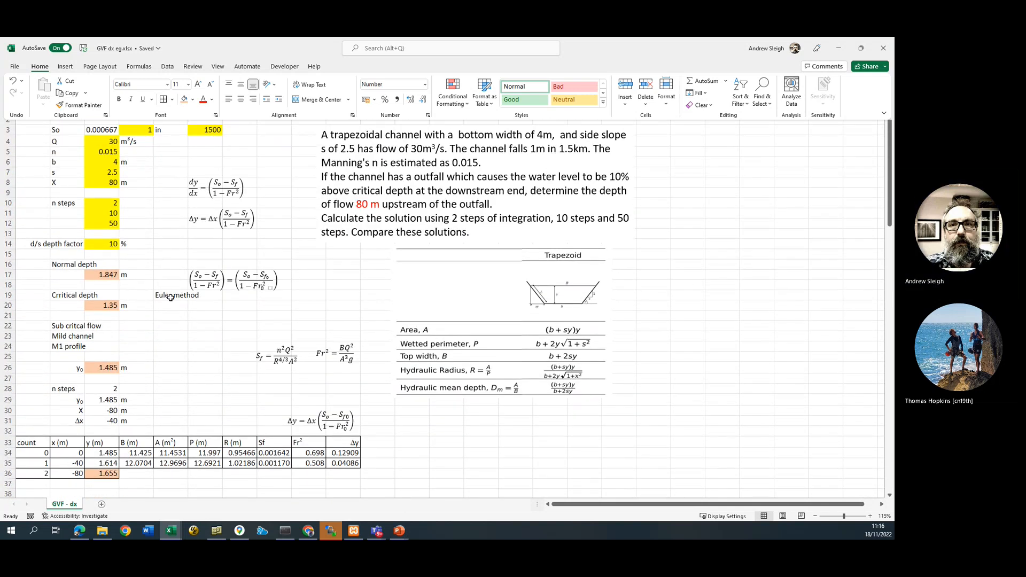
pyautogui.click(191, 372)
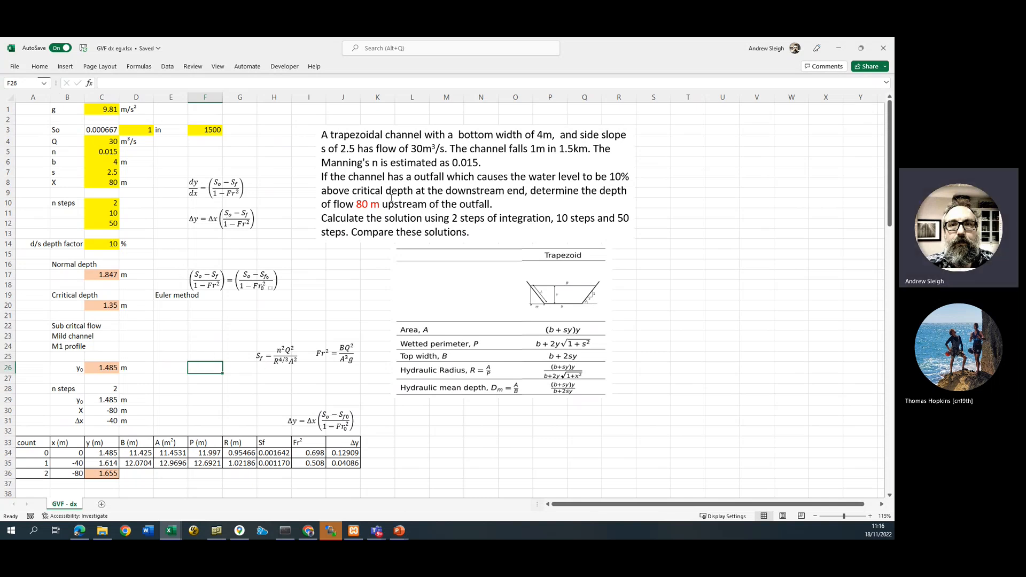
pyautogui.click(343, 453)
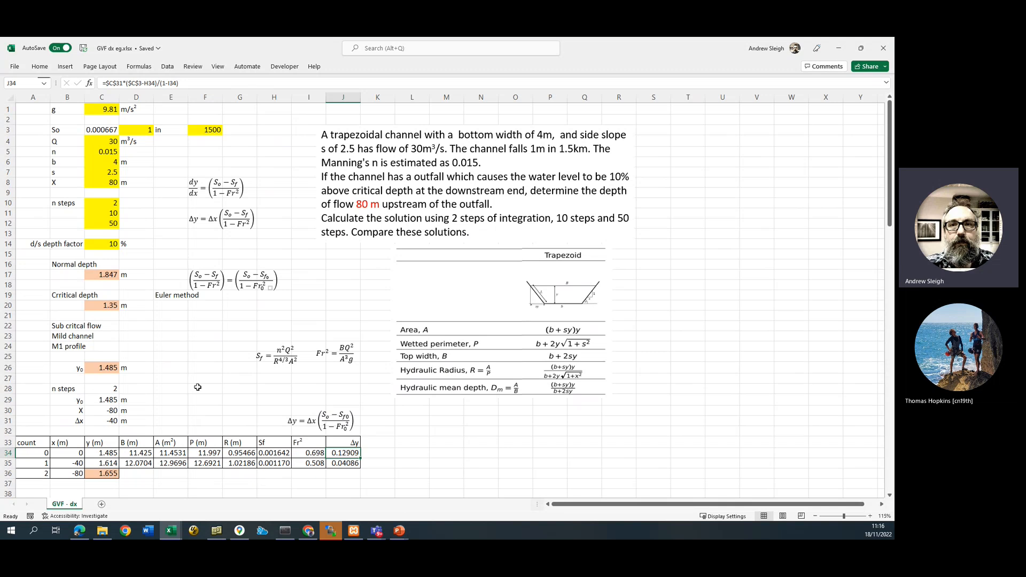
pyautogui.scroll(-1, 197, 394)
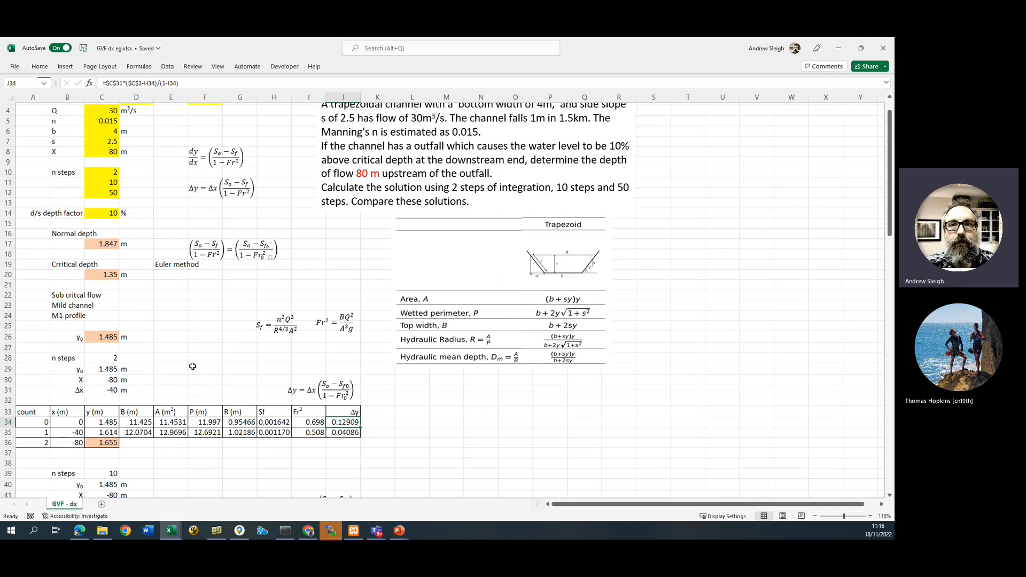
pyautogui.scroll(1, 217, 332)
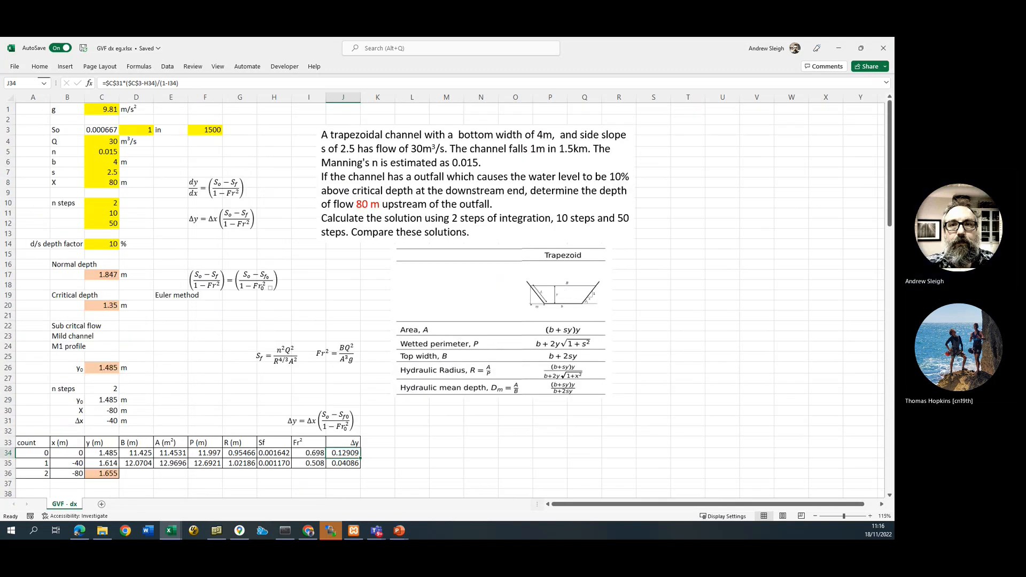
pyautogui.hotkey('alt', 'Tab')
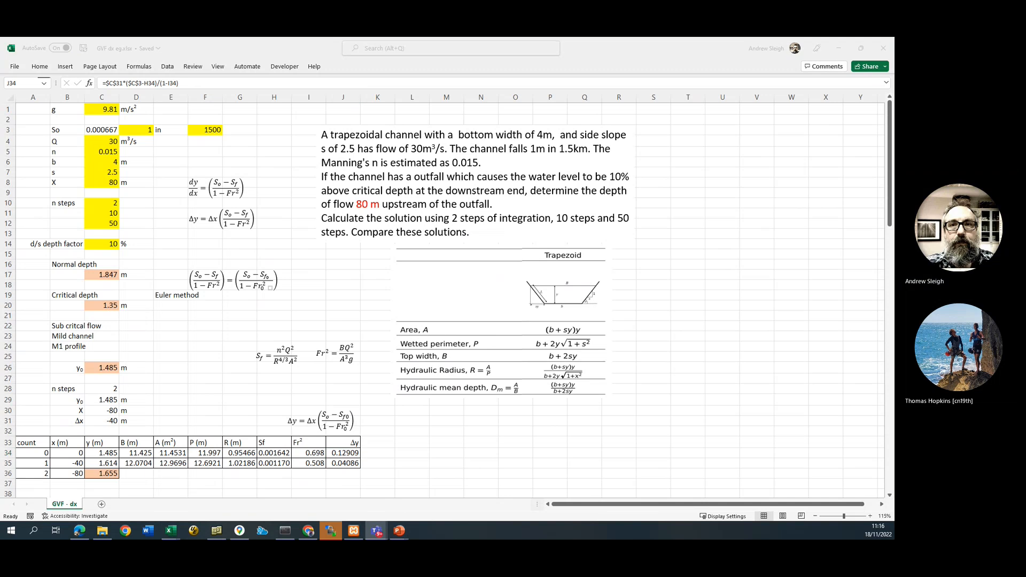